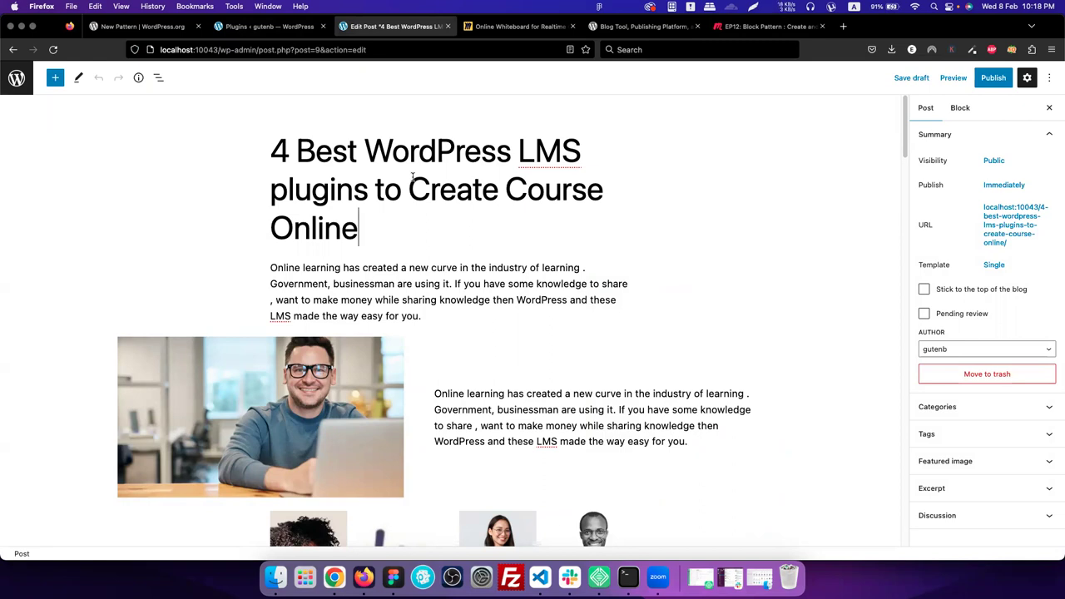
Review the layout of the LMS plugins draft post and the pattern topics outlined on the Miro whiteboard
scroll(416, 241, "down", 5)
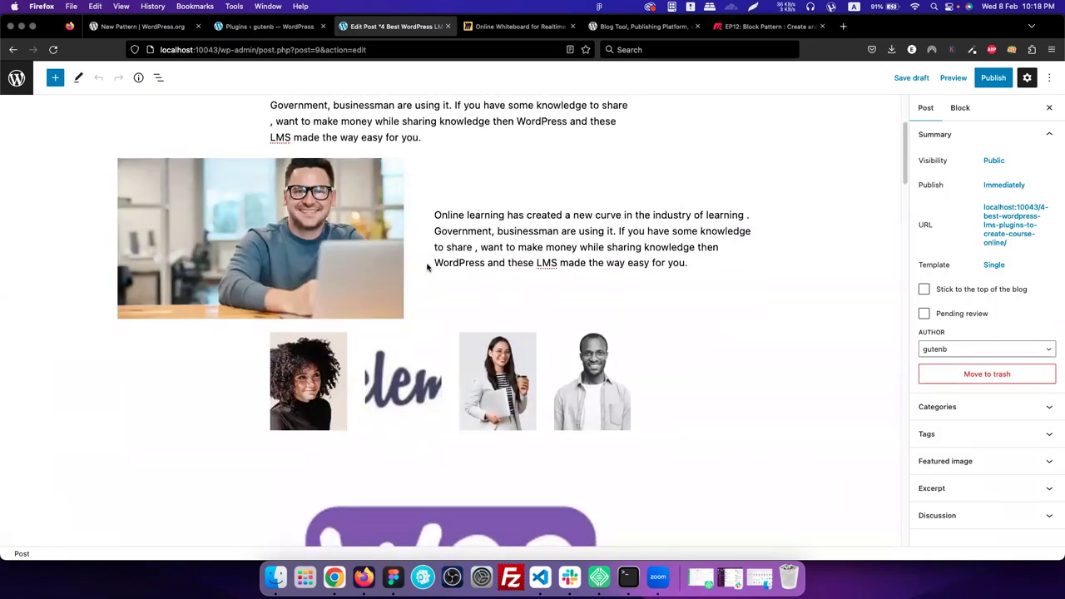
scroll(429, 267, "down", 1)
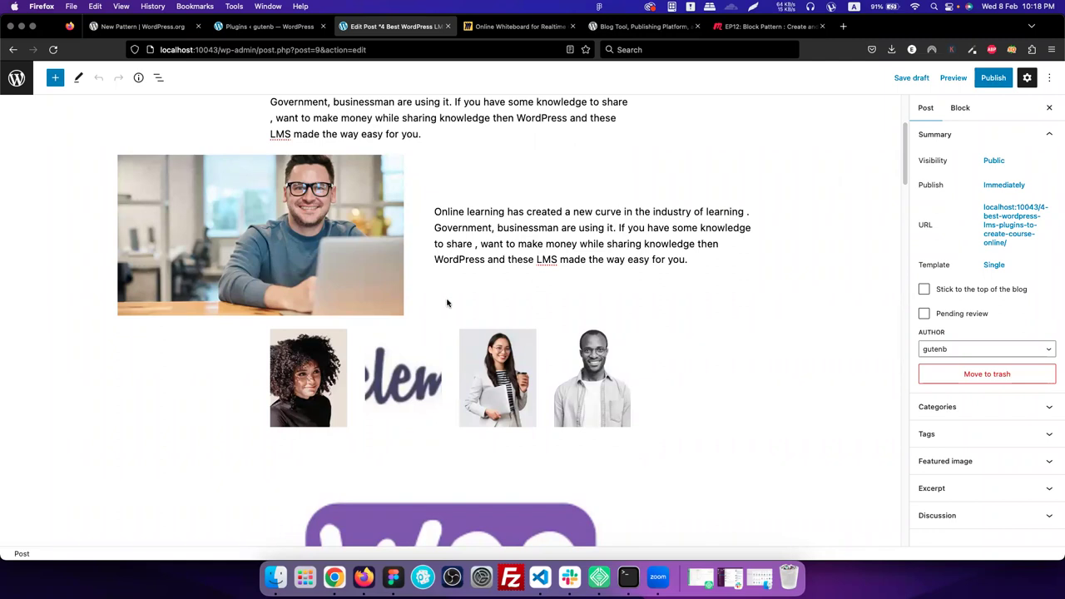
left_click(512, 26)
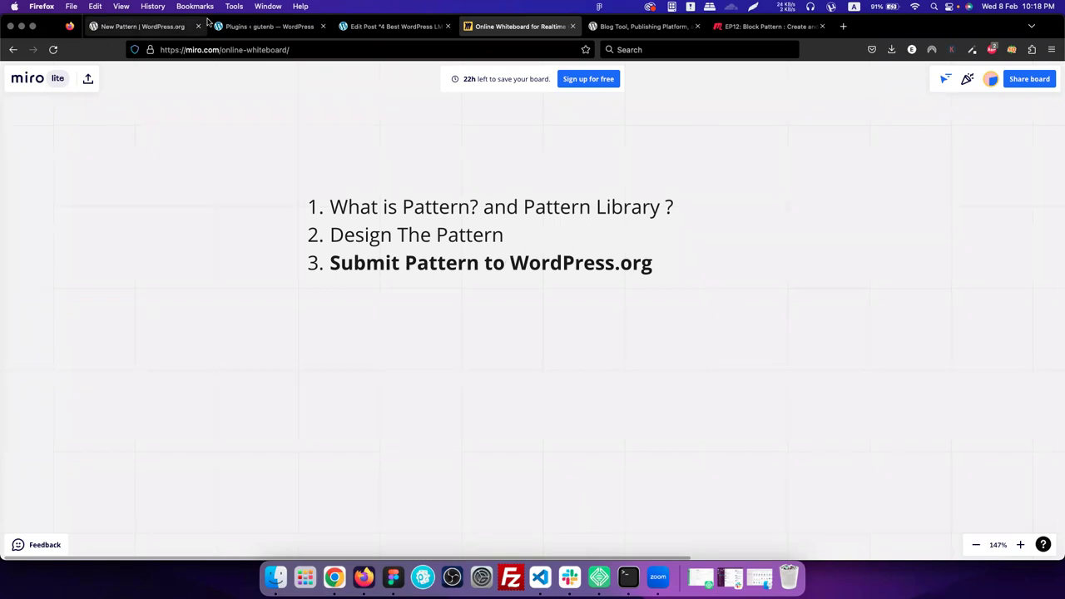
key("ctrl+shift+Tab")
scroll(533, 250, "up", 5)
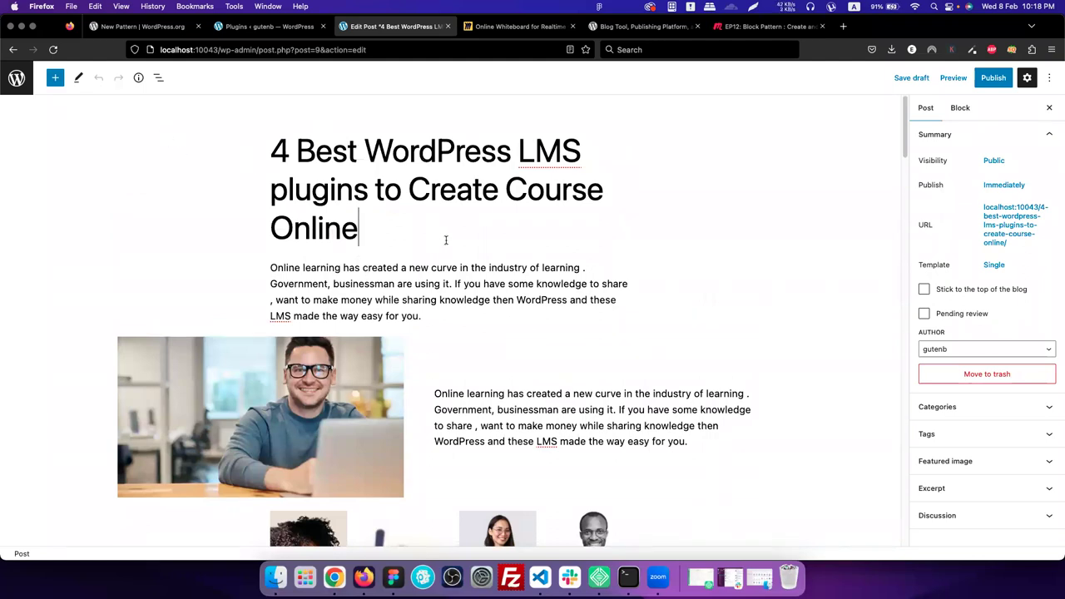
Open the post editor's block inserter and browse its Featured patterns
left_click(56, 78)
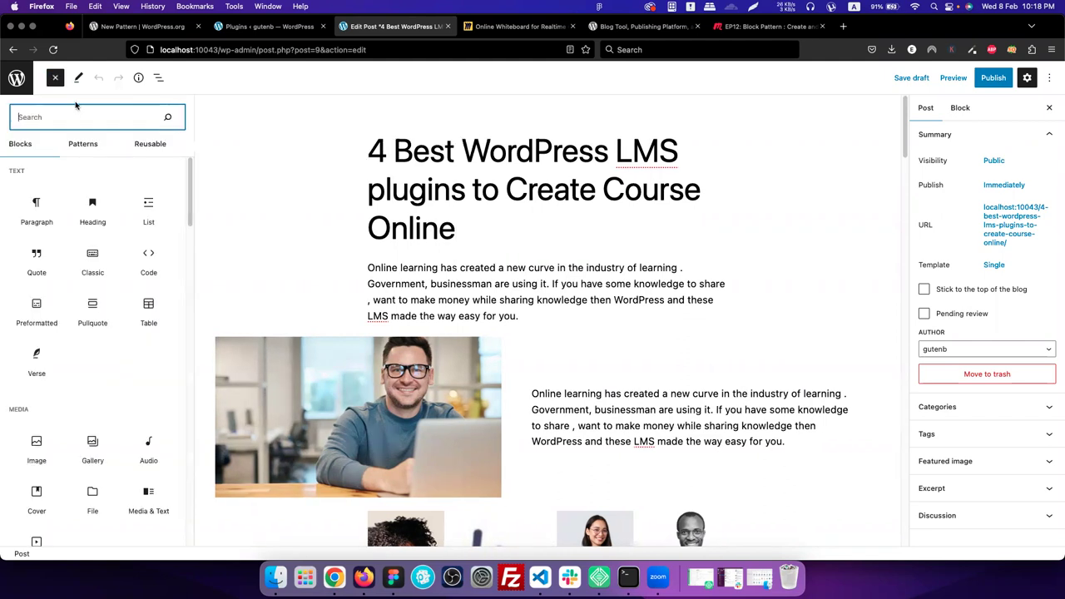
left_click(83, 145)
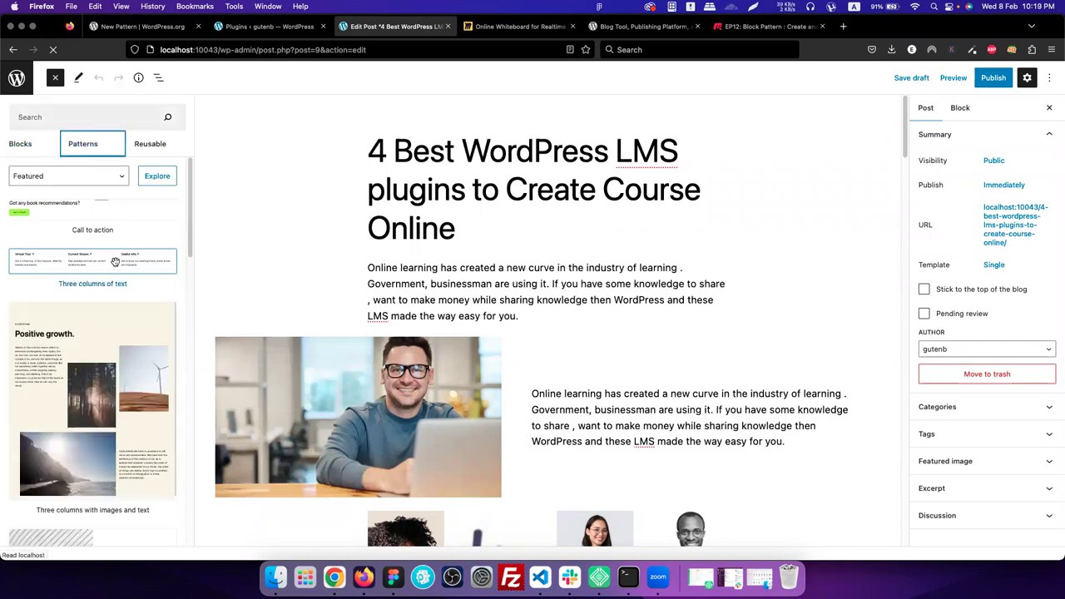
scroll(116, 262, "down", 15)
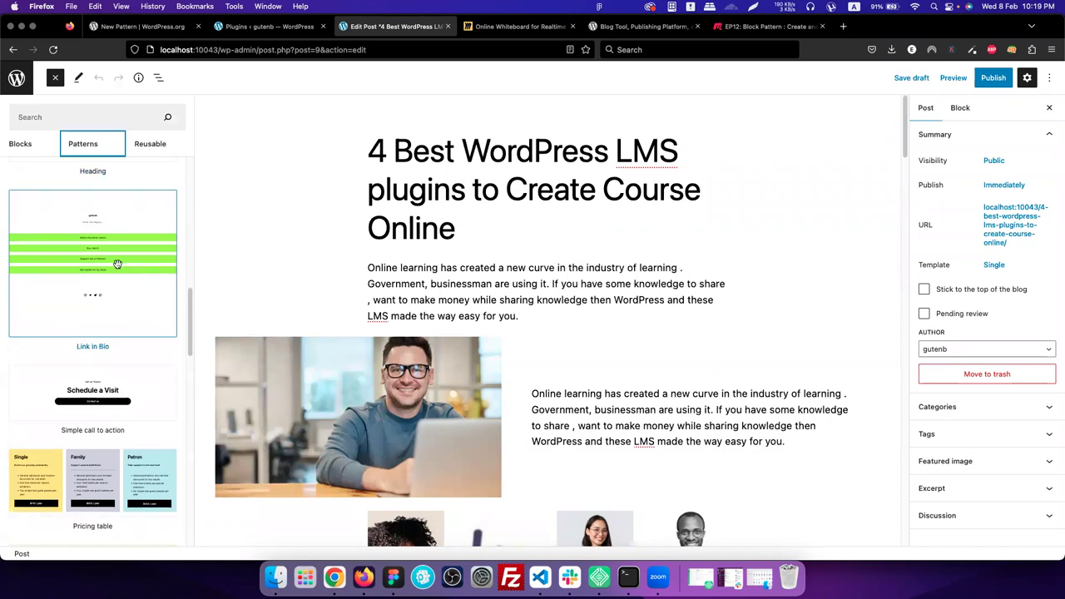
scroll(117, 264, "up", 15)
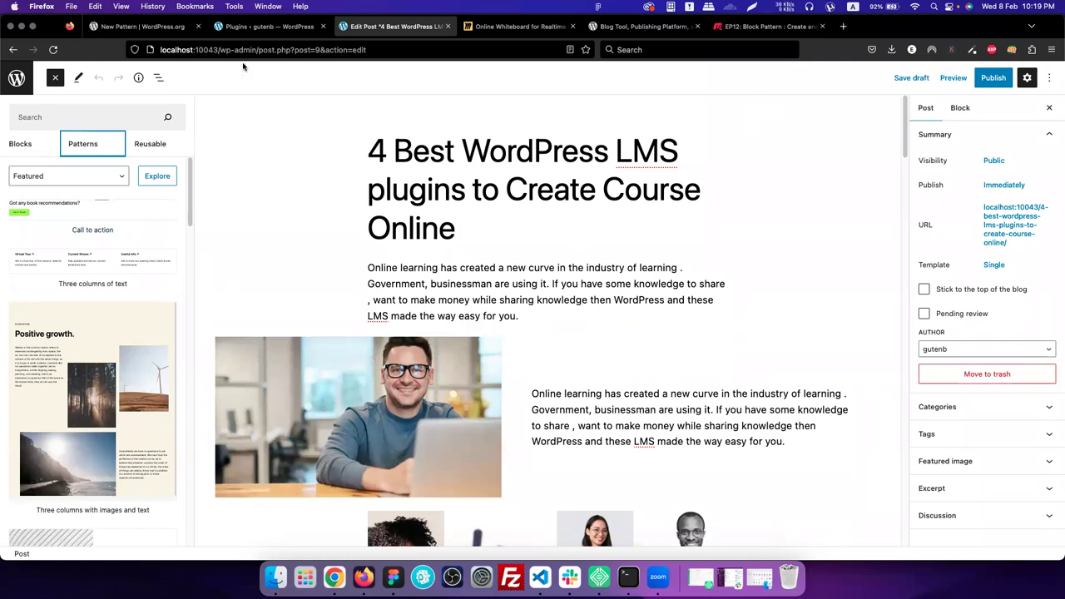
scroll(115, 360, "down", 3)
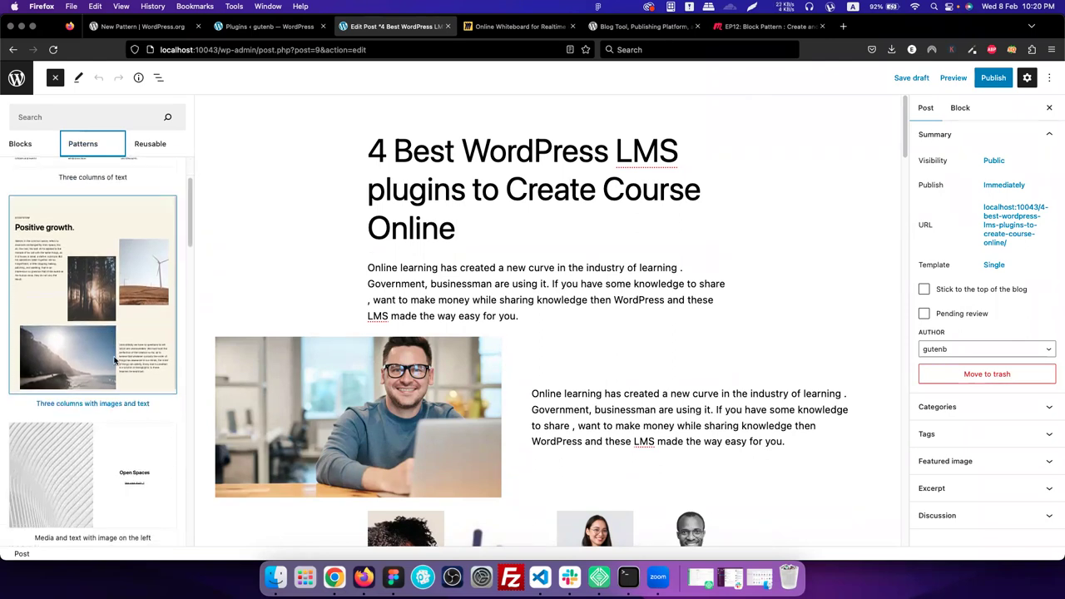
scroll(125, 345, "down", 4)
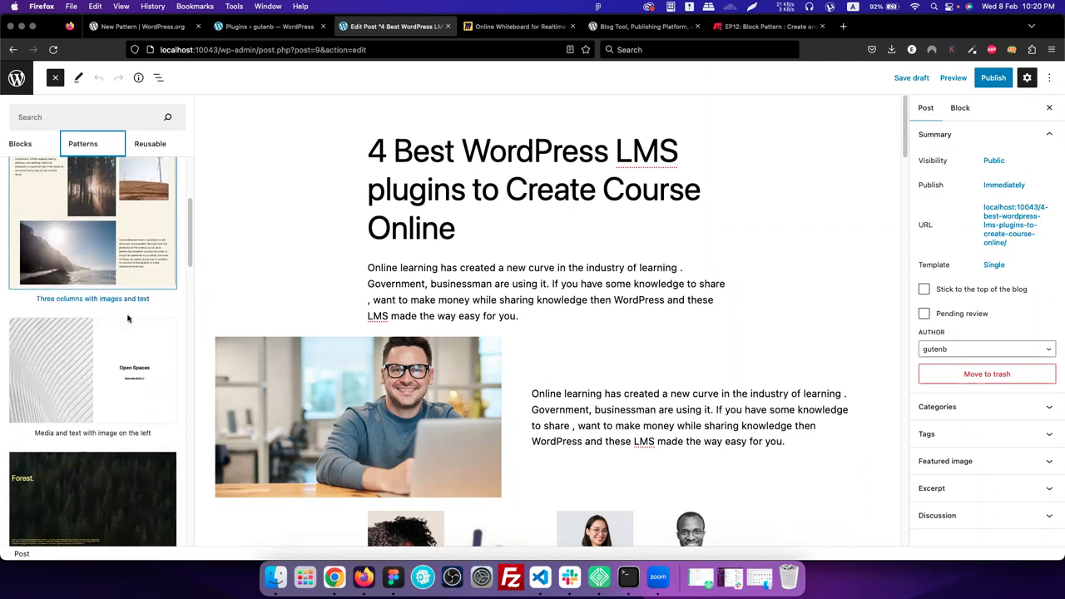
scroll(53, 205, "up", 7)
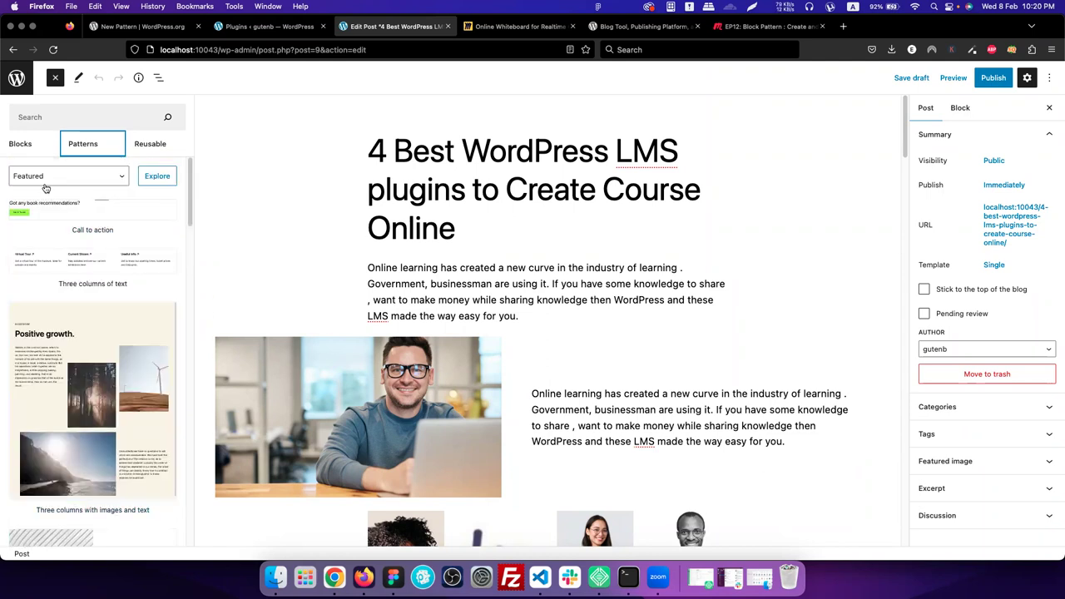
Browse the block patterns in the Buttons category and in the Headers category
left_click(45, 182)
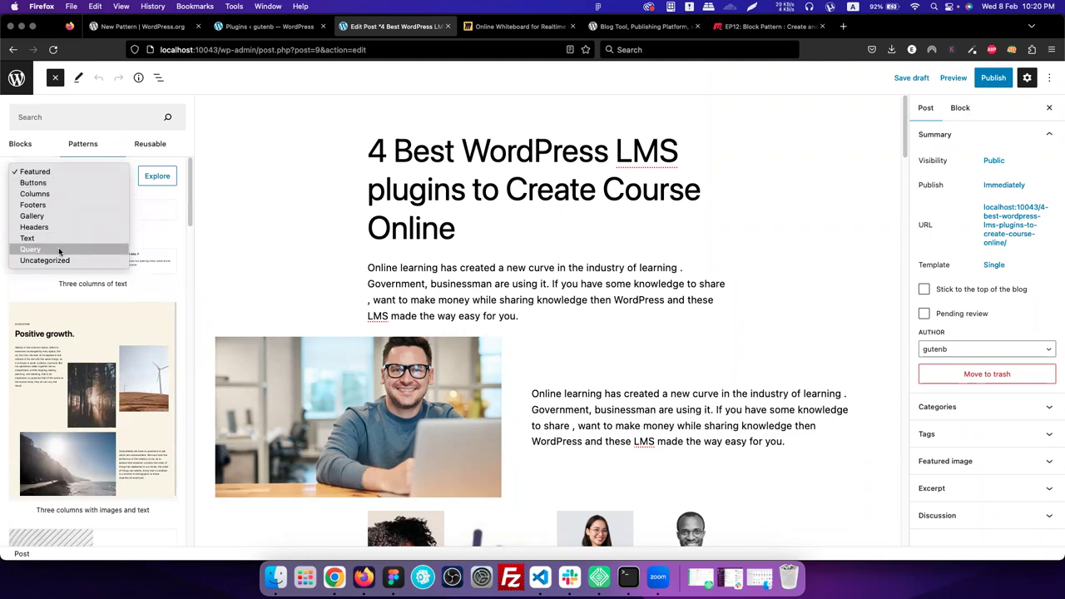
left_click(59, 182)
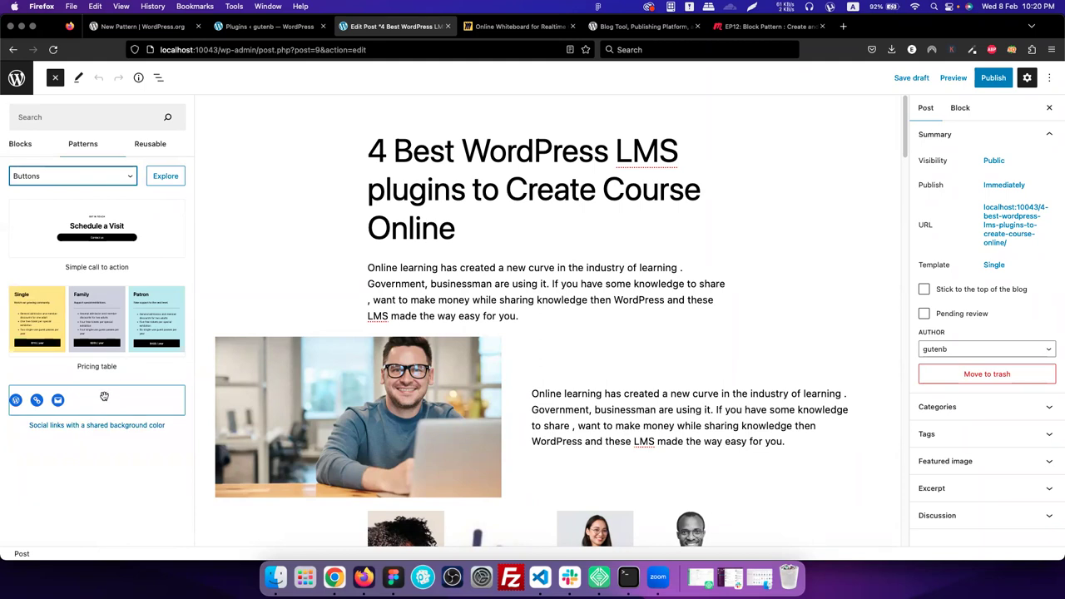
left_click(68, 178)
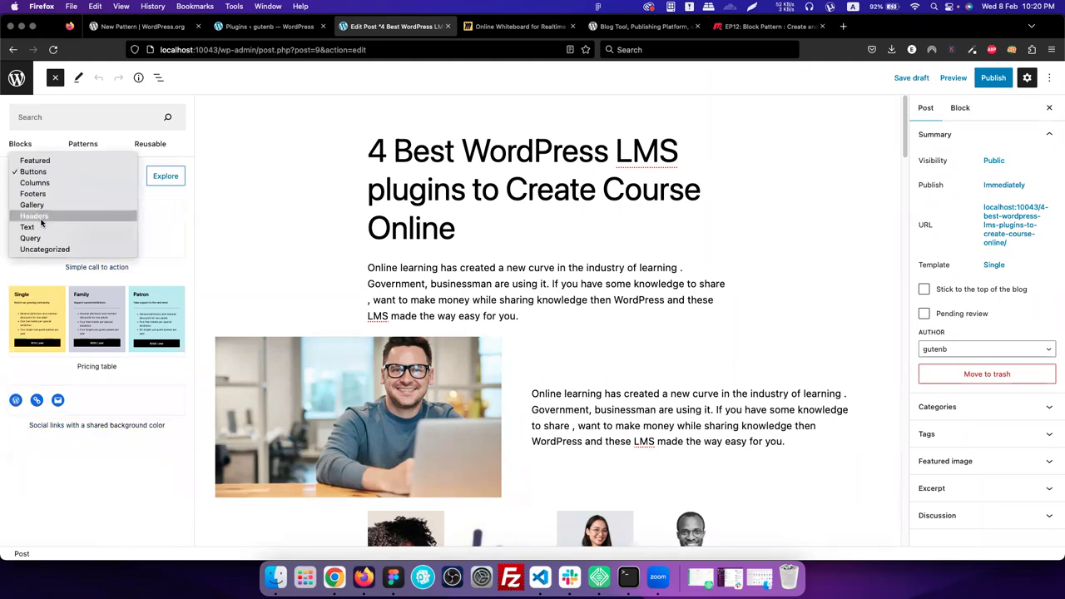
left_click(41, 218)
scroll(83, 366, "down", 5)
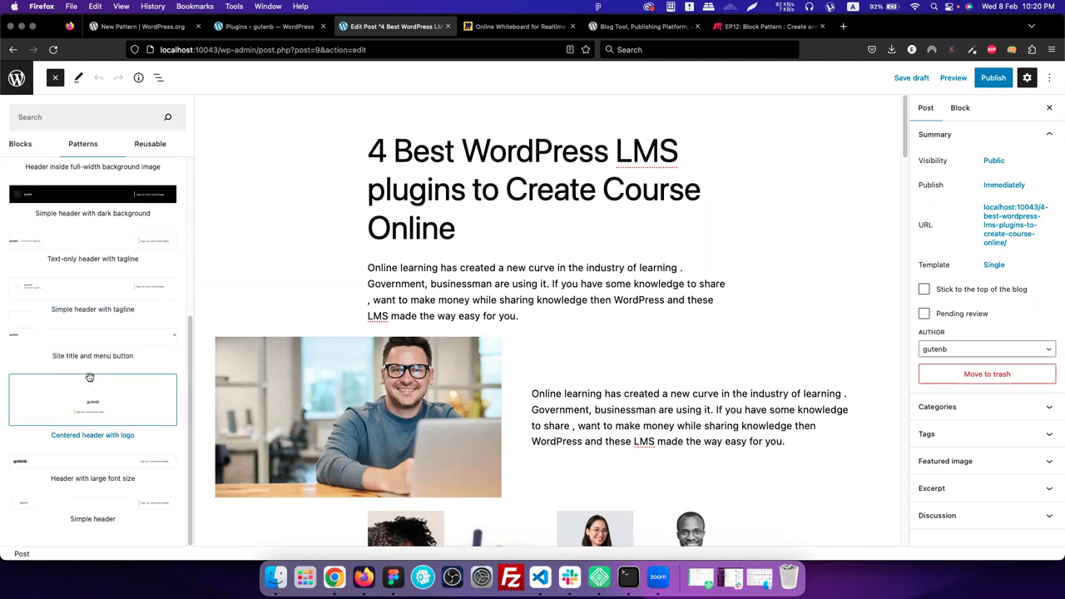
scroll(90, 350, "up", 5)
Look through the patterns in the Featured, Query and Uncategorized categories
left_click(52, 177)
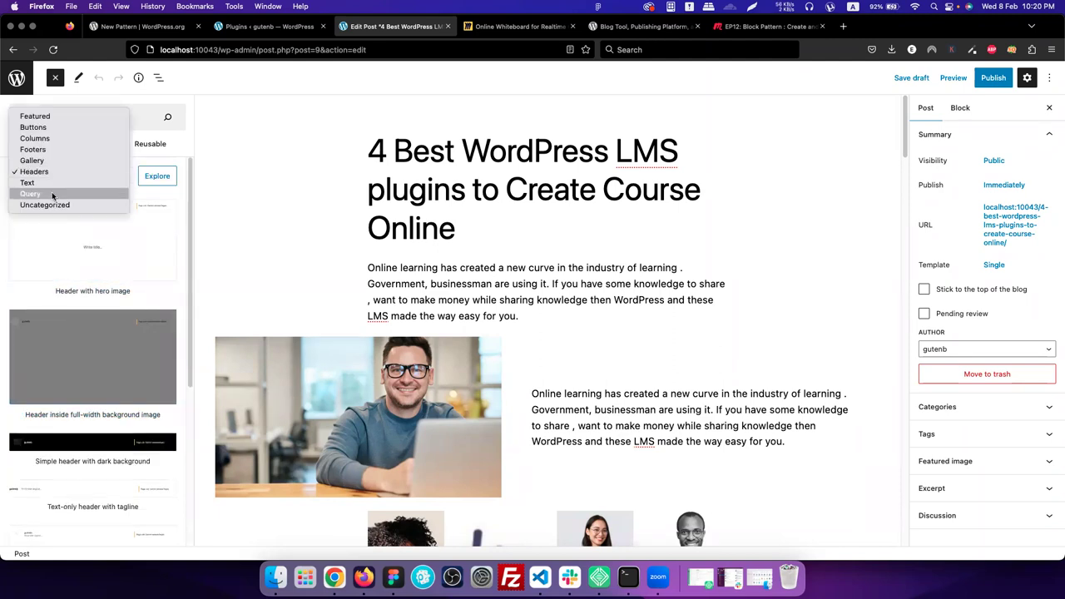
left_click(38, 115)
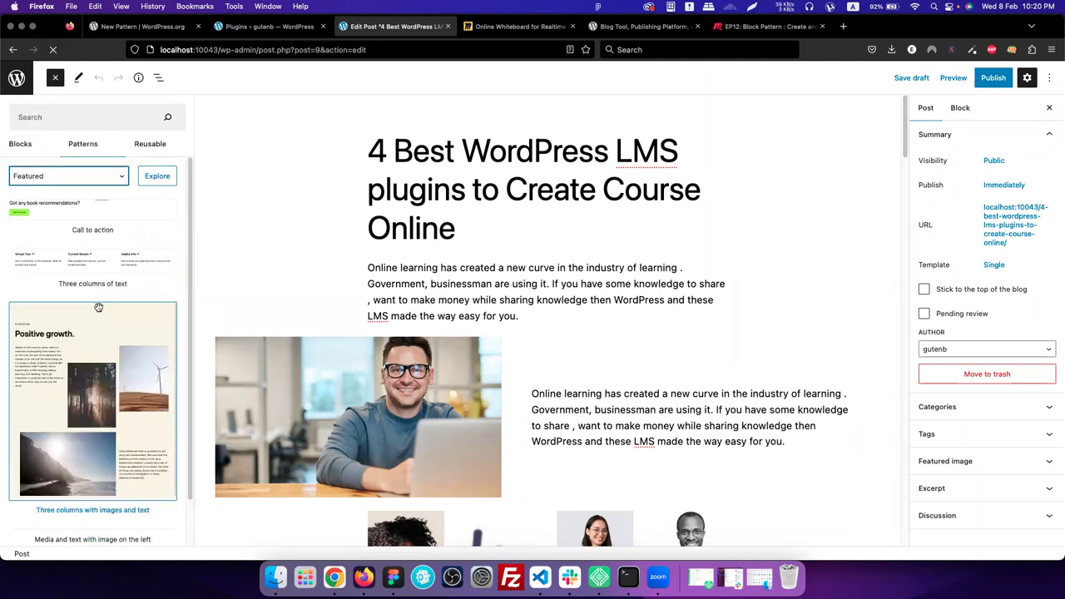
scroll(98, 308, "down", 10)
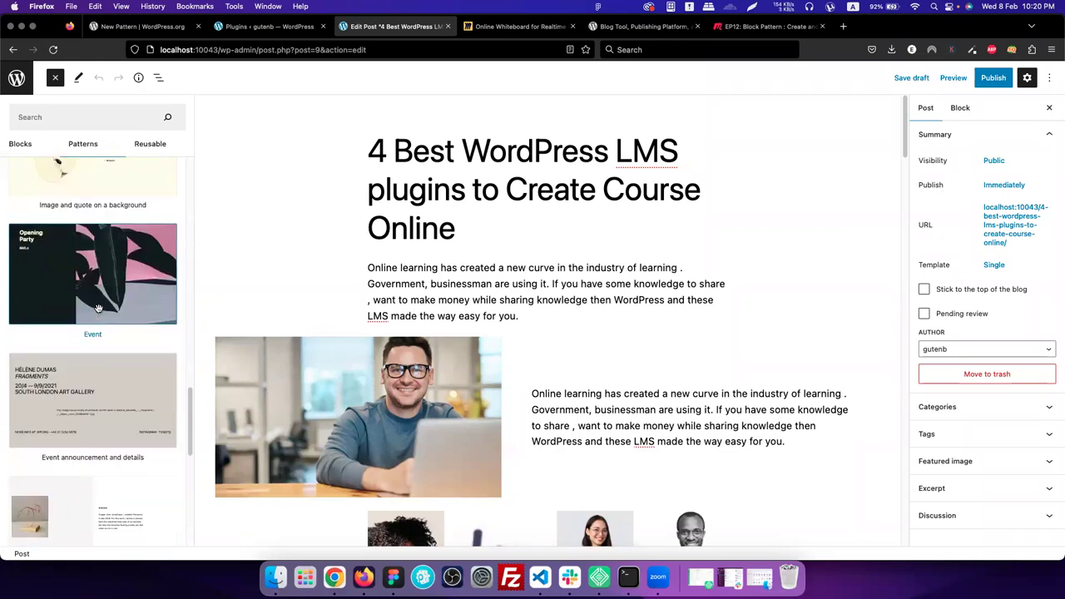
scroll(98, 308, "up", 10)
left_click(58, 176)
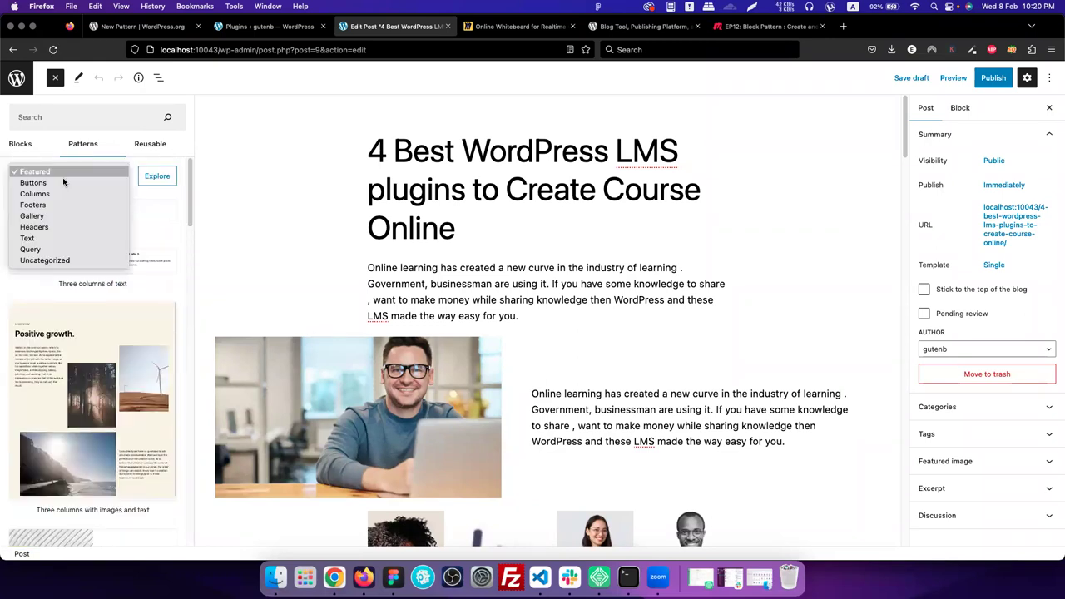
left_click(65, 248)
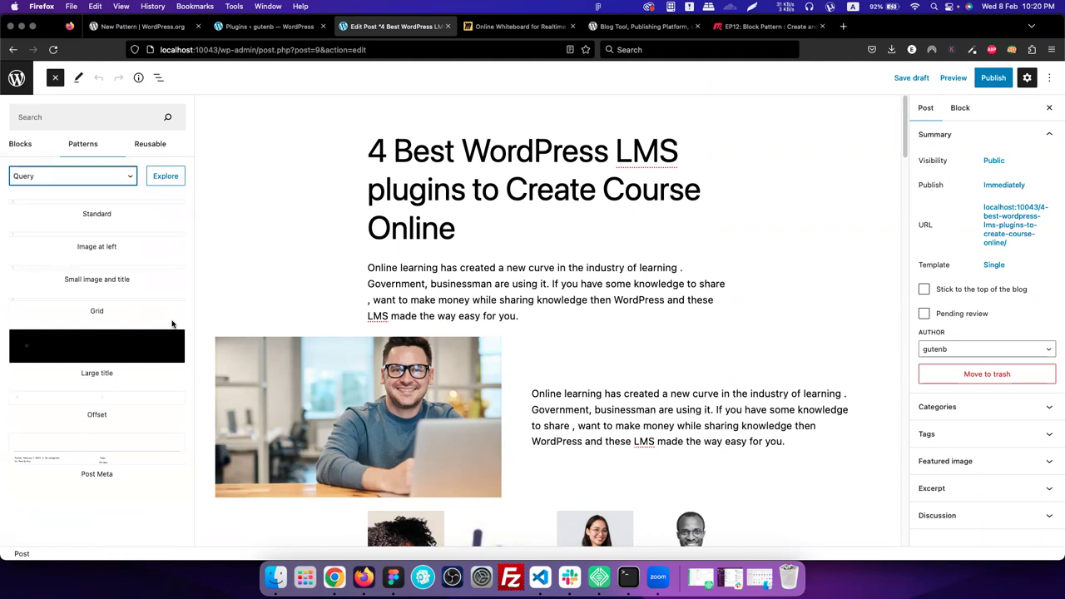
left_click(64, 178)
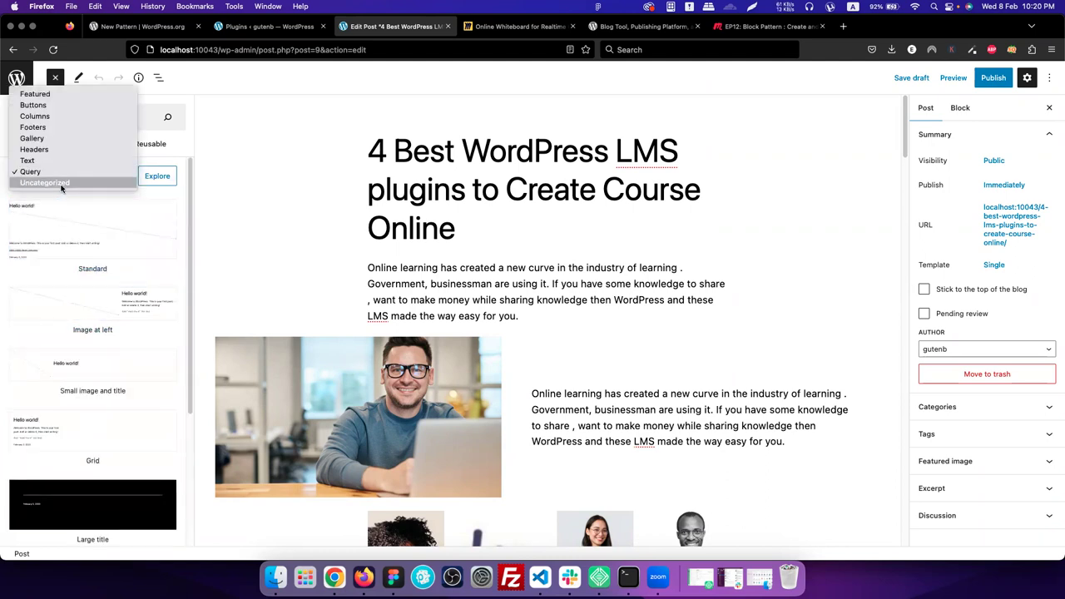
left_click(64, 183)
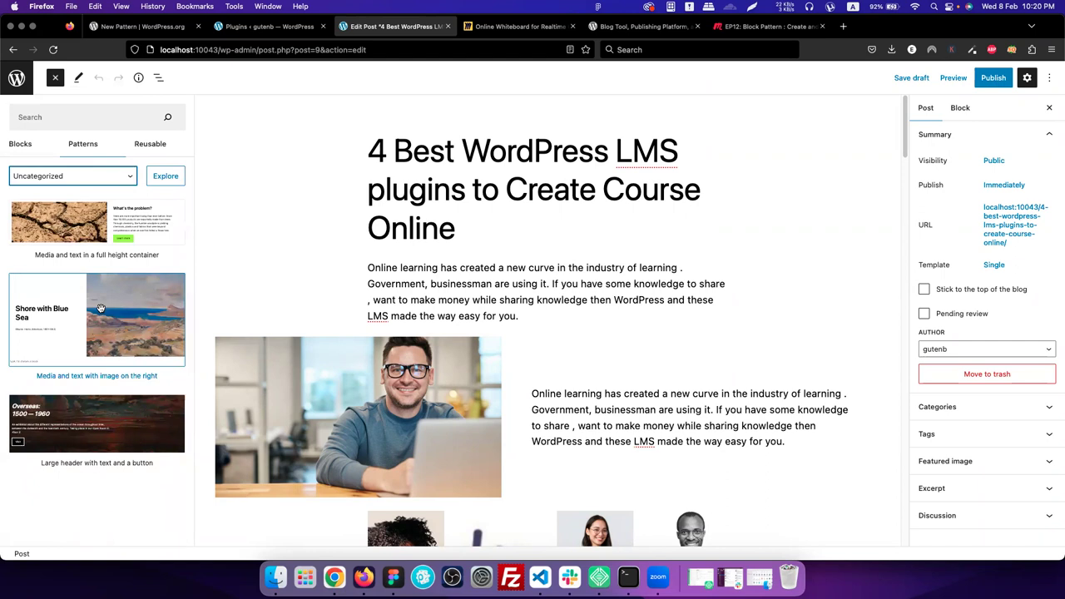
Set the pattern category back to Featured and look over its patterns
left_click(94, 185)
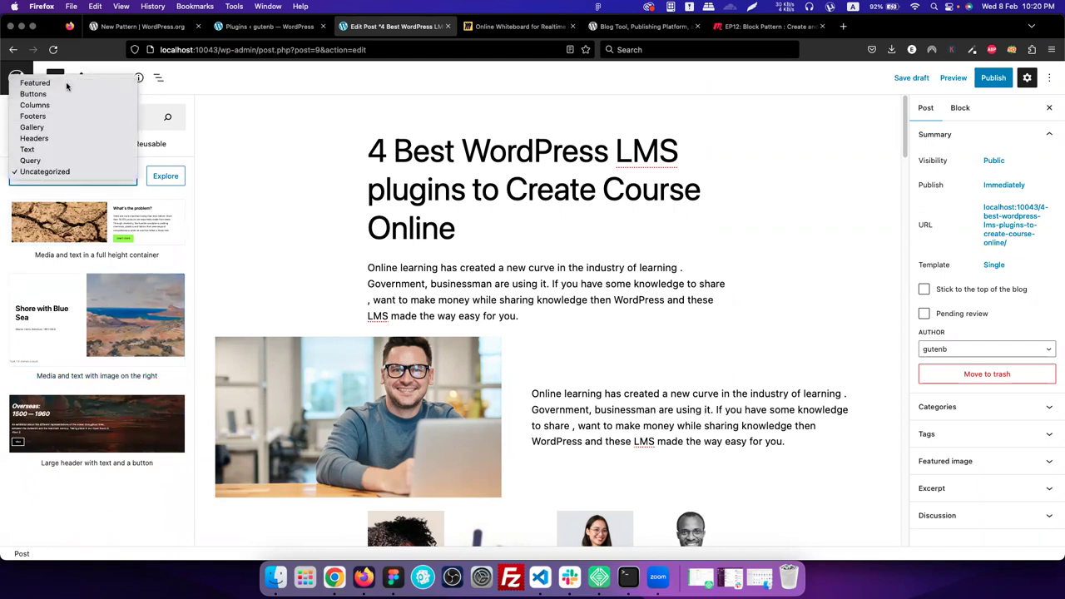
left_click(58, 81)
scroll(102, 250, "down", 3)
scroll(102, 250, "up", 3)
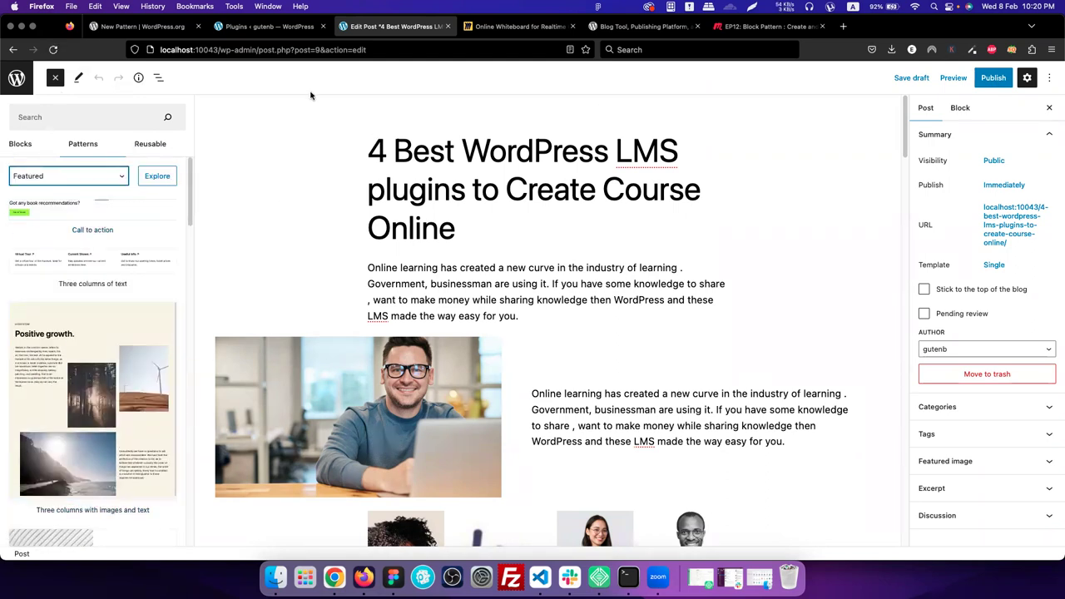
Switch to the WordPress.org site and open its Patterns directory
left_click(672, 27)
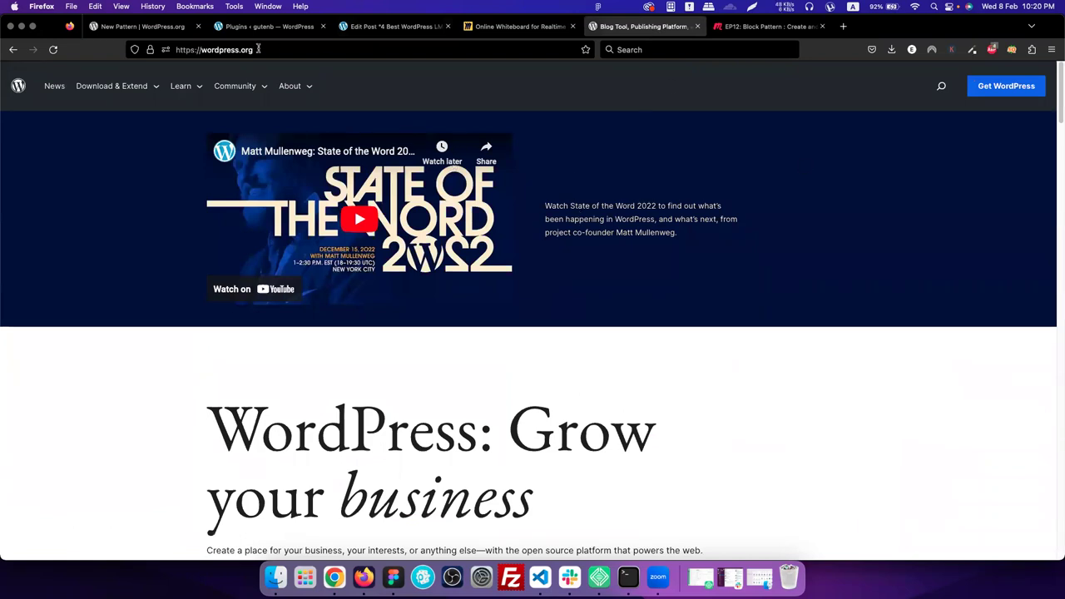
mouse_move(158, 89)
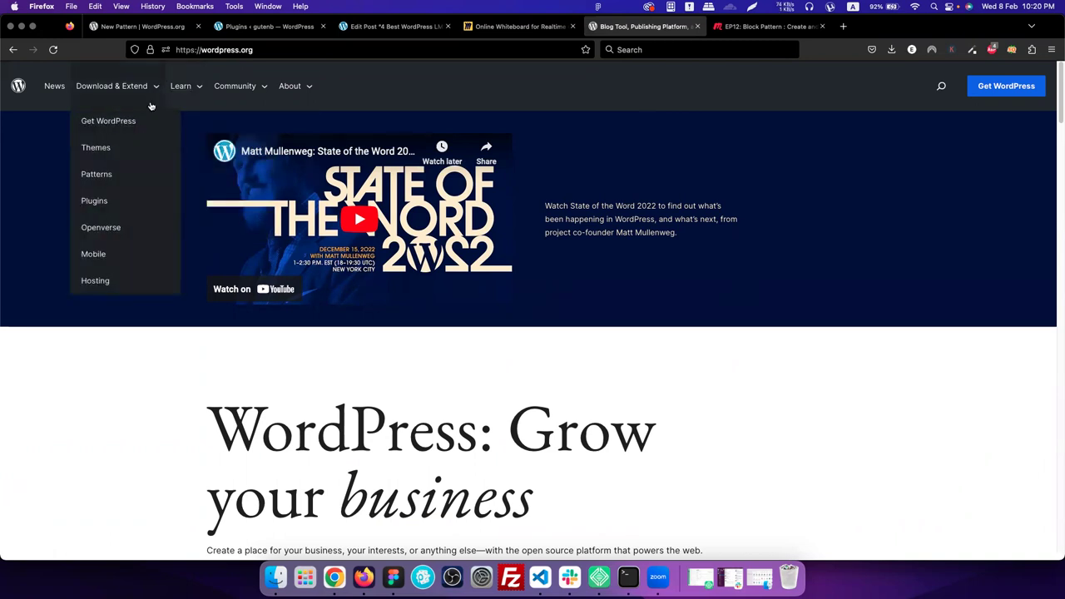
left_click(103, 176)
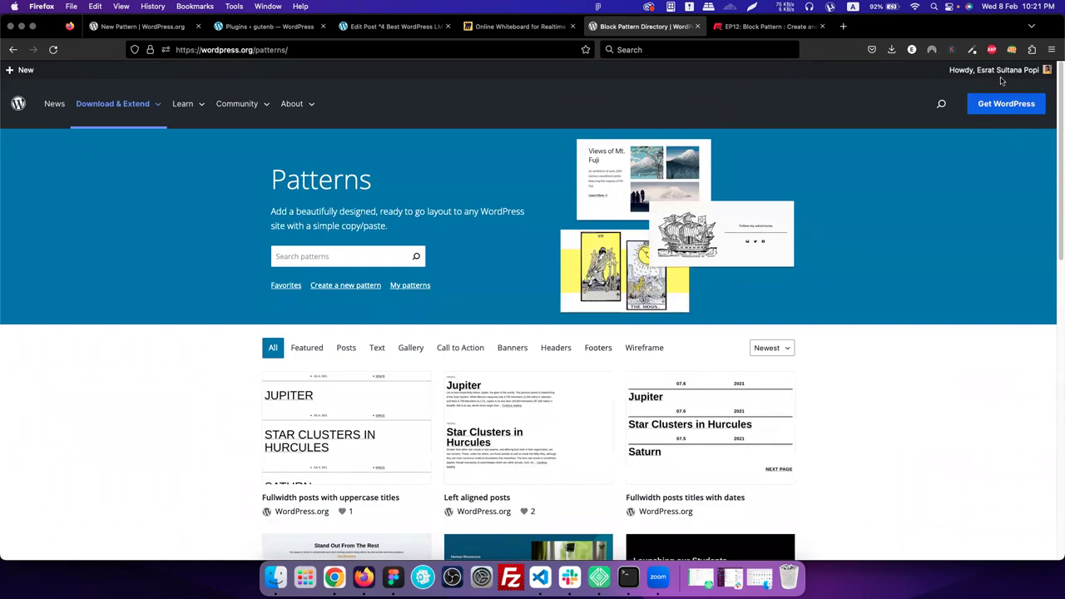
View the logged-in account's edit-profile page in a new tab and close the EP12: Block Pattern tab
mouse_move(1002, 81)
right_click(979, 100)
left_click(959, 107)
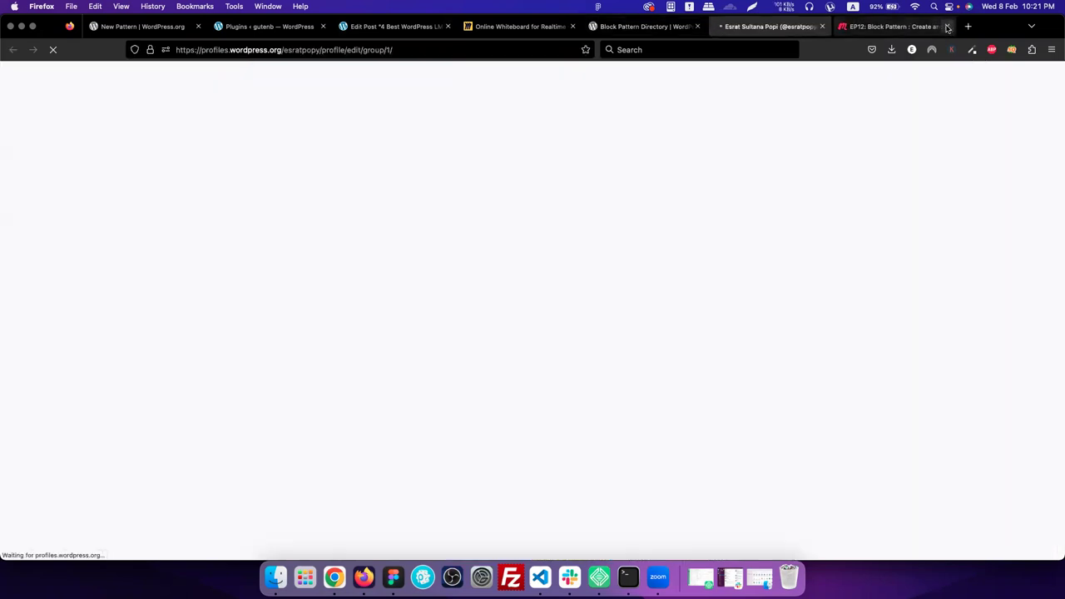
left_click(947, 27)
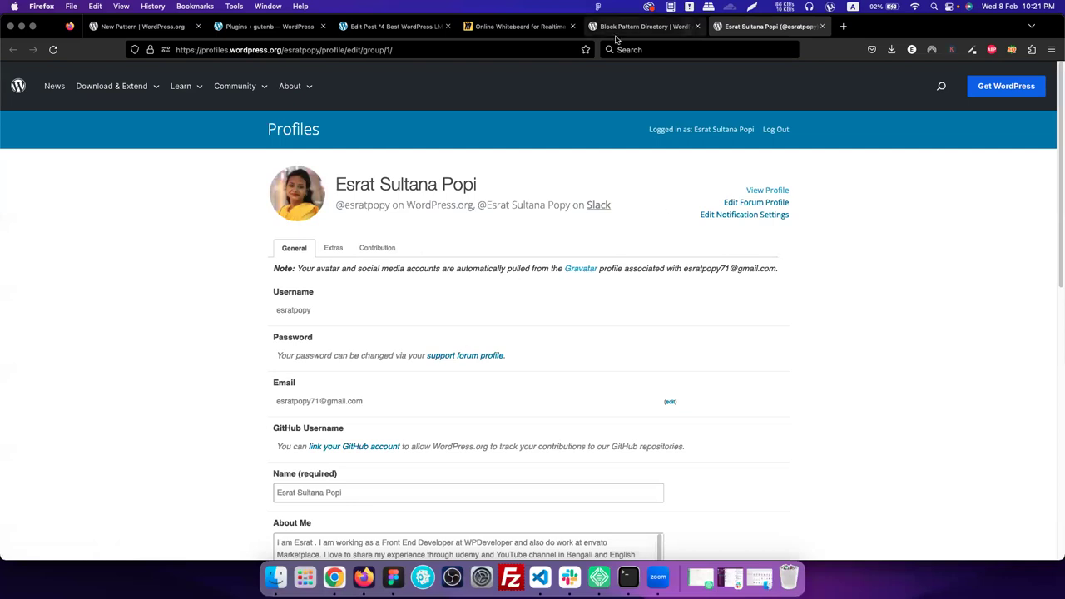
left_click(655, 28)
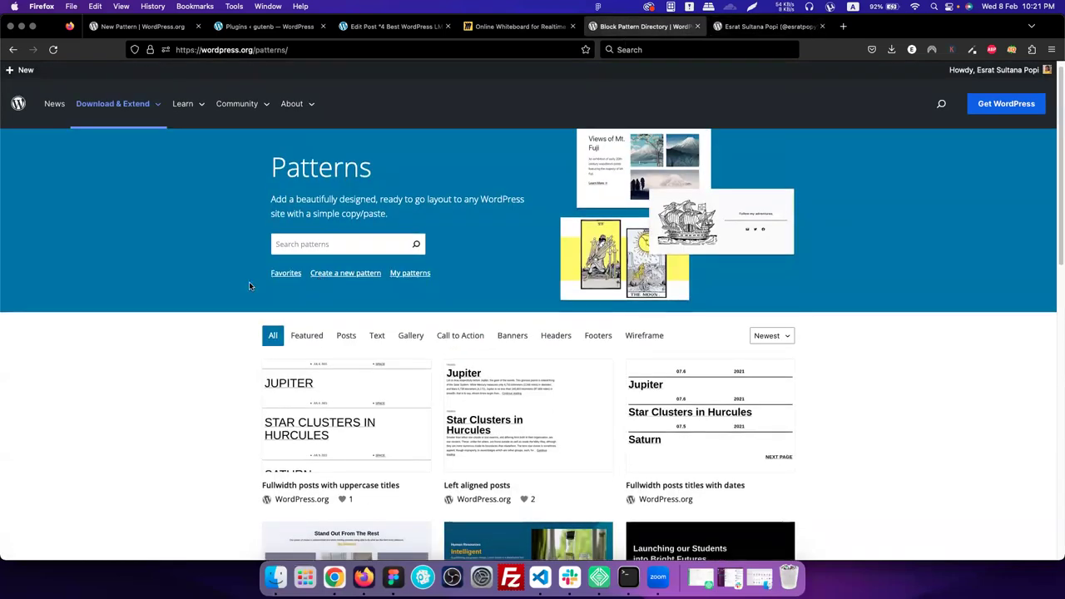
View the account's own submitted patterns, and return to the Patterns directory to look over its listing
left_click(416, 278)
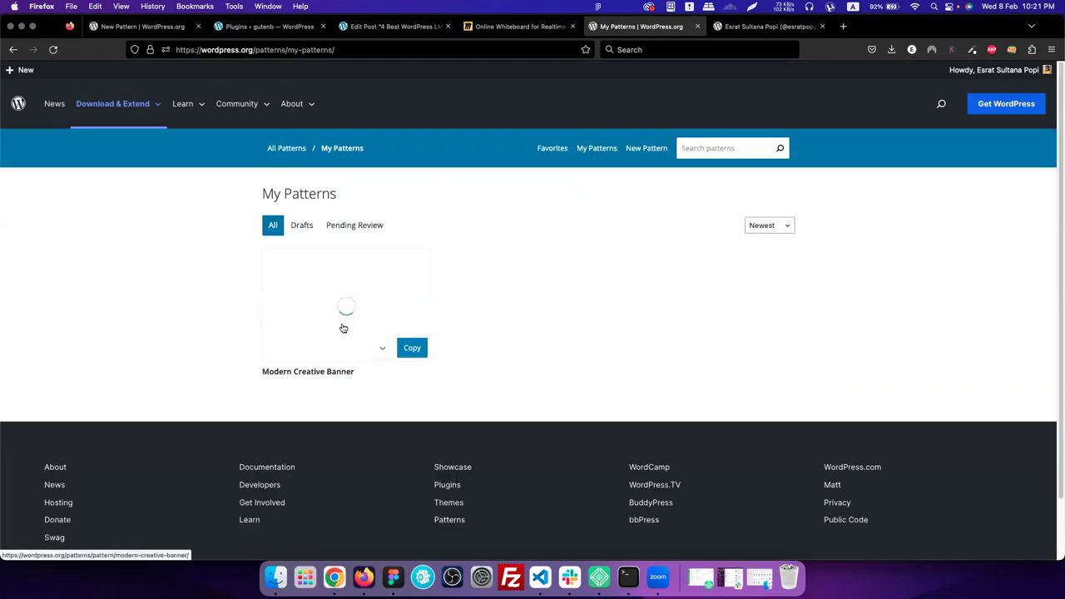
left_click(12, 49)
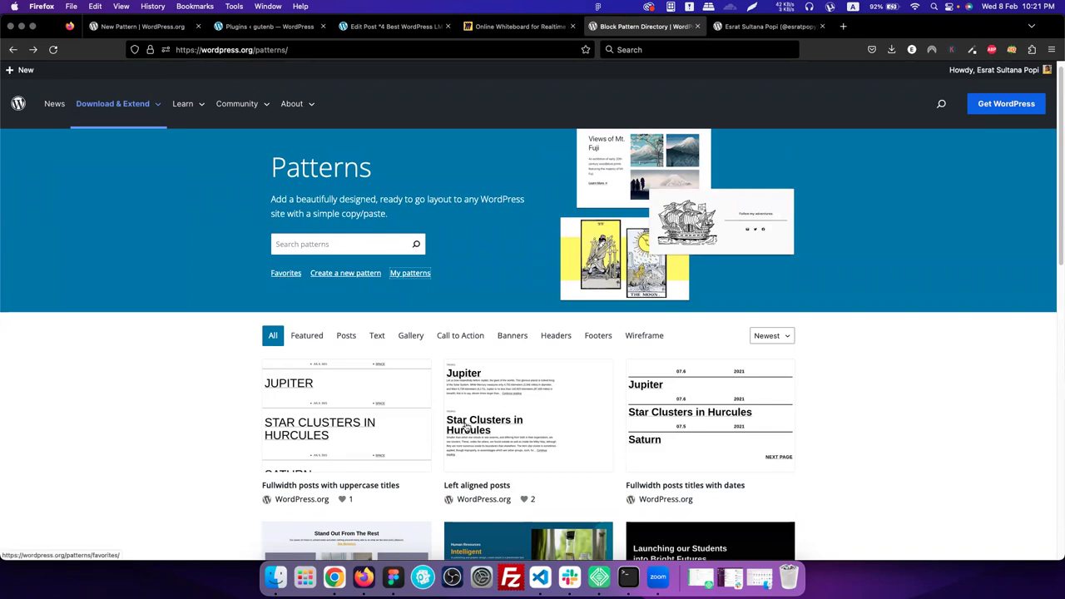
scroll(341, 487, "down", 1)
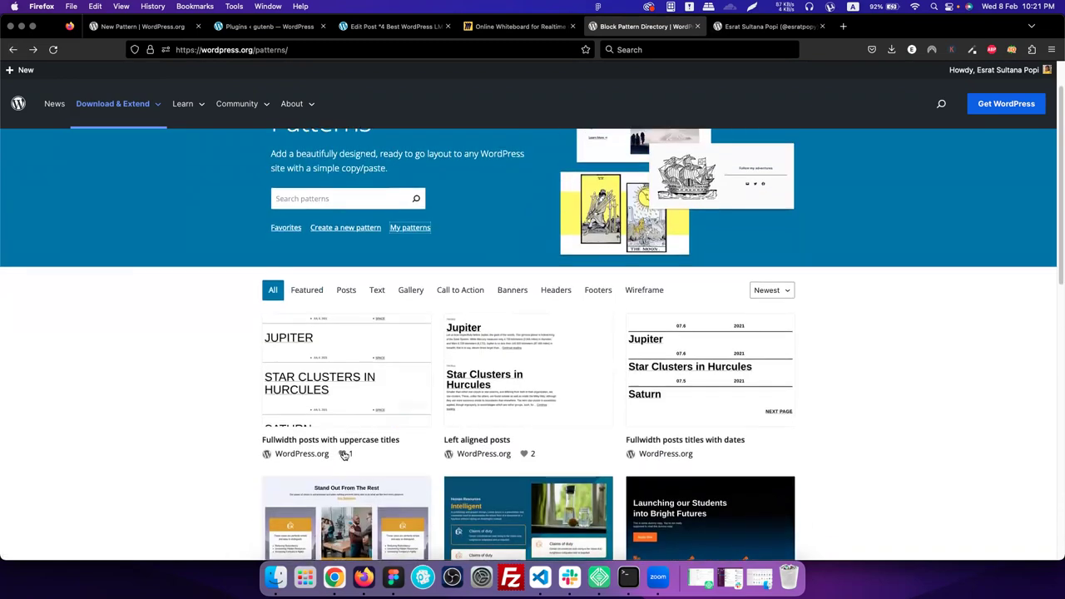
scroll(308, 290, "up", 1)
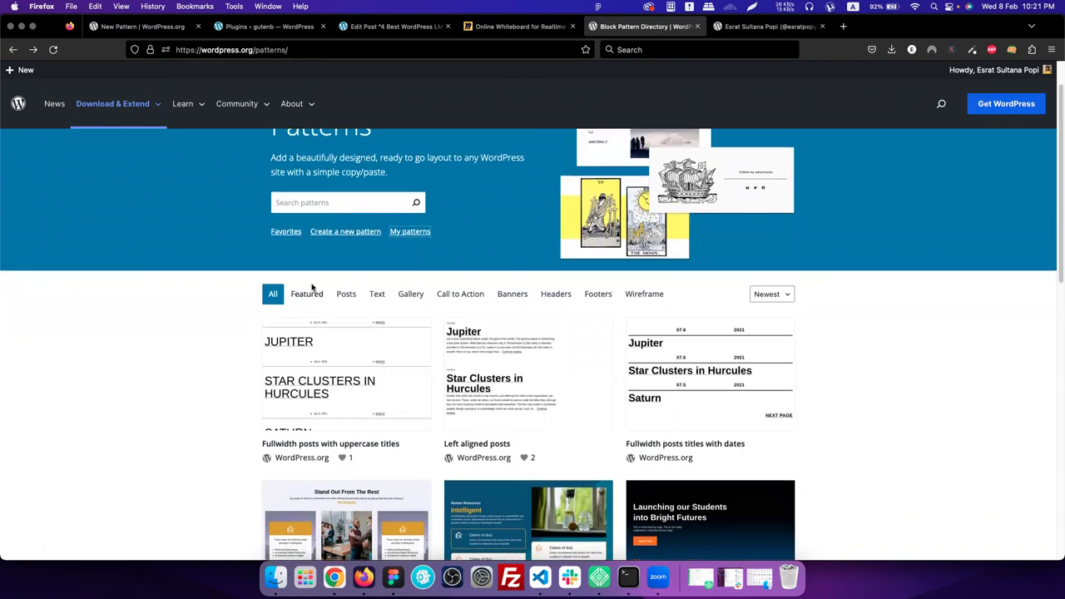
scroll(290, 248, "up", 1)
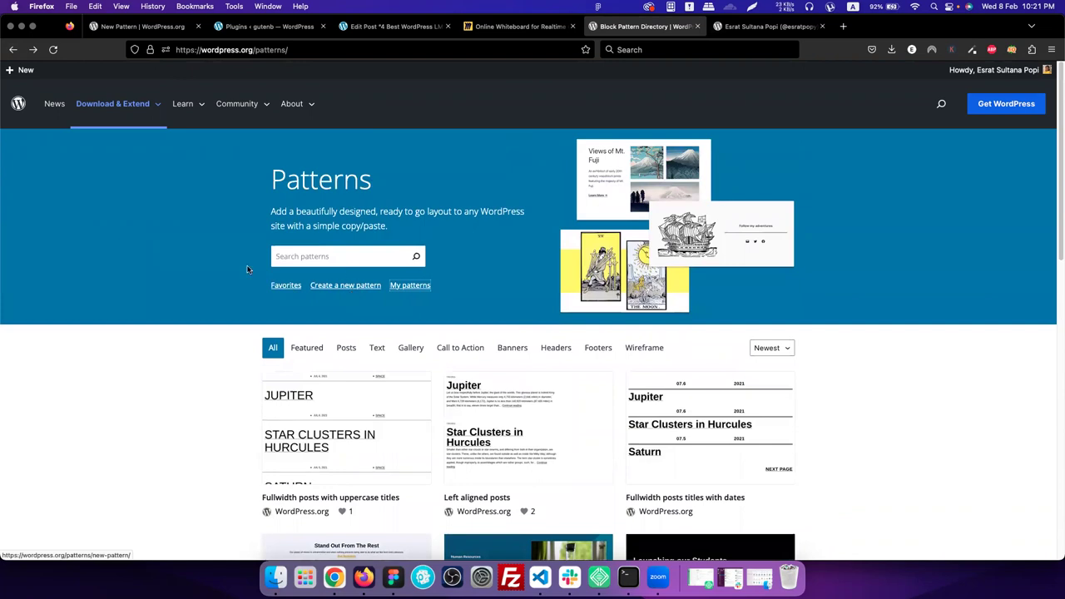
Look over the Patterns directory's search field, category filters and newest patterns
left_click(342, 258)
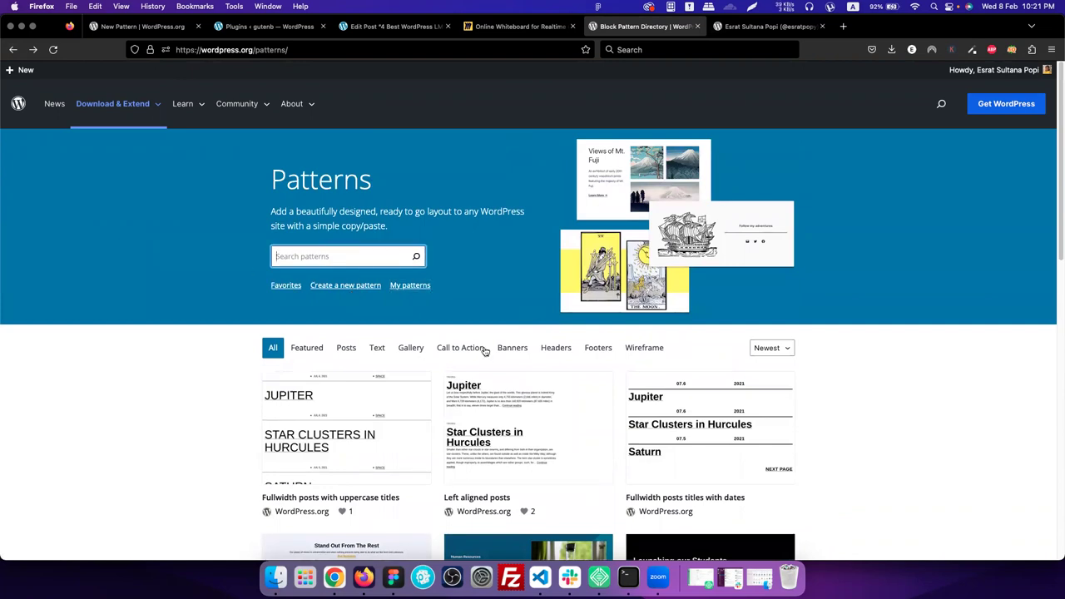
scroll(488, 348, "down", 1)
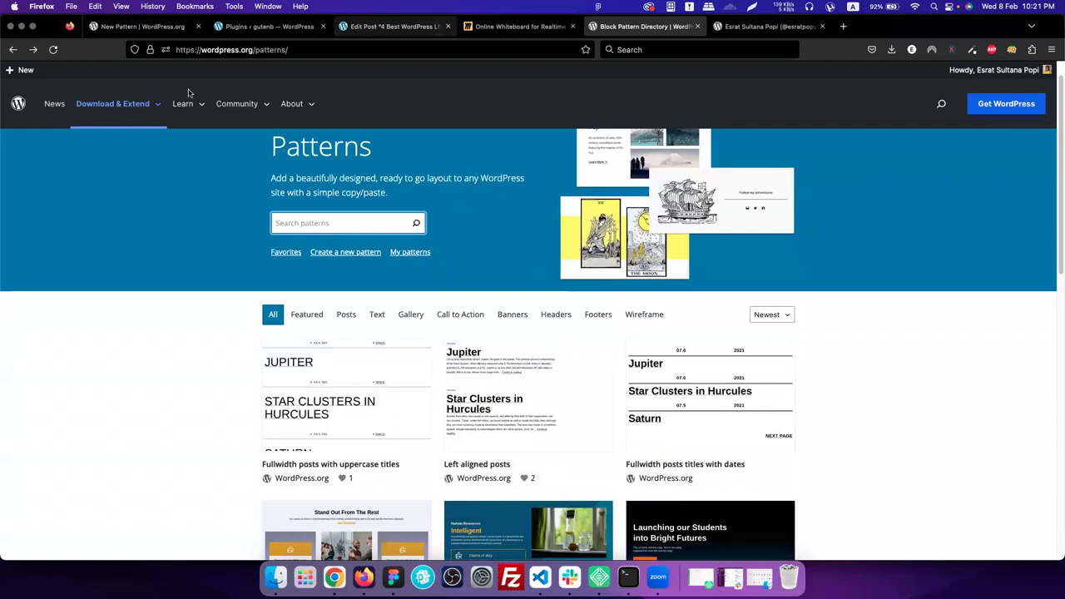
left_click(376, 26)
left_click(639, 26)
scroll(512, 333, "down", 1)
scroll(512, 333, "down", 1)
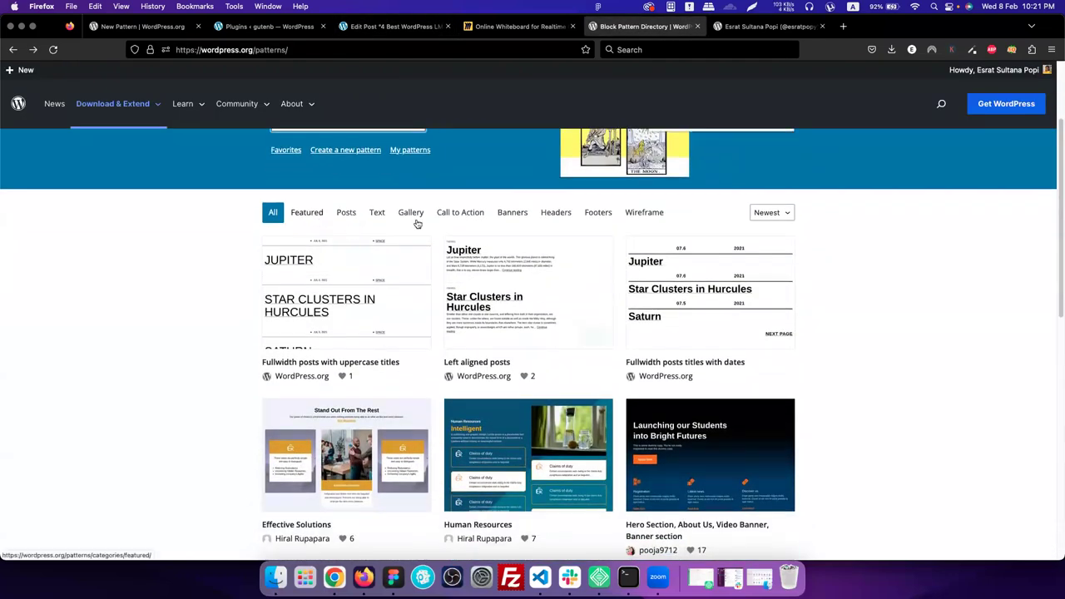
Sort the Patterns directory listing by Popular
left_click(775, 214)
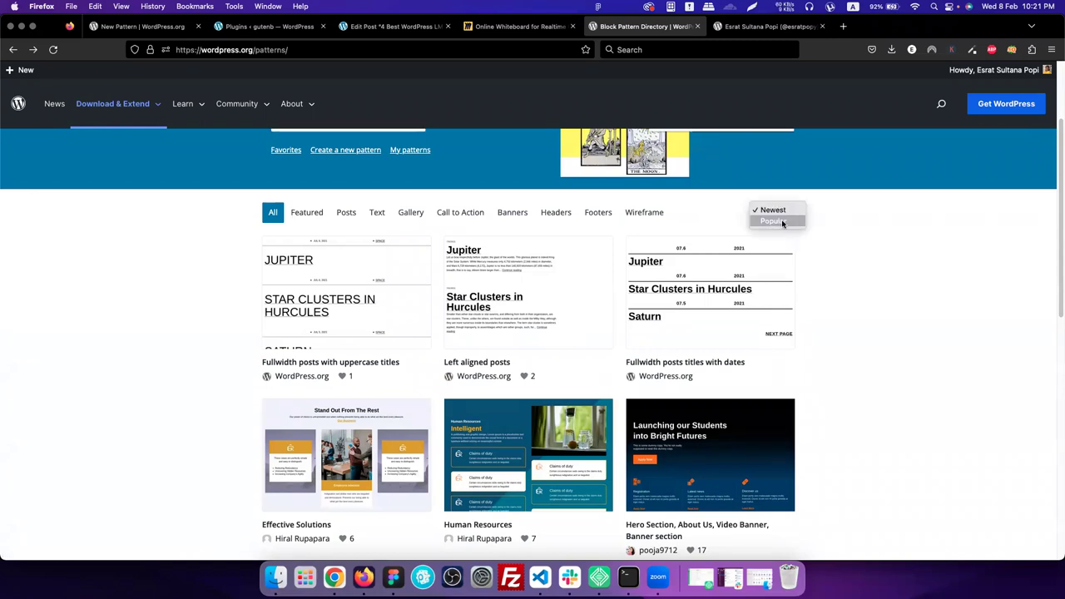
left_click(842, 256)
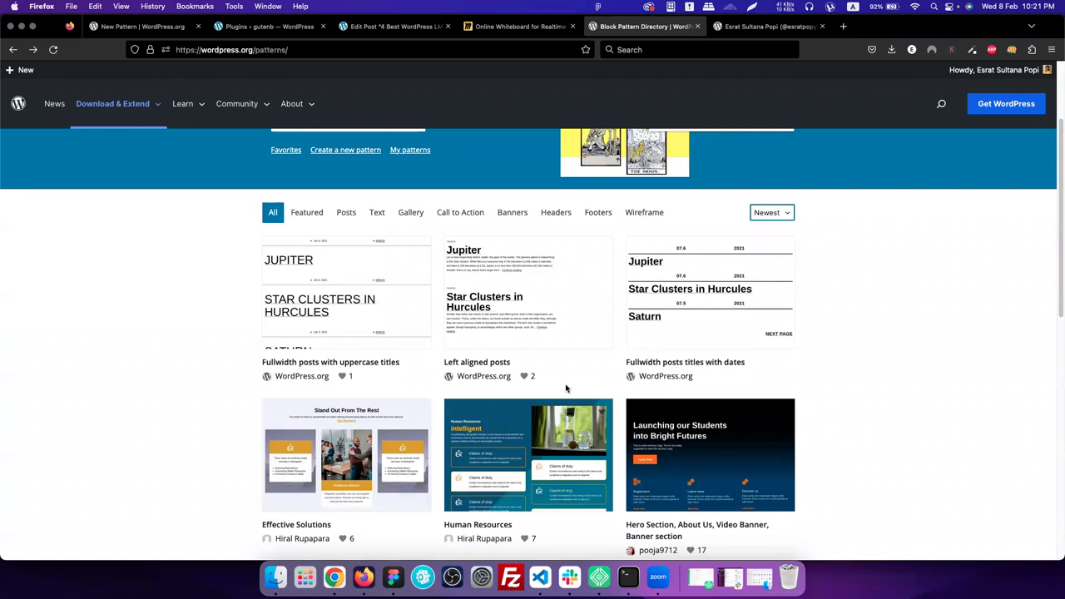
scroll(566, 389, "down", 1)
left_click(776, 192)
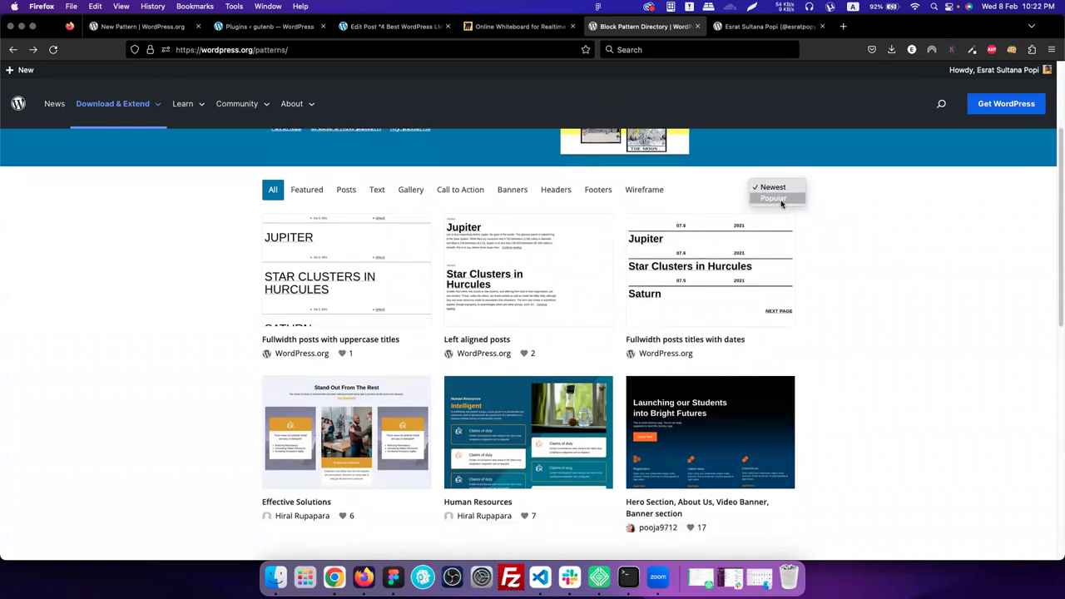
left_click(774, 199)
scroll(335, 374, "down", 1)
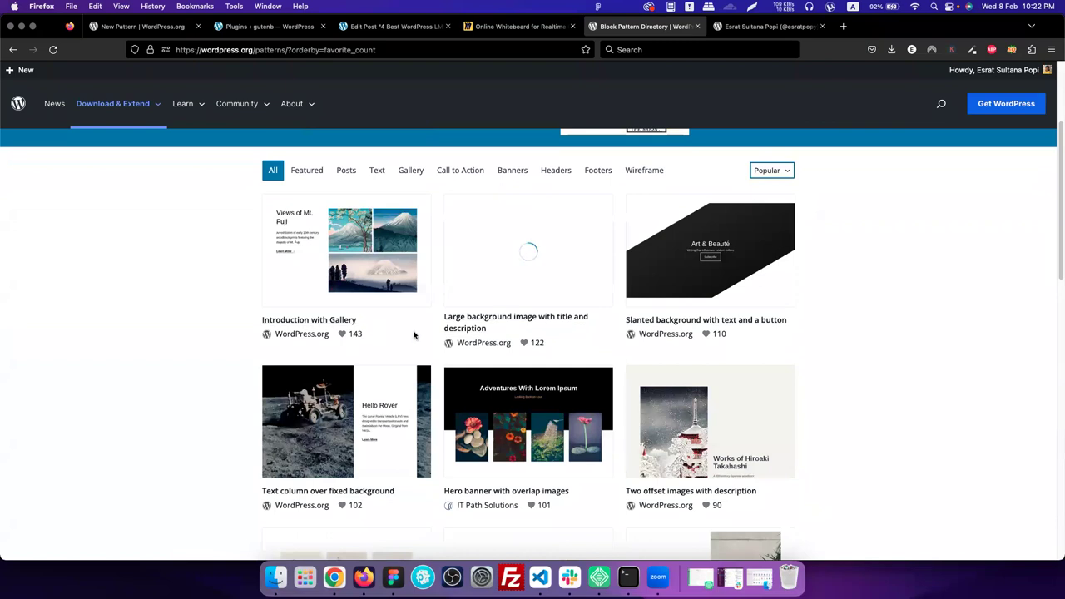
Examine the most popular patterns in the directory, including their authors and favourite counts
scroll(413, 335, "down", 5)
scroll(413, 335, "down", 10)
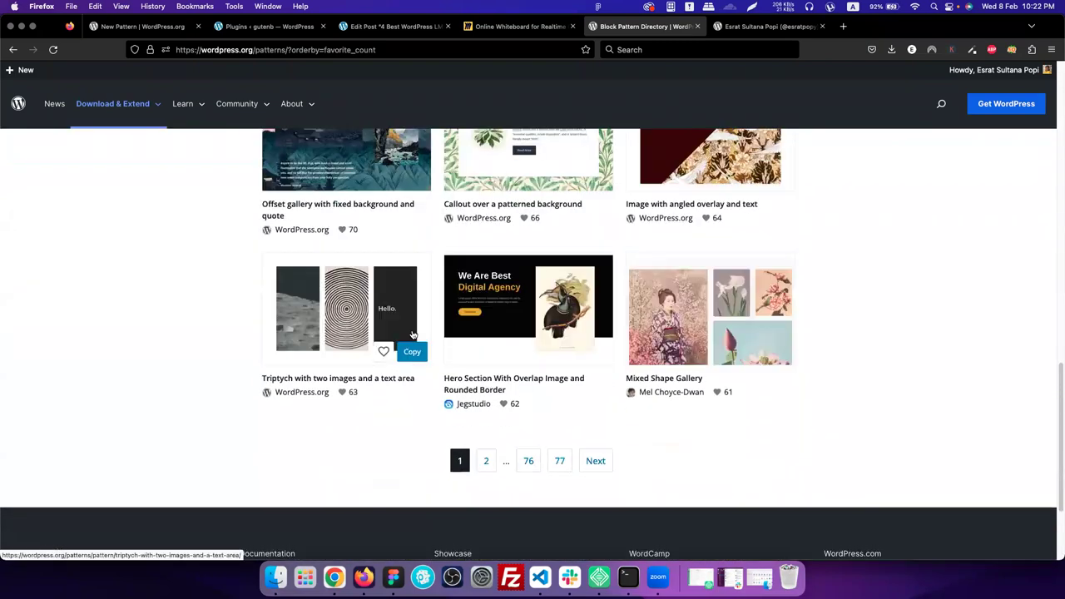
scroll(414, 335, "up", 6)
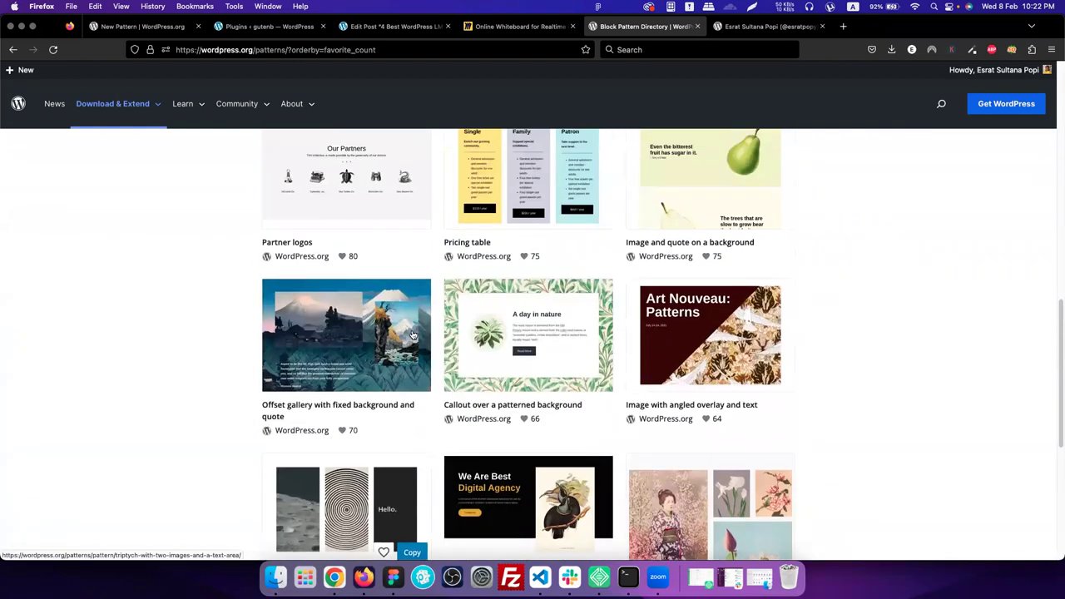
scroll(412, 335, "up", 9)
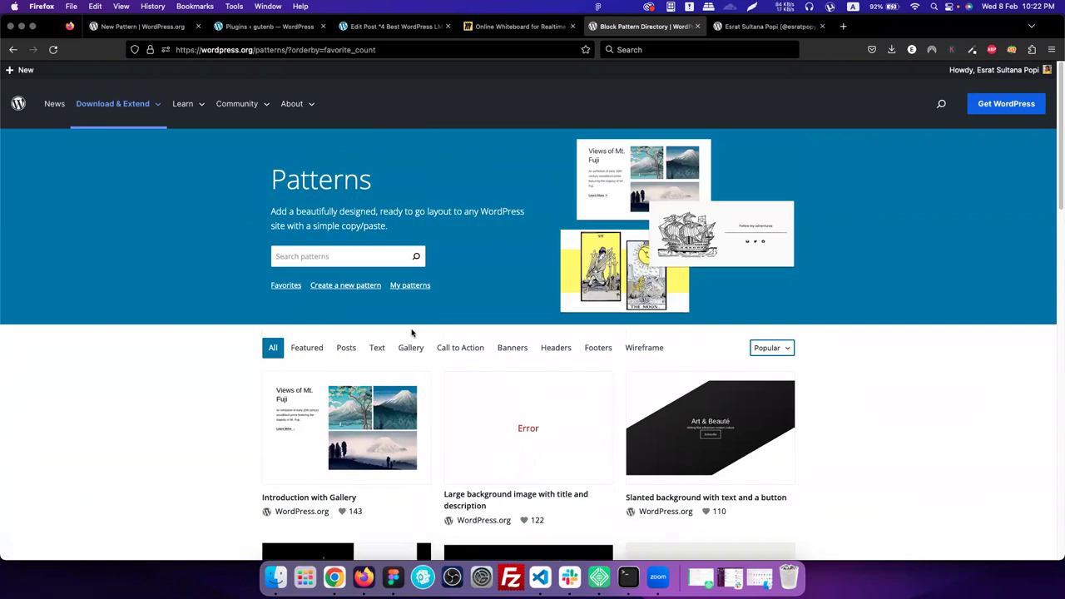
left_click(658, 580)
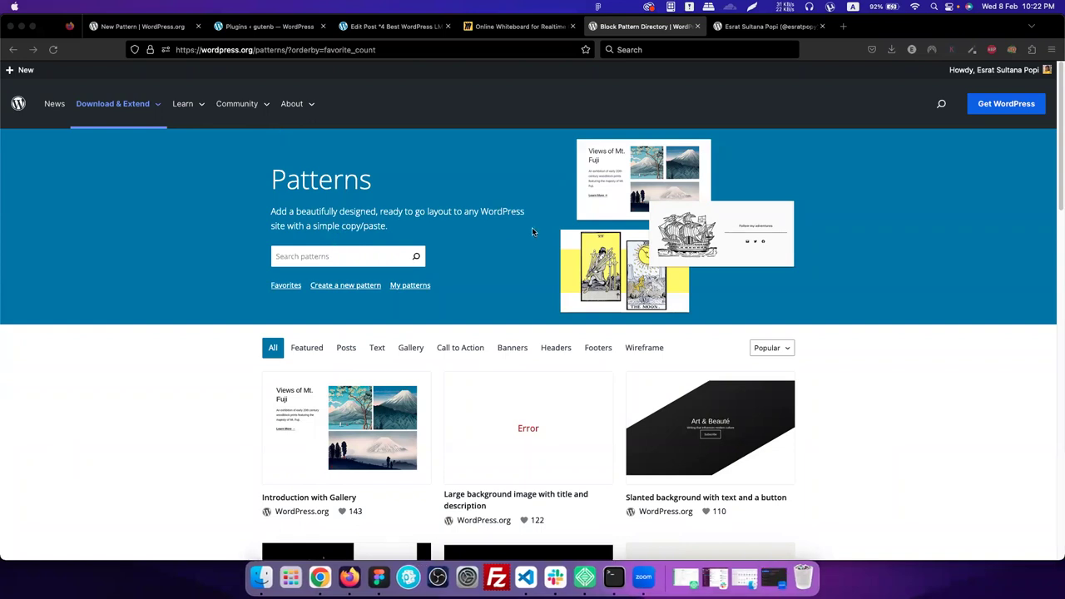
scroll(302, 302, "down", 3)
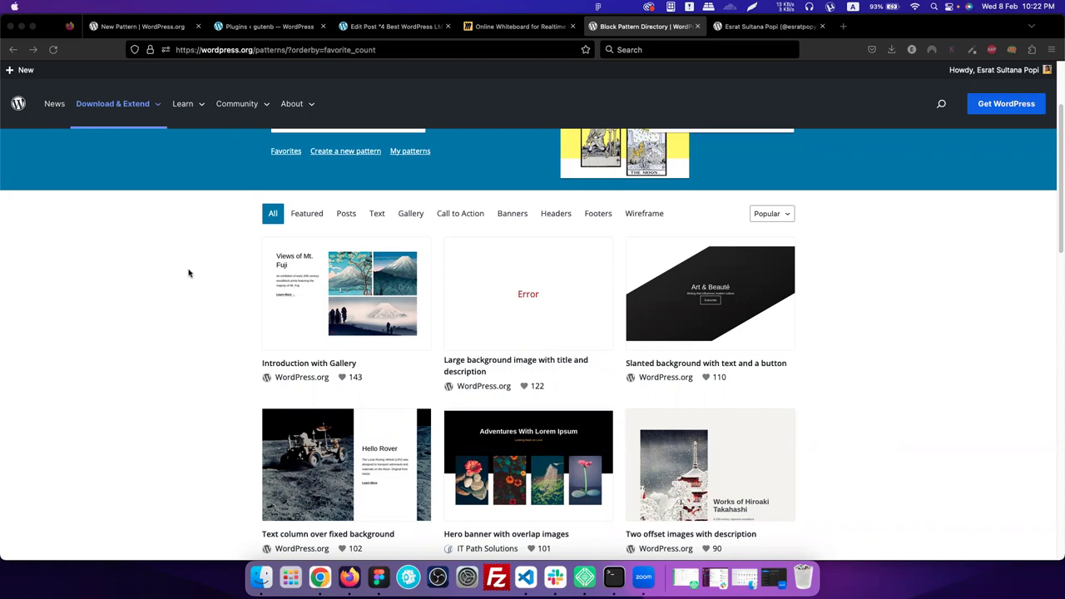
scroll(189, 273, "up", 3)
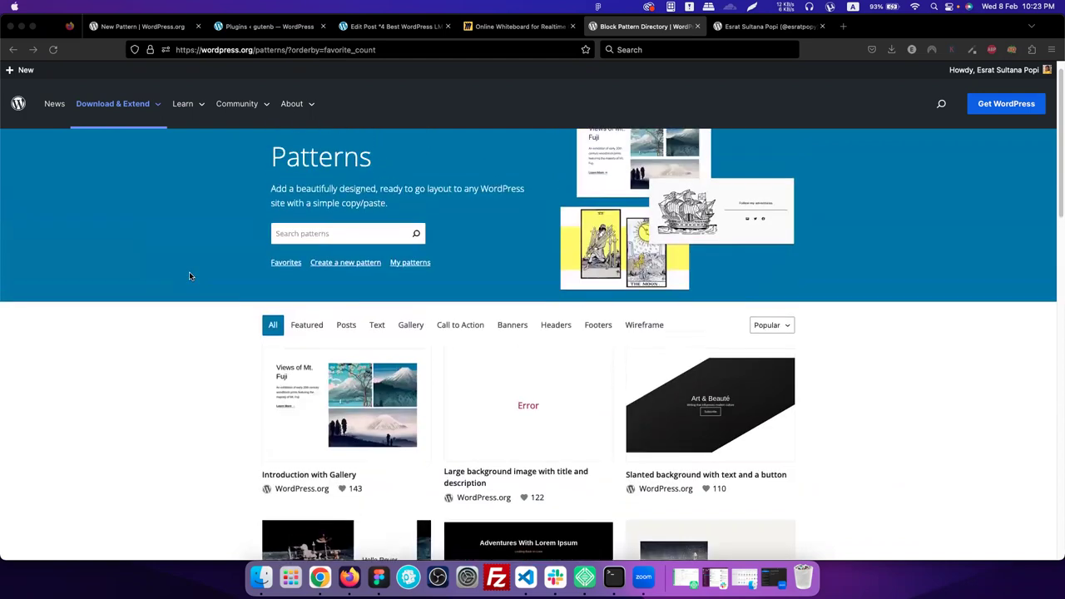
scroll(189, 275, "down", 3)
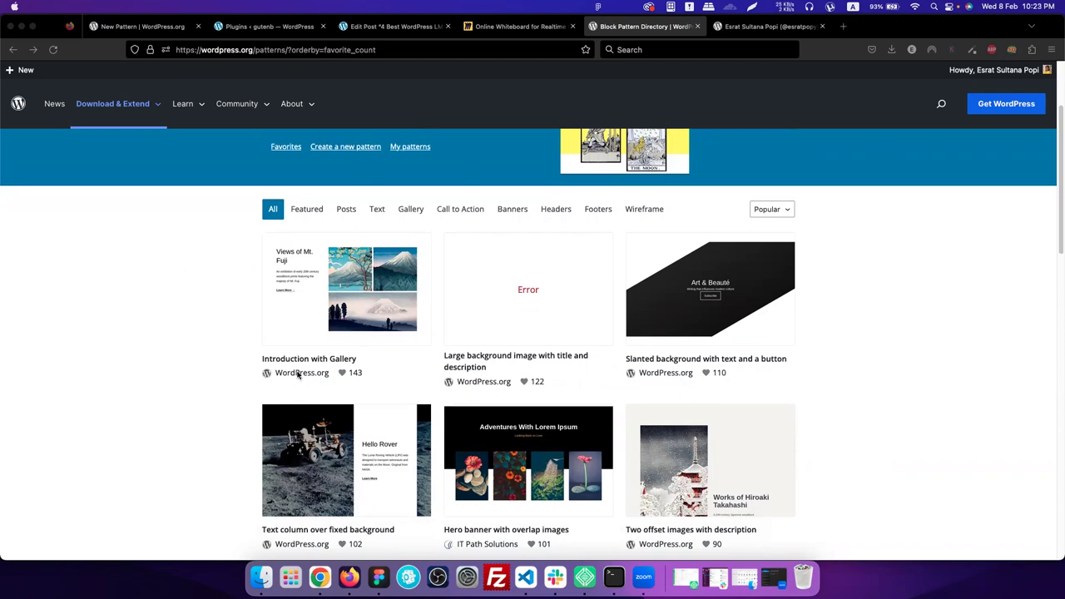
scroll(298, 375, "down", 3)
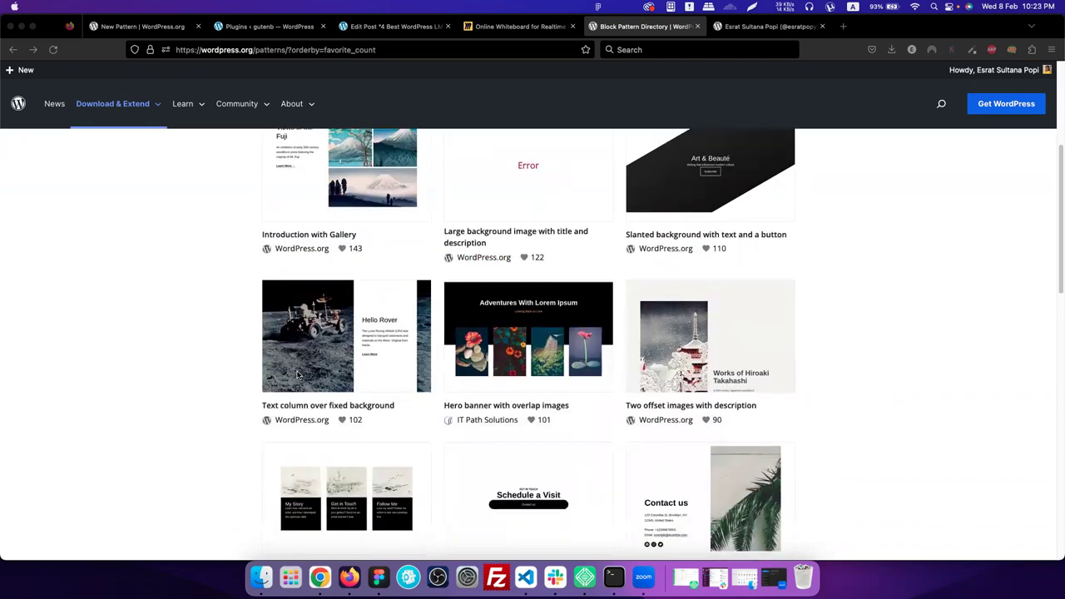
scroll(365, 421, "down", 5)
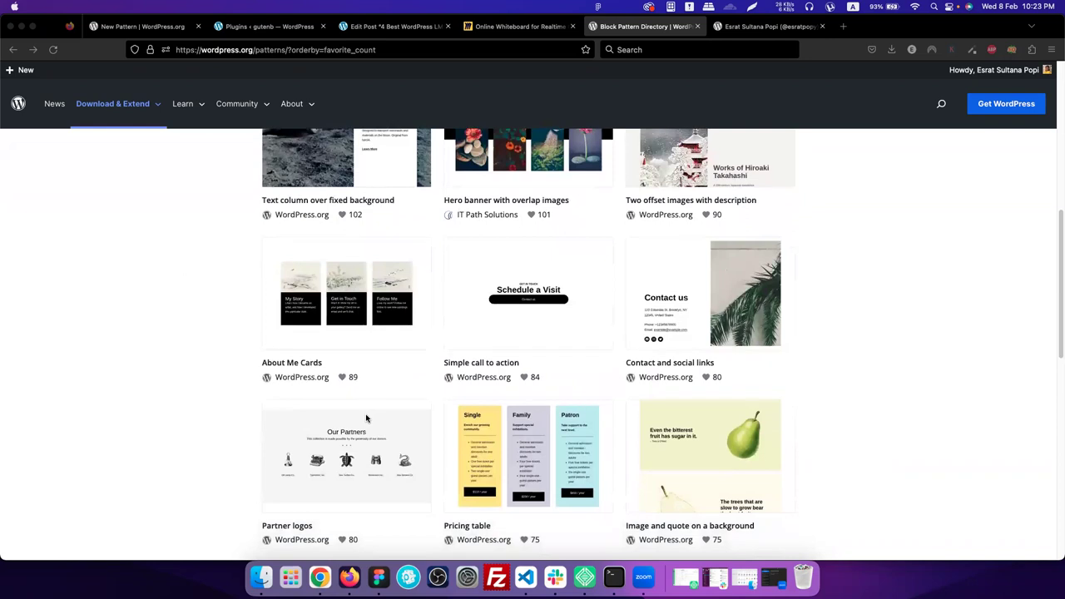
scroll(366, 419, "down", 3)
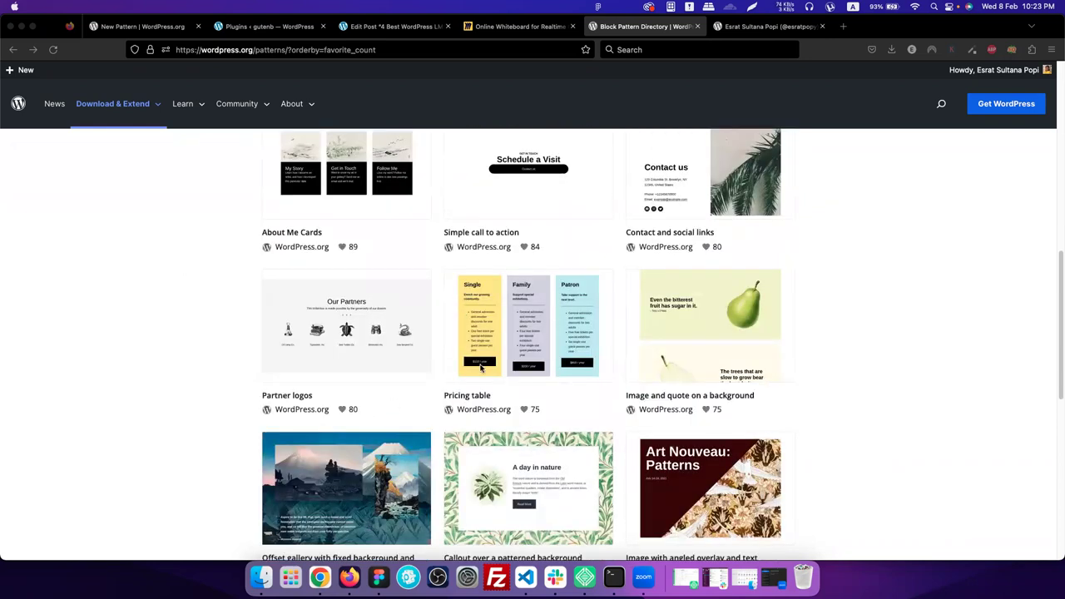
Try to copy the Pricing table pattern from the directory and paste it into a new block below the LMS post's title
mouse_move(545, 335)
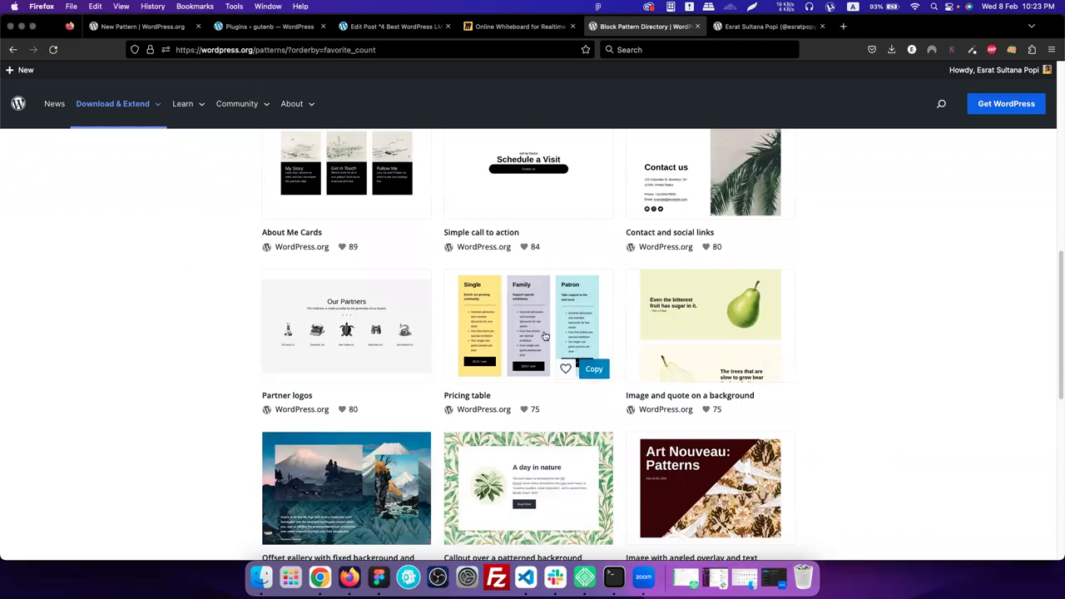
left_click(596, 370)
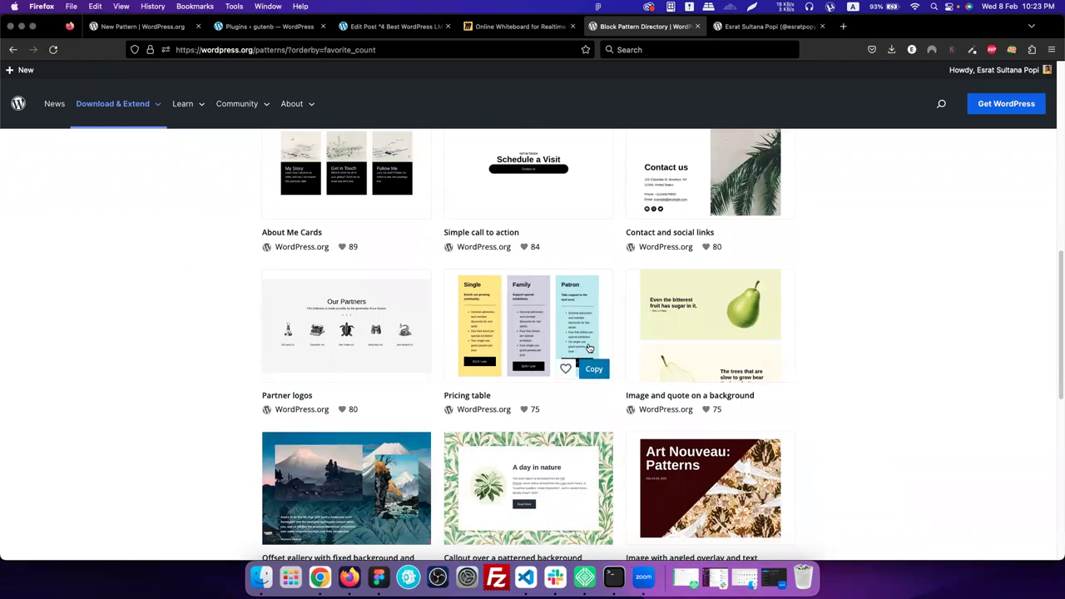
left_click(387, 26)
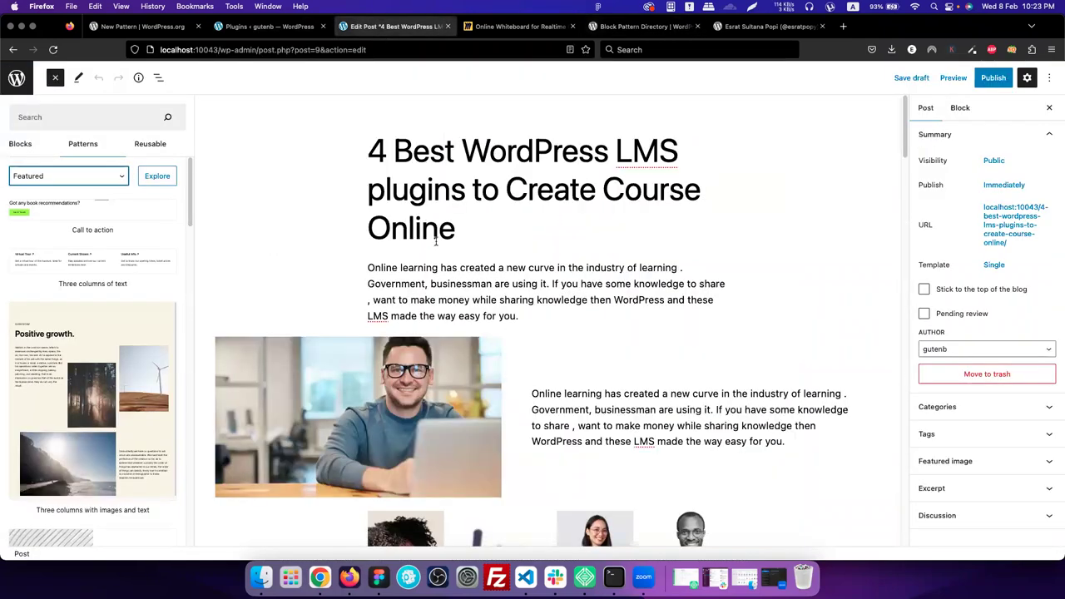
left_click(470, 235)
key("Return")
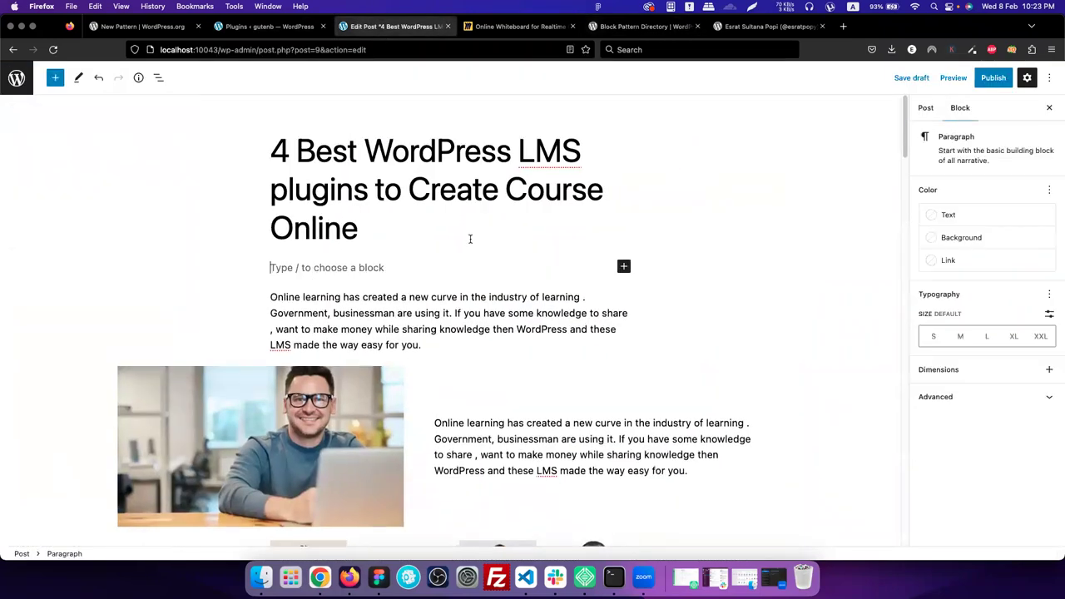
key("super+v")
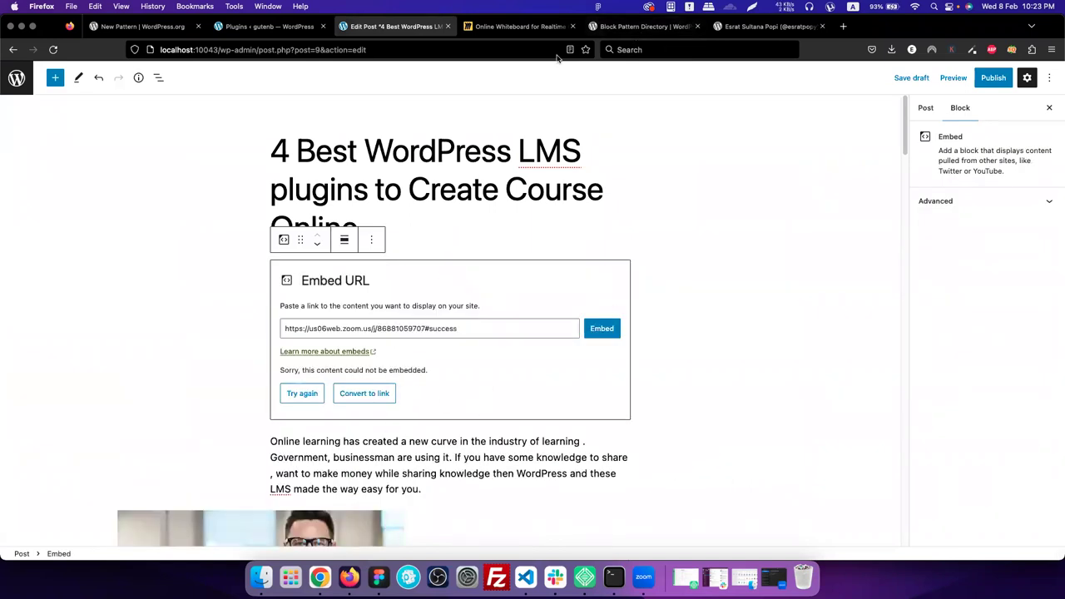
Return to the Patterns directory, open page 2 of the popular patterns and look through its listing
left_click(642, 26)
scroll(499, 316, "down", 2)
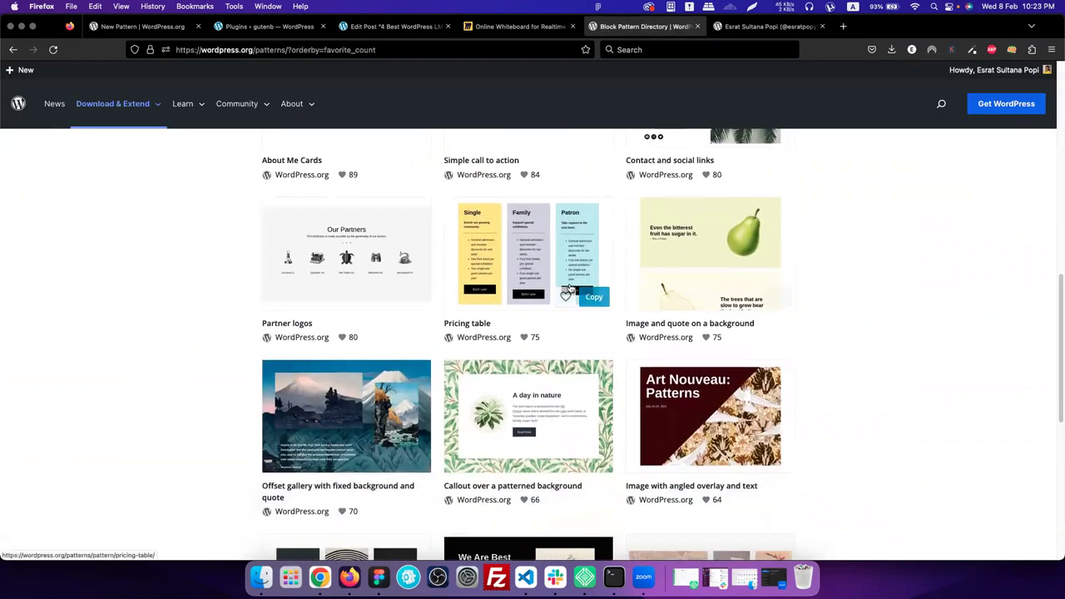
scroll(527, 373, "down", 10)
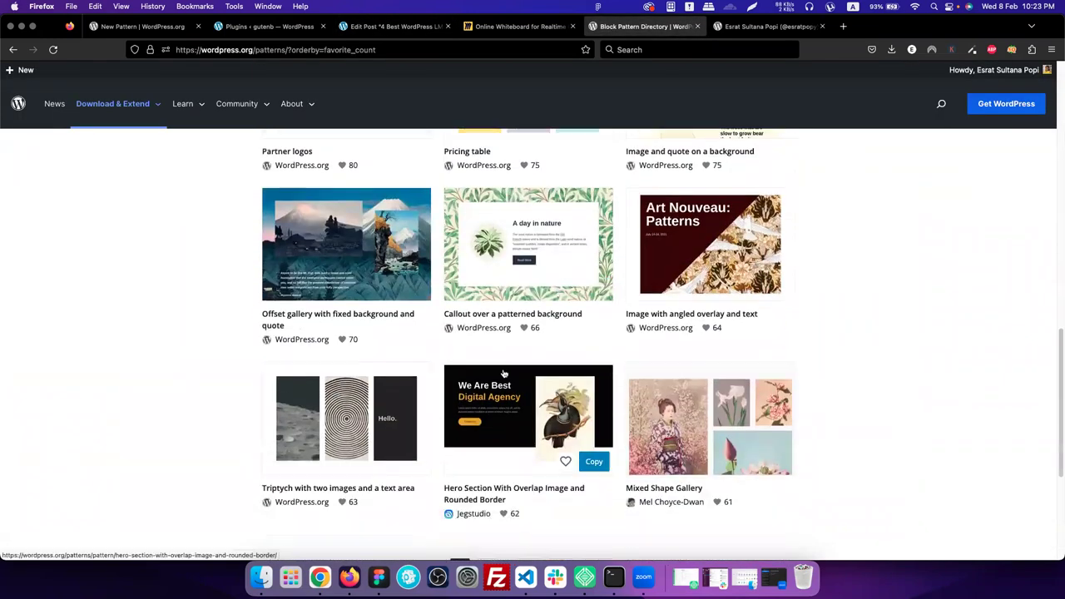
left_click(491, 414)
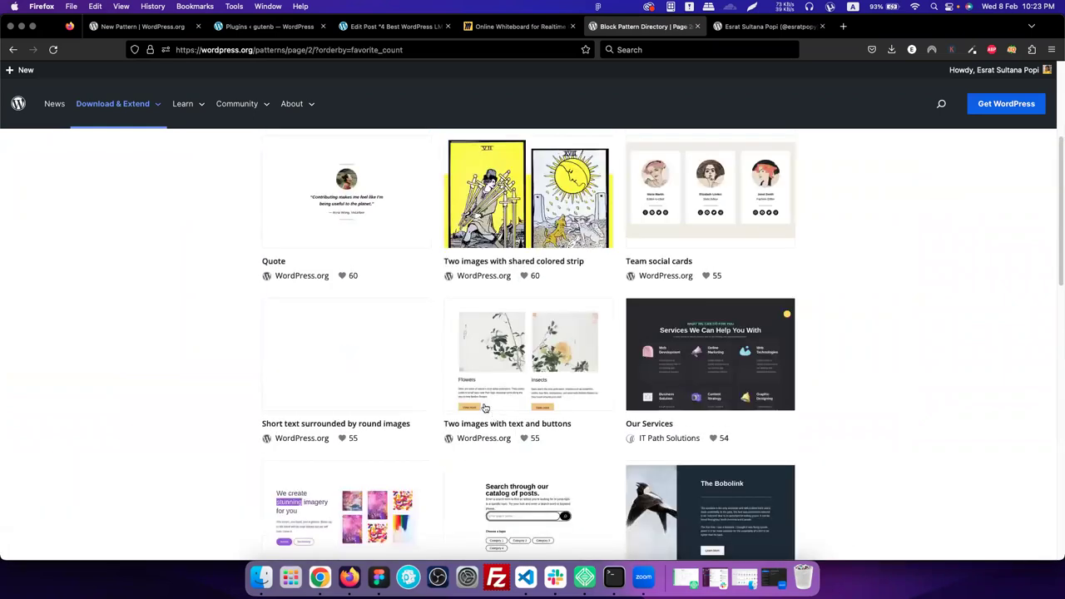
scroll(481, 404, "up", 5)
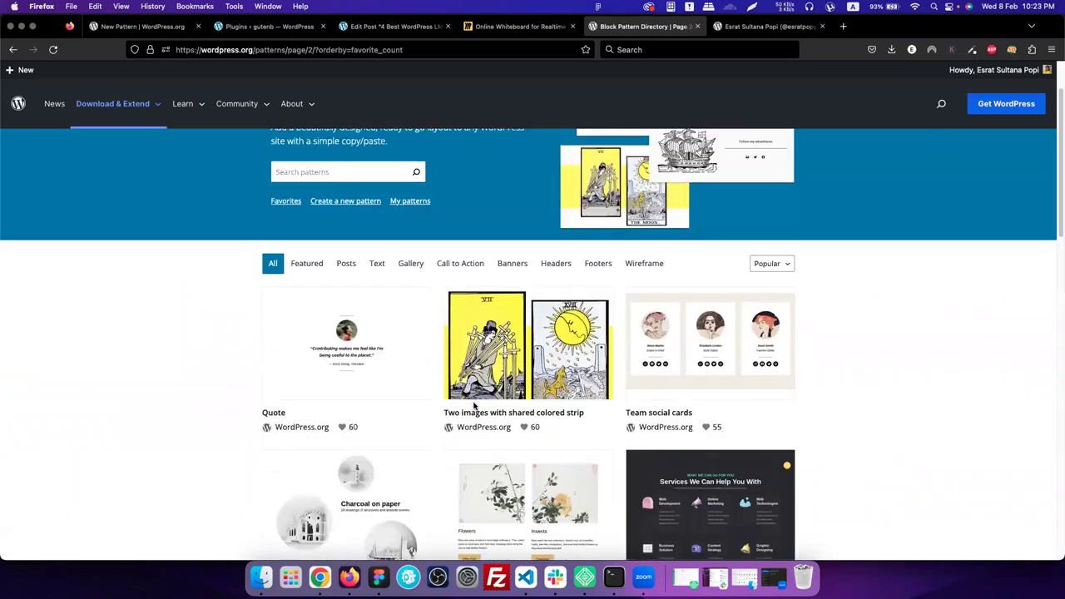
scroll(470, 408, "down", 4)
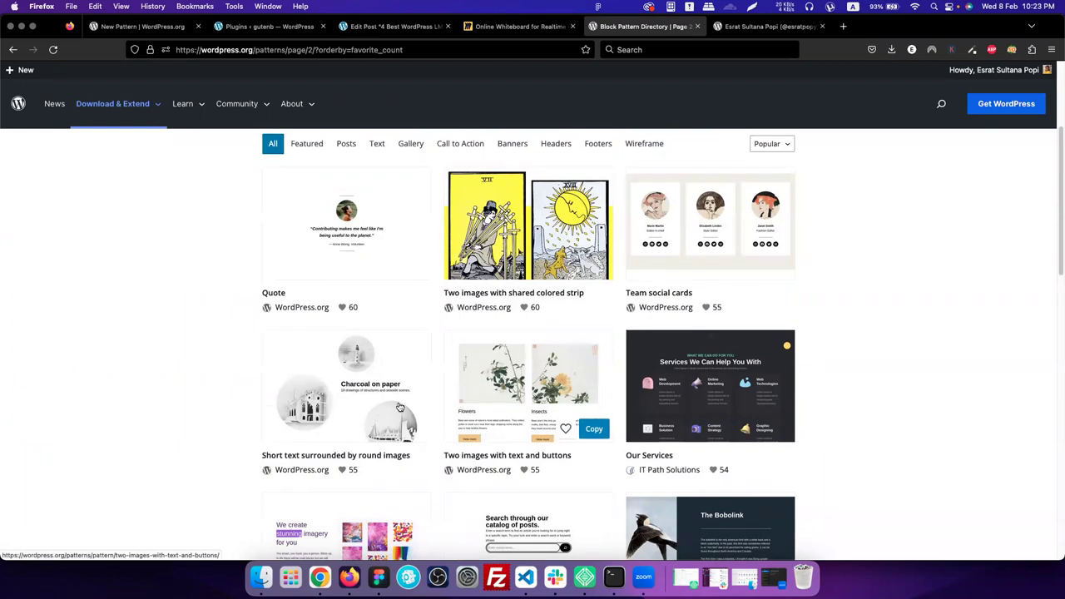
scroll(411, 411, "down", 2)
scroll(412, 410, "down", 3)
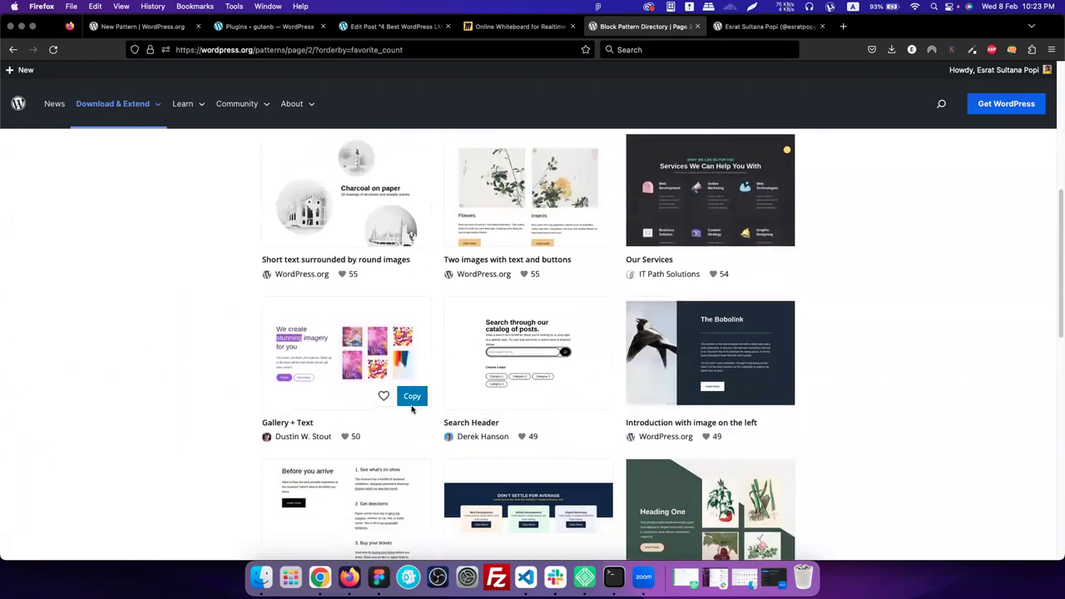
scroll(412, 408, "down", 15)
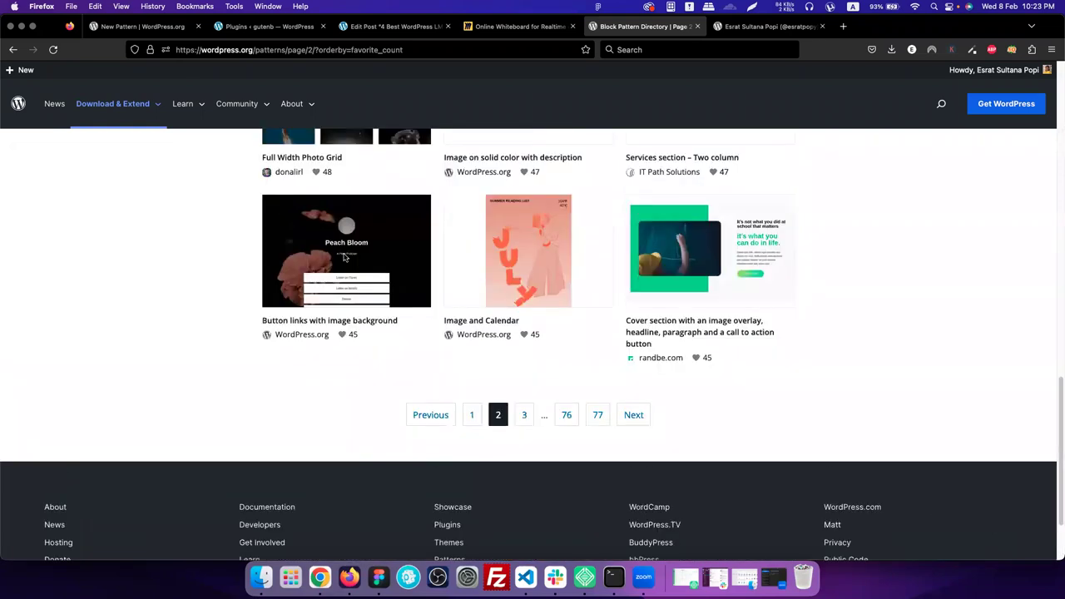
scroll(367, 181, "up", 20)
scroll(366, 181, "up", 2)
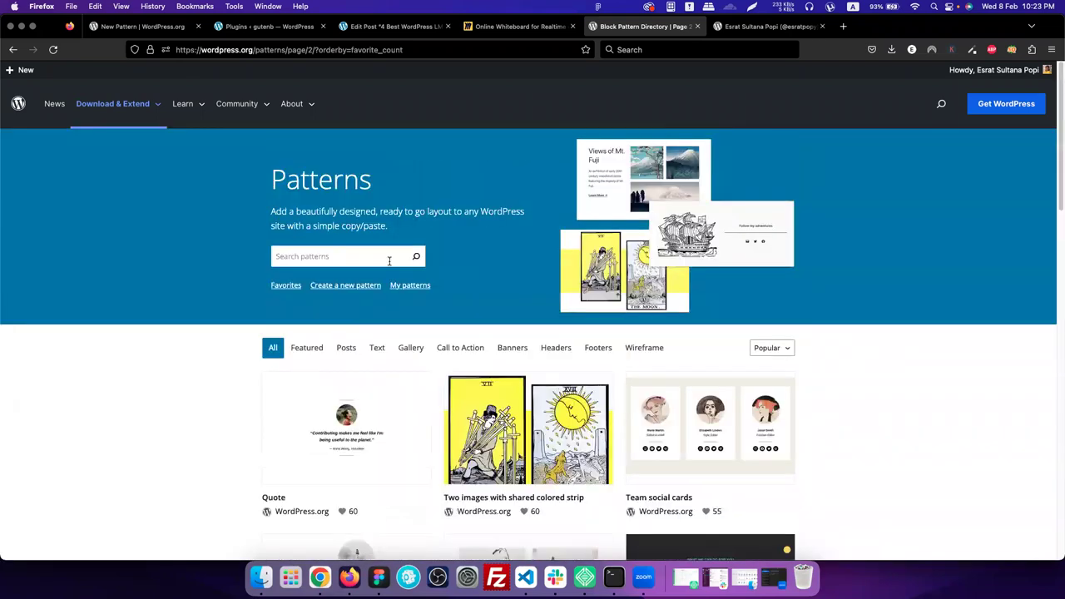
Start a new pattern titled "Creative Agency Banner", and switch to the other New Pattern tab containing the website-traffic banner design
left_click(335, 289)
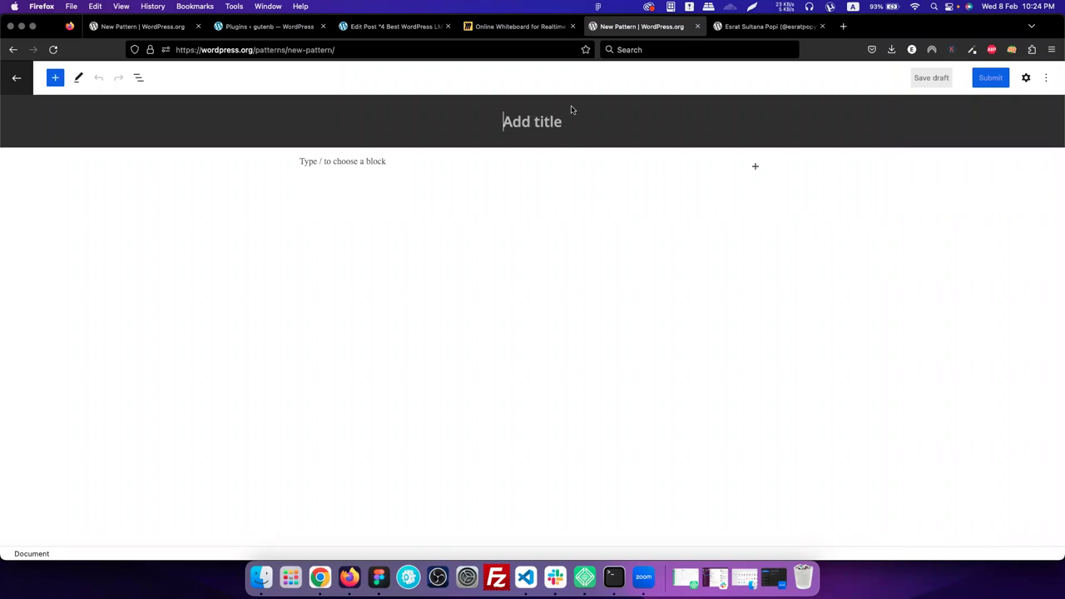
left_click(128, 28)
type("Agency")
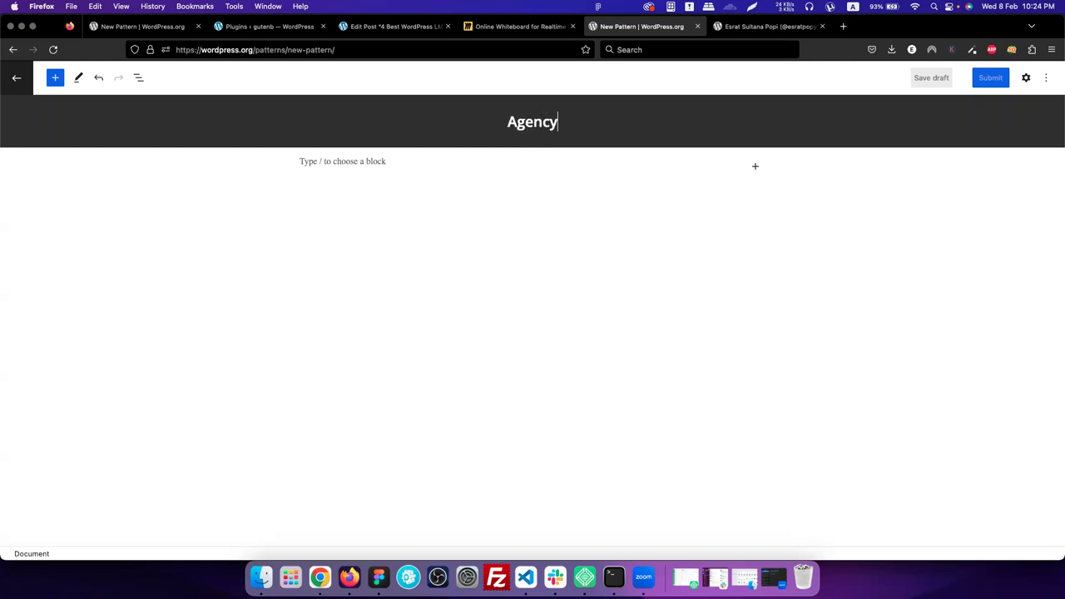
type(" Banner")
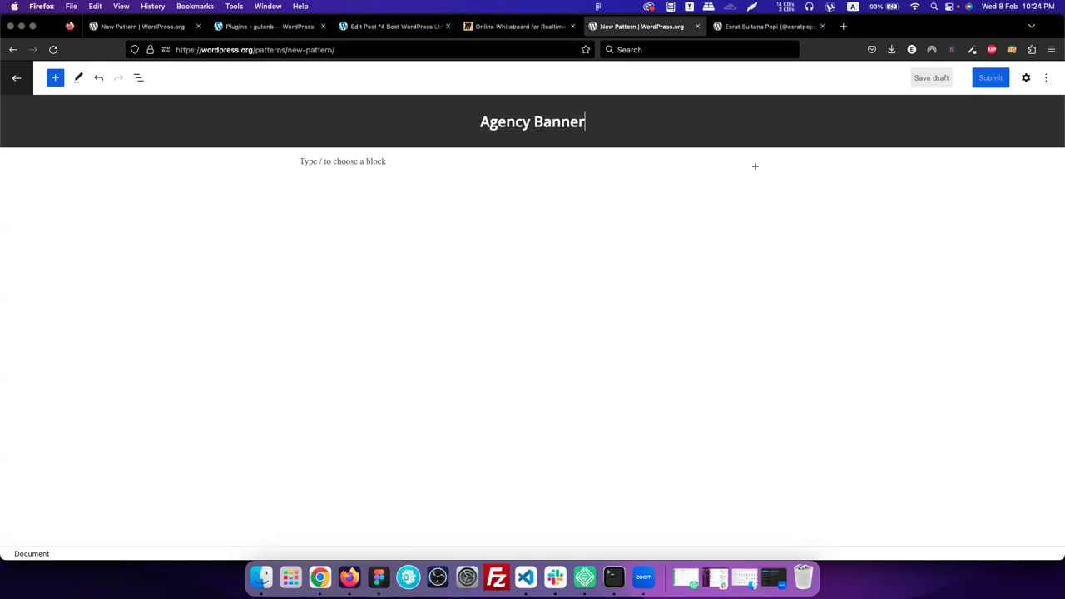
type("Creative")
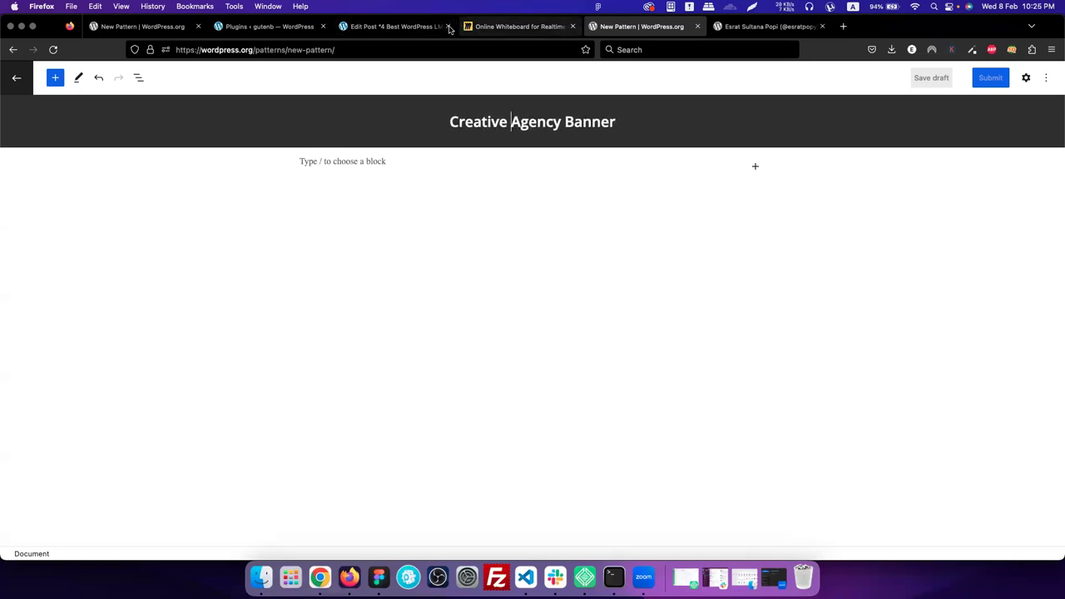
left_click(182, 32)
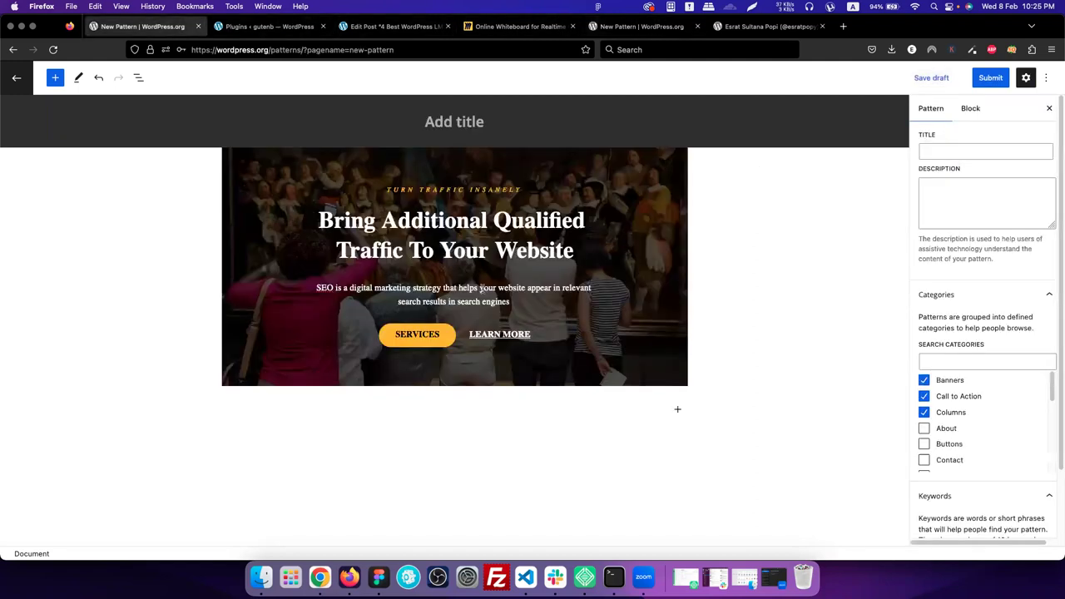
Give the Creative Agency Banner pattern the description "Banner is for creative agency"
left_click(621, 28)
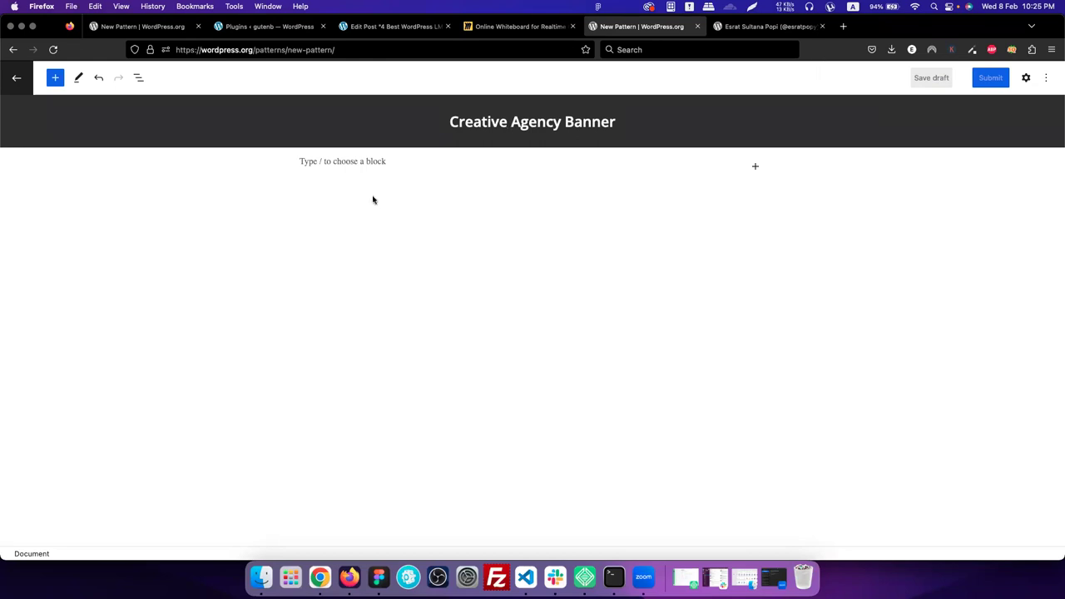
left_click(1028, 79)
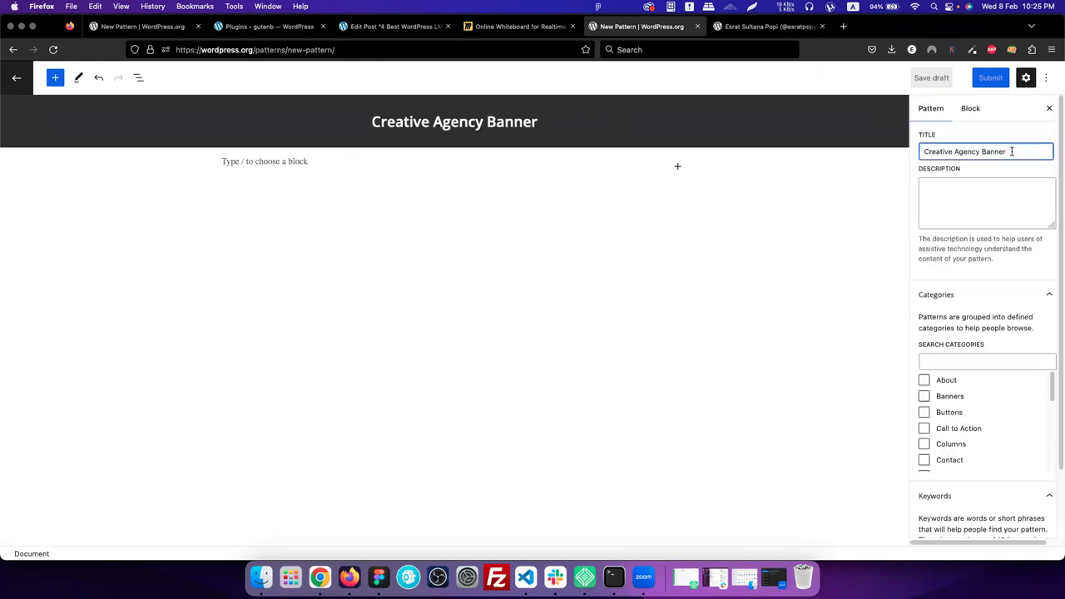
left_click(966, 196)
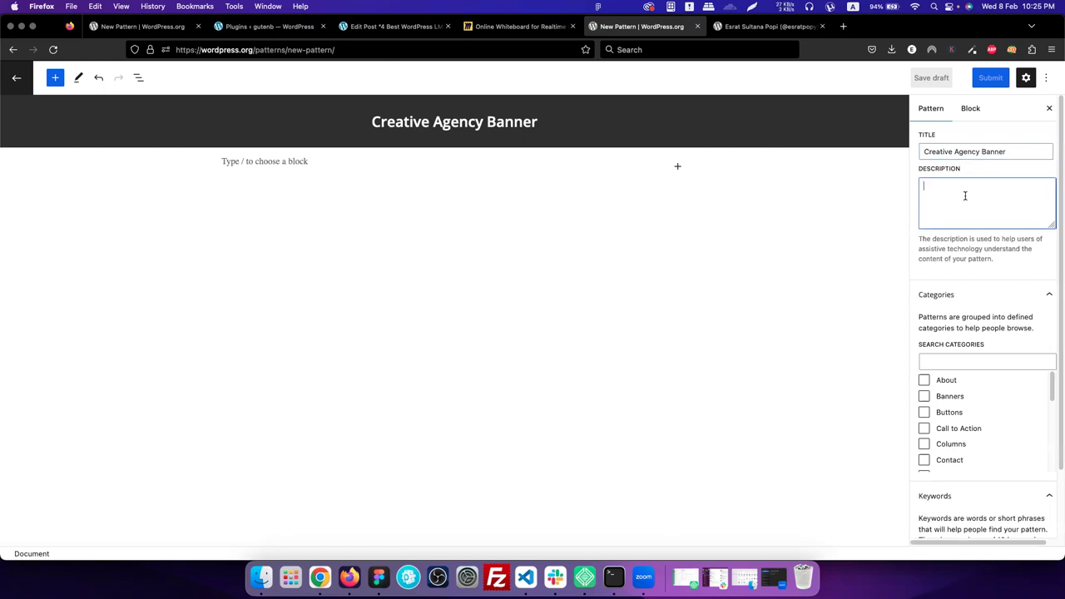
type("Banner is for creative agency")
left_click(1029, 80)
Close the online whiteboard page and insert a Cover block as the first block of the Creative Agency Banner pattern
left_click(341, 155)
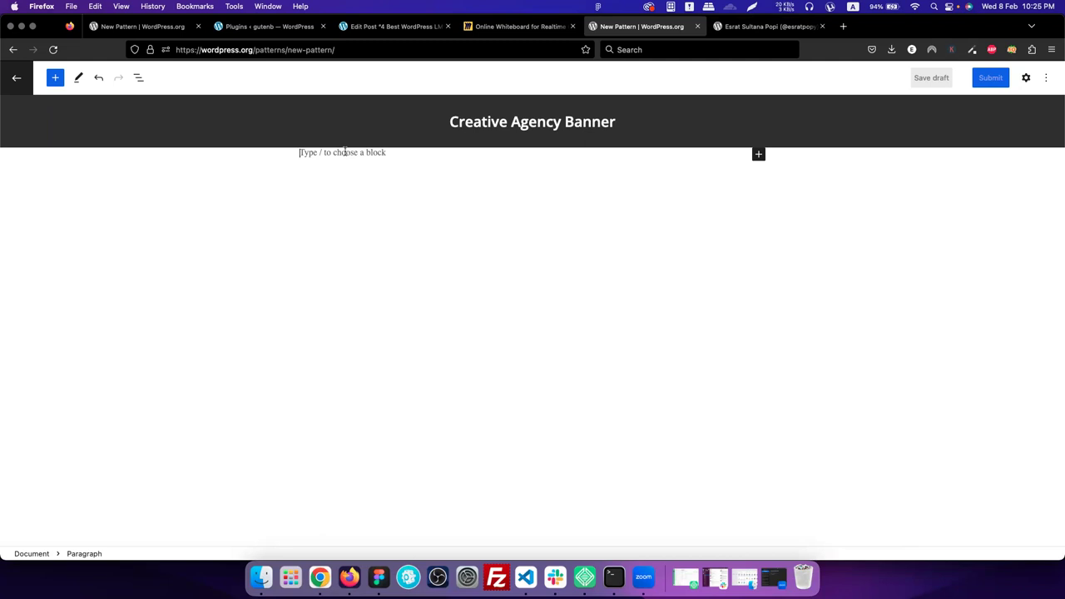
left_click(143, 26)
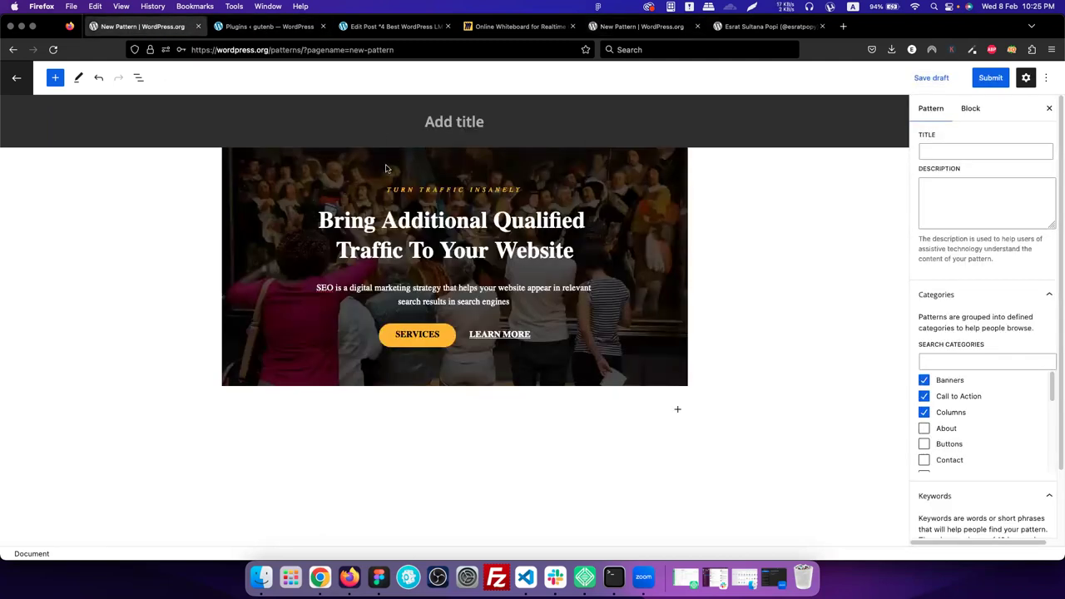
left_click(626, 26)
left_click(574, 27)
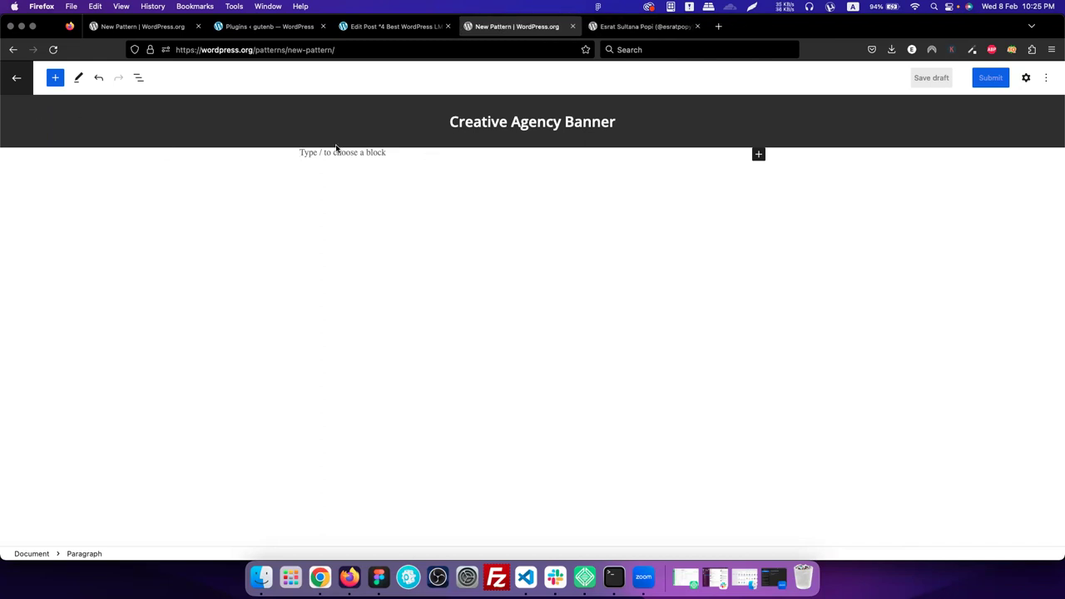
type("/")
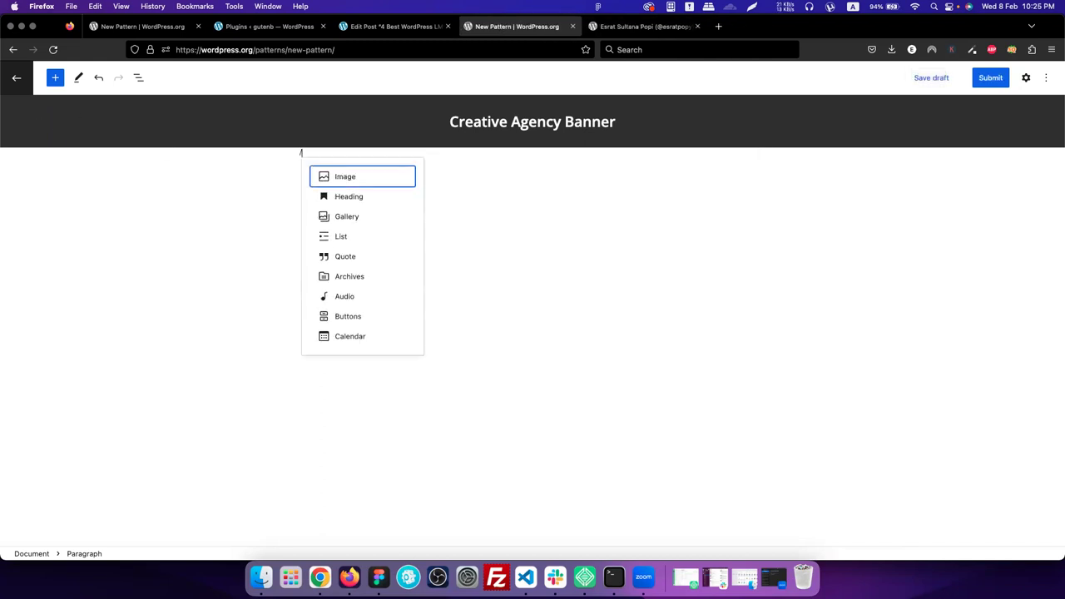
type("cover")
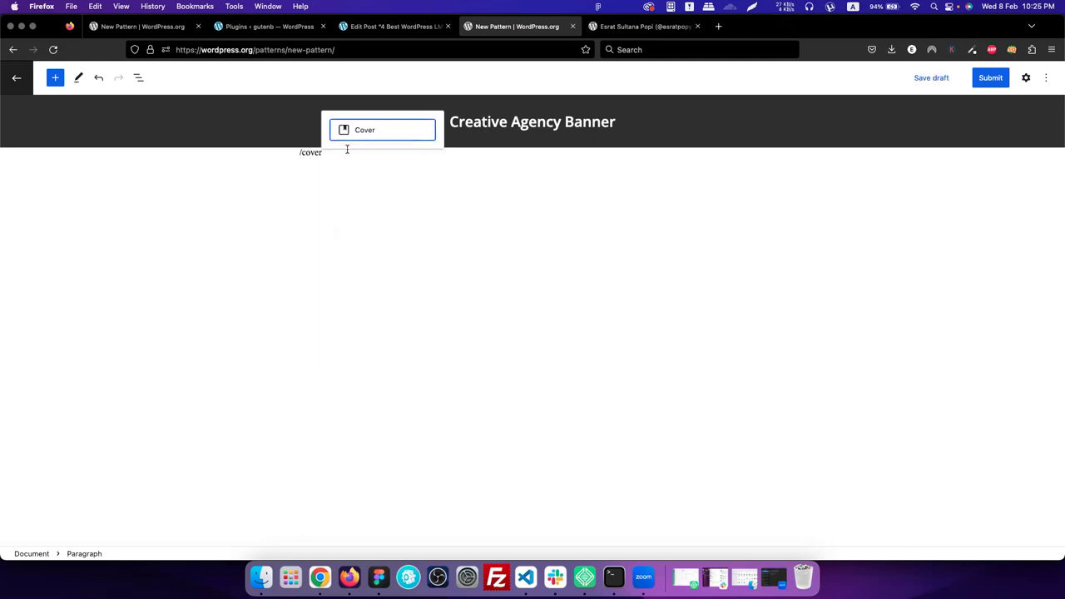
left_click(363, 135)
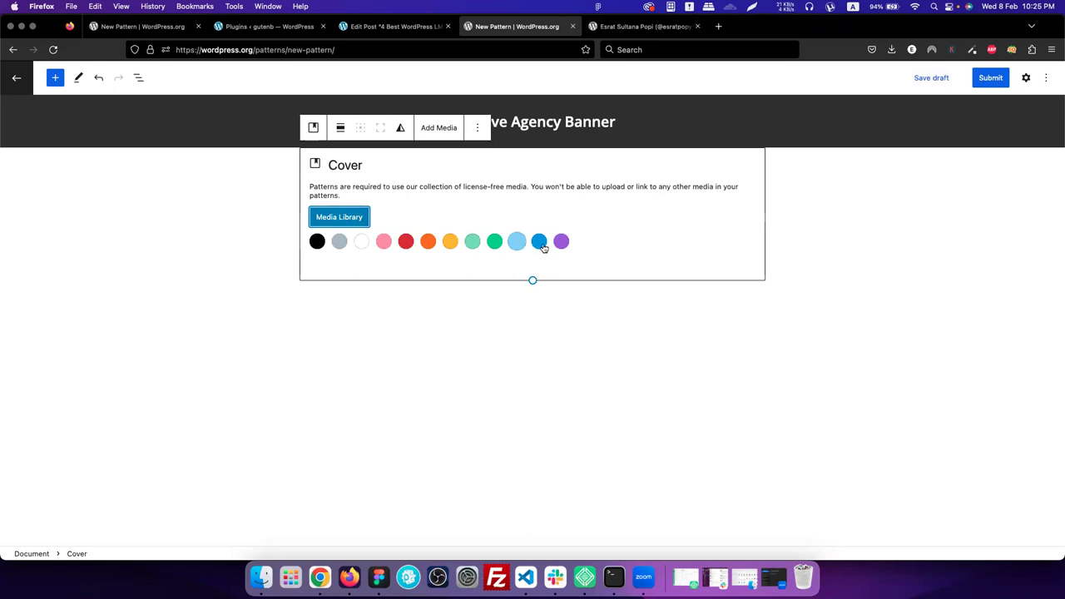
Open the media library for the Cover block and read its notice about the images allowed in patterns
left_click(349, 219)
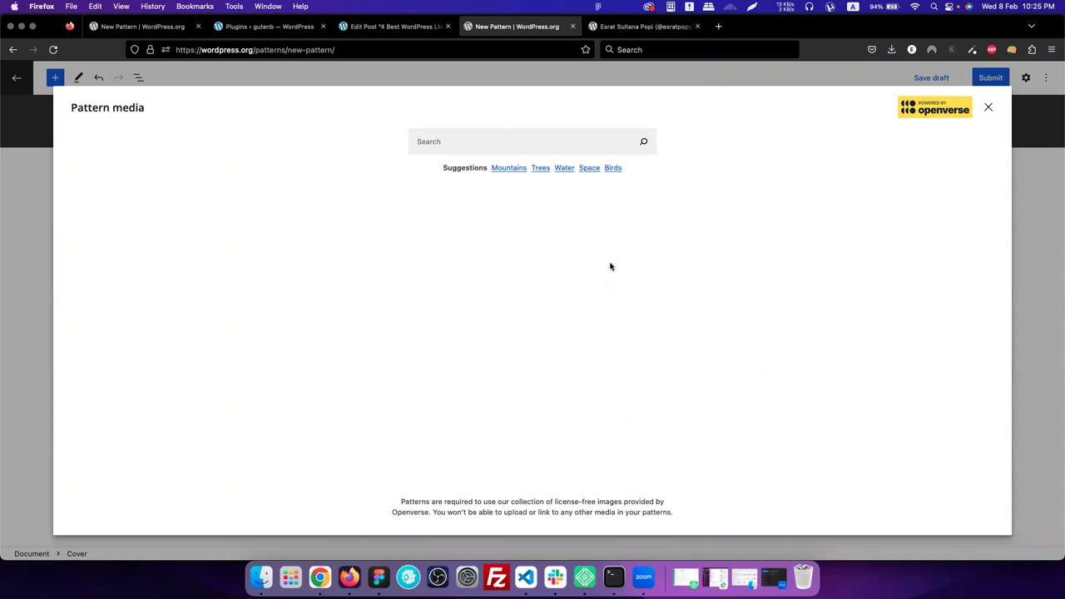
left_click_drag(398, 502, 578, 513)
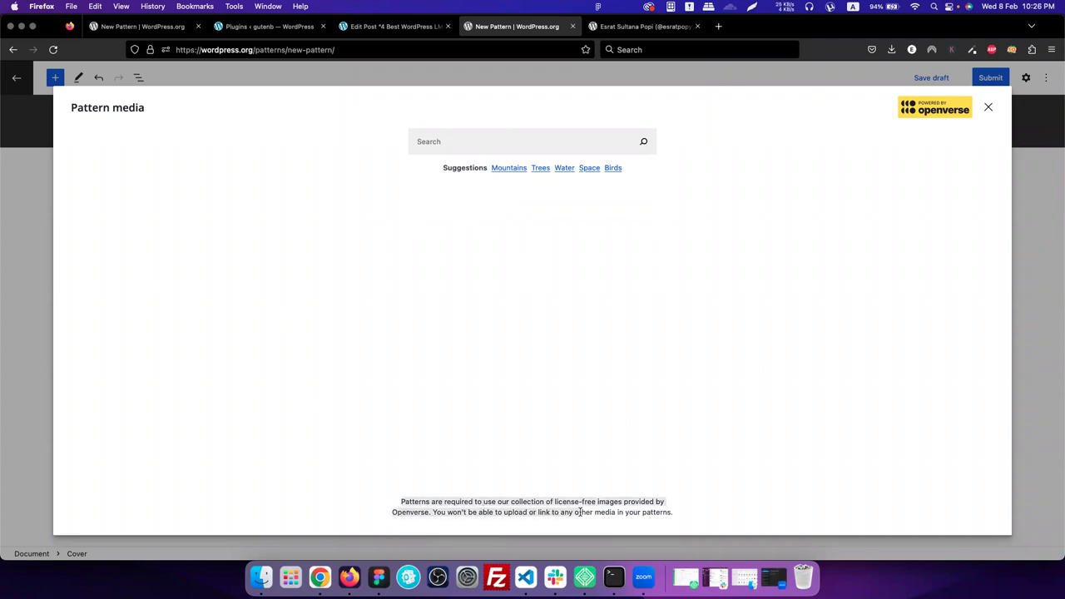
left_click(475, 513)
left_click_drag(507, 512, 547, 514)
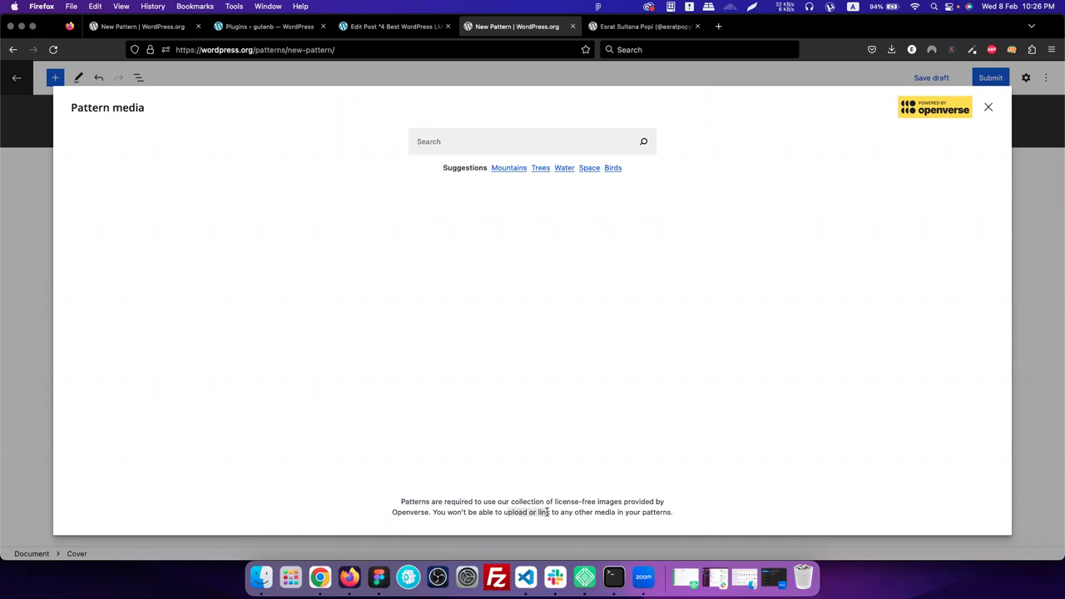
left_click(554, 513)
left_click_drag(630, 514, 514, 513)
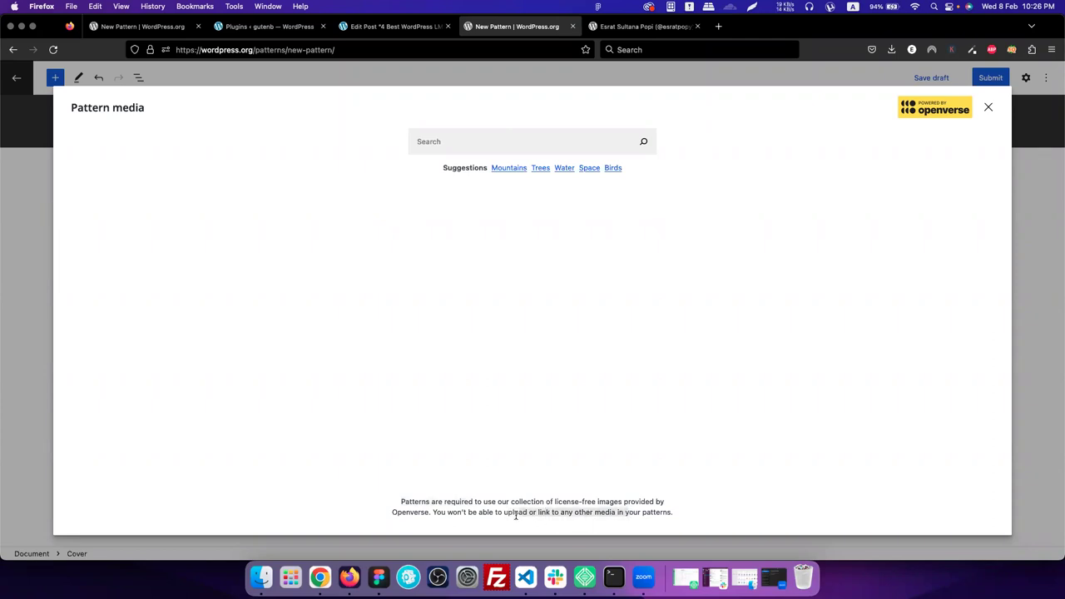
Search the pattern media for "laptop" and look through the images
left_click(494, 138)
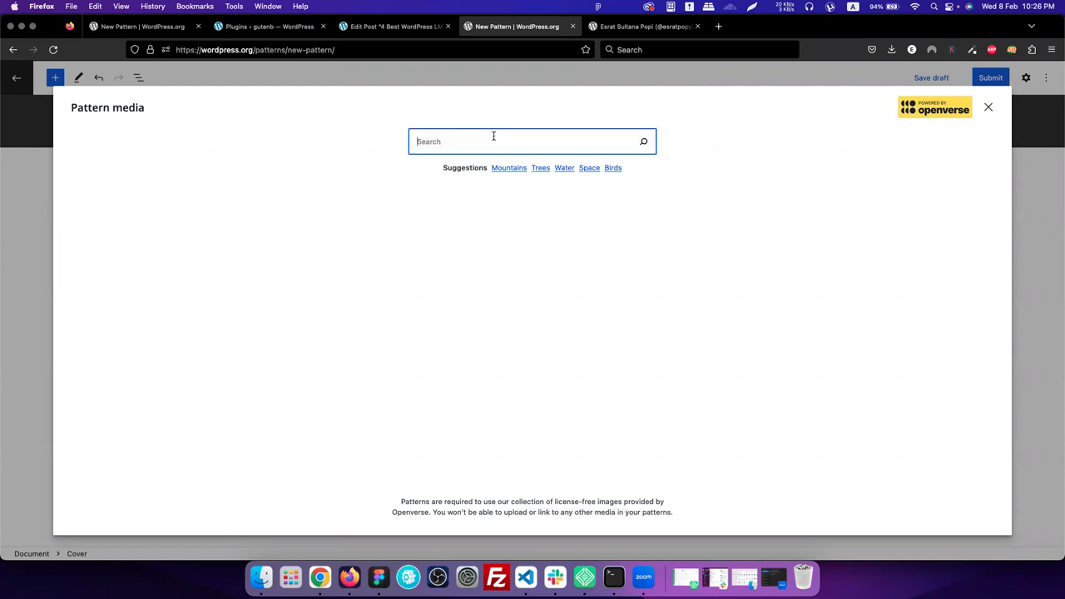
type("laptop")
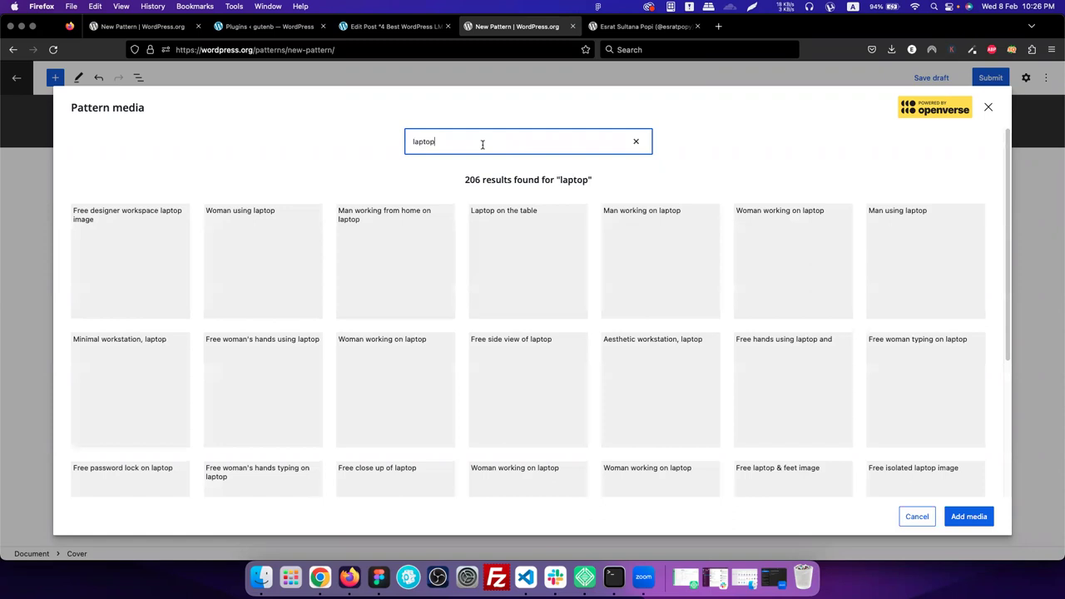
scroll(475, 271, "down", 5)
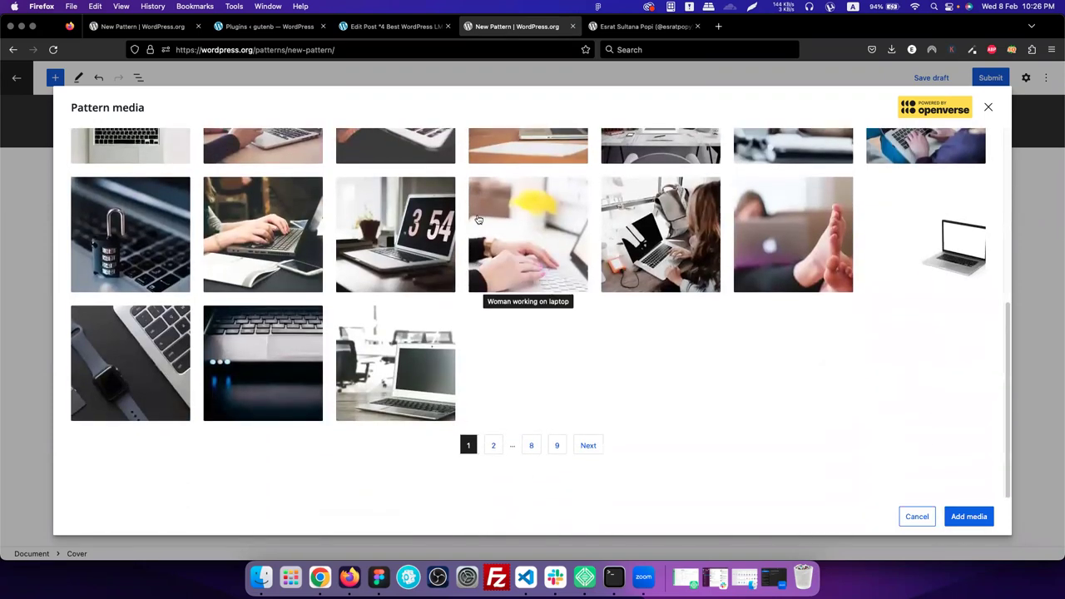
scroll(475, 219, "up", 5)
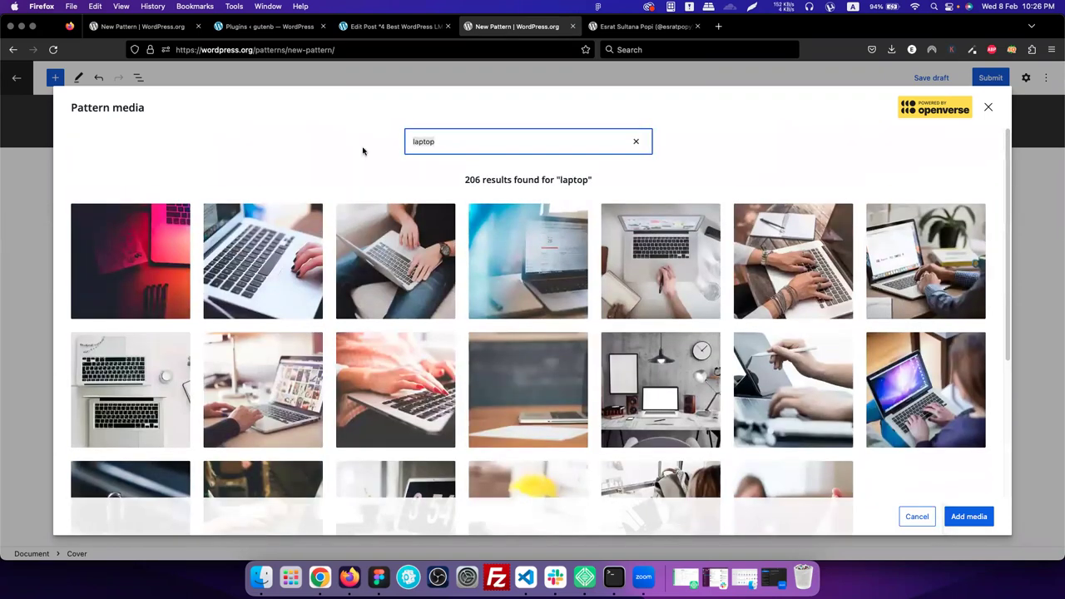
Search the pattern media for "people" and add the photo of visitors standing before a large group painting to the cover
type("ple")
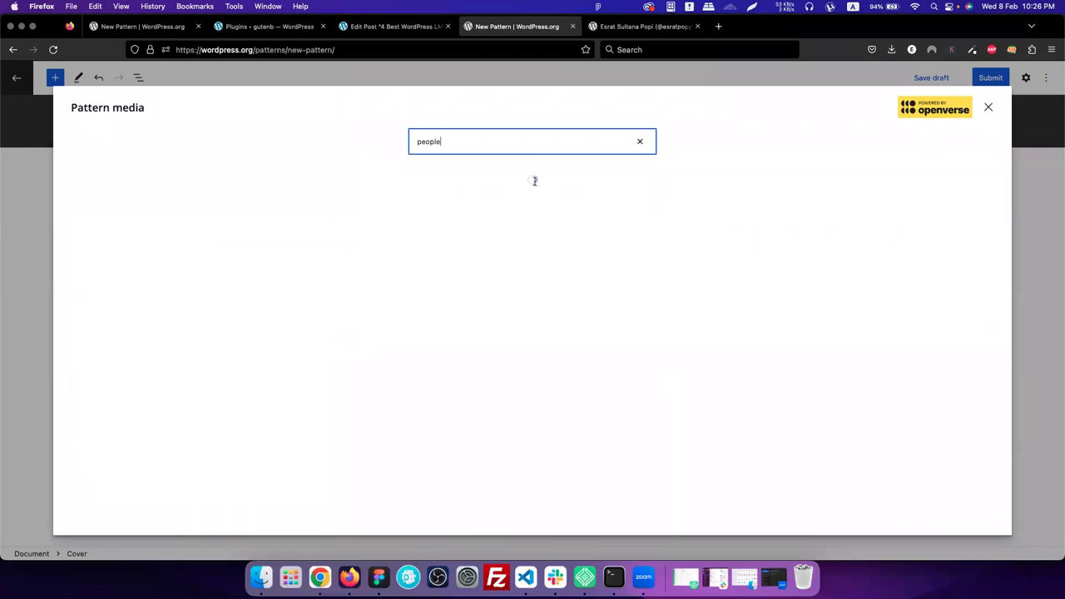
scroll(486, 345, "down", 2)
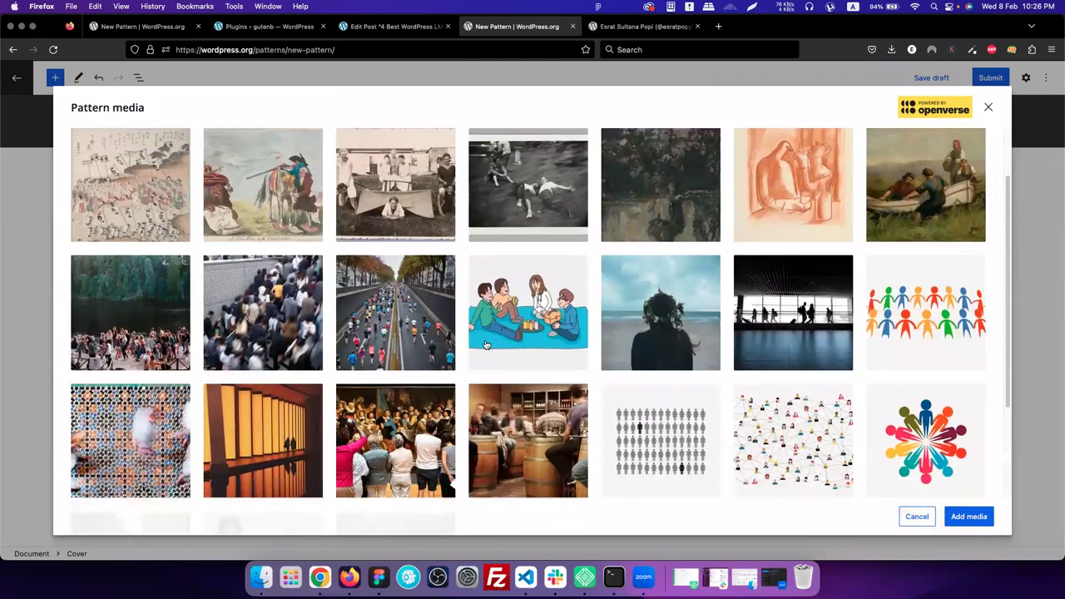
scroll(486, 343, "down", 5)
scroll(437, 237, "down", 2)
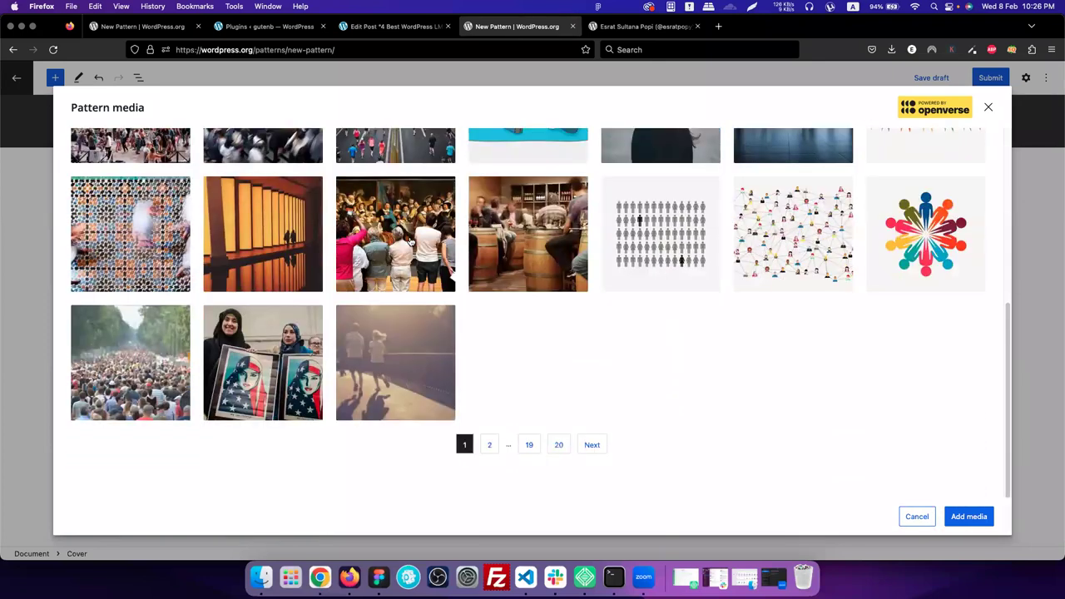
left_click(412, 242)
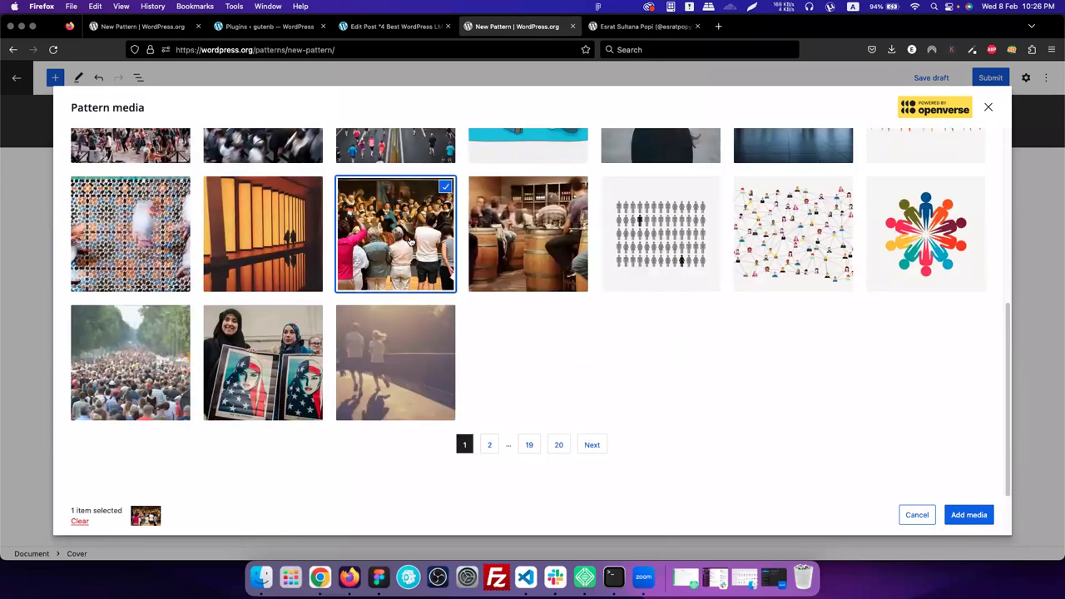
left_click(970, 515)
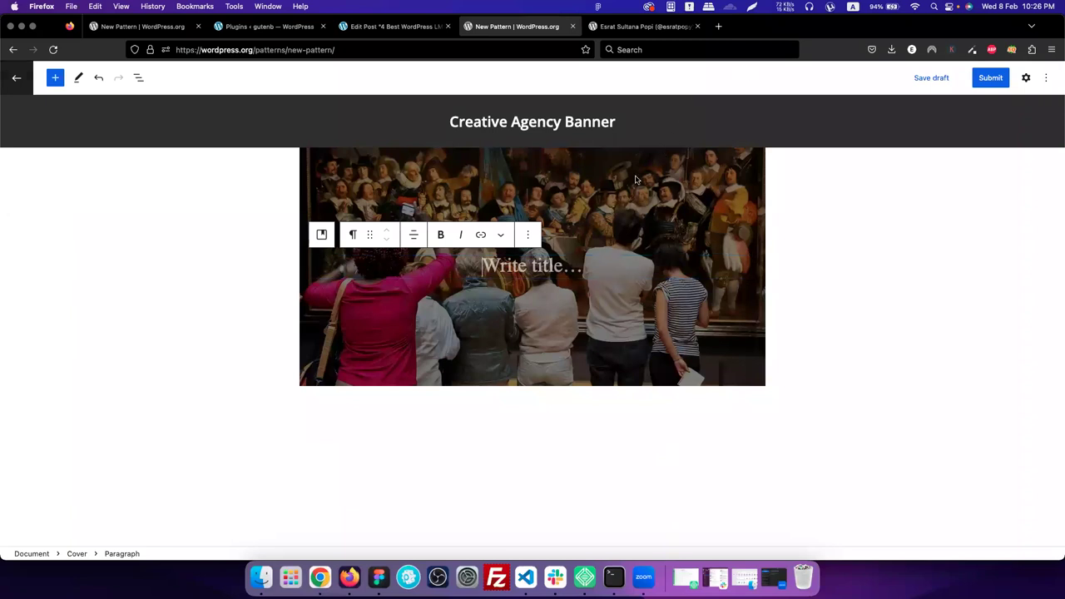
Set the cover's overlay opacity to 60 and its overlay color to black after trying vivid red
left_click(385, 196)
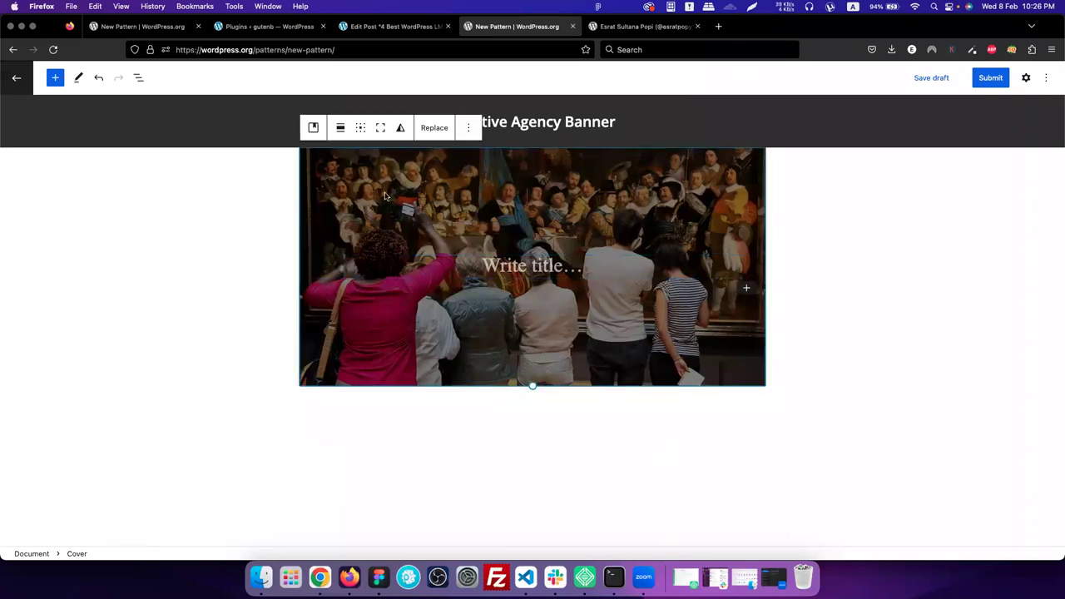
left_click(1027, 78)
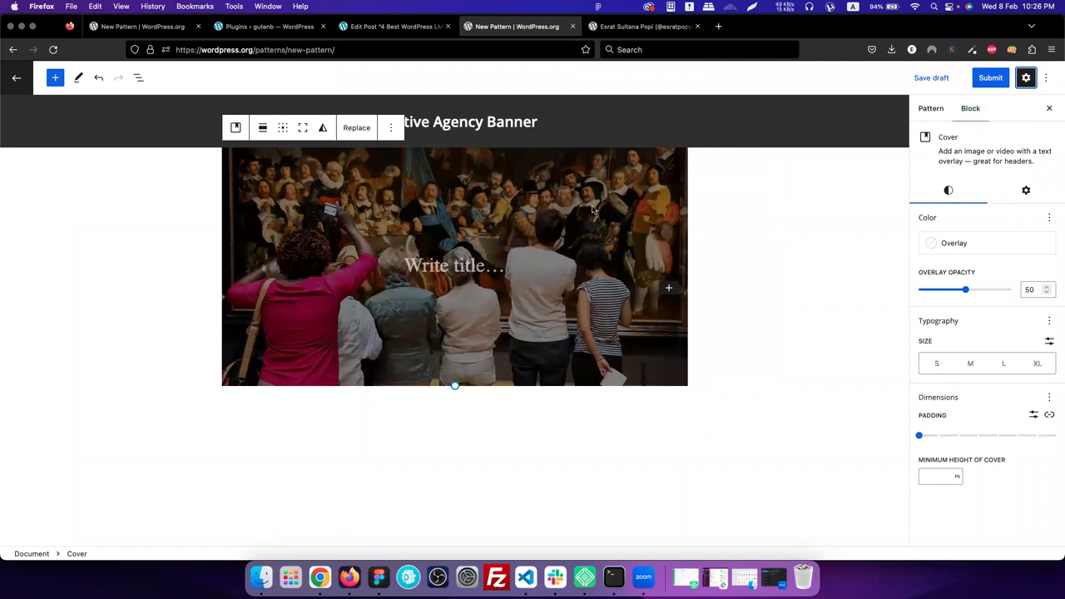
mouse_move(965, 290)
left_mouse_down()
mouse_move(927, 289)
mouse_move(992, 290)
mouse_move(944, 290)
mouse_move(974, 289)
left_mouse_up()
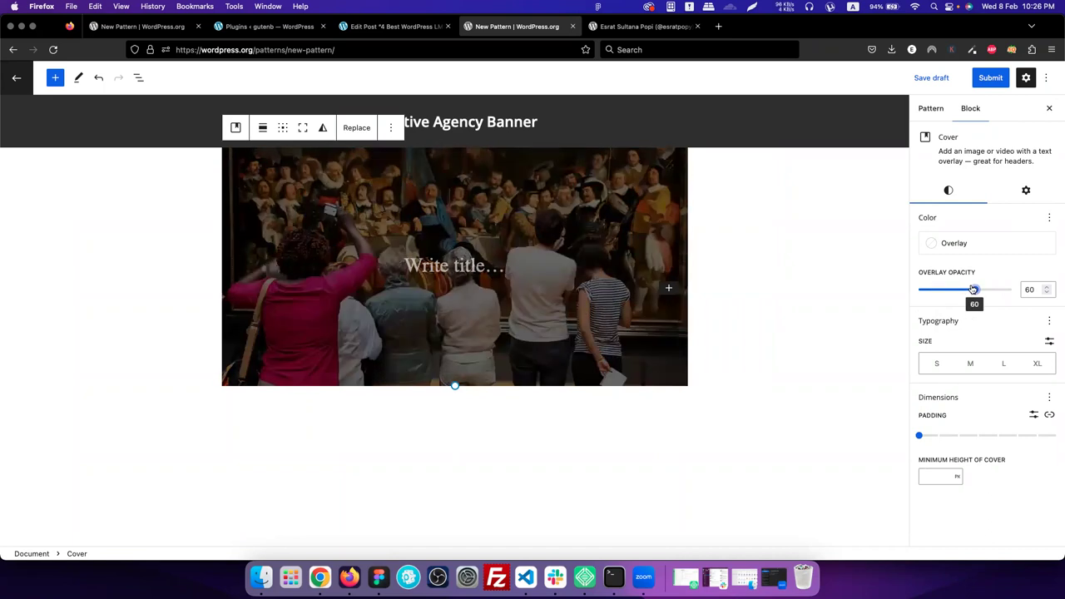
left_click(936, 243)
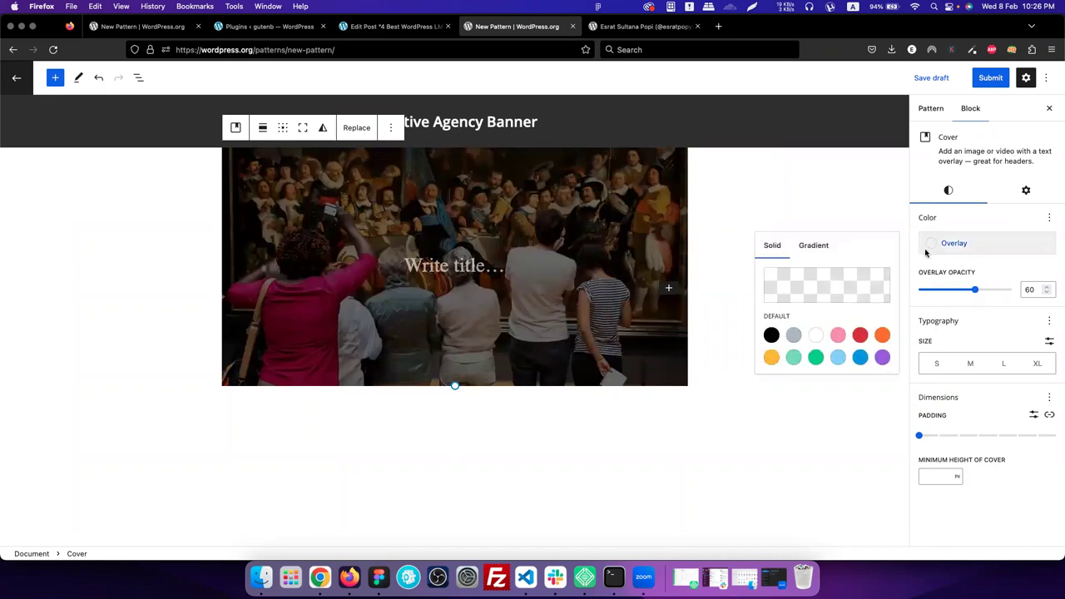
left_click(861, 334)
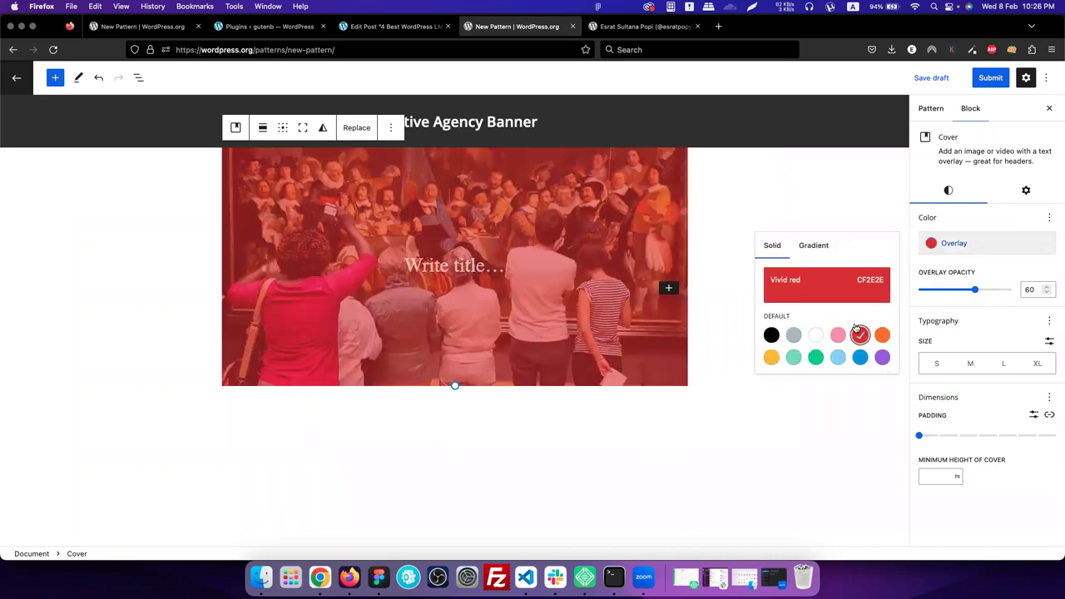
left_click(774, 335)
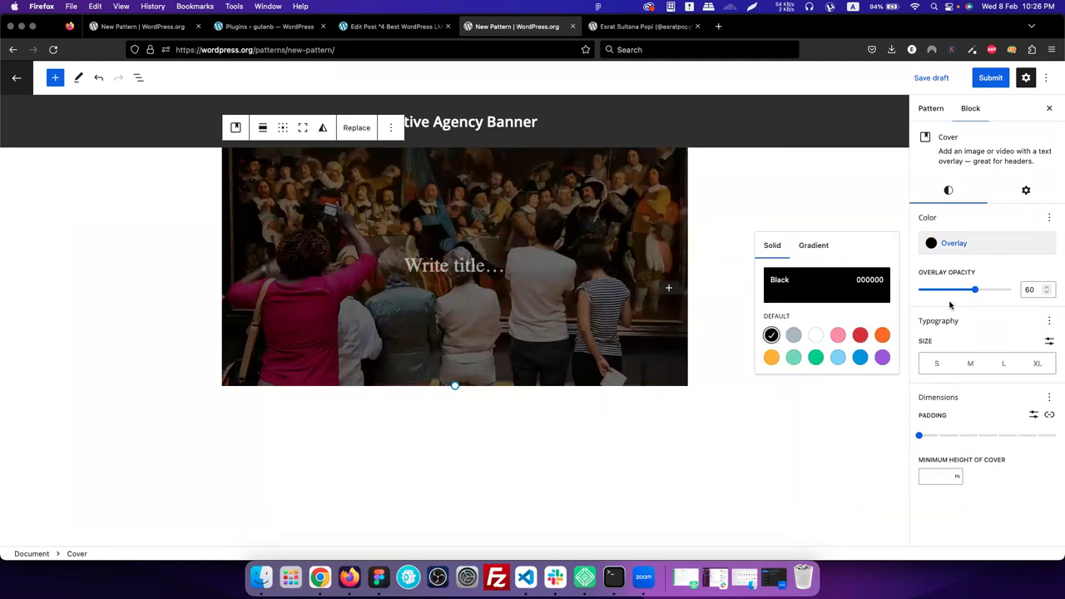
left_click_drag(976, 291, 975, 290)
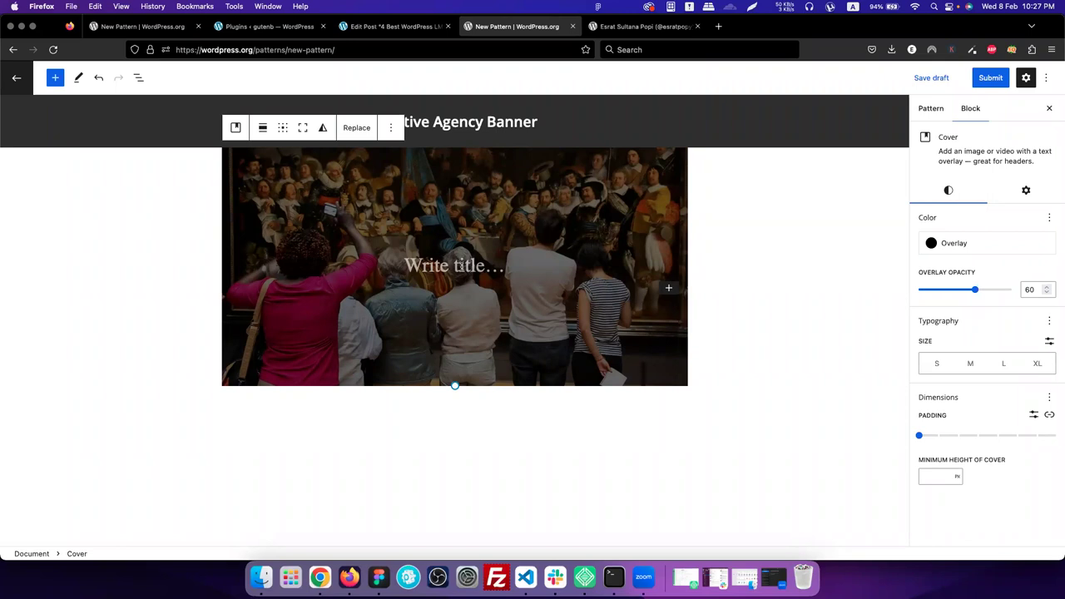
Copy the small tagline from the website-traffic banner and enter it as the cover's title text, "Turn traffic insanely" in italics
left_click(461, 267)
left_click(141, 26)
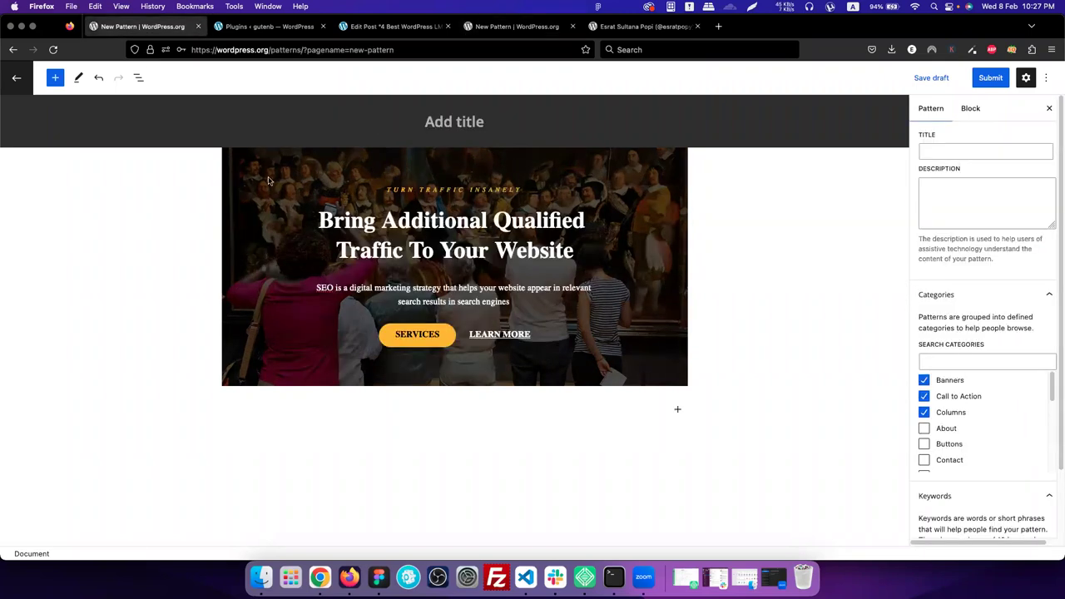
left_click(391, 189)
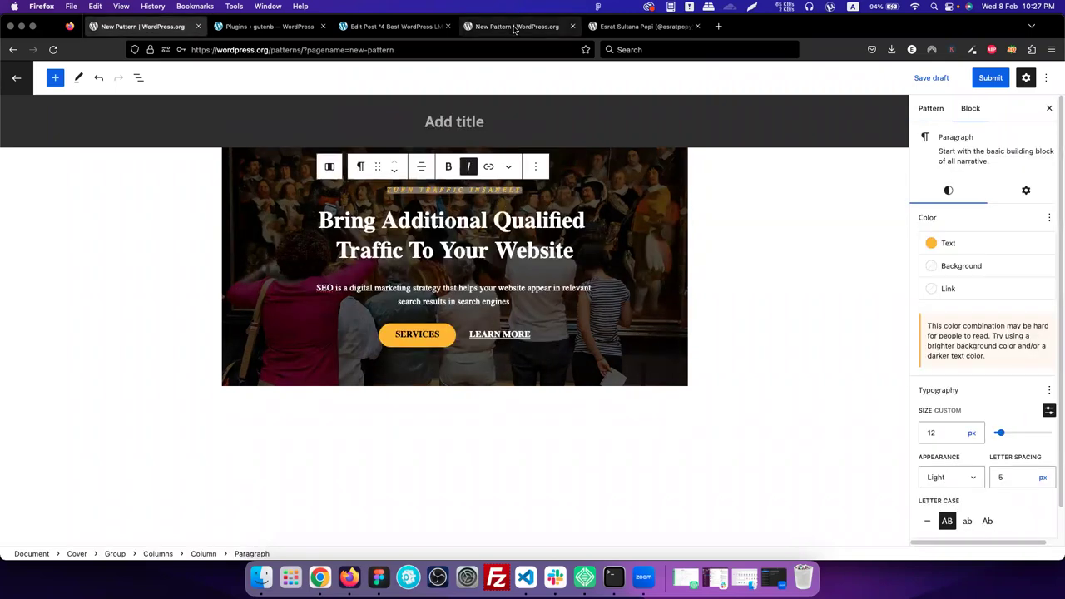
left_click(515, 26)
left_click(141, 26)
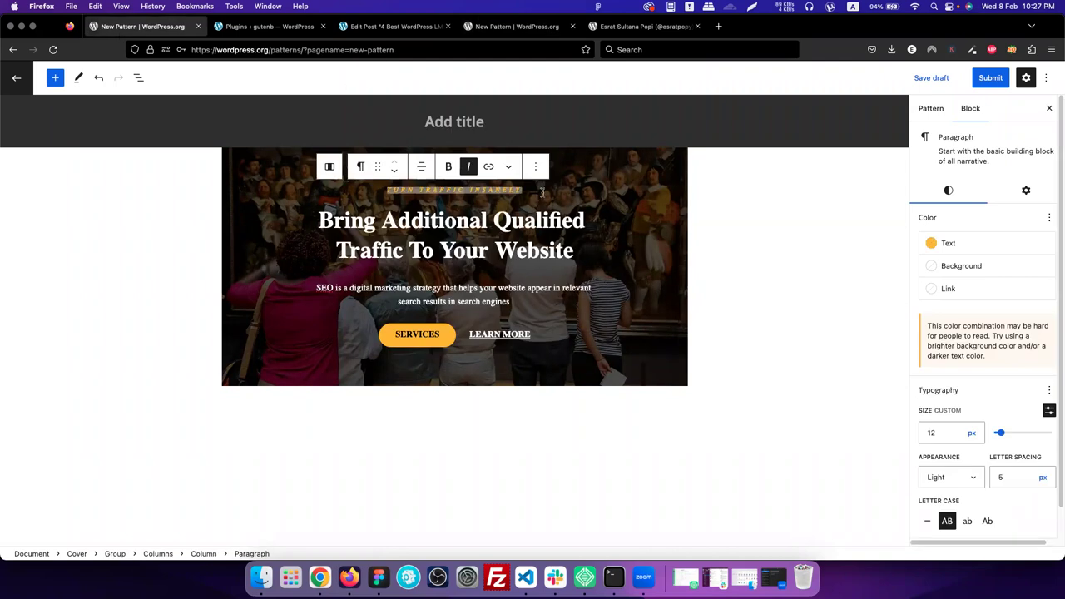
left_click(513, 27)
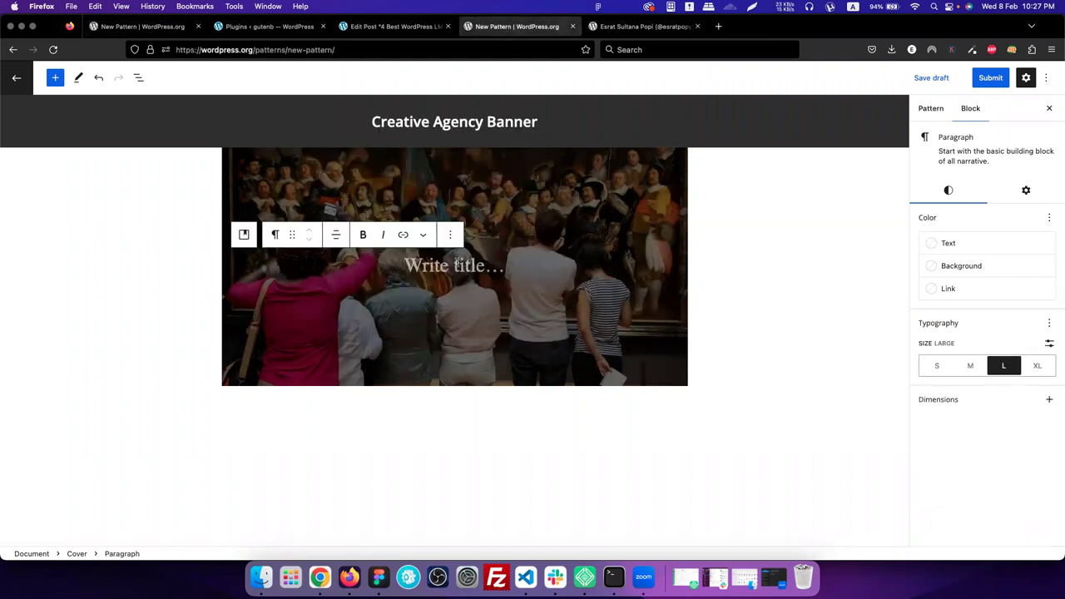
type("/")
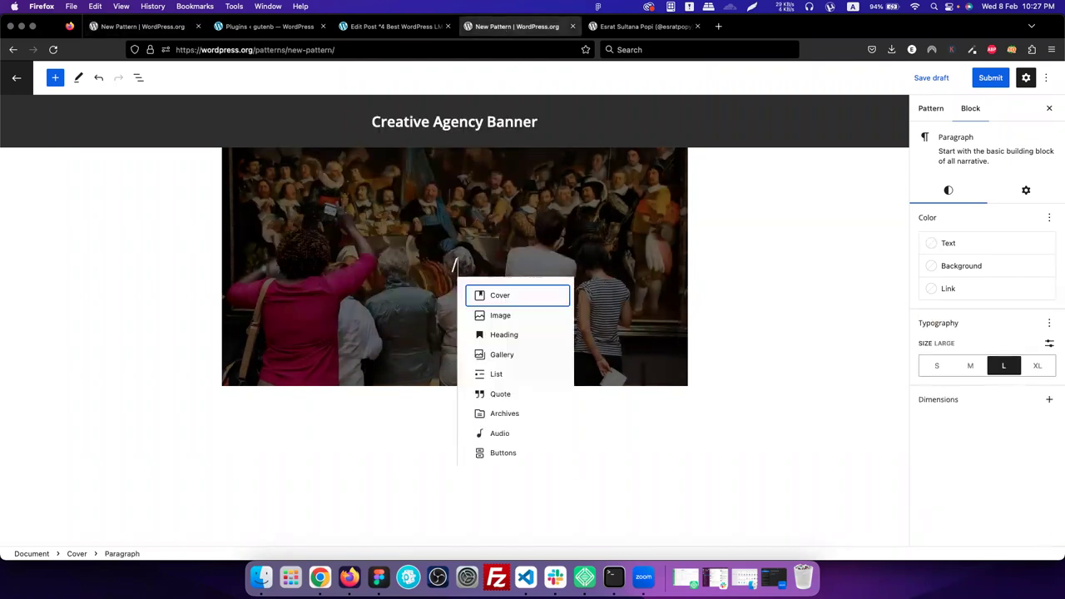
key("BackSpace")
type("Turn traffic insanely")
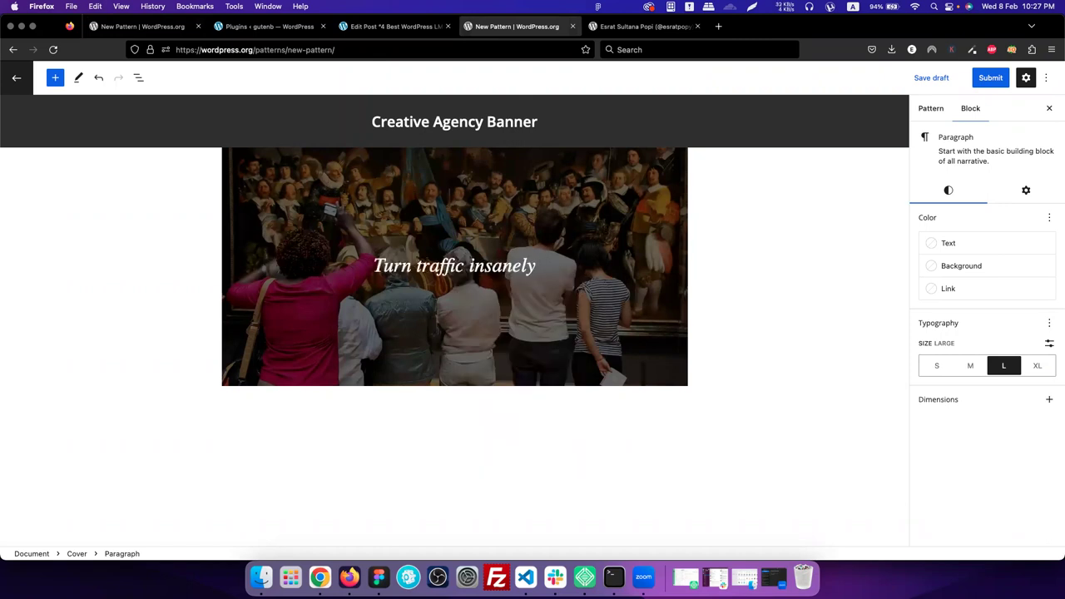
Remove the italic formatting from the cover's "Turn traffic insanely" tagline
left_click(495, 265)
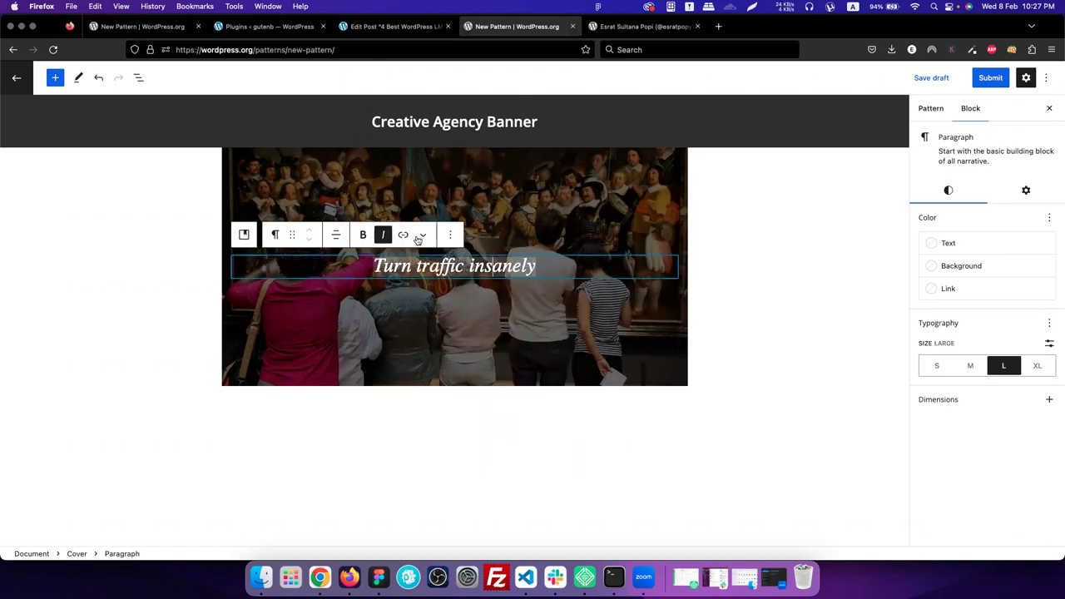
left_click(383, 235)
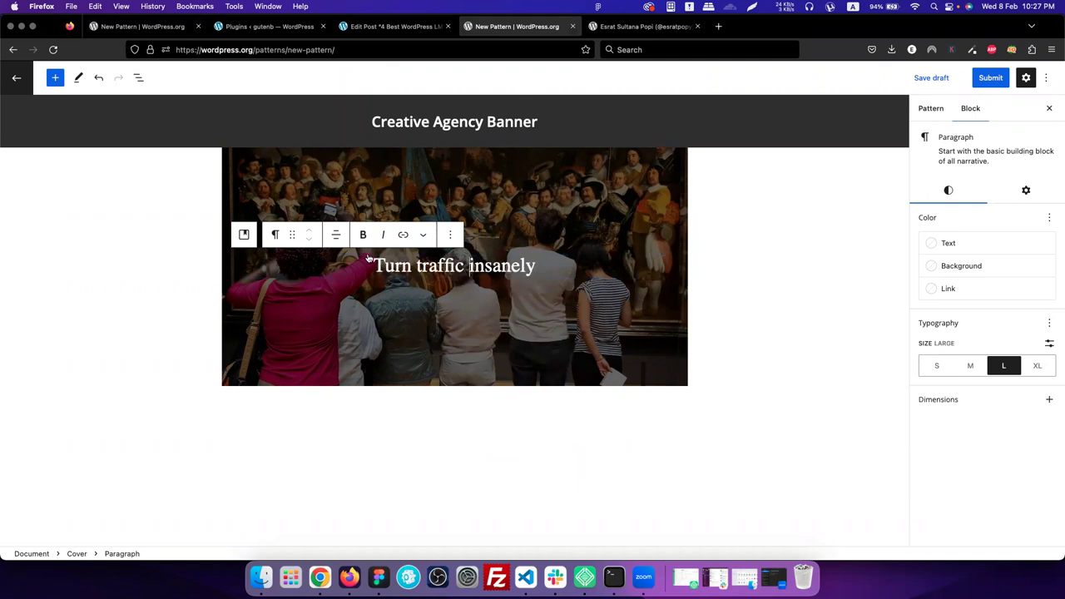
left_click(276, 236)
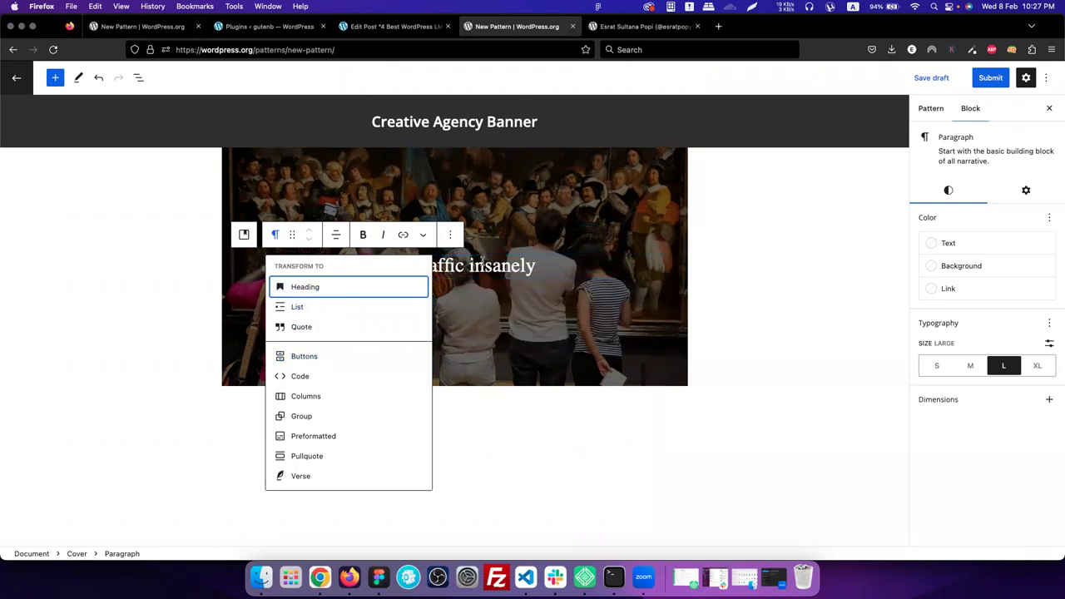
left_click(481, 263)
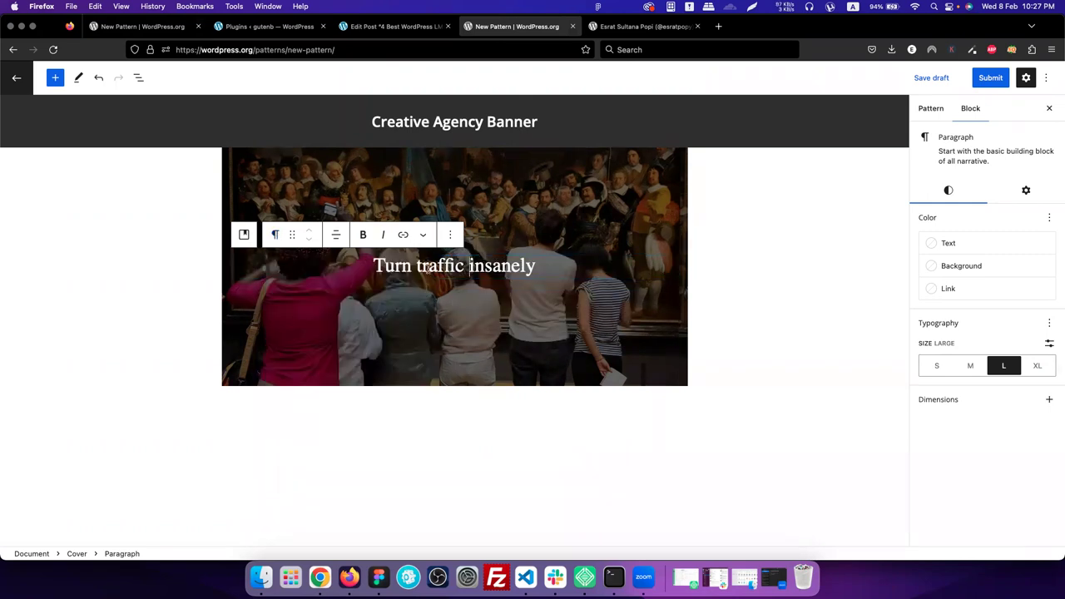
Switch the tagline to a custom font size and set it to 12 px
left_click(934, 366)
left_click(1049, 344)
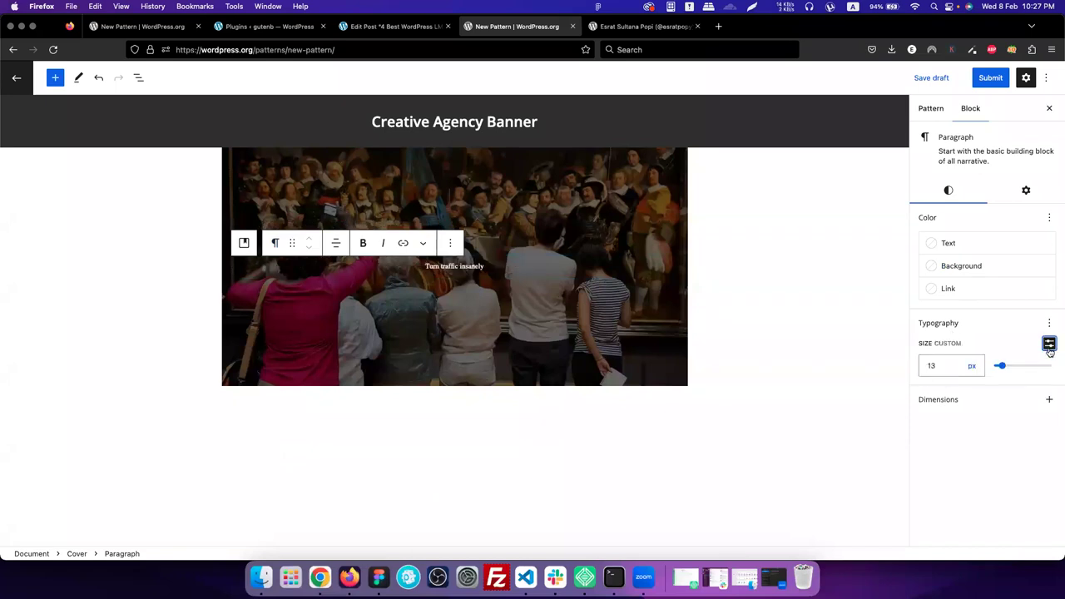
left_click(935, 366)
key("BackSpace")
type("2")
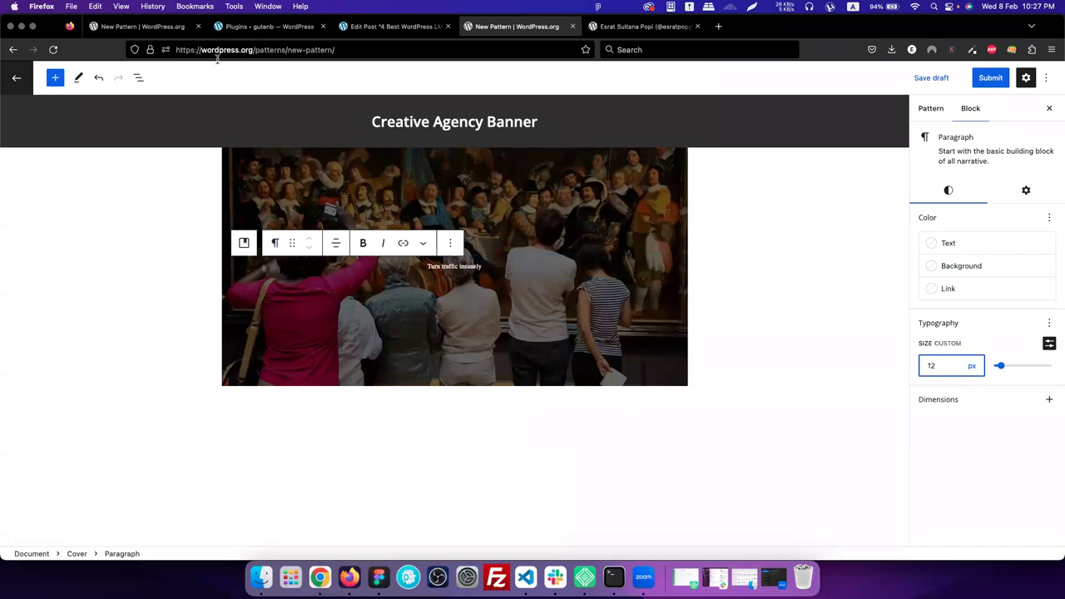
Check the finished banner's tagline styling, add the letter case option to the new tagline, and set it to uppercase
left_click(165, 30)
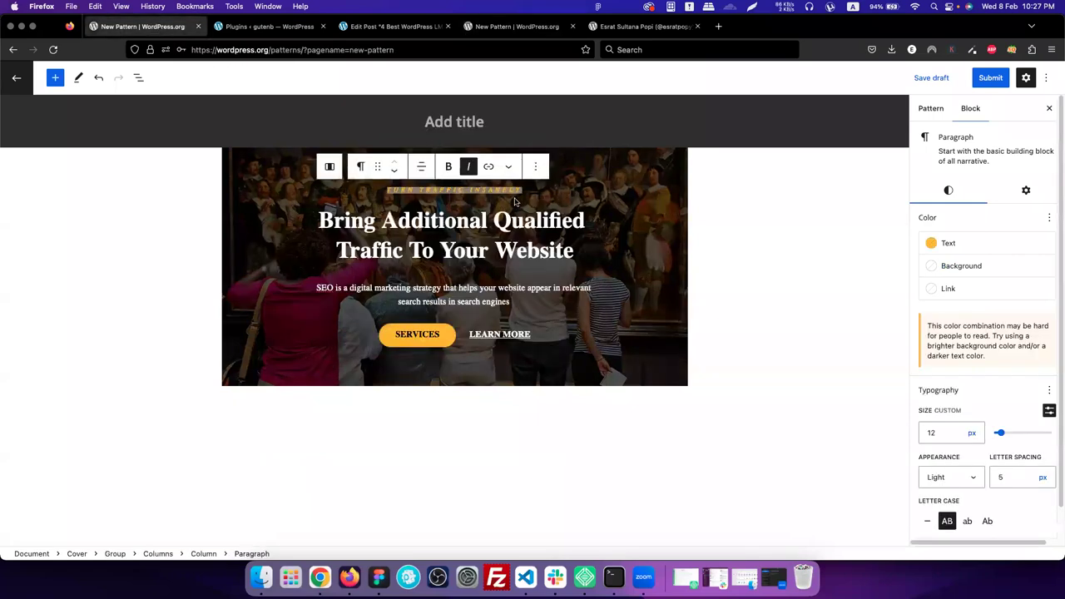
left_click(777, 215)
left_click(480, 32)
left_click(478, 265)
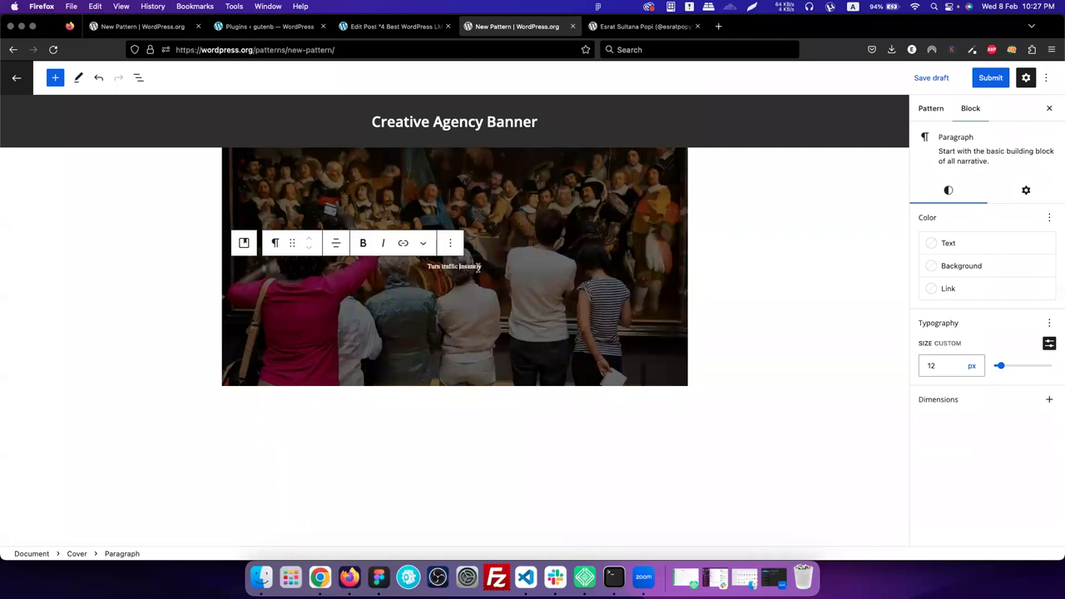
left_click(1049, 219)
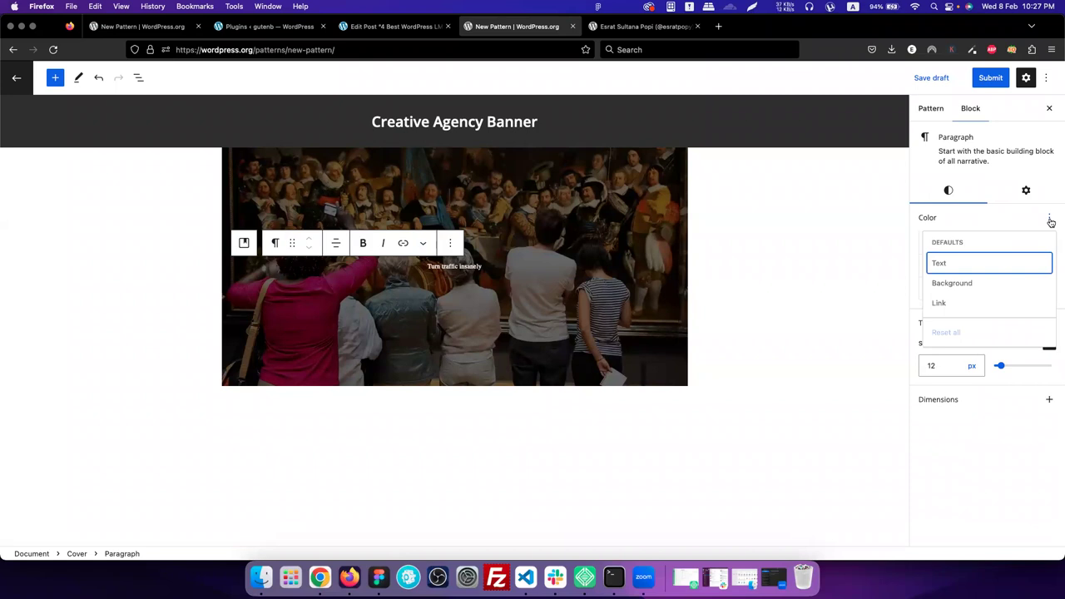
left_click(1051, 220)
left_click(1049, 324)
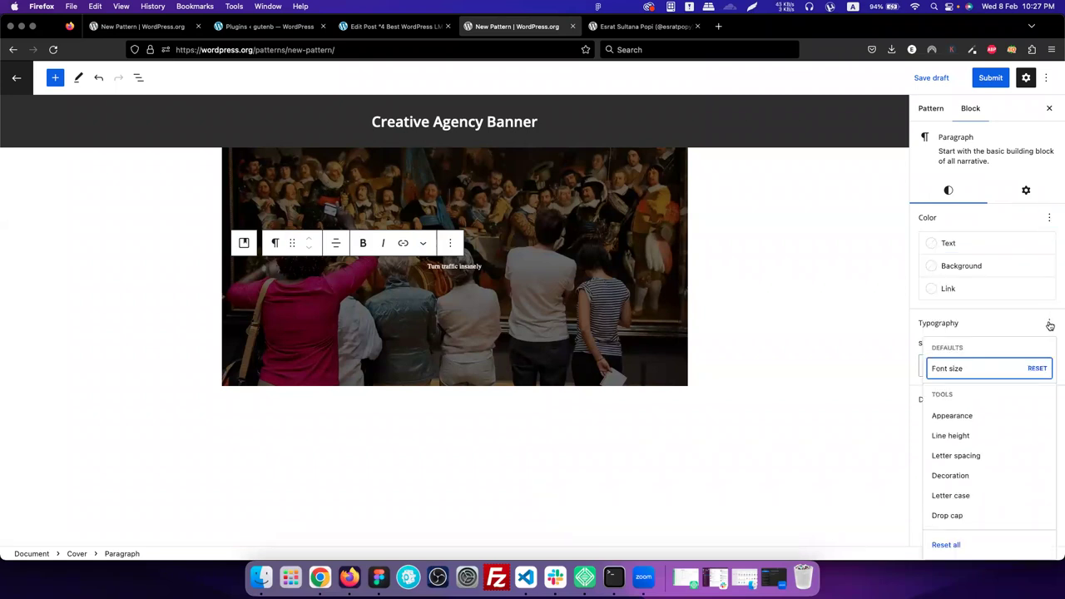
left_click(963, 496)
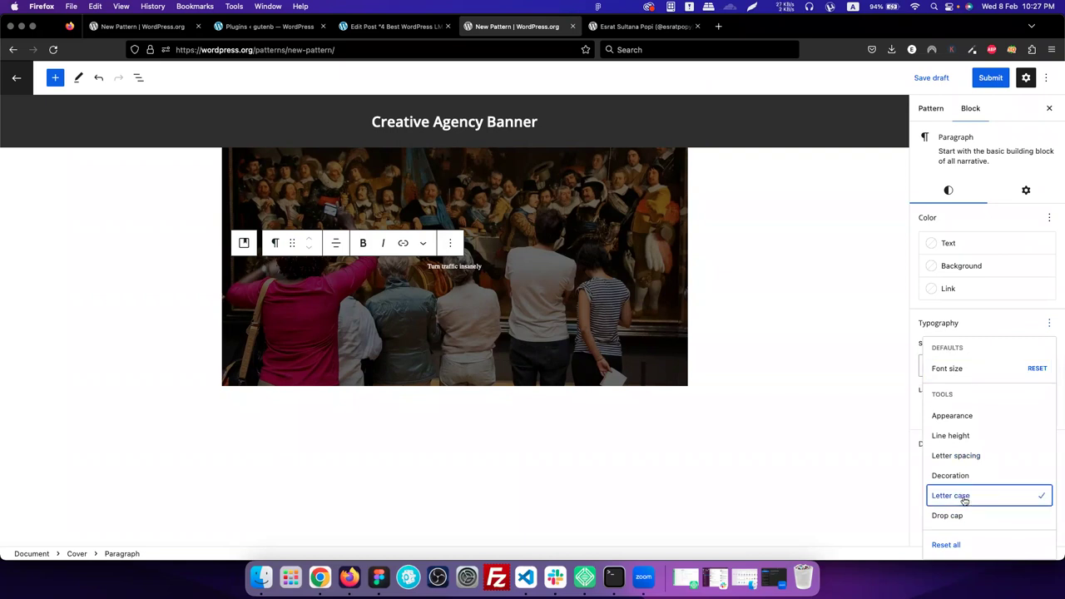
left_click(1055, 329)
left_click(949, 412)
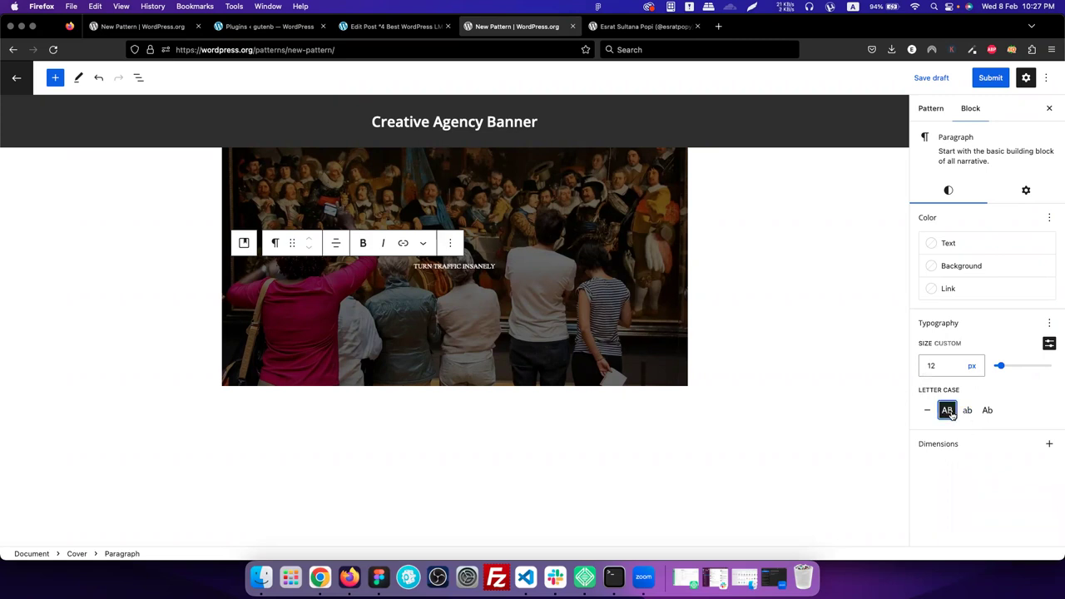
Set the tagline's letter spacing to 5 px and its text color to Luminous vivid amber
left_click(1051, 324)
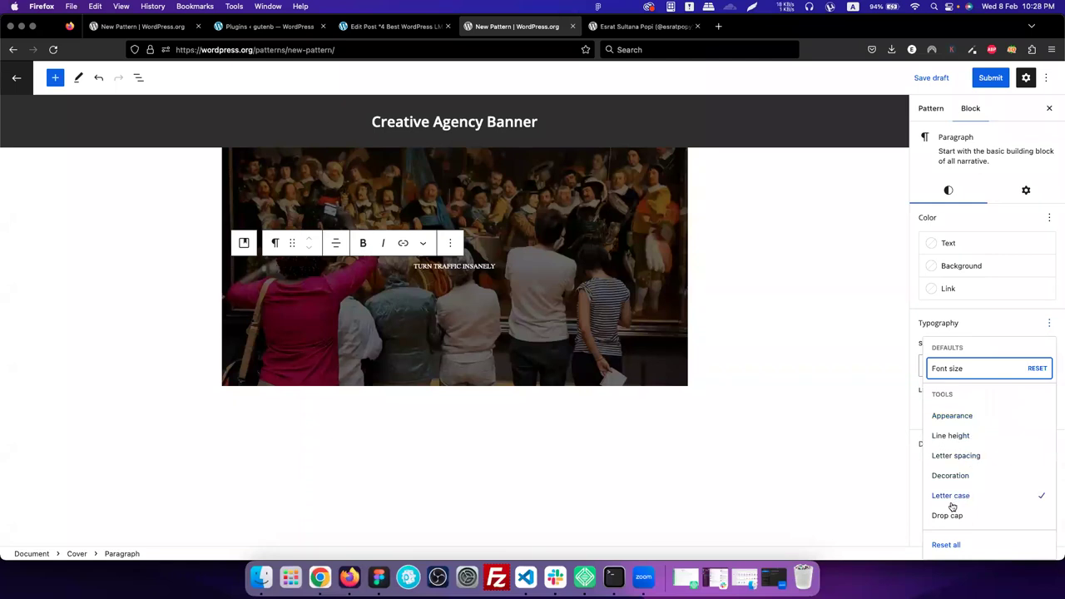
left_click(955, 460)
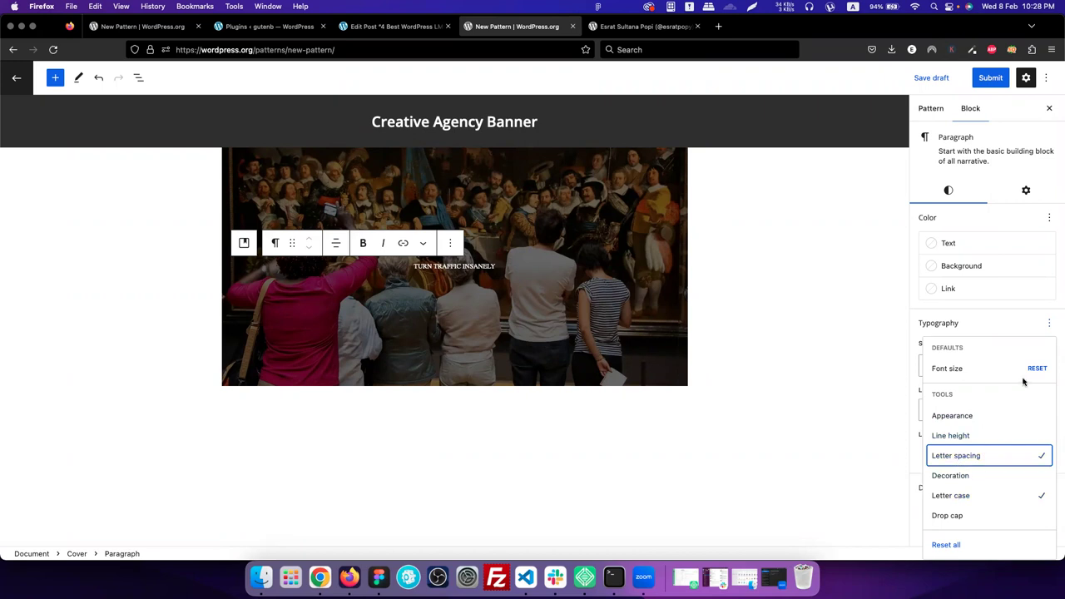
left_click(1038, 330)
left_click(941, 411)
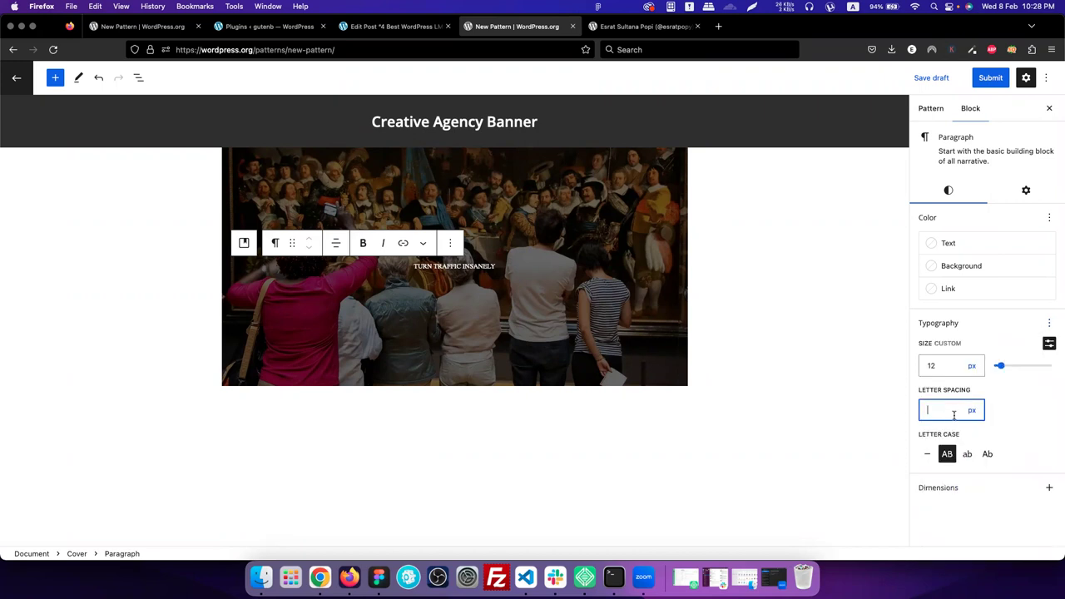
type("5")
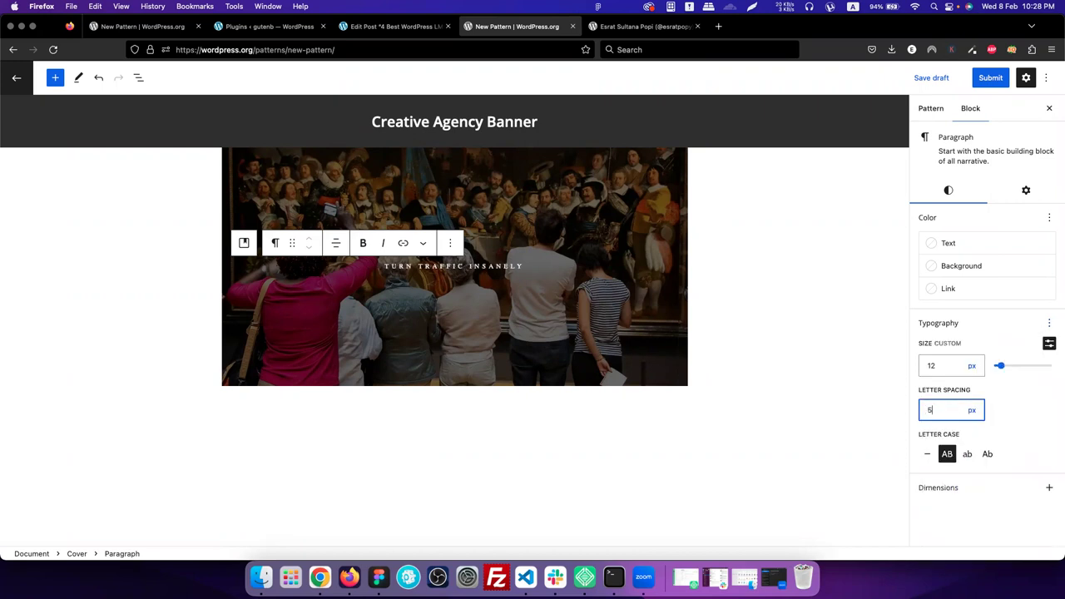
left_click(936, 243)
left_click(771, 332)
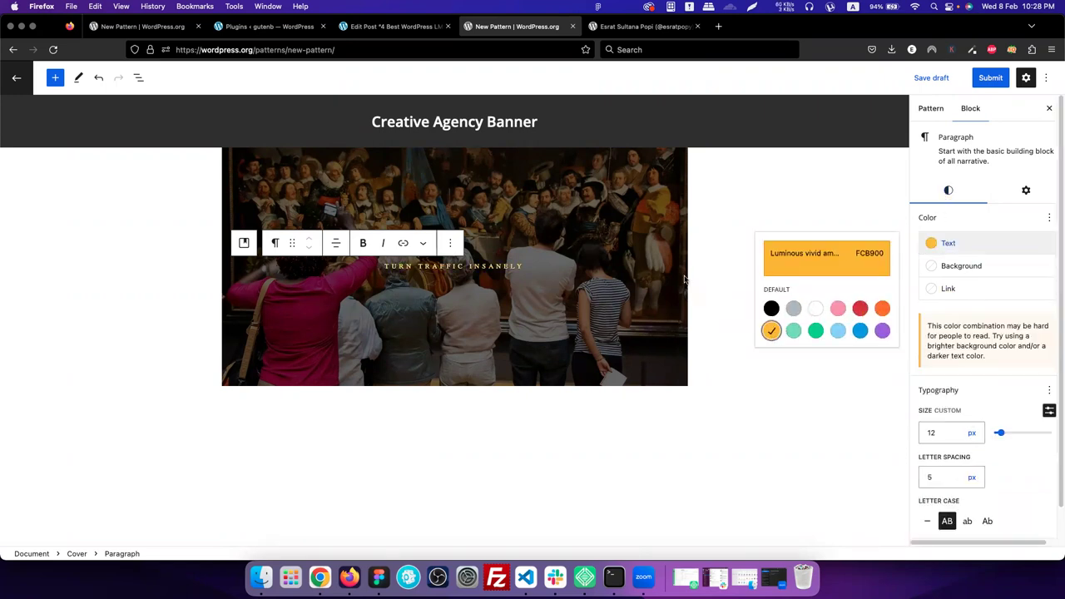
Compare the tagline with the finished banner, show the list view, and italicize the whole tagline
left_click(143, 27)
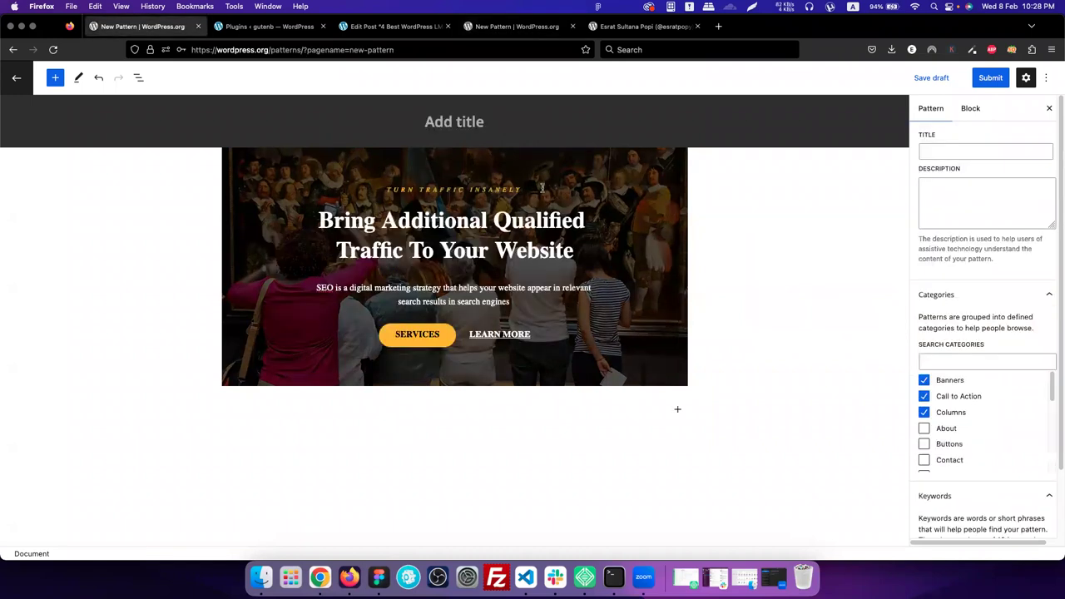
left_click(516, 26)
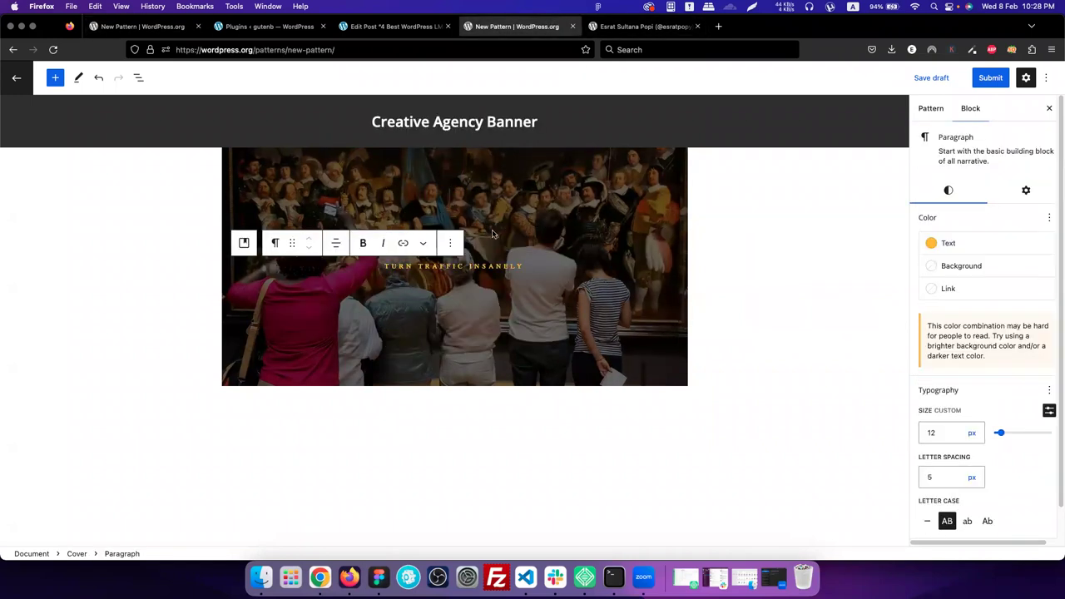
left_click_drag(527, 266, 383, 265)
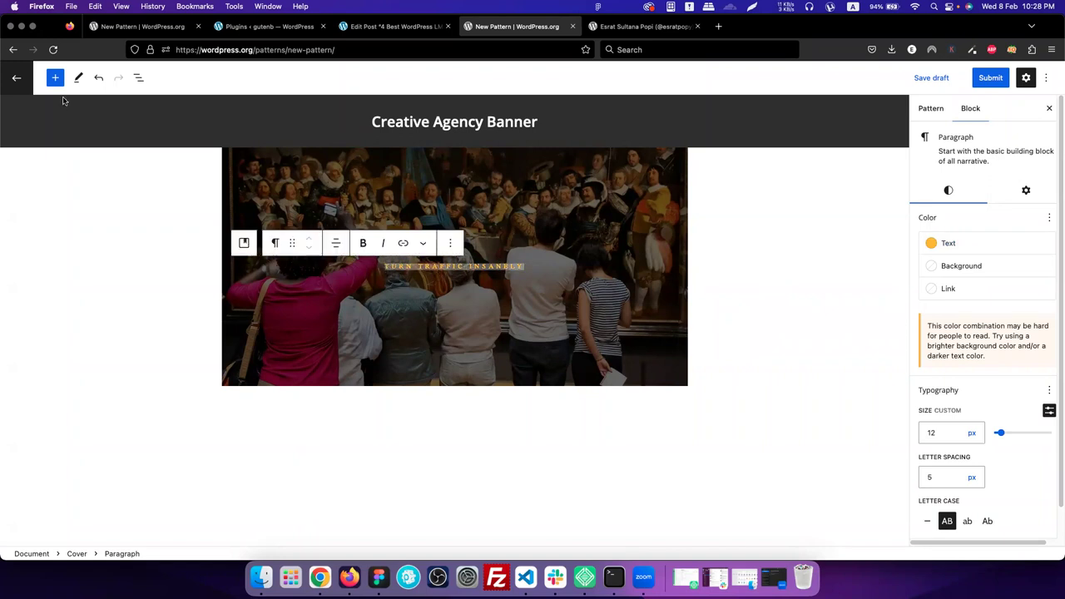
left_click(138, 77)
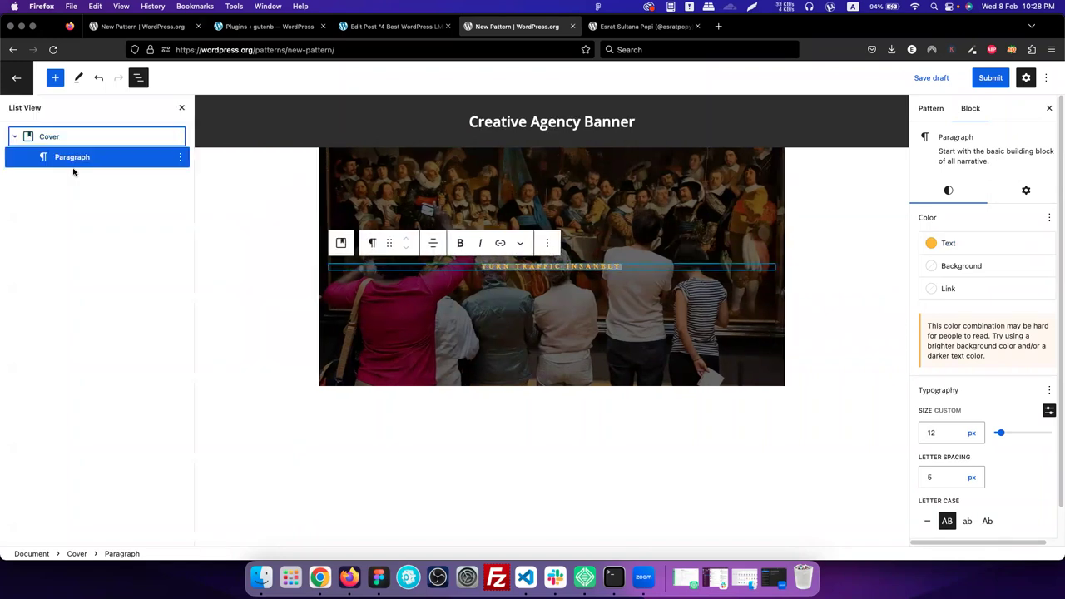
left_click(480, 246)
left_click(851, 255)
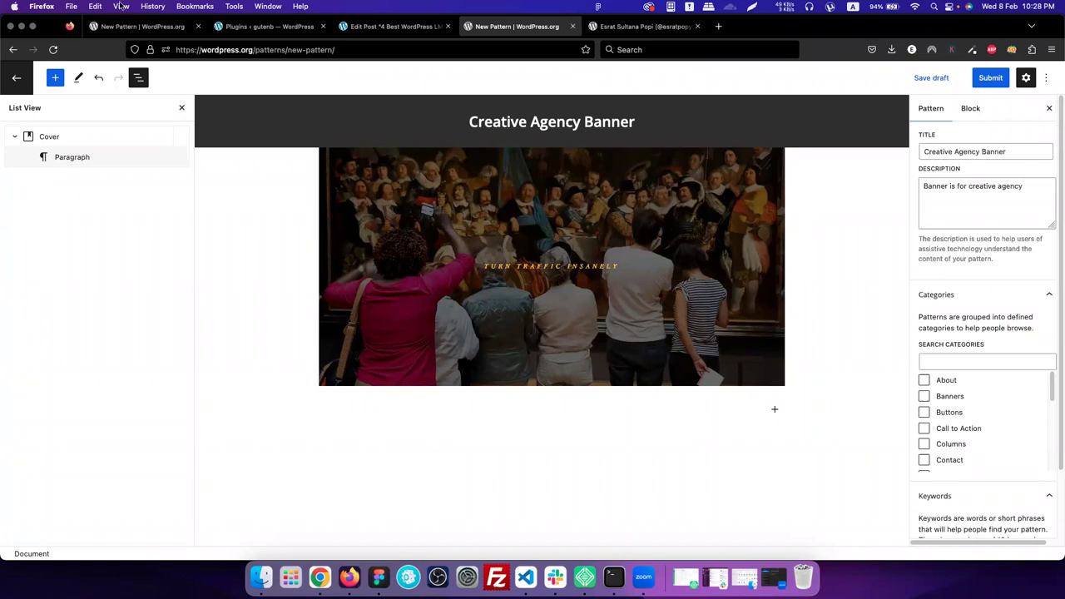
Add a paragraph below the tagline reading "Bring additional traffic to your website", modelled on the finished banner's heading
left_click(134, 27)
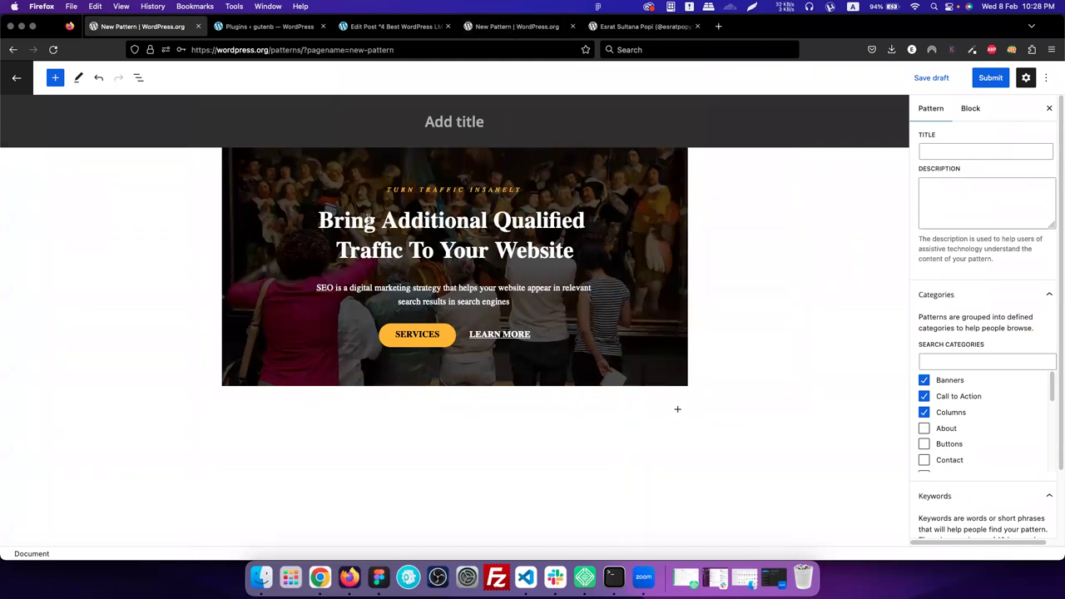
triple_click(425, 245)
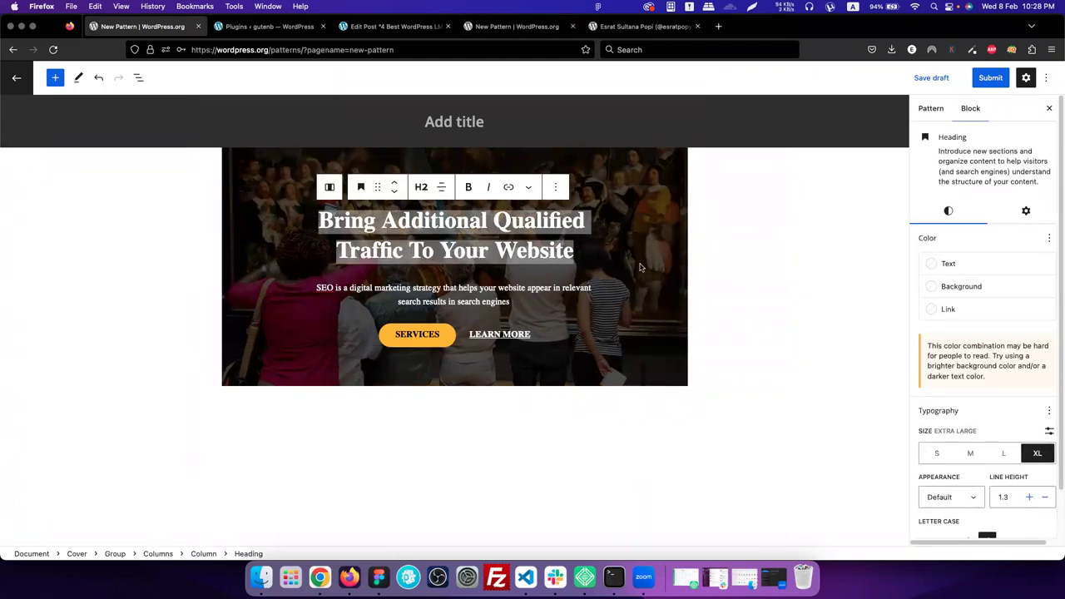
left_click(769, 258)
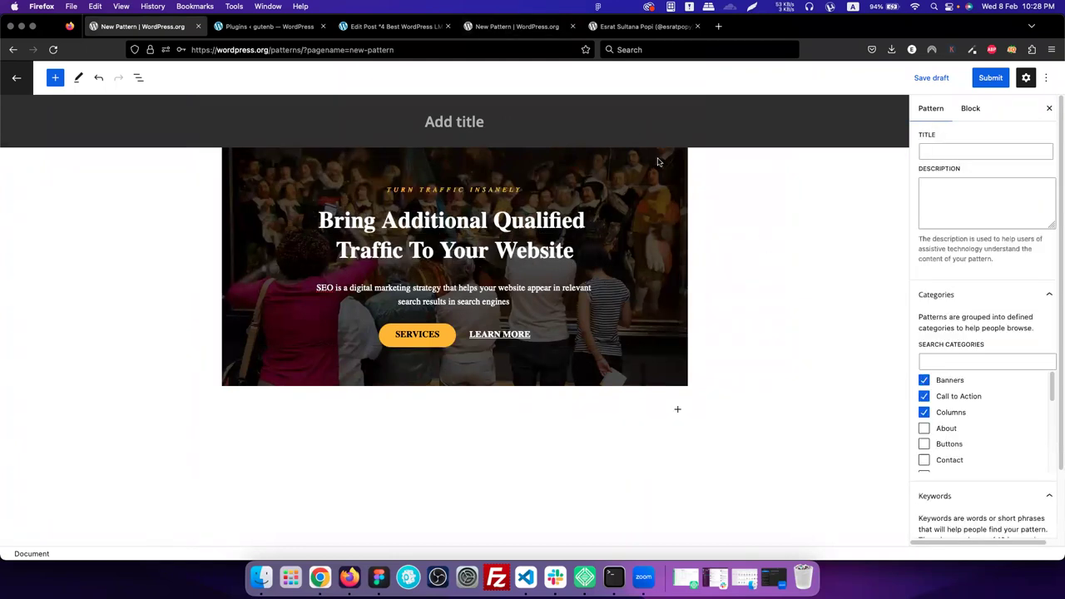
left_click(515, 26)
left_click(608, 268)
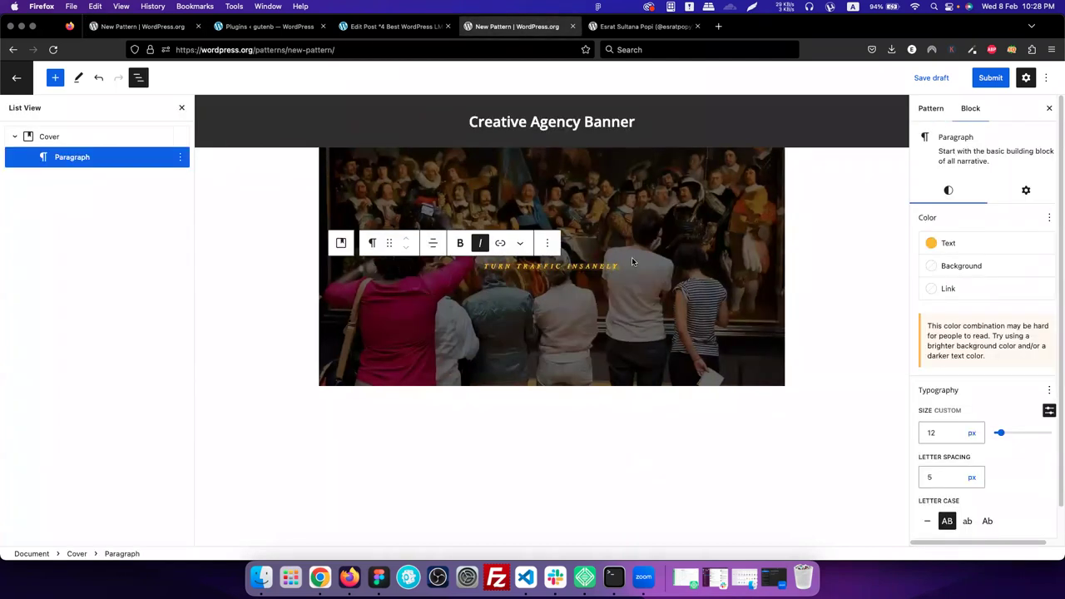
left_click(627, 266)
key("Return")
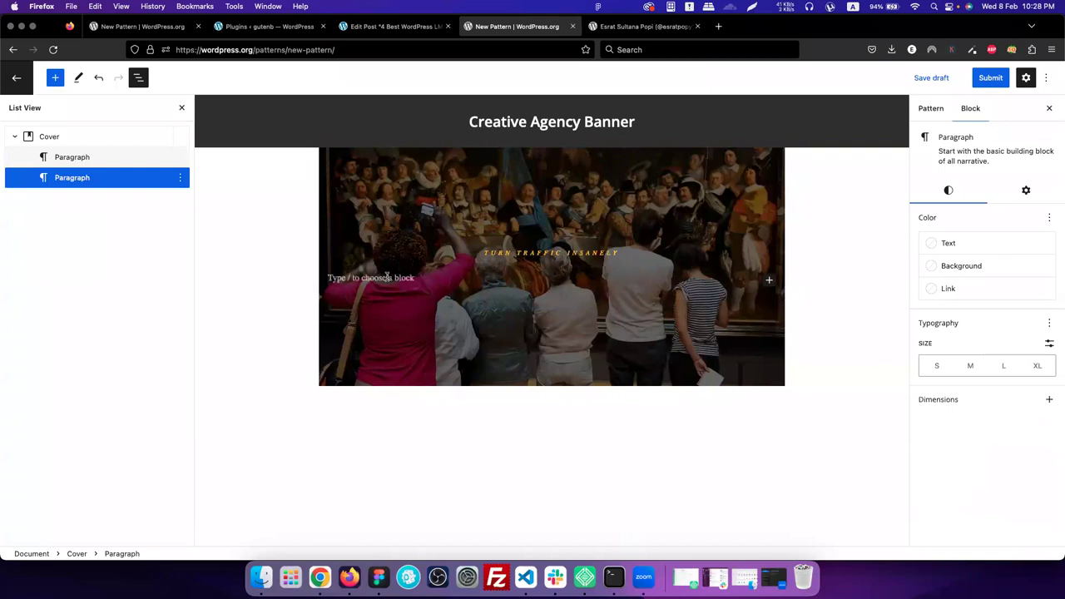
type("Bring new")
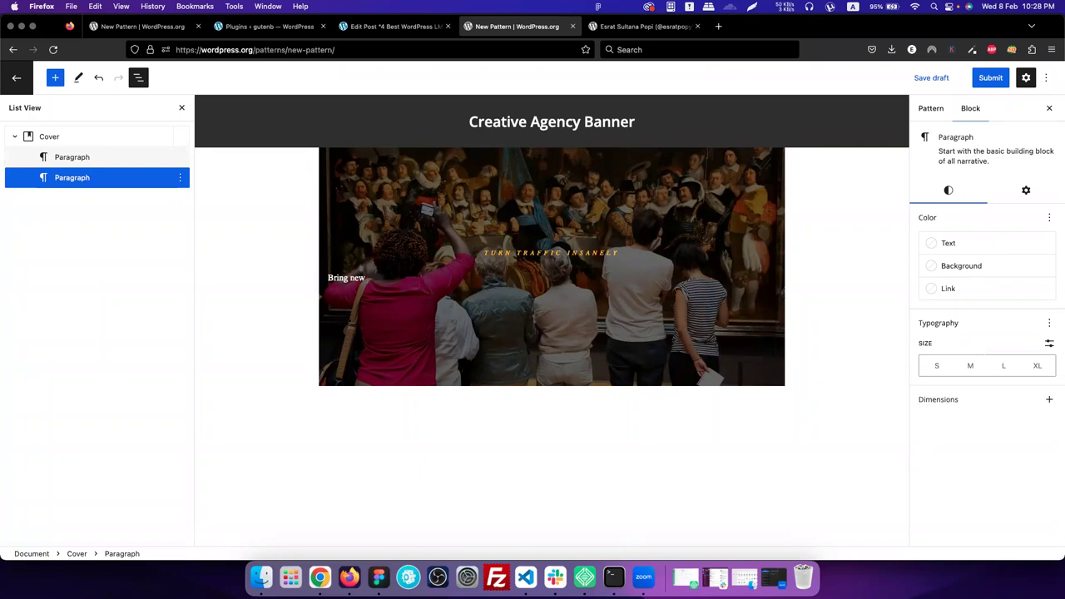
left_click(162, 26)
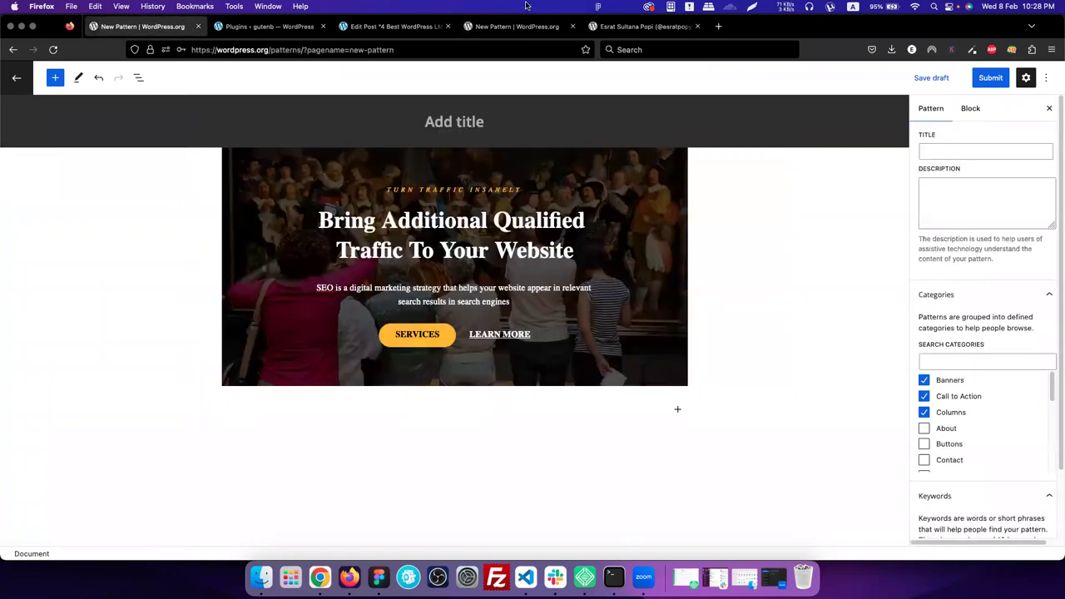
left_click(514, 27)
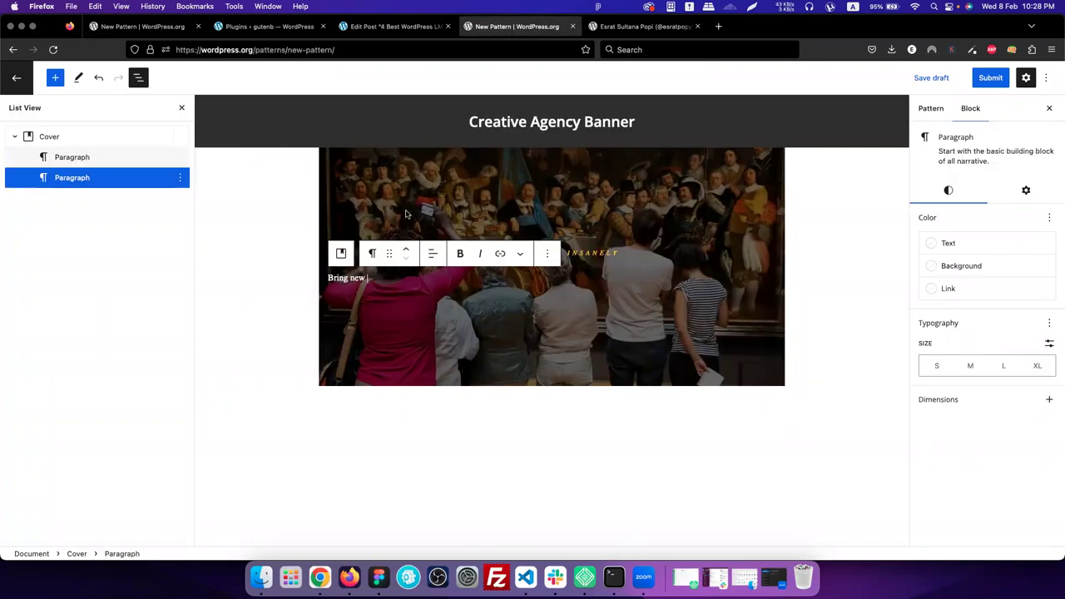
type("dditional traffic")
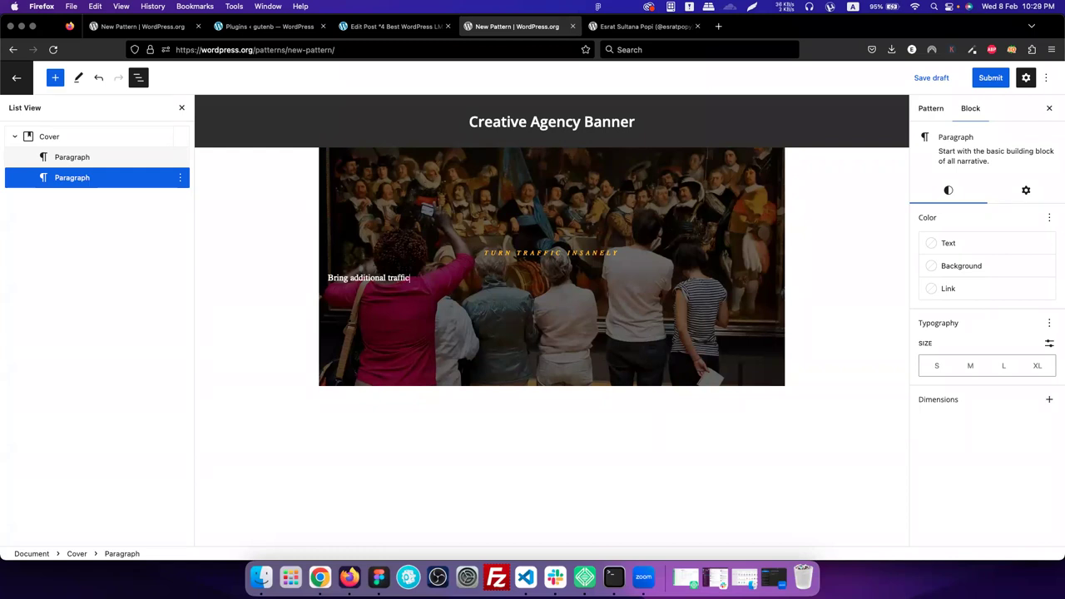
type("website")
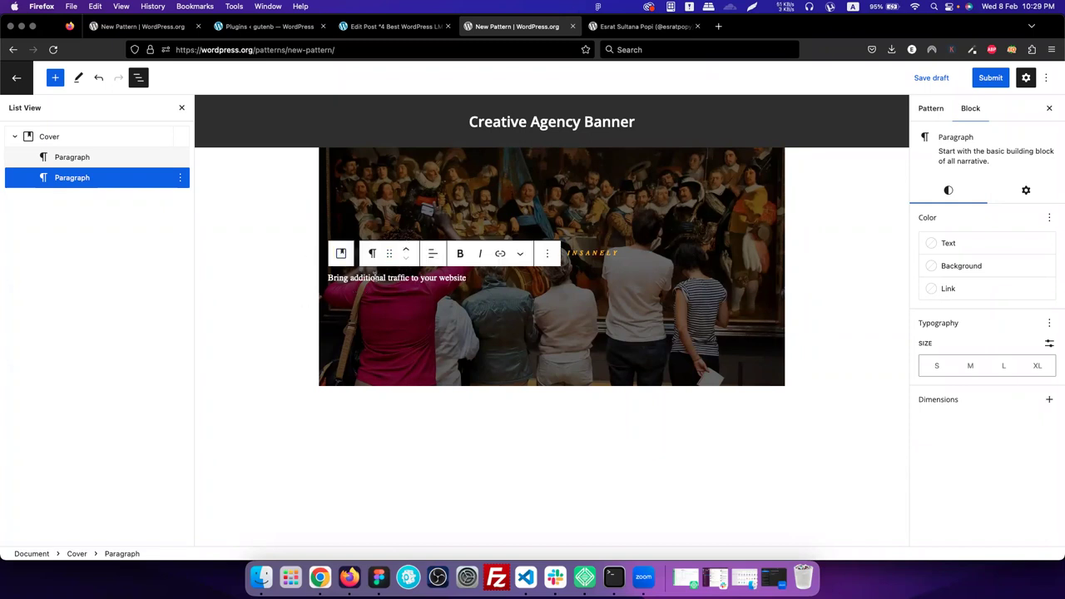
Center the "Bring additional traffic to your website" paragraph and set its font size to 46 px
left_click(432, 255)
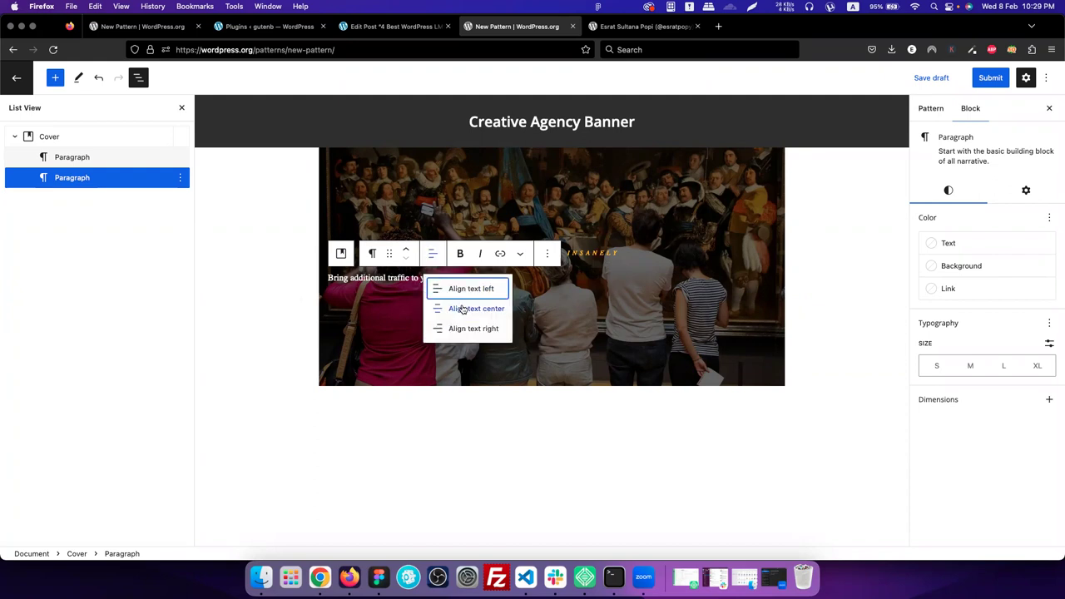
left_click(462, 309)
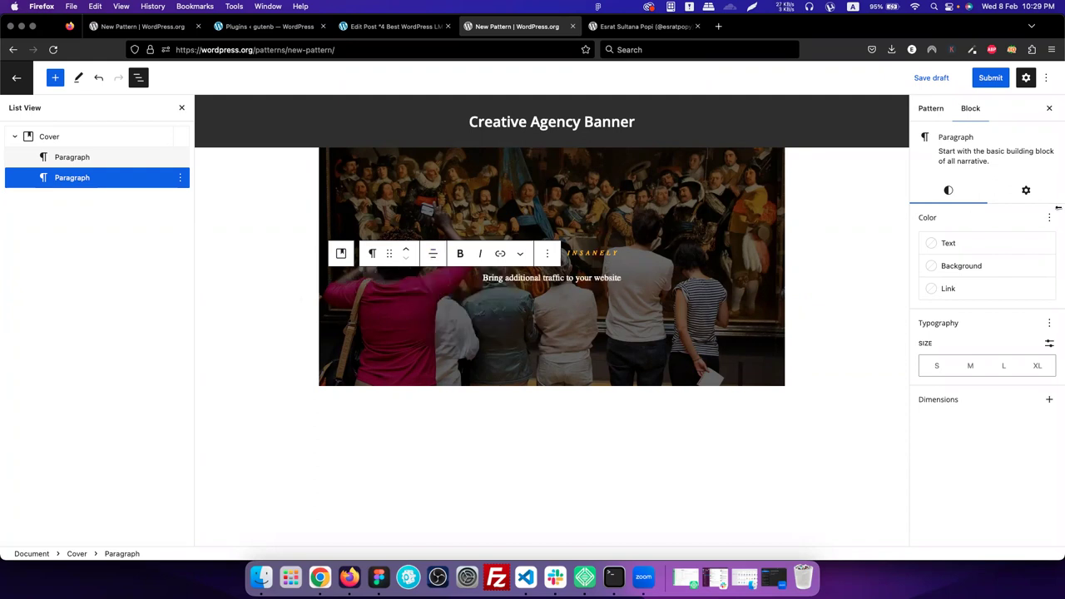
left_click(1049, 324)
left_click(1049, 323)
left_click(1050, 343)
left_click(954, 365)
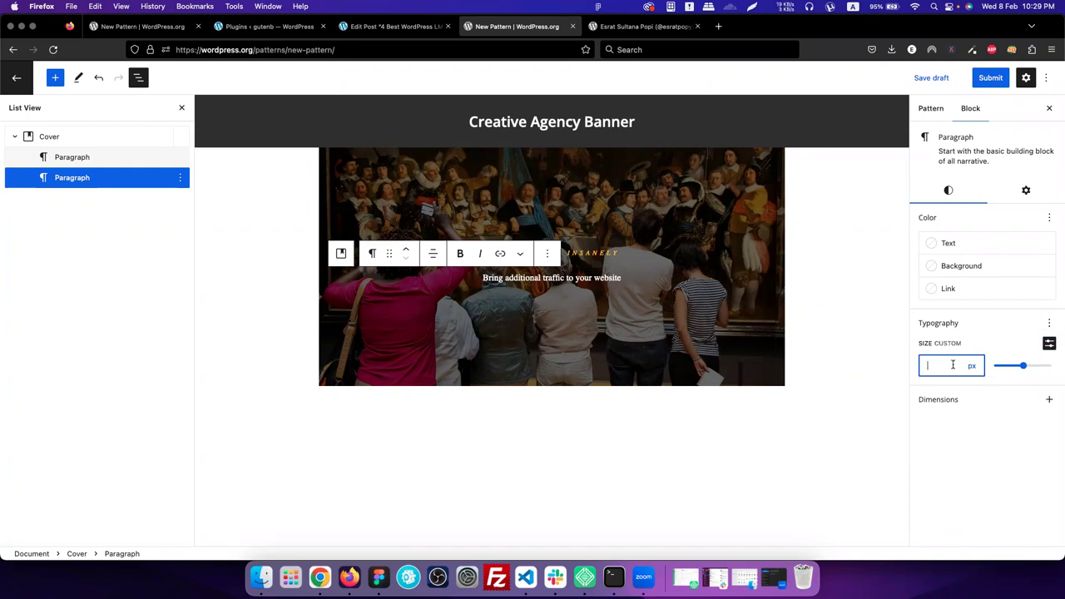
type("50")
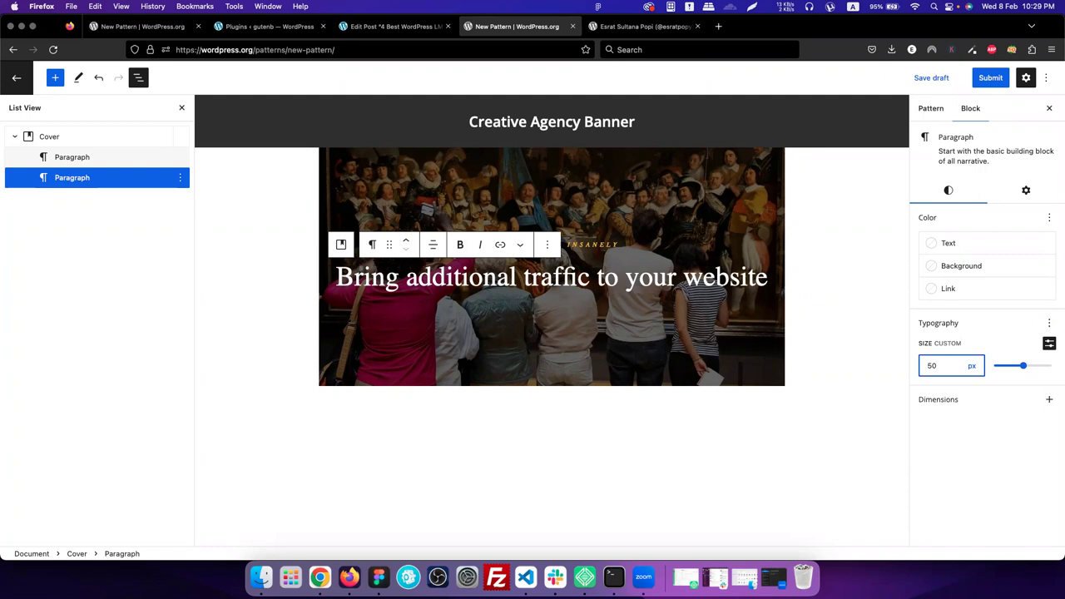
key("BackSpace")
key("BackSpace")
type("46")
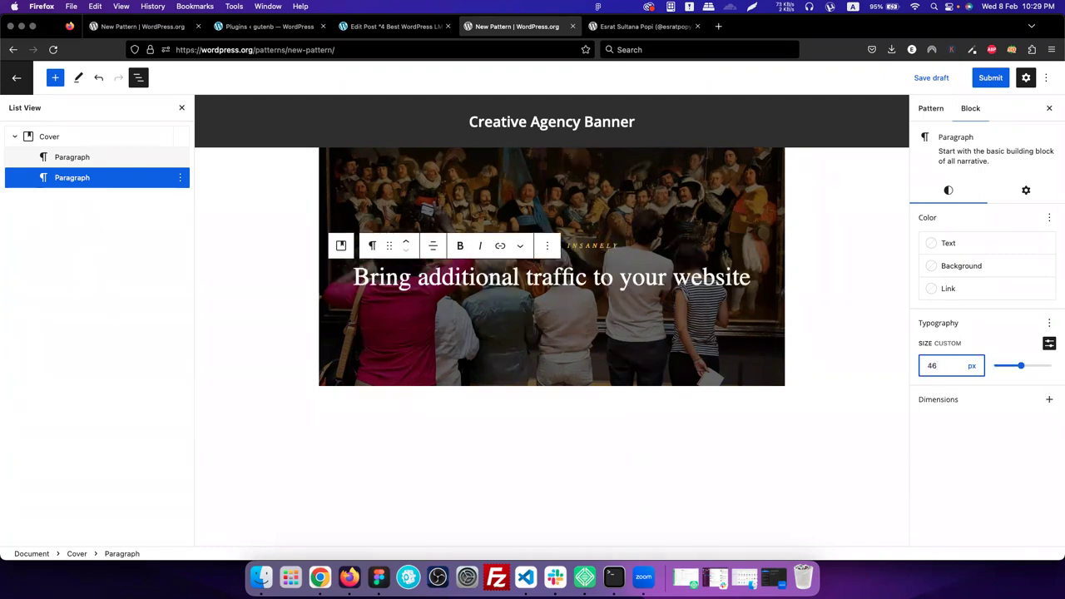
Add the letter case option to the 46 px paragraph and capitalize each word
left_click(1036, 333)
left_click(1050, 323)
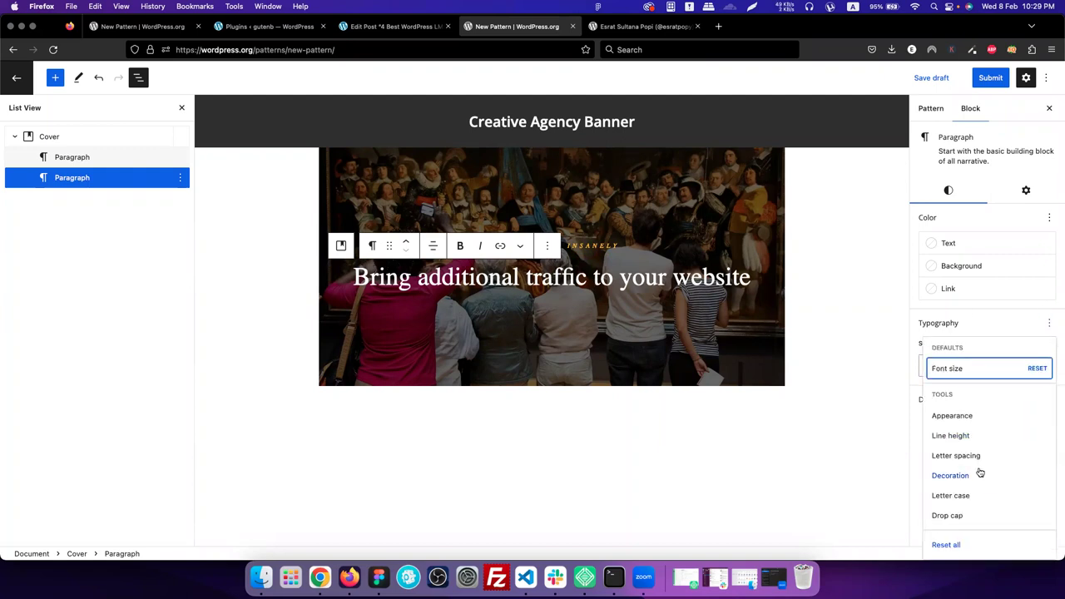
left_click(976, 496)
left_click(1027, 325)
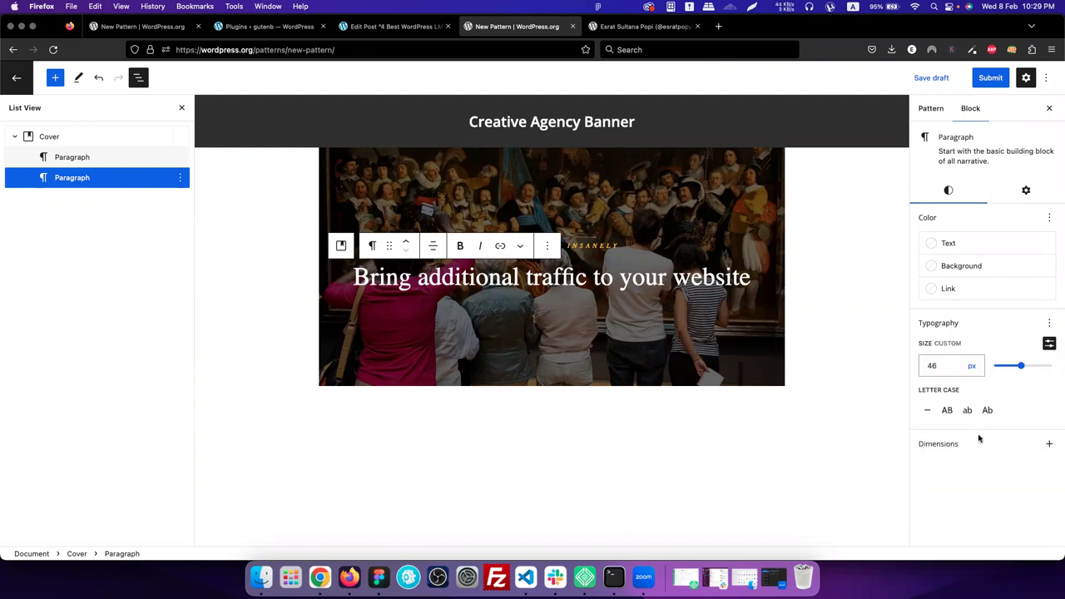
left_click(988, 411)
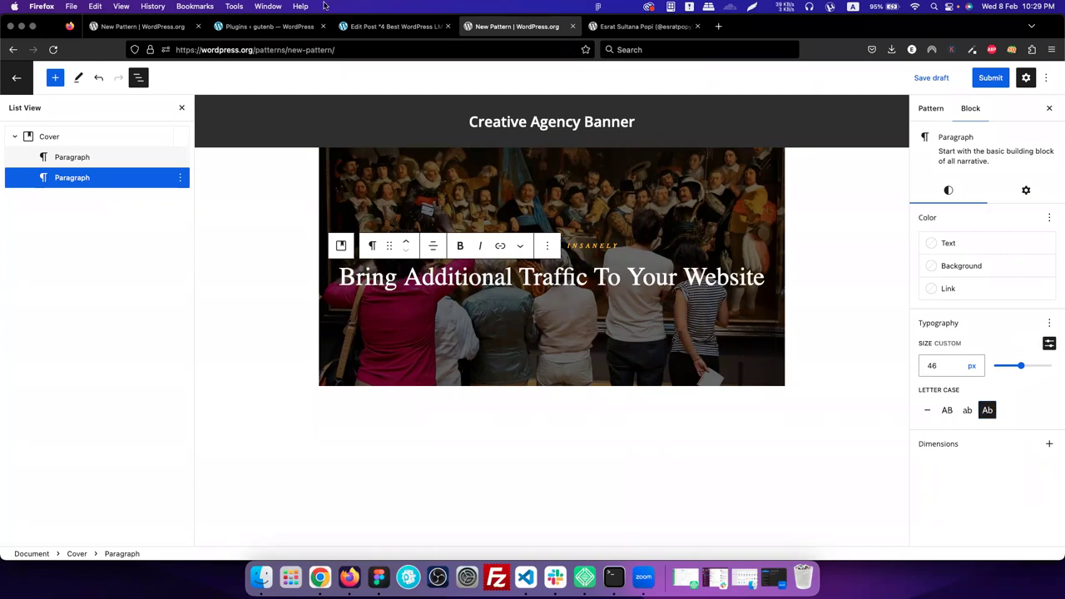
Compare the new banner's large text with the heading of the finished banner
left_click(163, 29)
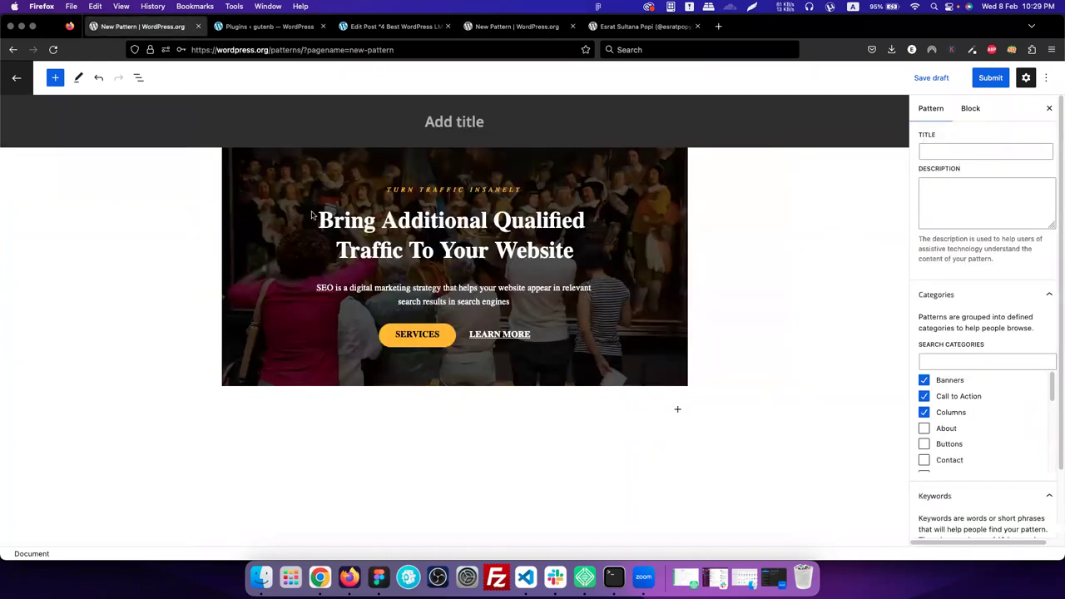
left_click(516, 27)
left_click(396, 26)
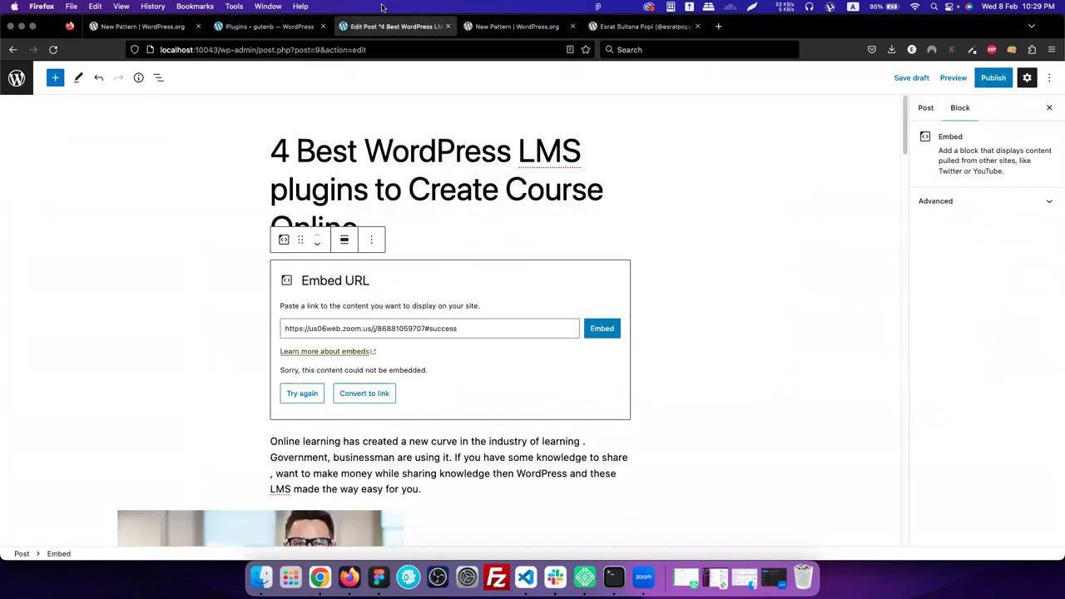
left_click(273, 33)
left_click(506, 34)
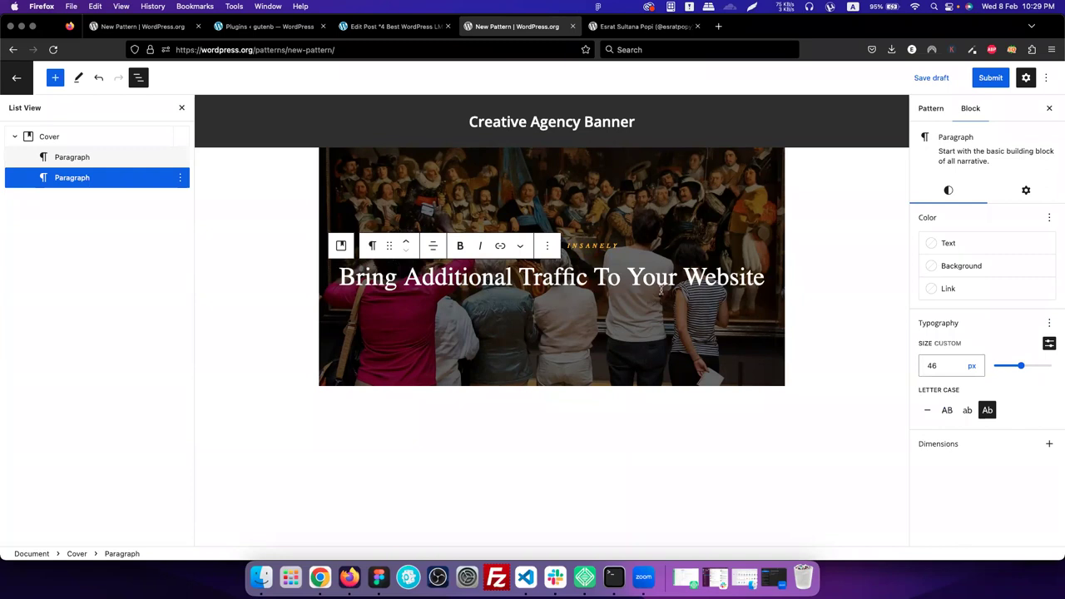
left_click(820, 285)
left_click(706, 283)
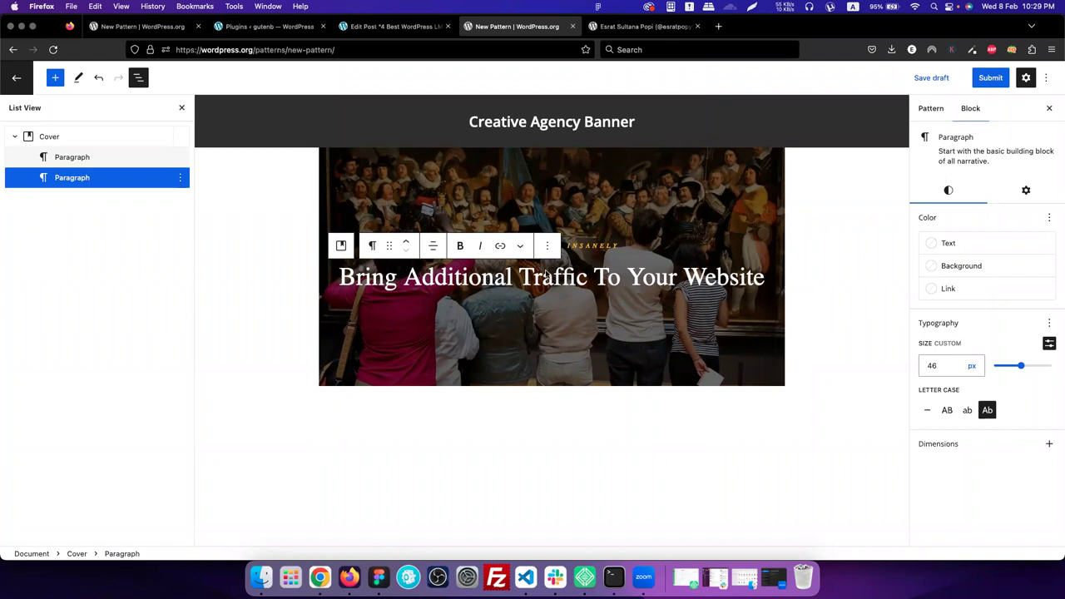
Insert a Group block before the Cover block, using the single-container layout
left_click(27, 140)
left_click(14, 137)
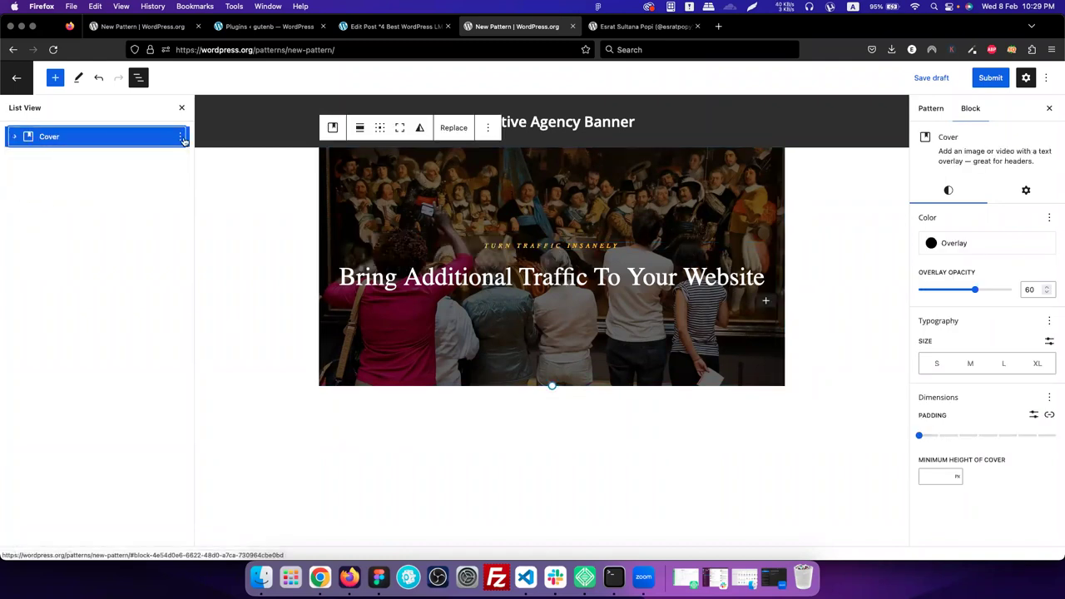
left_click(180, 136)
left_click(204, 225)
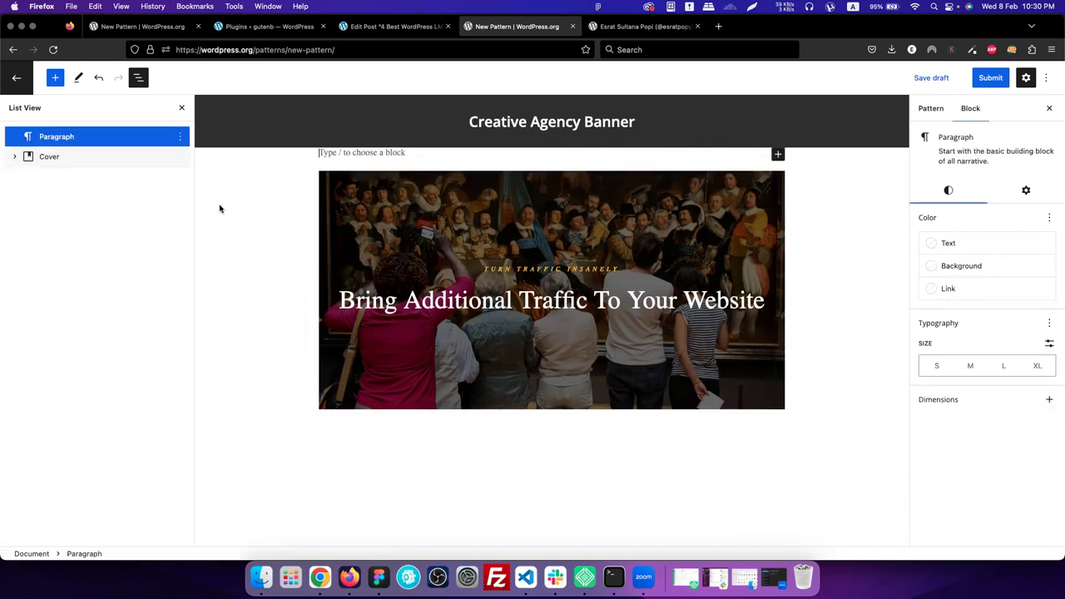
type("/group")
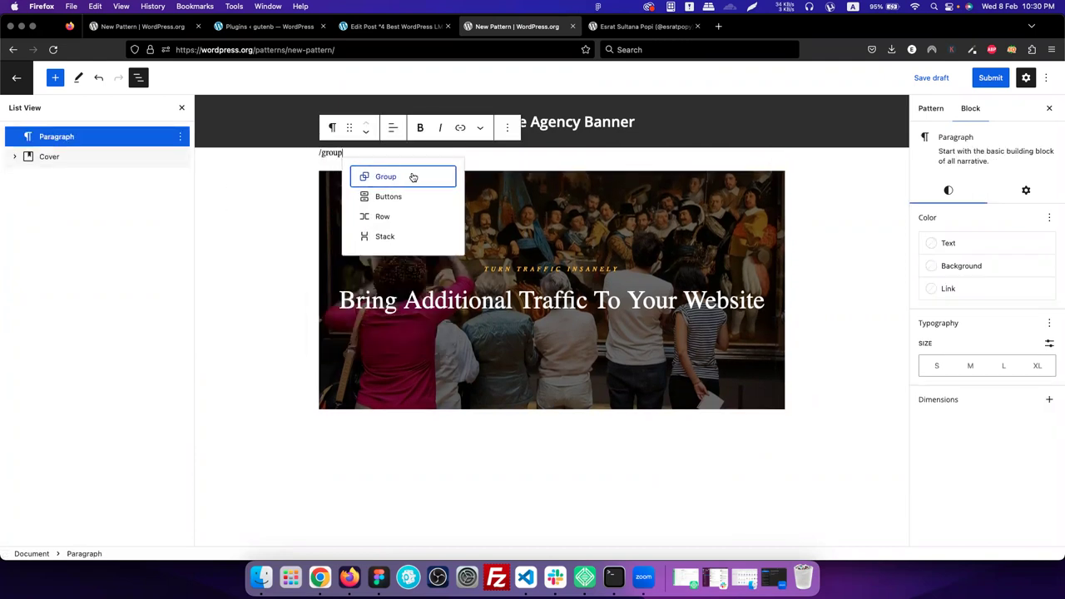
left_click(413, 177)
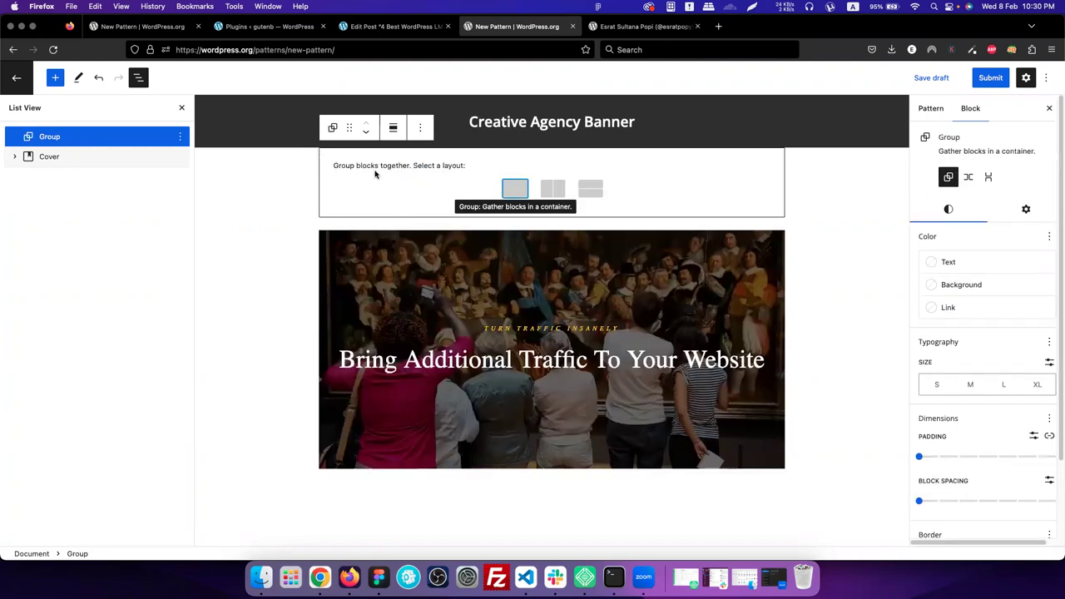
left_click(514, 186)
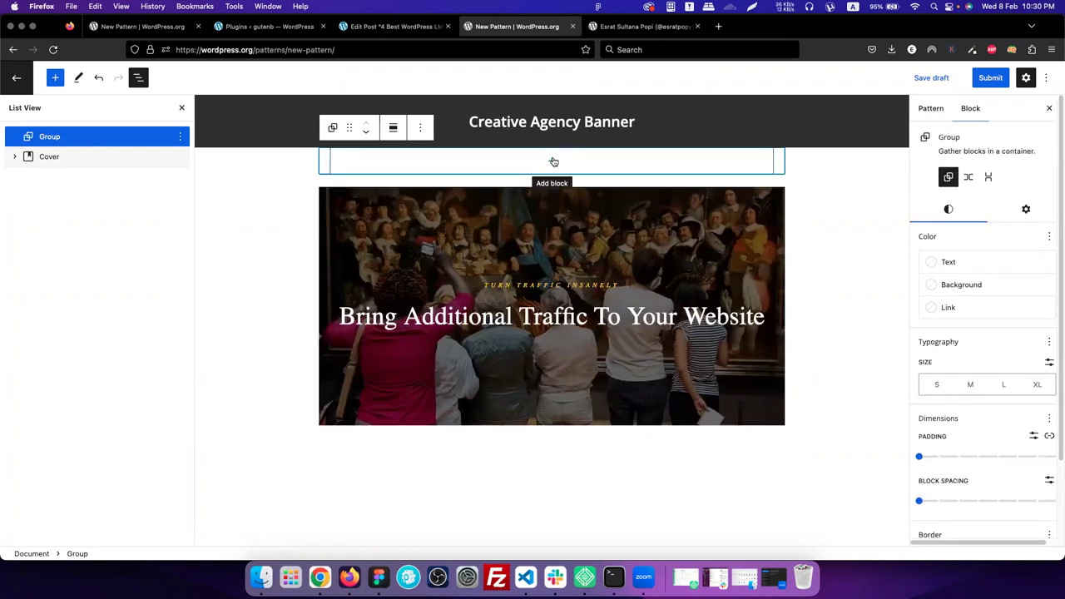
Move the Cover block into the Group using a placeholder paragraph, and remove that paragraph
left_click(552, 161)
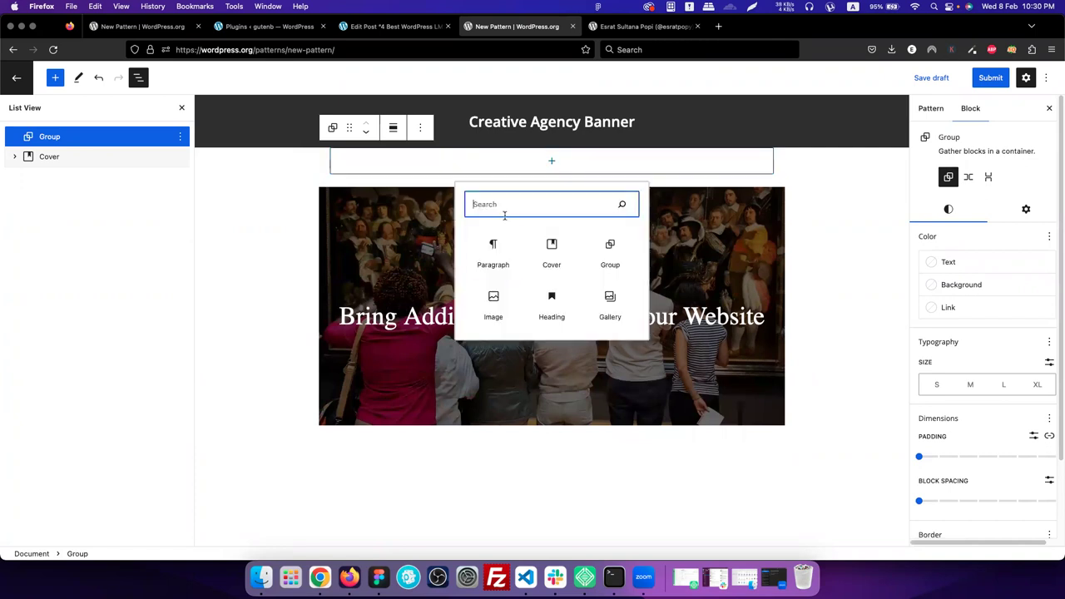
left_click(493, 251)
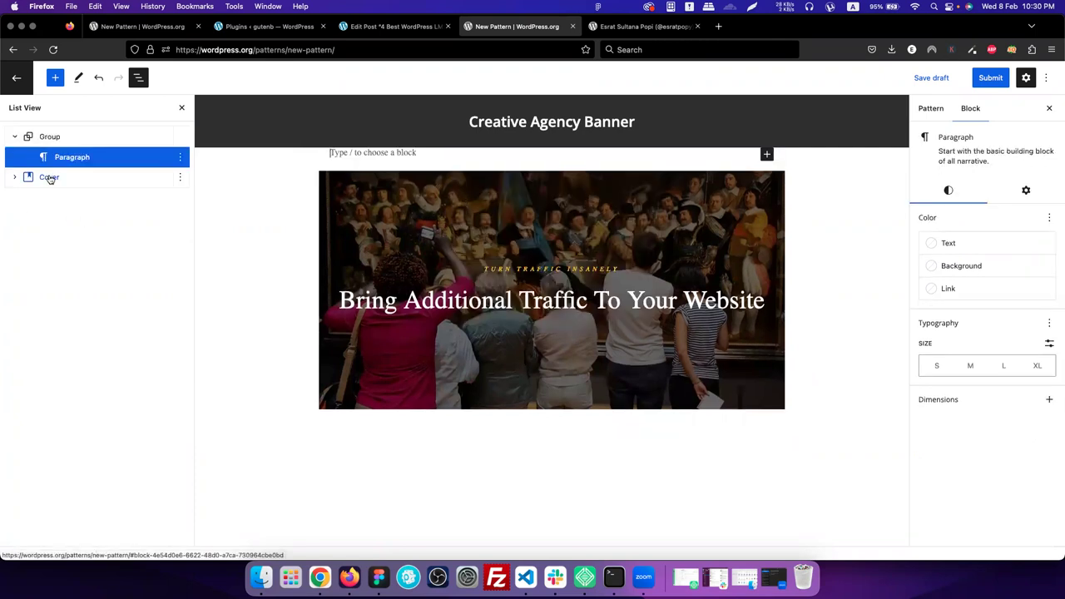
left_click_drag(49, 179, 70, 156)
left_click(180, 177)
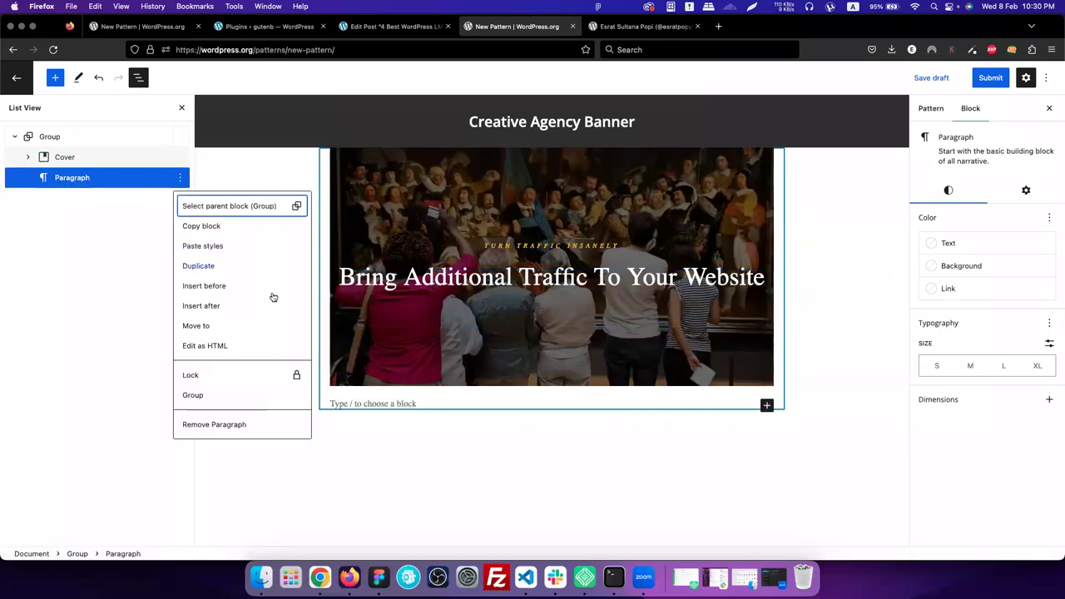
left_click(219, 424)
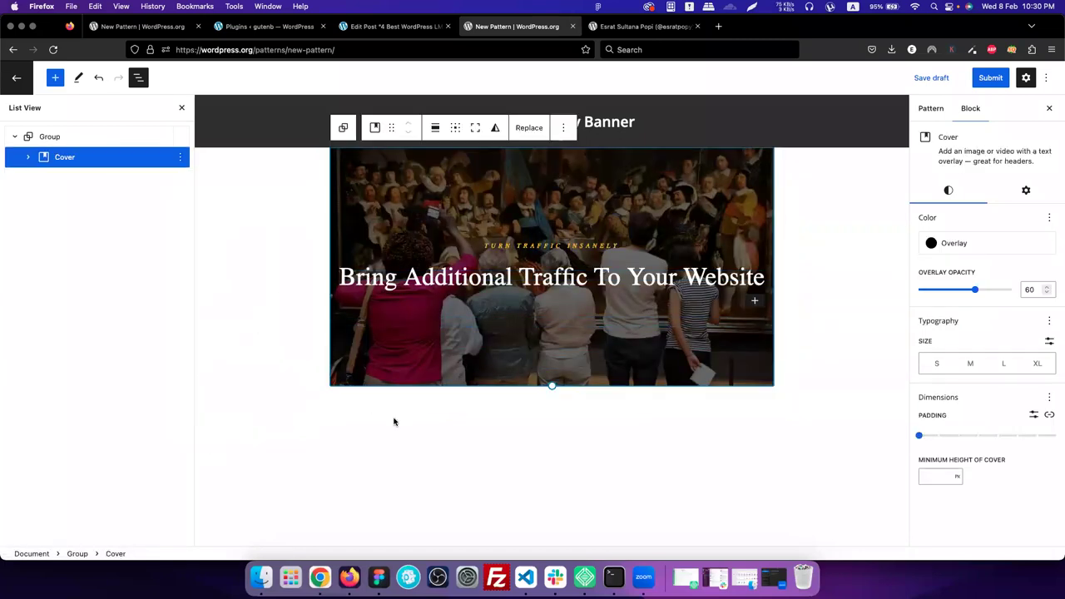
Transform the large "Bring additional traffic to your website" paragraph in the Cover into a level H3 heading
left_click(578, 244)
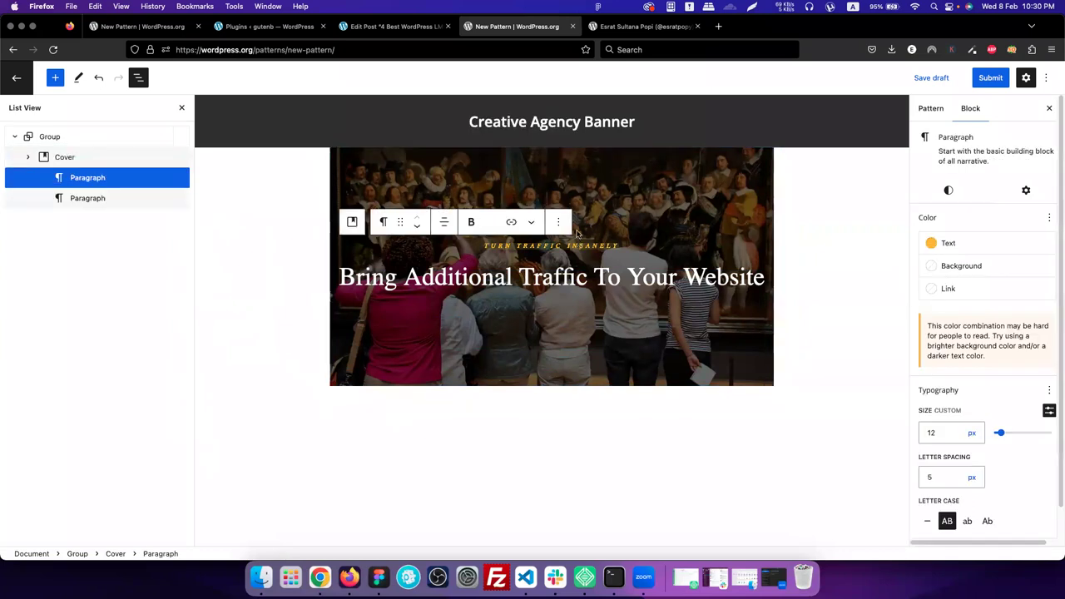
left_click(60, 158)
left_click(87, 198)
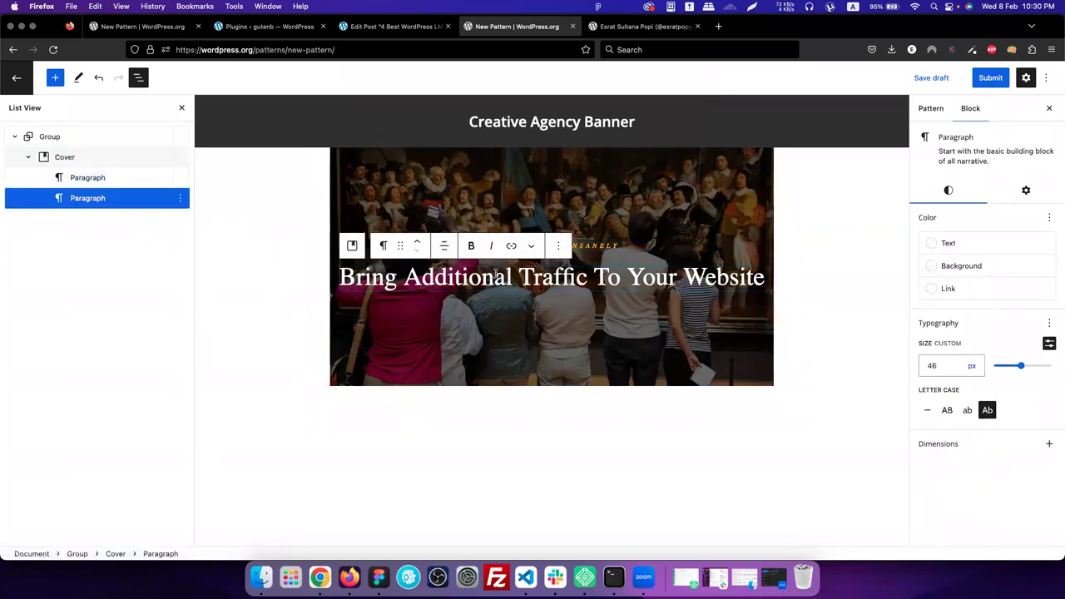
left_click(384, 246)
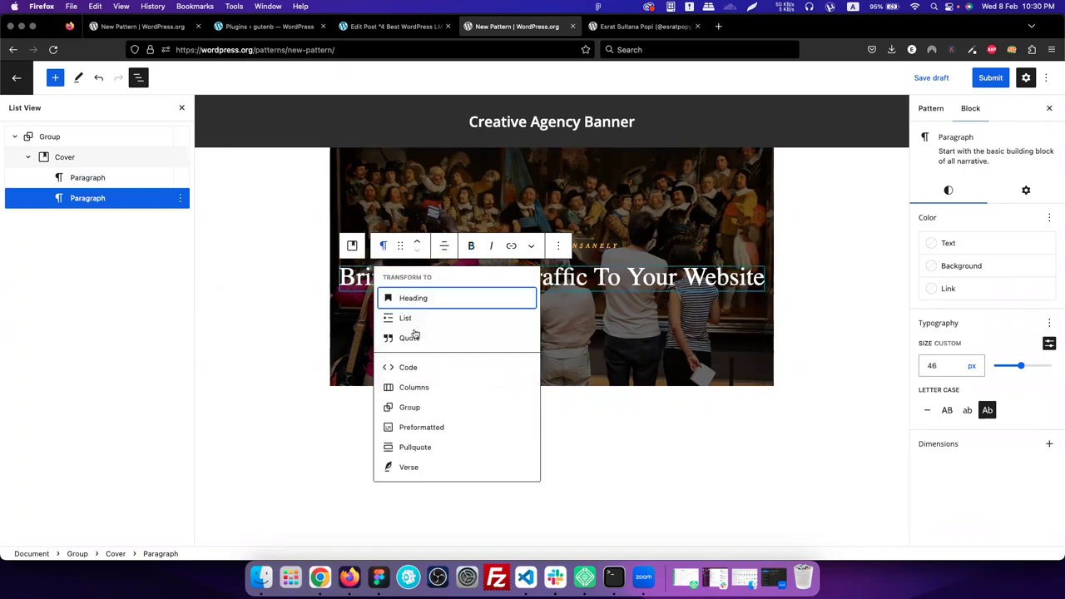
left_click(395, 300)
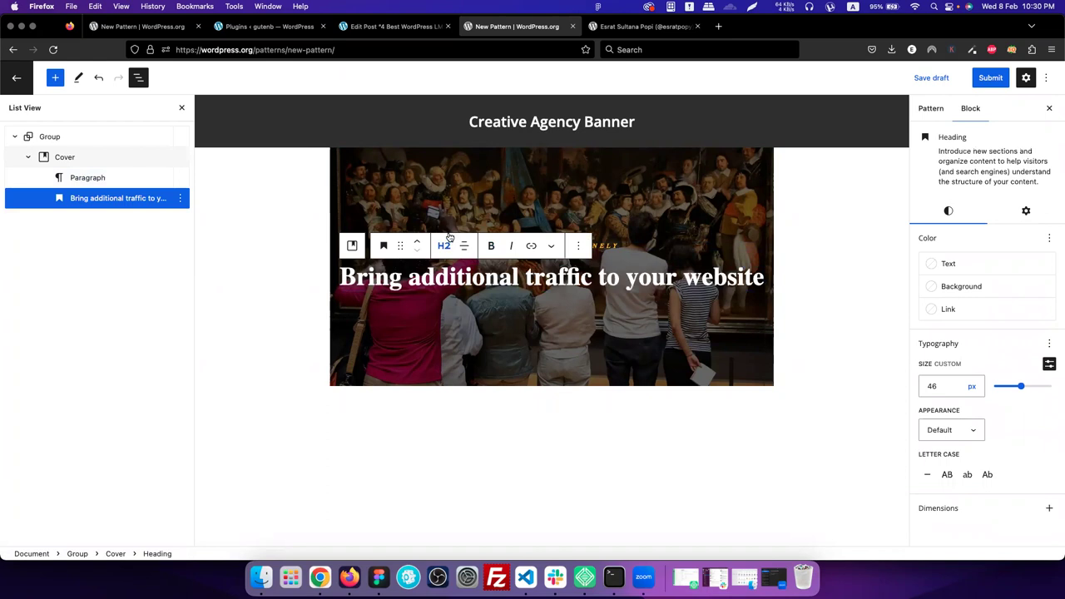
left_click(445, 248)
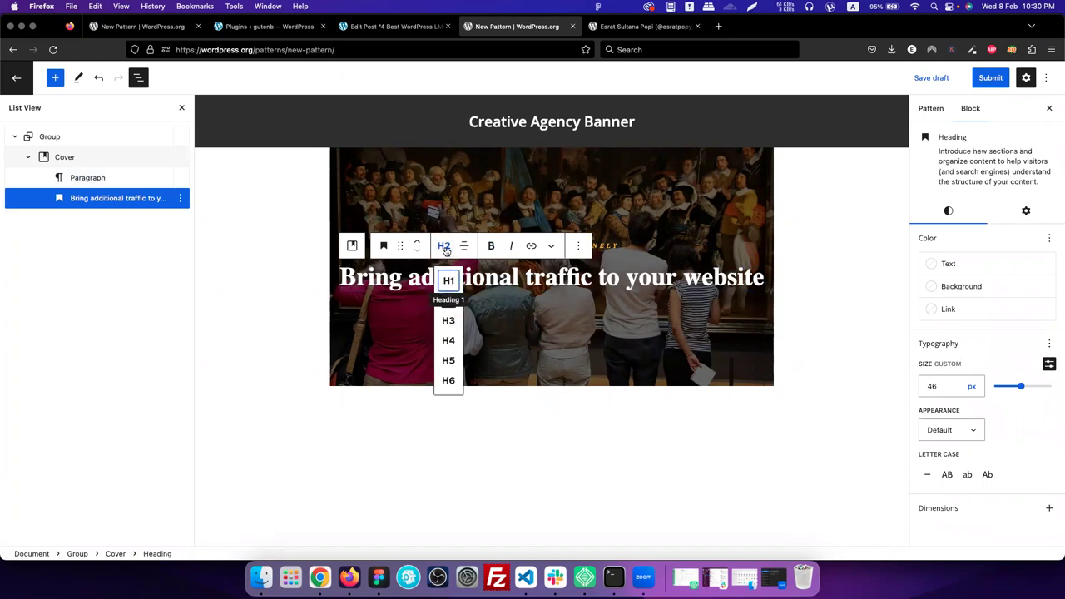
left_click(449, 321)
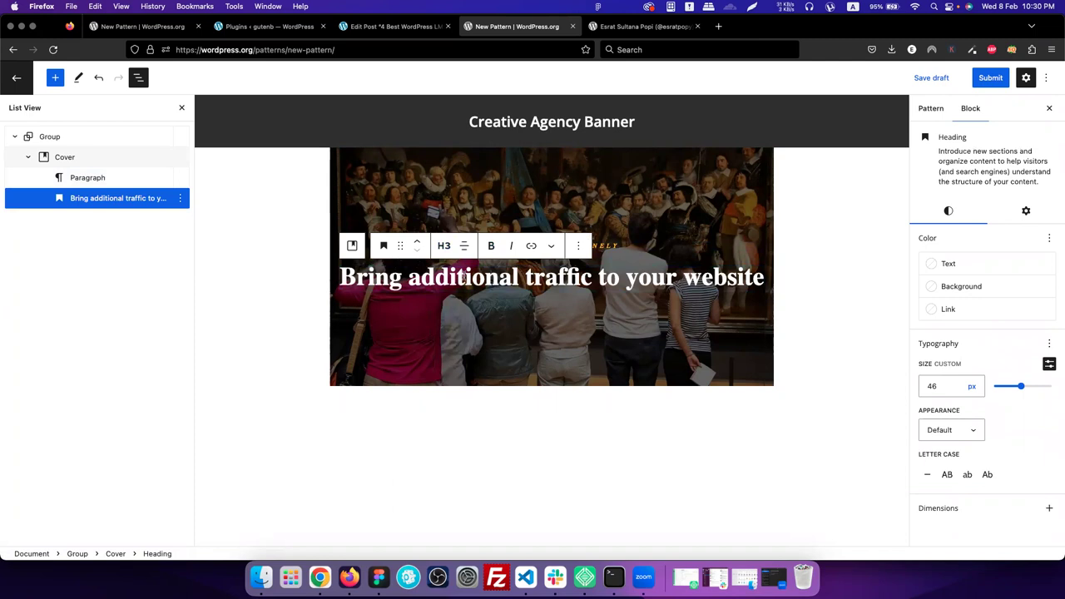
Set the heading's letter case to capitalize each word and check its color options
left_click(988, 476)
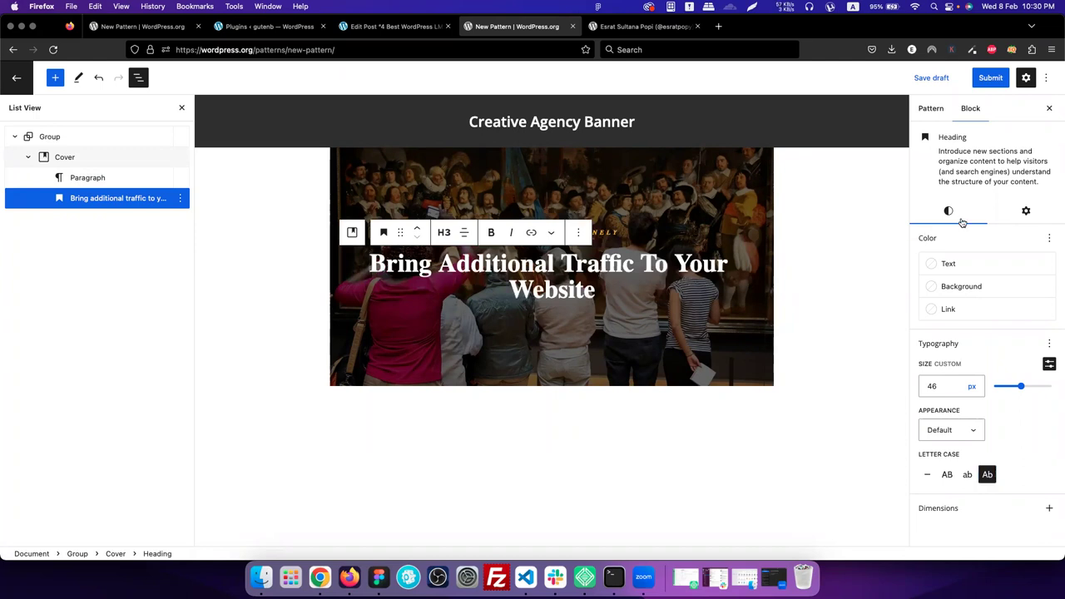
left_click(1049, 239)
left_click(1049, 239)
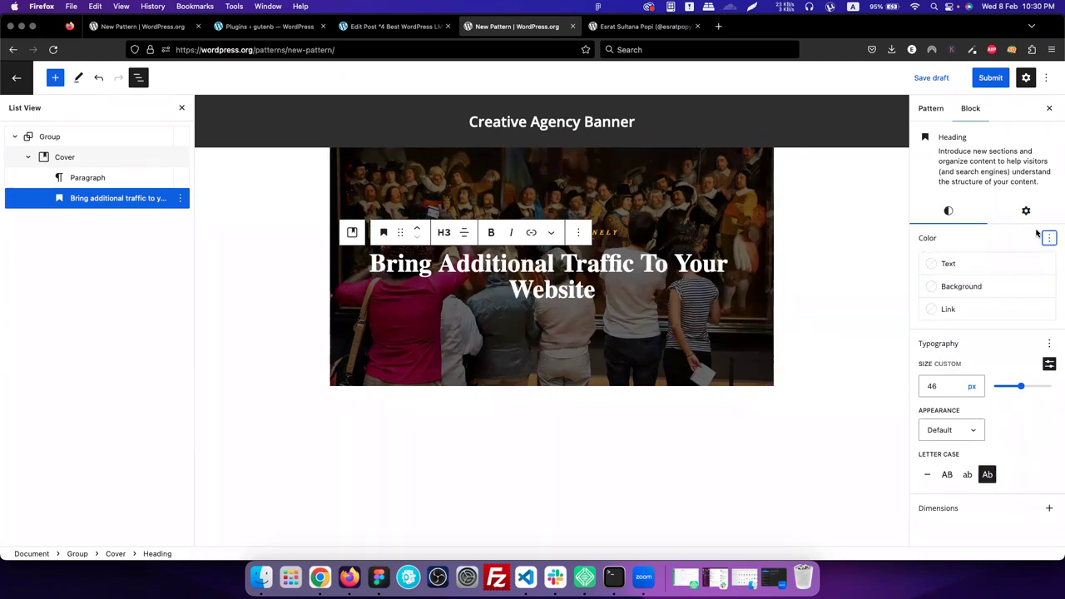
Add a Columns block below the heading inside the Cover, using the one-column variation
left_click(540, 271)
key("Return")
type("/c")
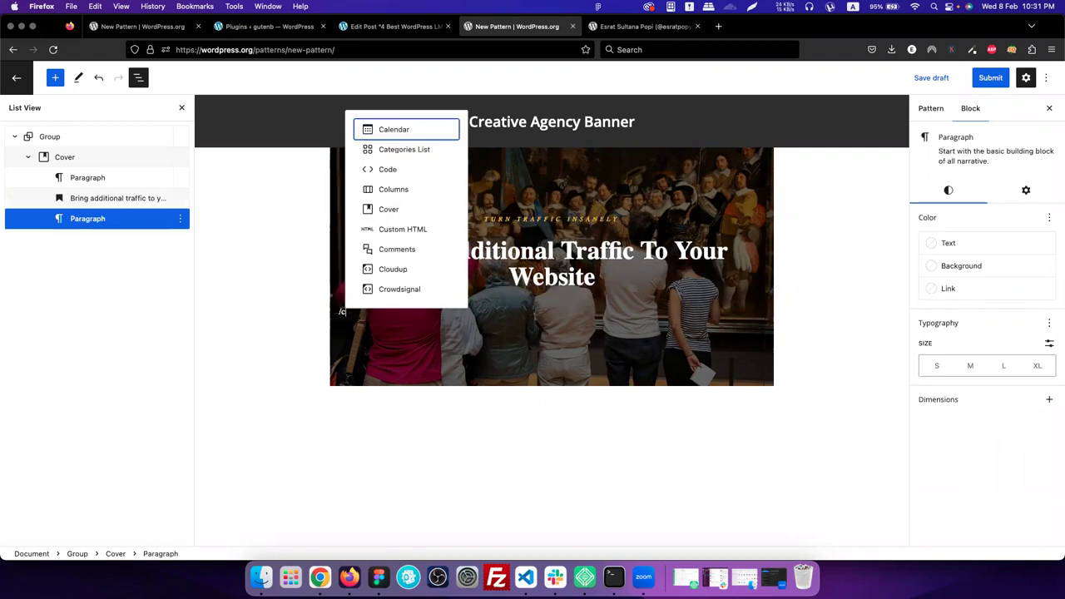
type("olumn")
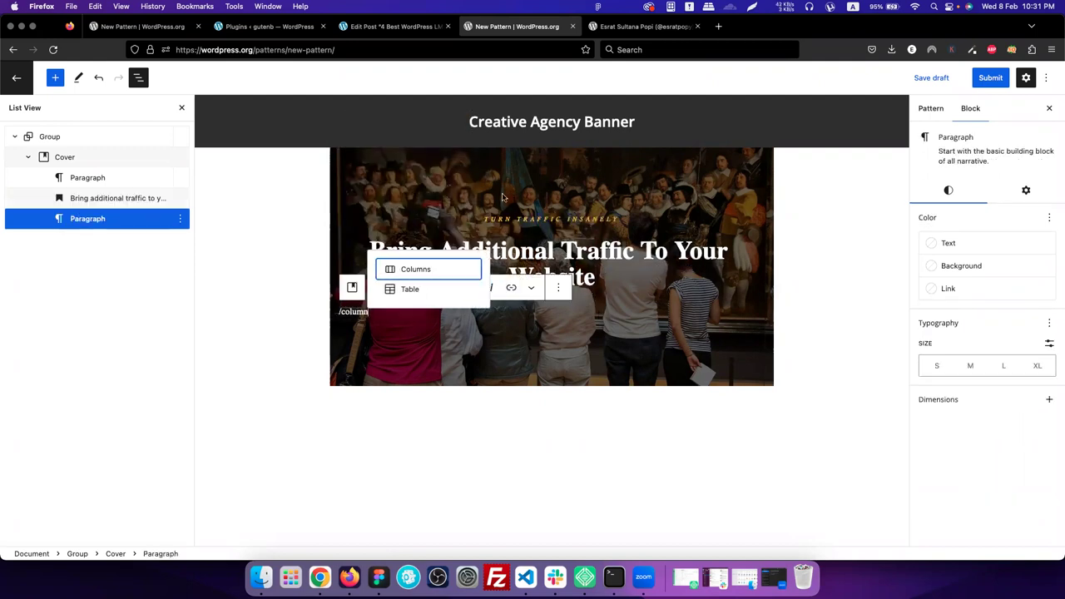
left_click(440, 271)
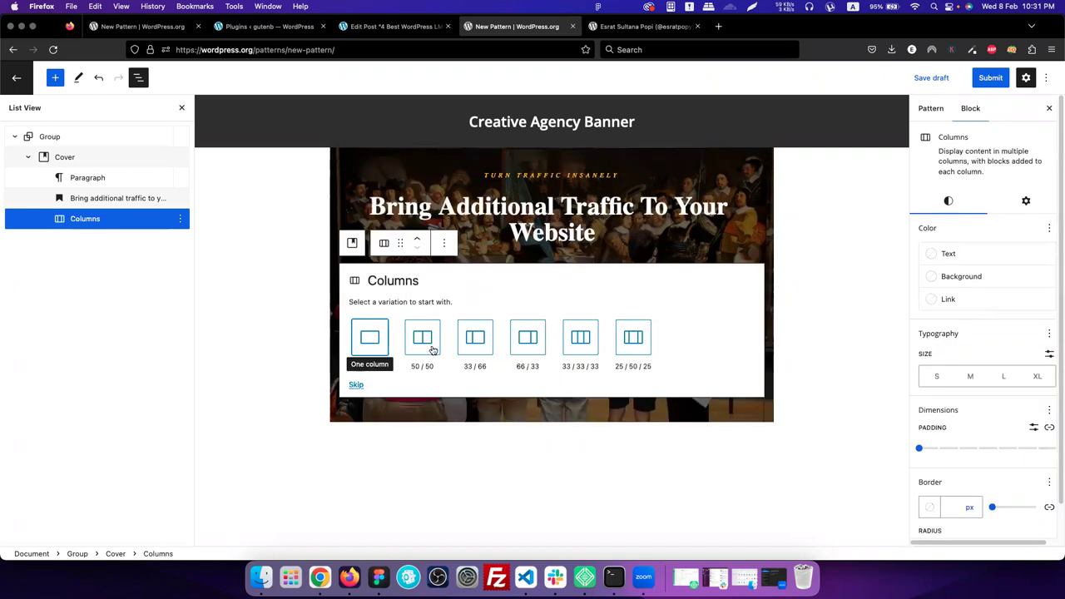
left_click(375, 343)
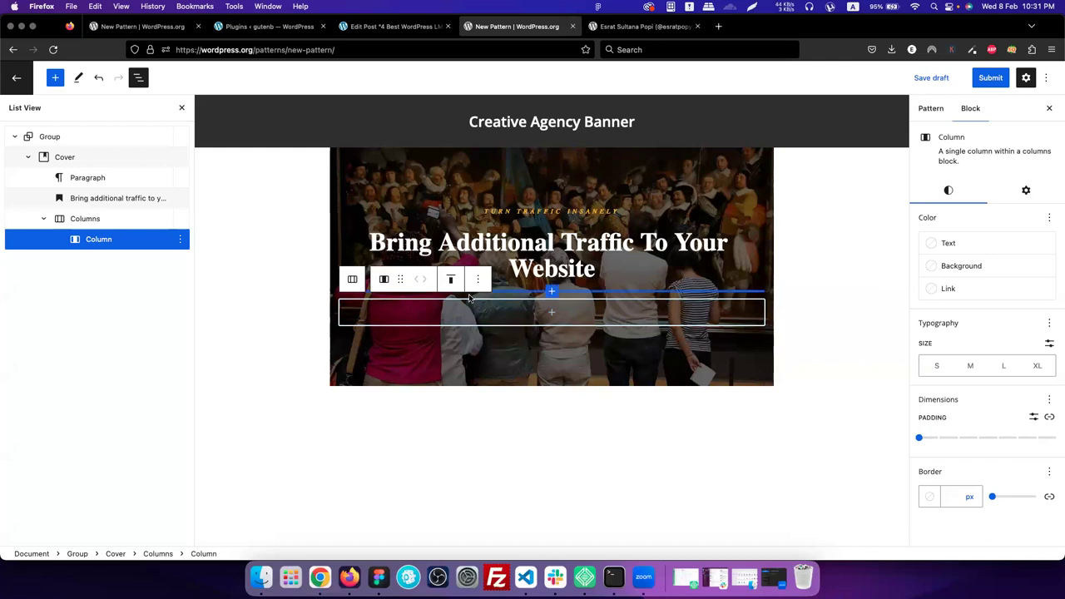
left_click(510, 318)
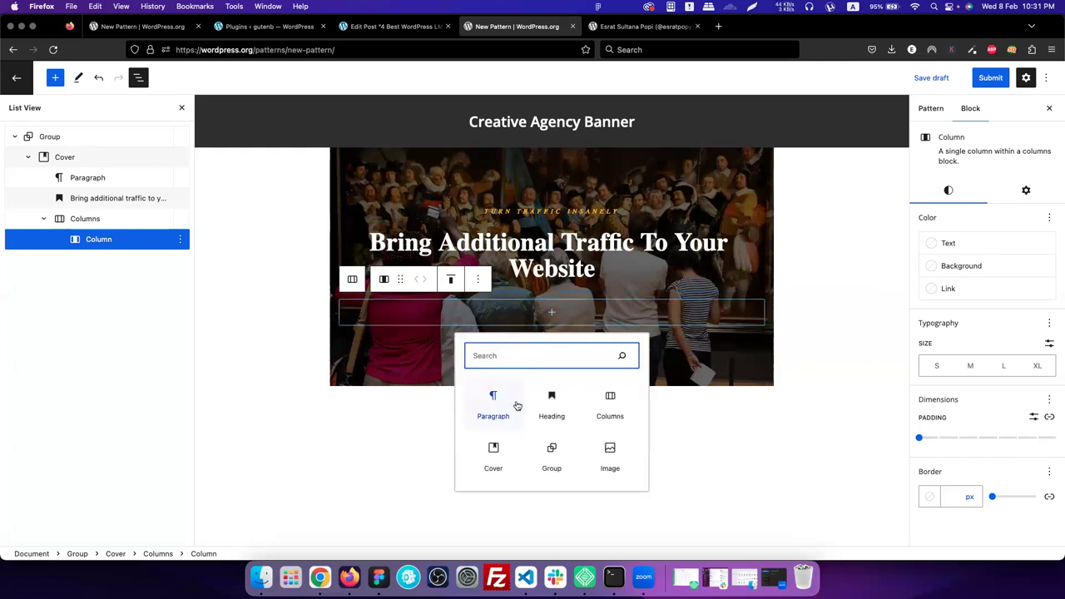
left_click(612, 401)
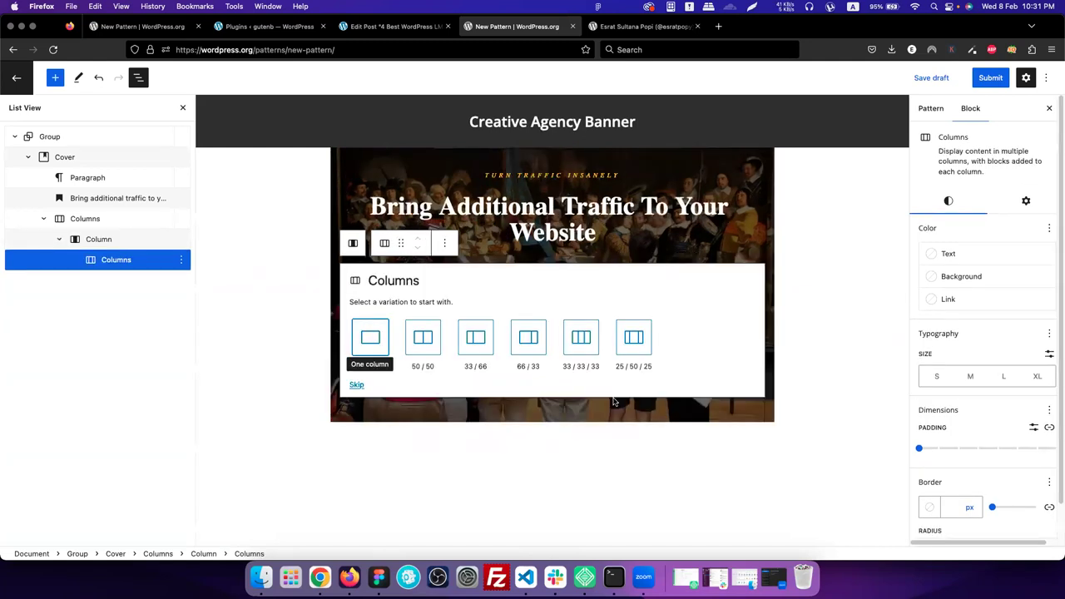
left_click(180, 260)
left_click(208, 432)
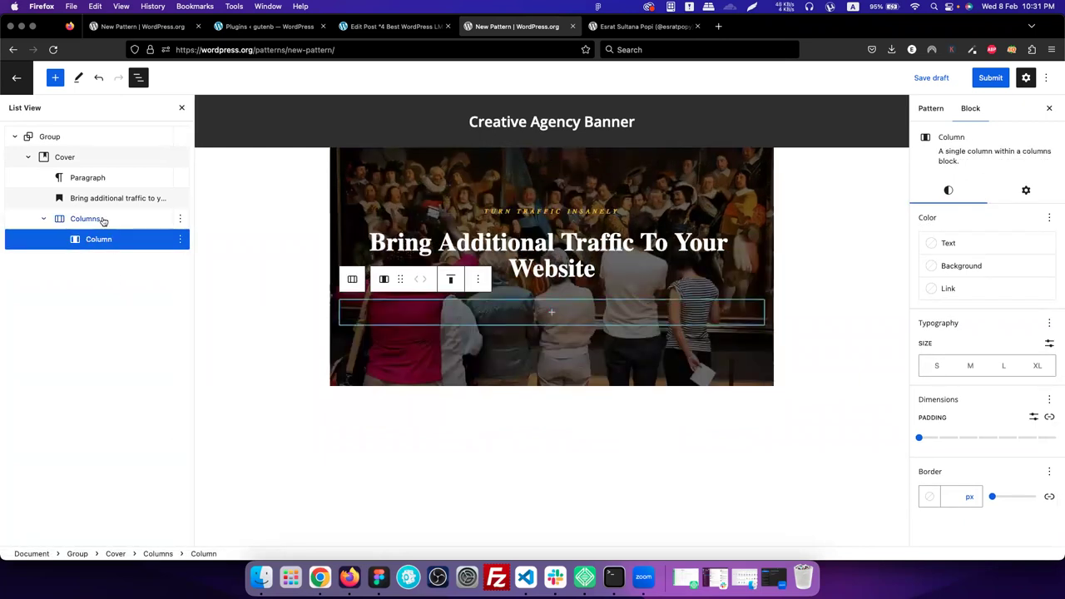
Move the "Bring additional traffic to your website" heading into the Column, adding a placeholder paragraph there to allow the move
left_click(98, 218)
left_click(89, 243)
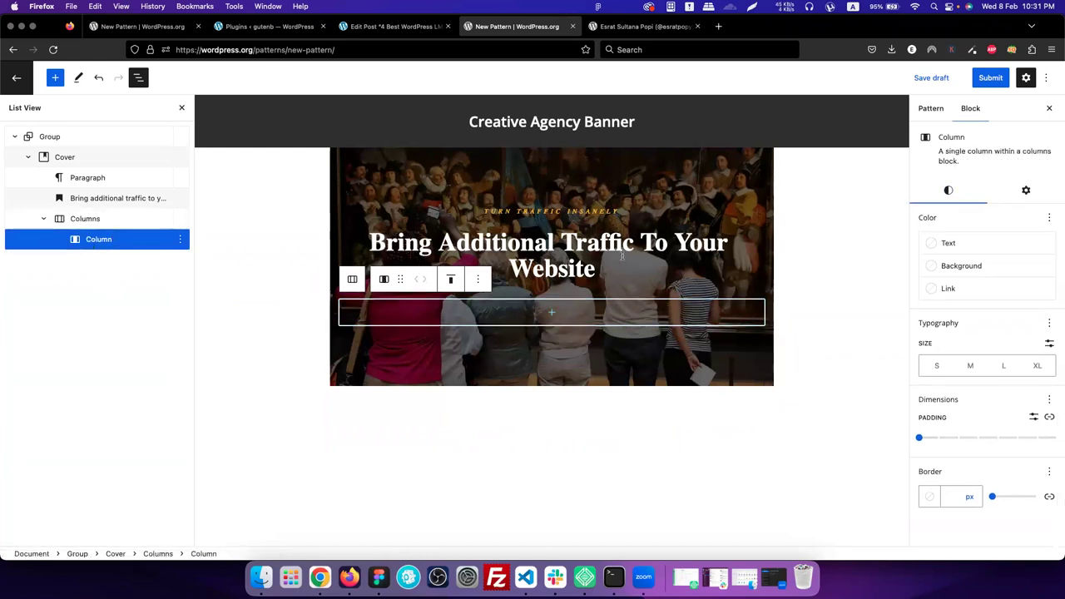
left_click_drag(125, 199, 98, 186)
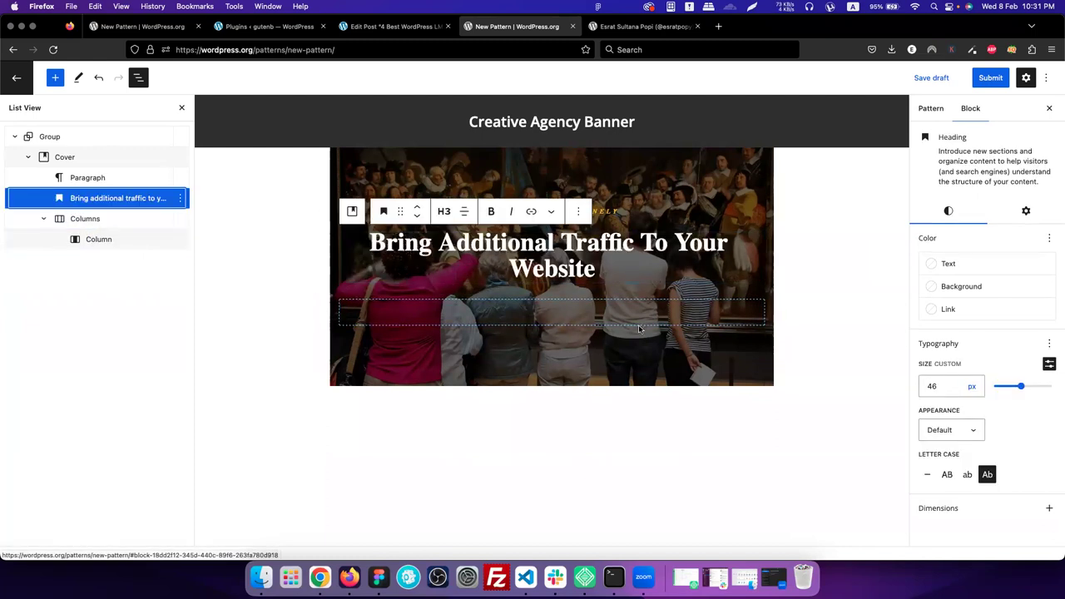
left_click(564, 314)
left_click(564, 314)
left_click(496, 401)
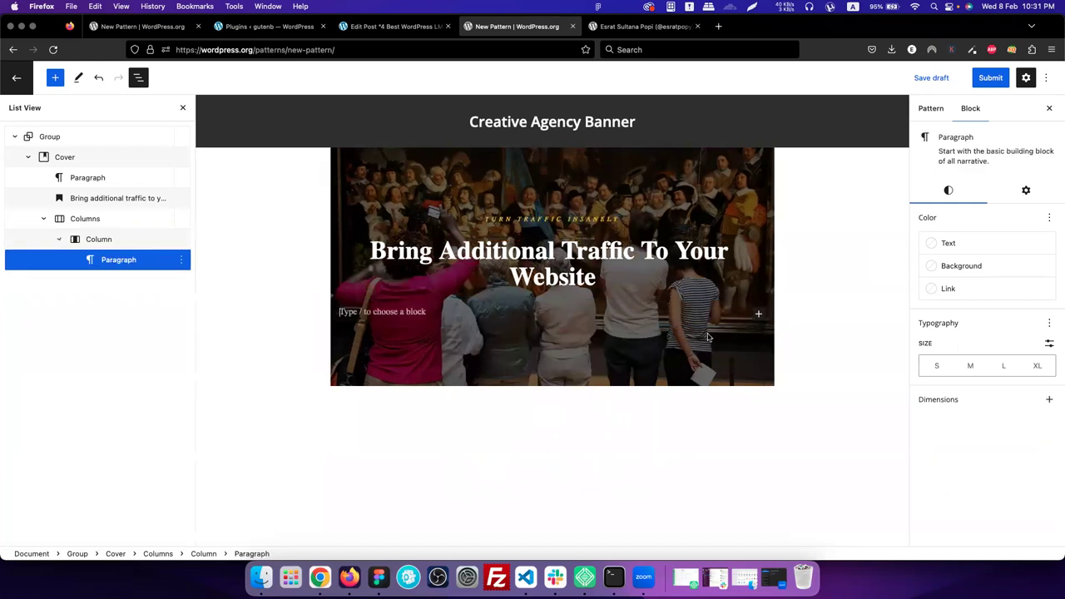
left_click_drag(97, 198, 105, 235)
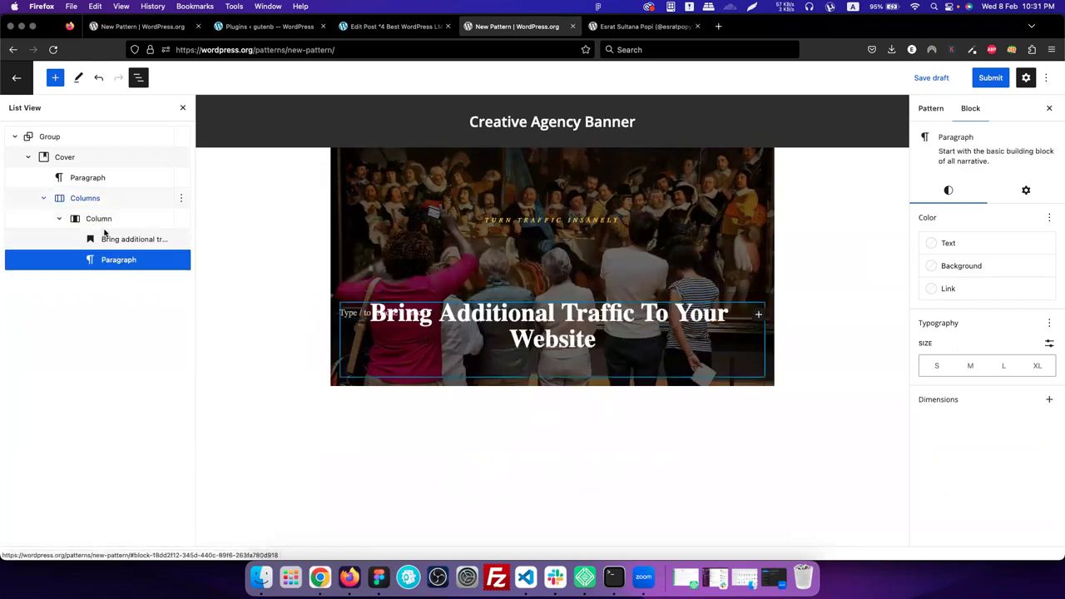
Remove the empty placeholder paragraph below the heading in the Column
left_click(165, 243)
right_click(181, 265)
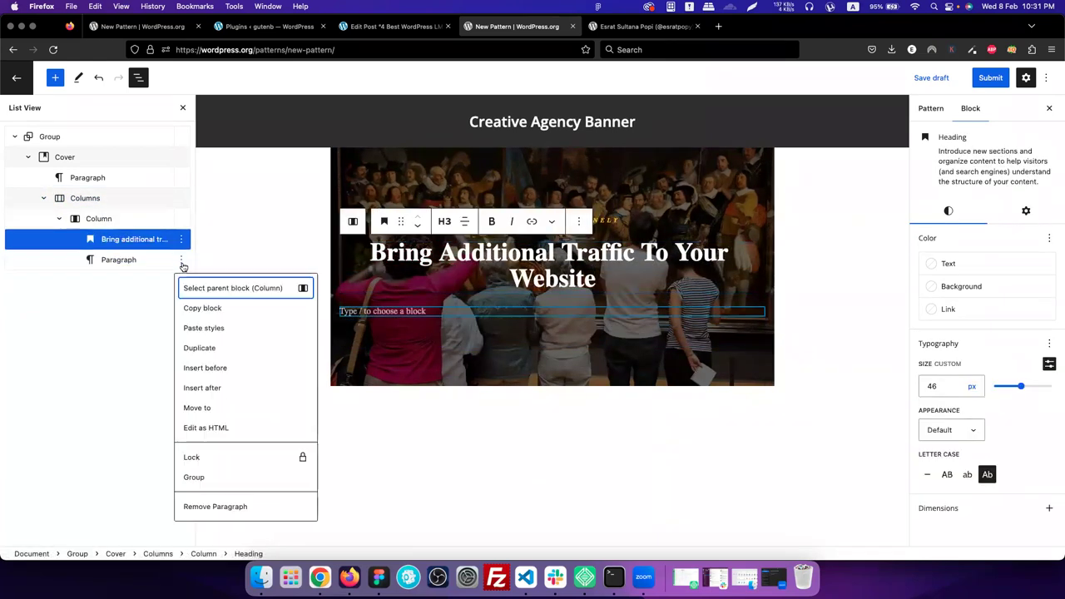
left_click(148, 265)
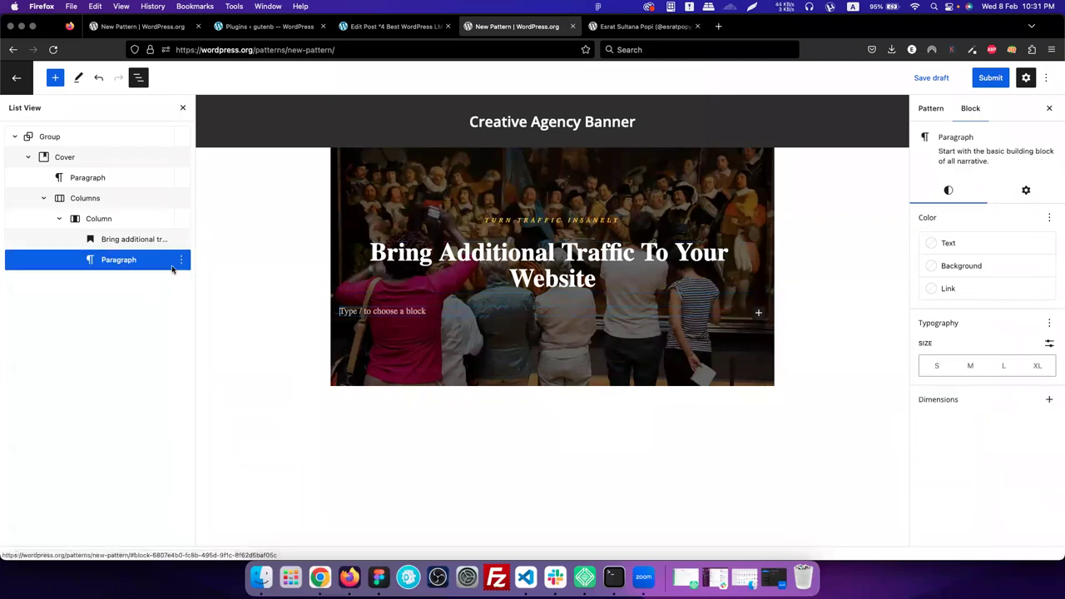
right_click(176, 268)
left_click(198, 508)
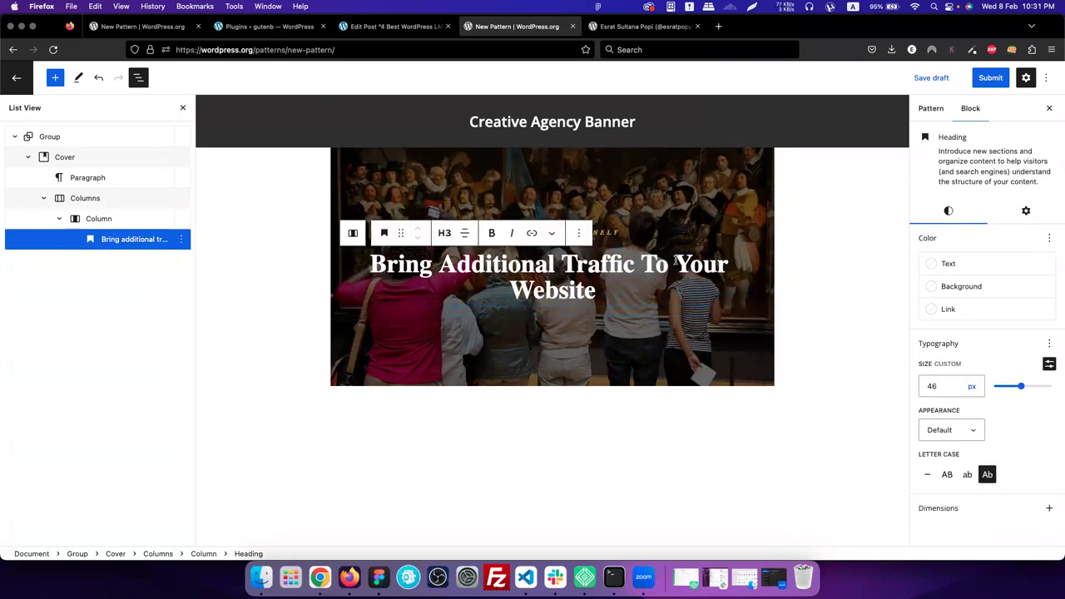
Make the Column's inner blocks use content width, with a content width of 500 px
left_click(99, 218)
left_click(1027, 191)
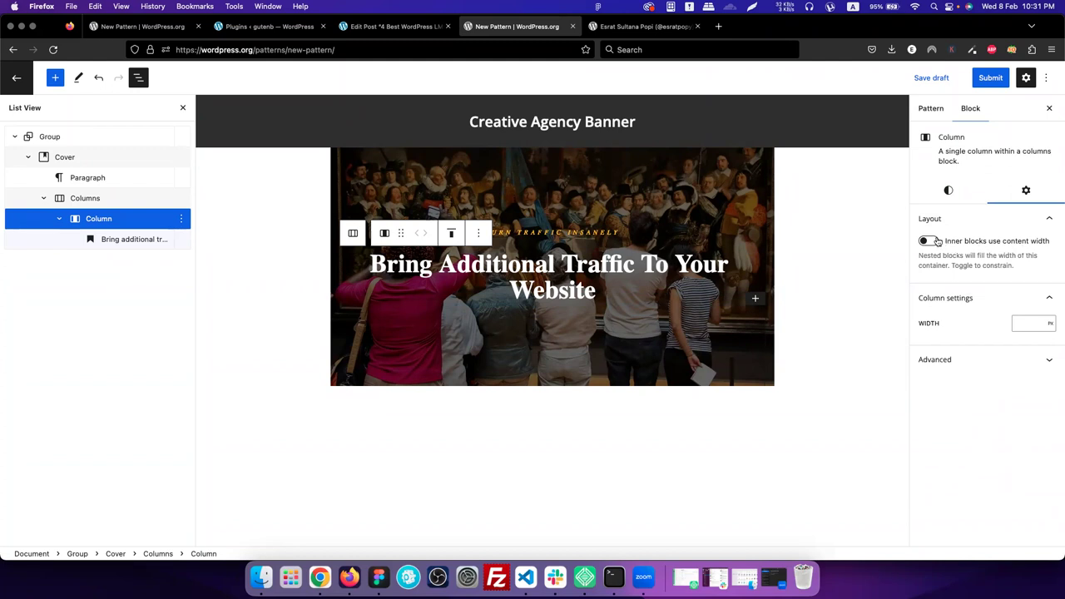
left_click(928, 241)
left_click(941, 303)
type("500")
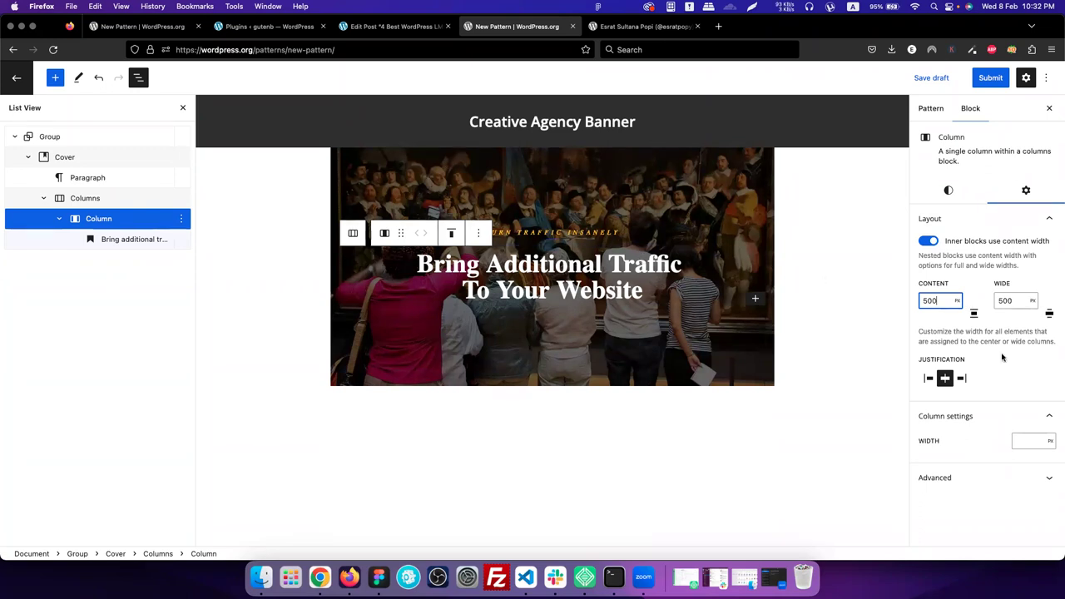
Enable the line height option for the heading and set it to 1.3
left_click(551, 288)
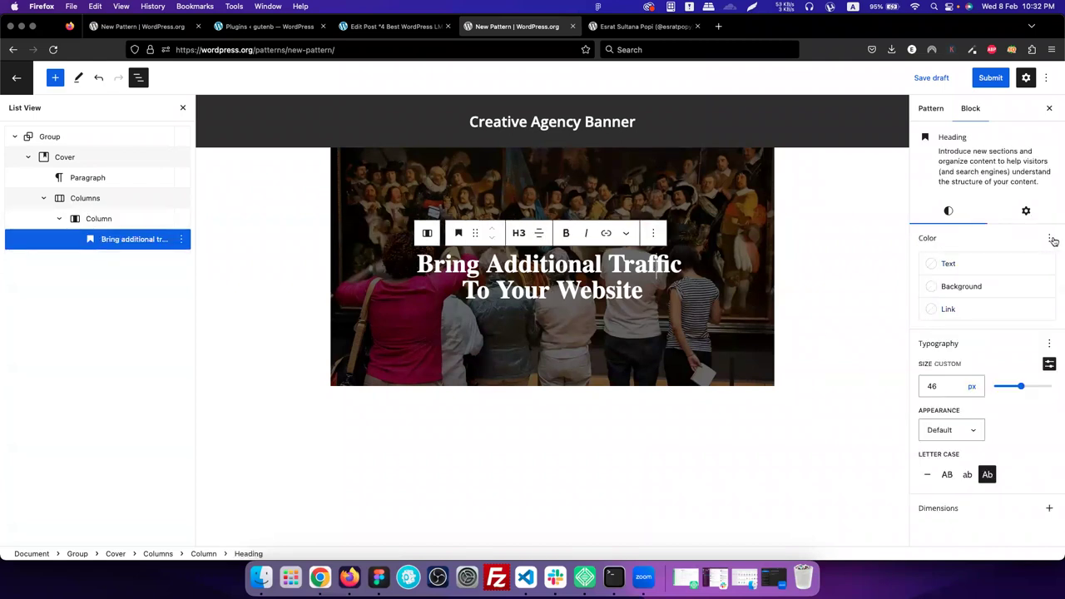
left_click(1049, 344)
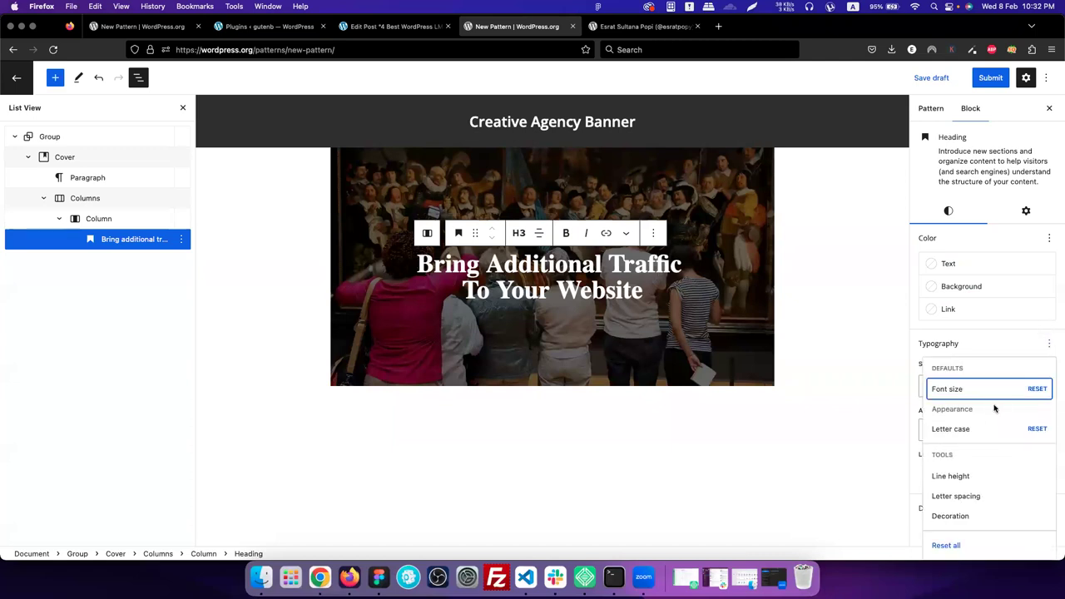
left_click(963, 478)
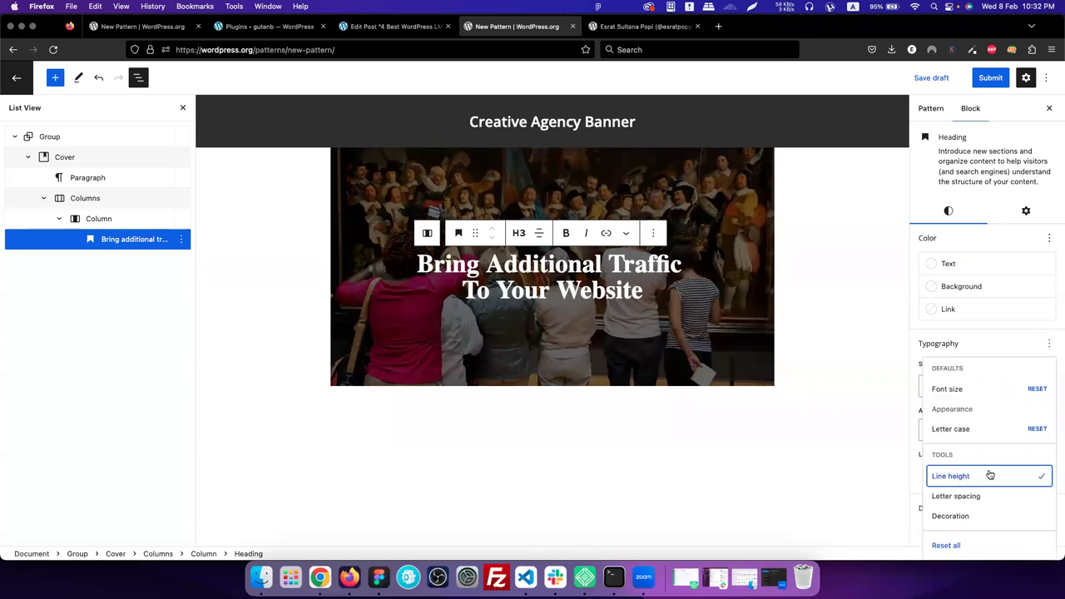
left_click(1005, 349)
left_click(1005, 429)
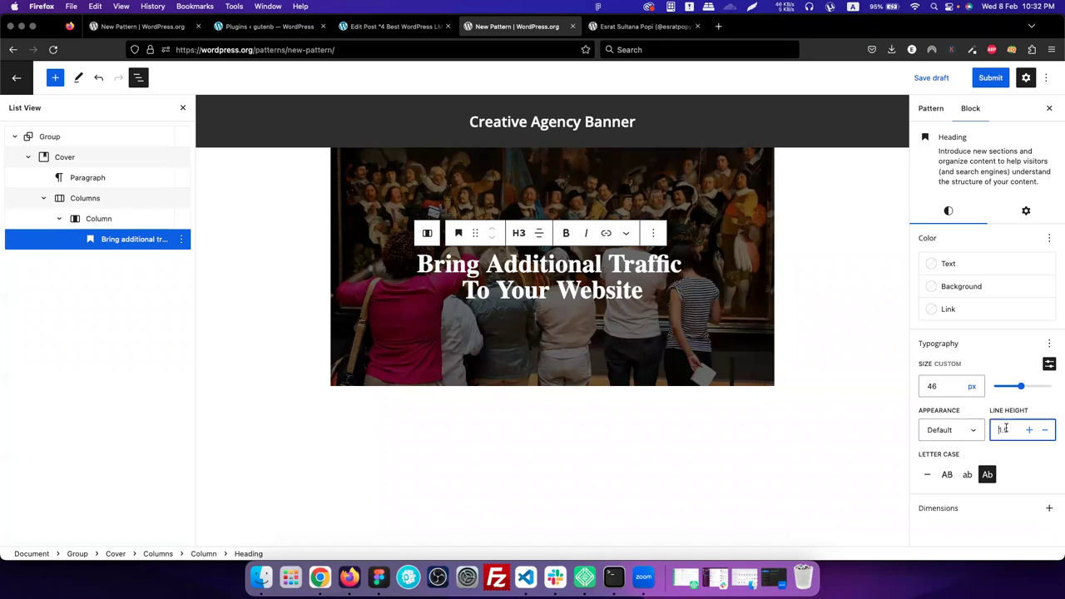
key("BackSpace")
key("BackSpace")
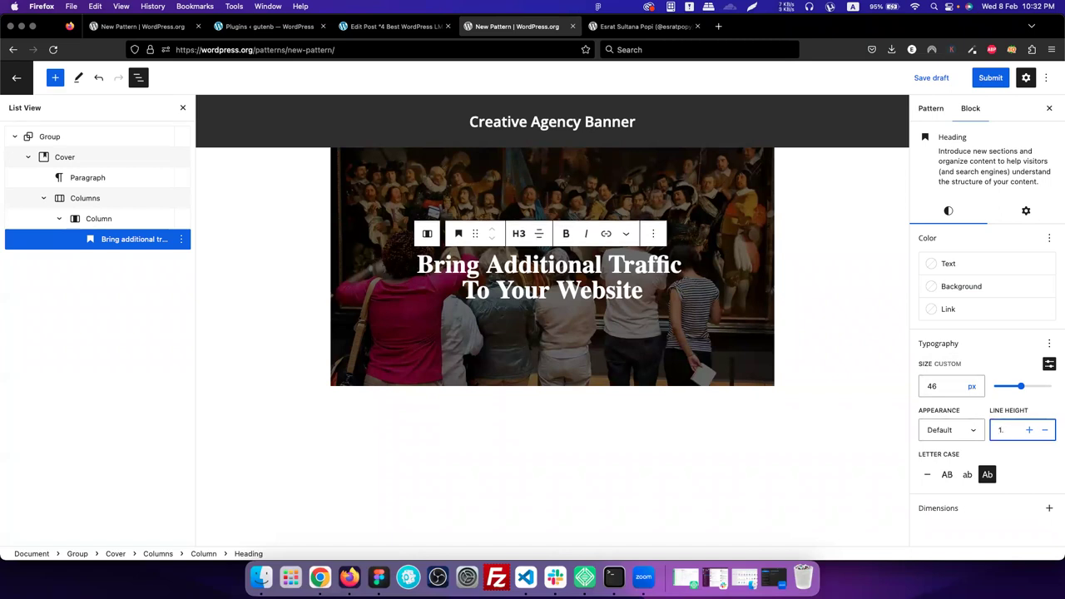
type(".3")
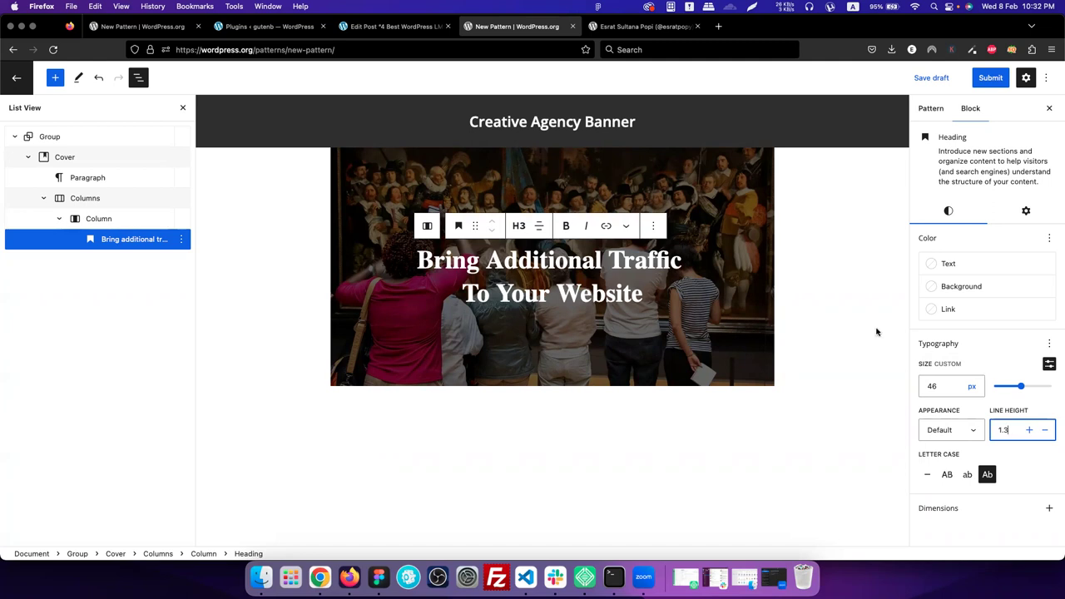
left_click(869, 293)
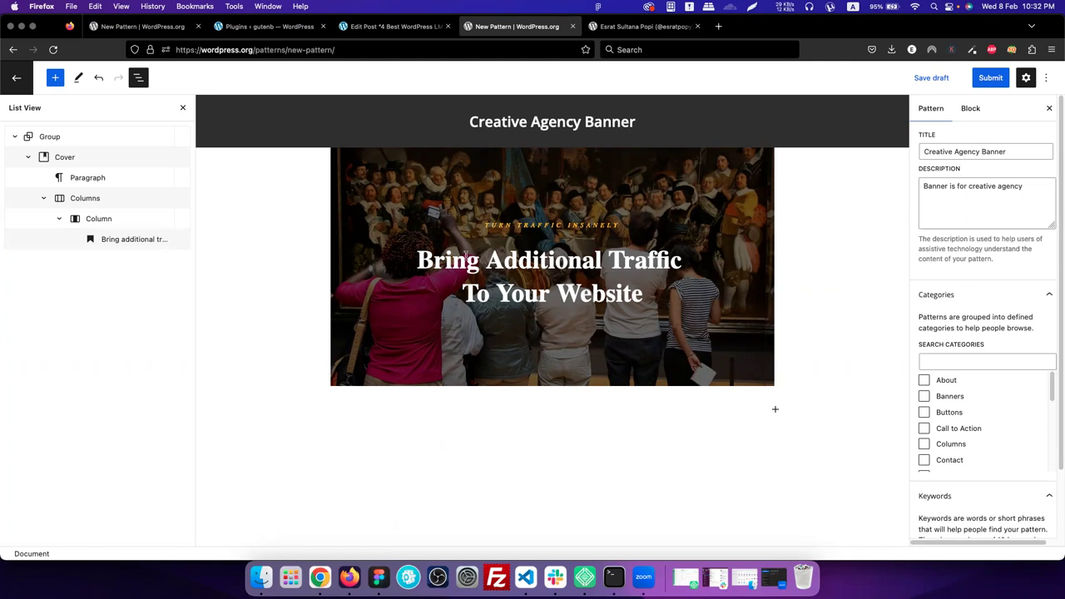
Insert an empty paragraph before the heading inside the Column
left_click(647, 293)
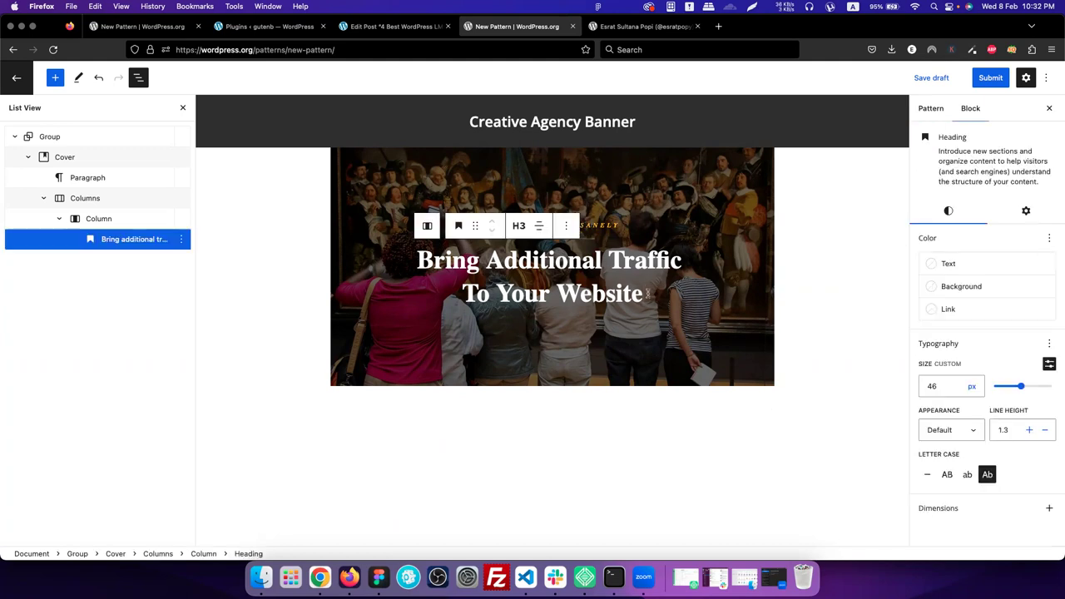
key("super+alt+t")
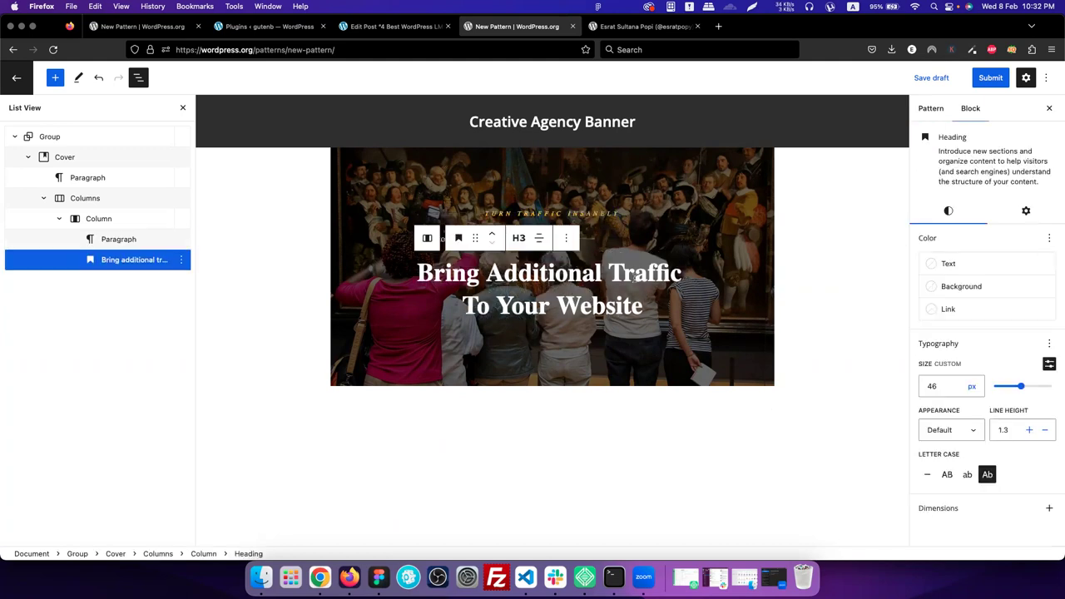
key("super+z")
left_click(613, 256)
left_click(467, 251)
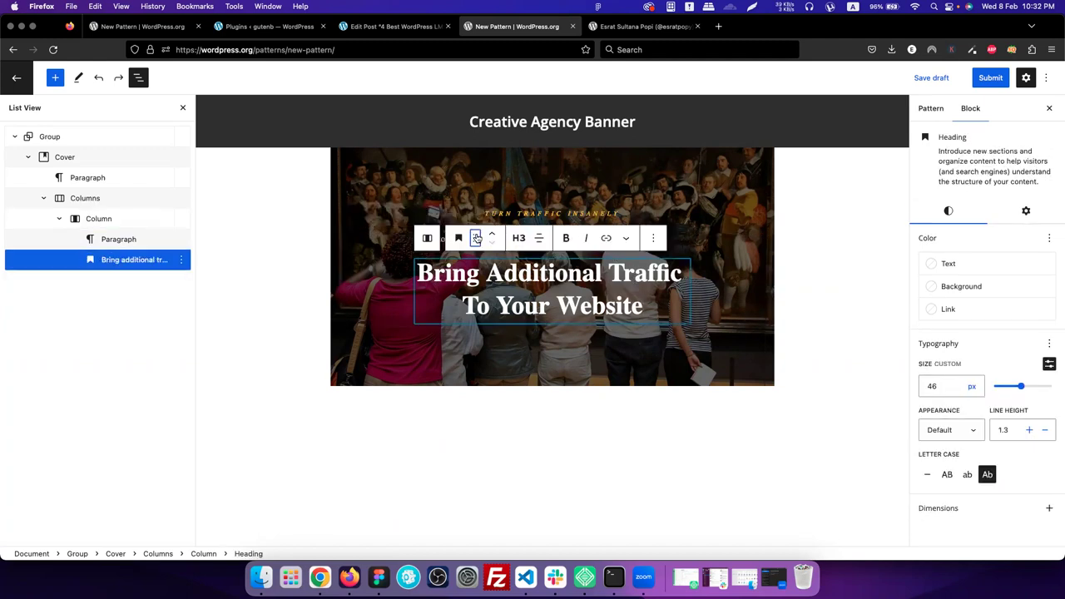
left_click(646, 244)
left_click(491, 239)
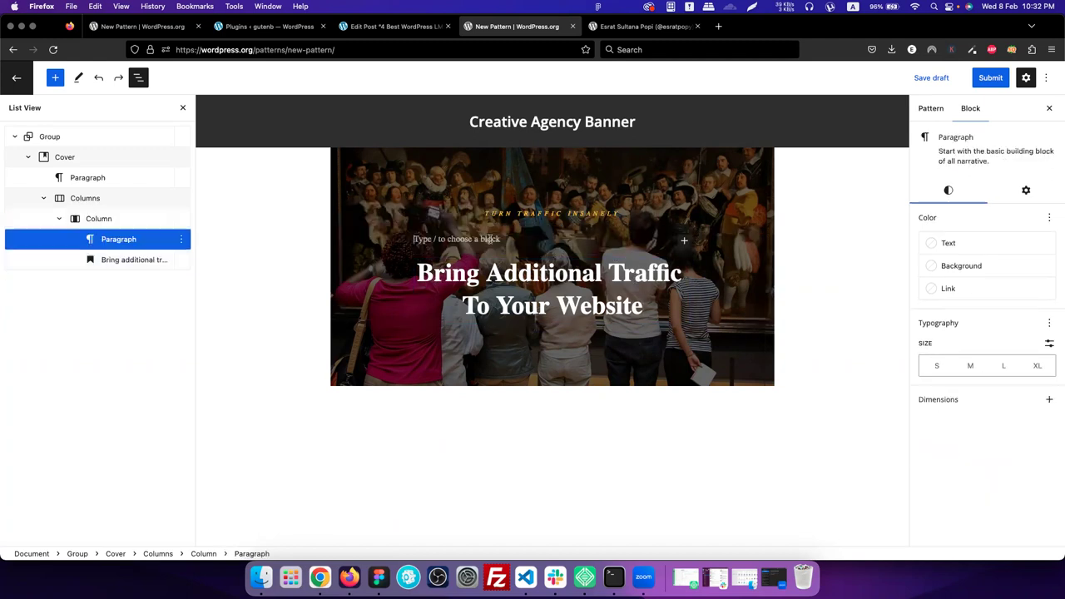
Copy the "SEO is a digital marketing strategy" text from the finished banner and paste it into the empty paragraph
left_click(138, 26)
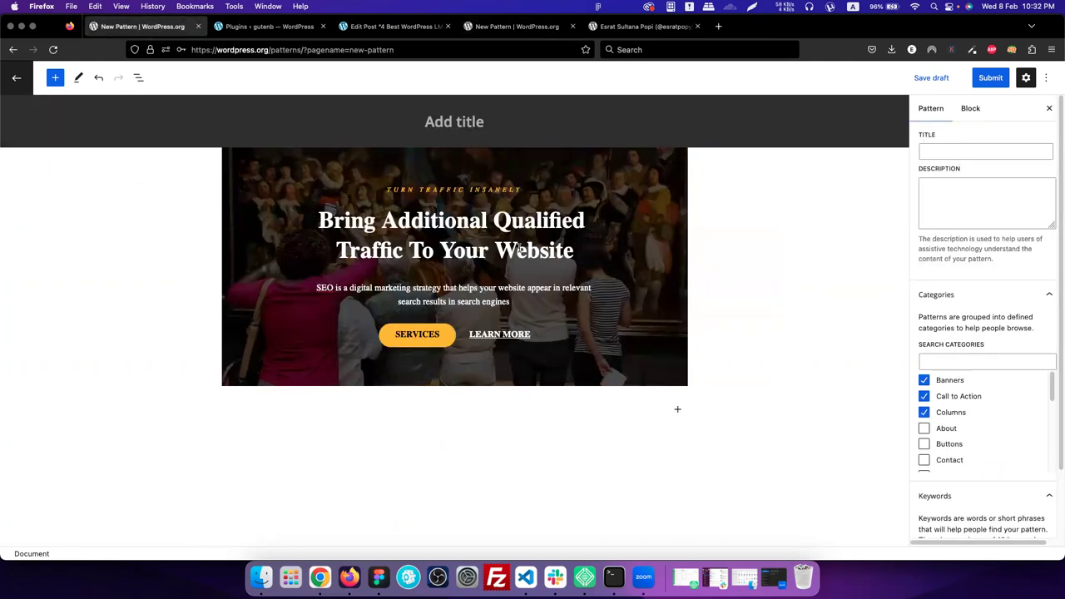
left_click_drag(533, 308, 311, 285)
key("super+c")
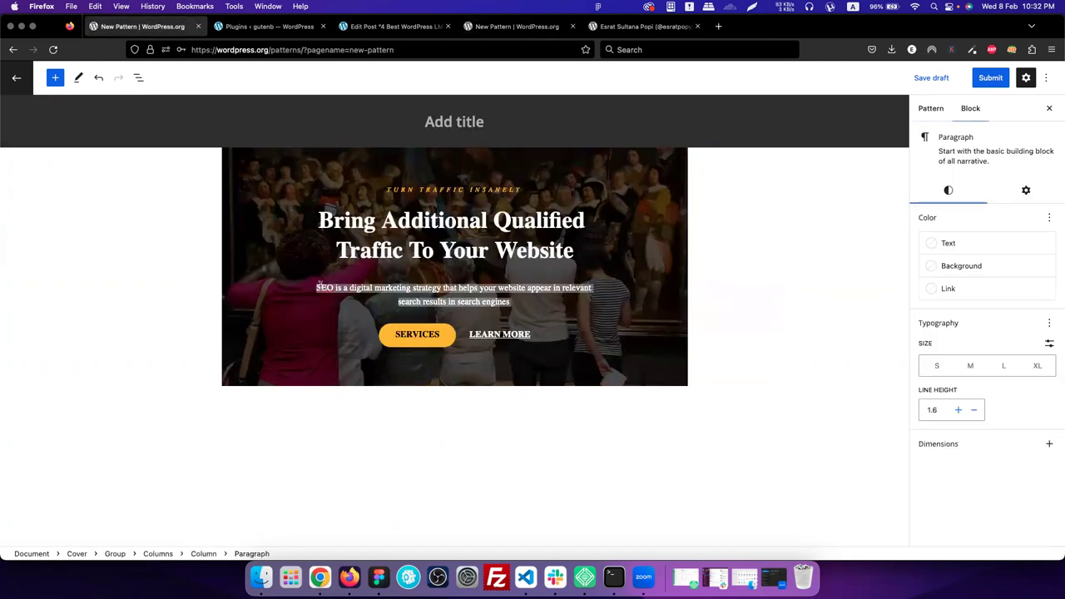
left_click(490, 27)
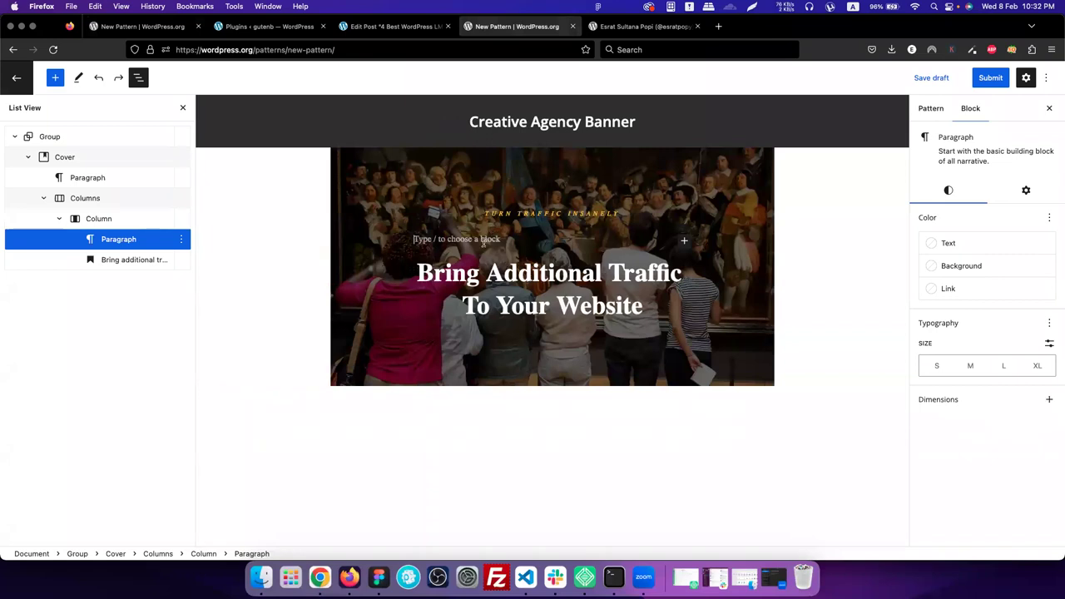
key("super+v")
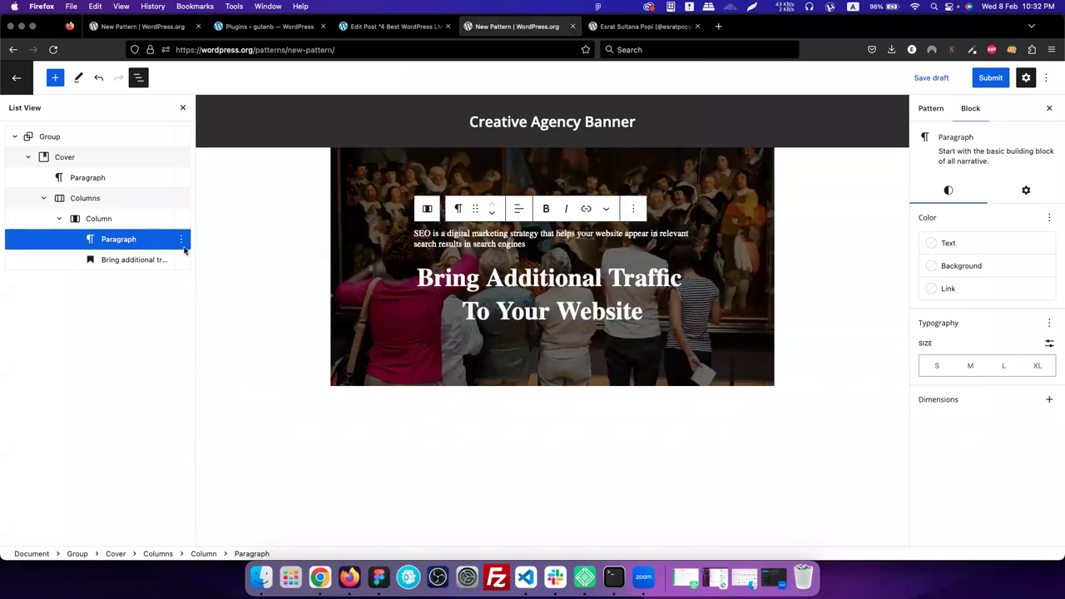
Place the heading above the SEO paragraph in the Column and center the paragraph's text
mouse_move(135, 247)
left_mouse_down()
mouse_move(138, 261)
mouse_move(116, 261)
mouse_move(158, 259)
mouse_move(119, 256)
left_mouse_up()
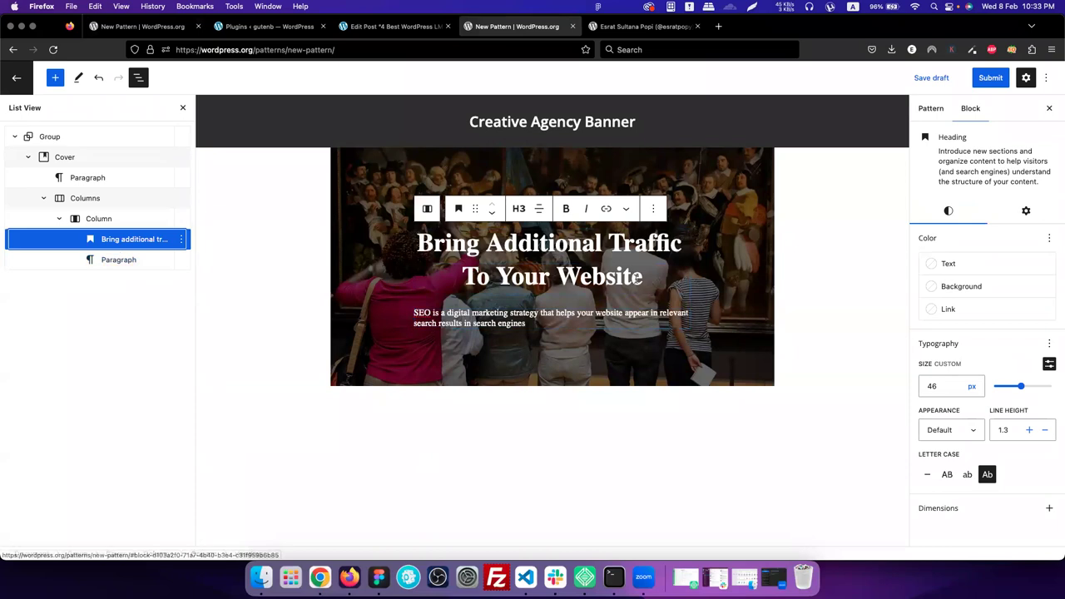
left_click(558, 323)
left_click(519, 289)
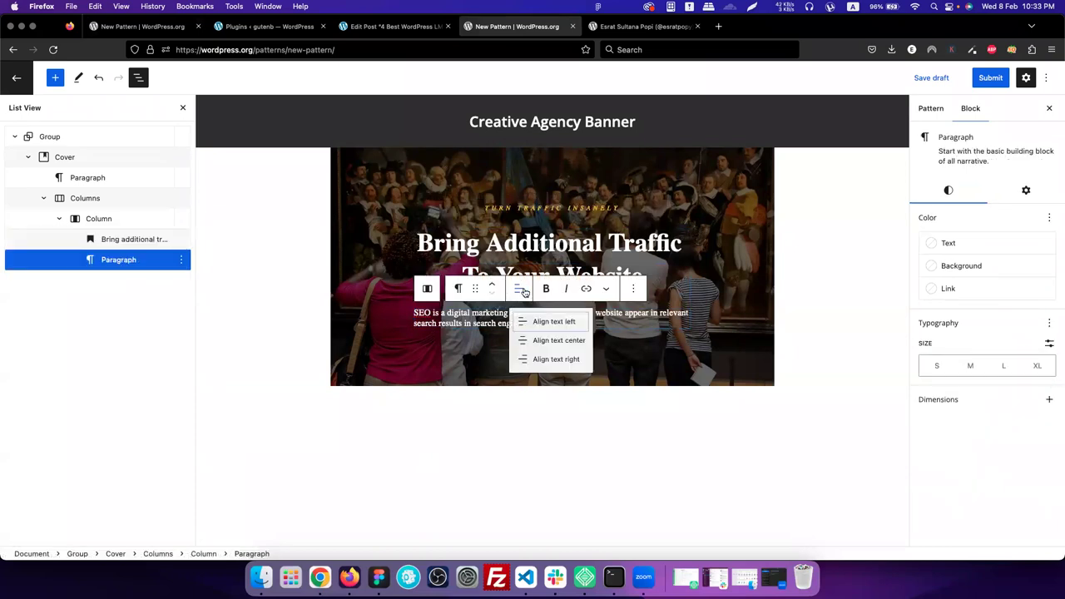
left_click(561, 341)
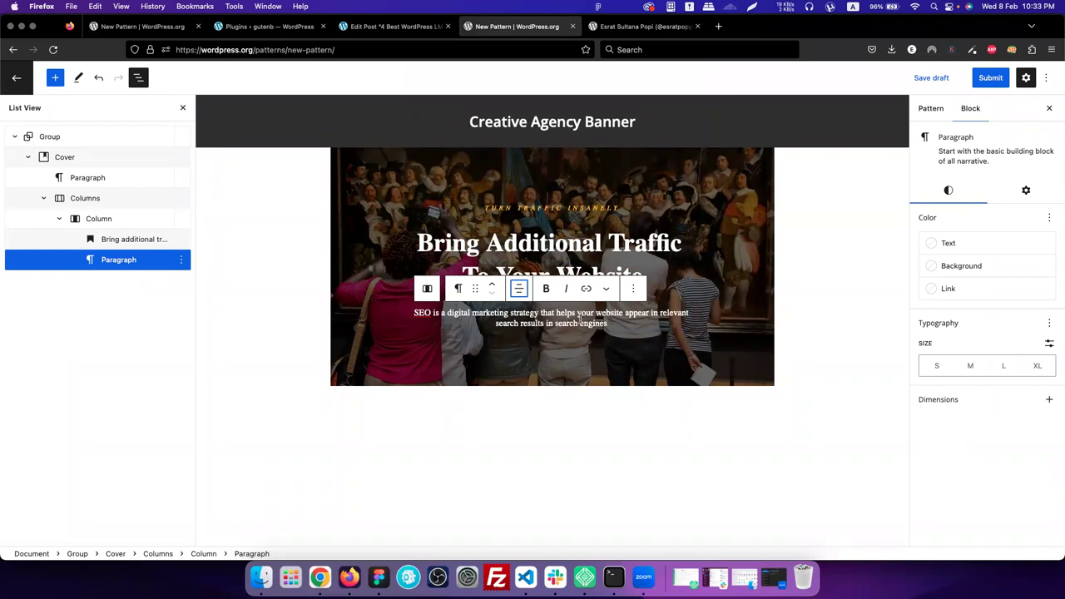
left_click(723, 282)
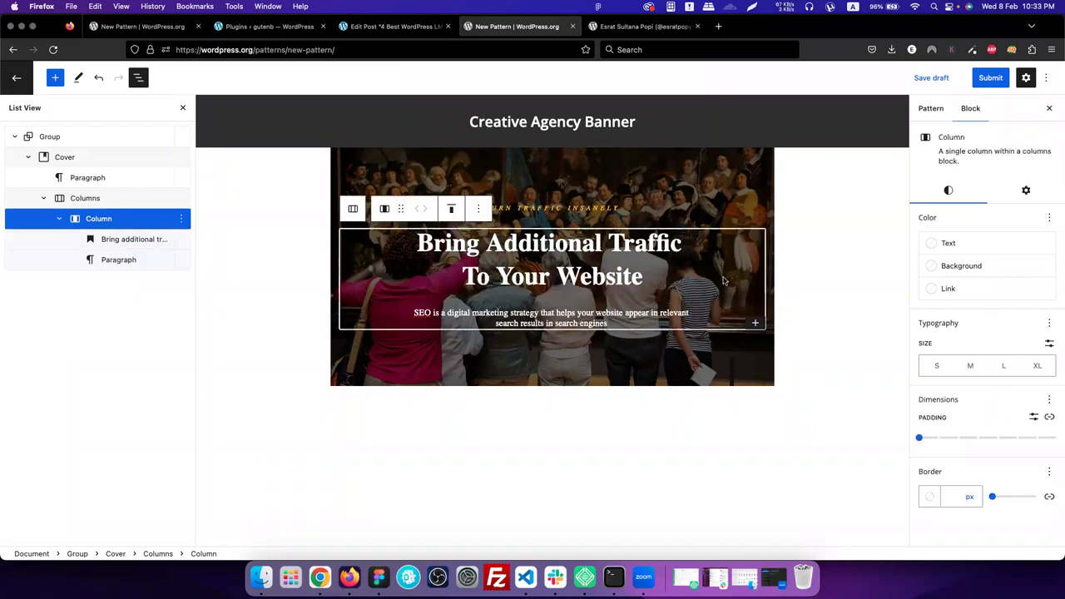
Set the SEO paragraph's font size to a custom 16 px
left_click(576, 323)
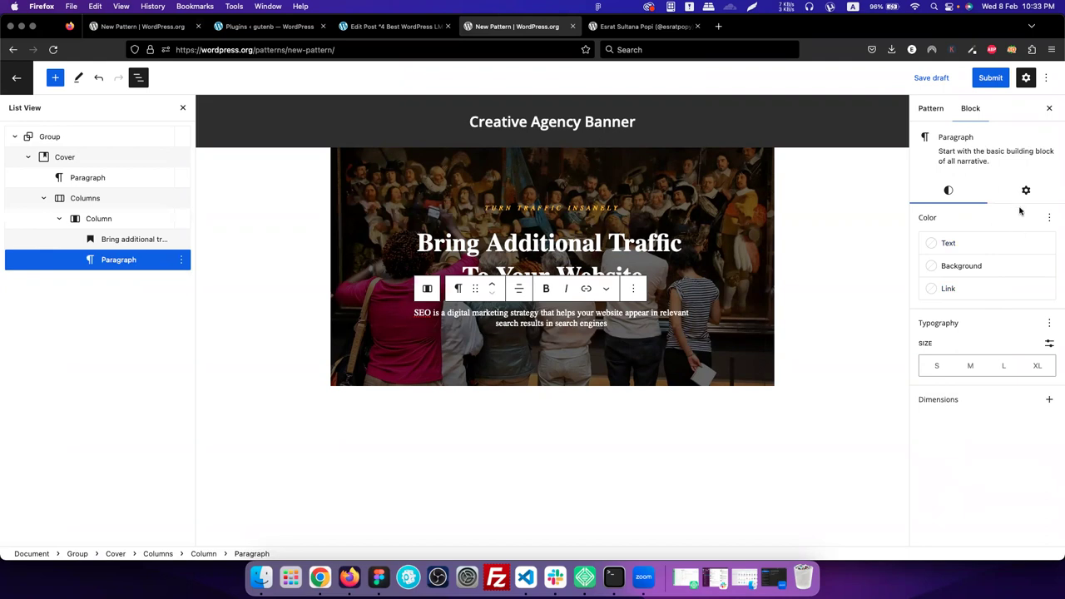
left_click(1050, 323)
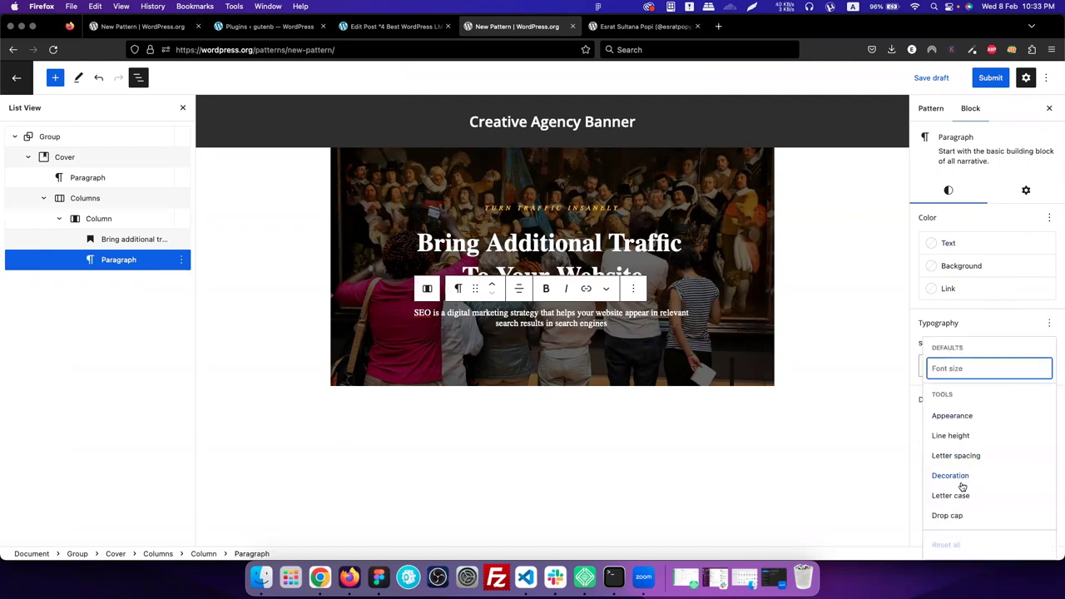
left_click(1006, 336)
left_click(1050, 343)
left_click(942, 367)
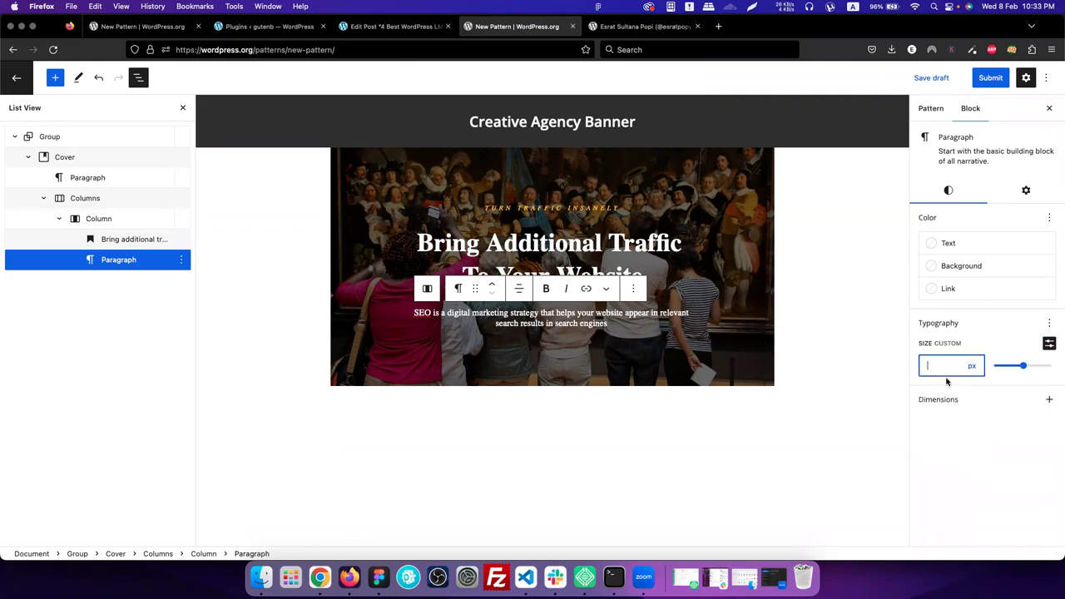
type("16")
Enable the line height option for the SEO paragraph and set its line height to 1.6
left_click(1050, 323)
left_click(955, 437)
left_click(1023, 336)
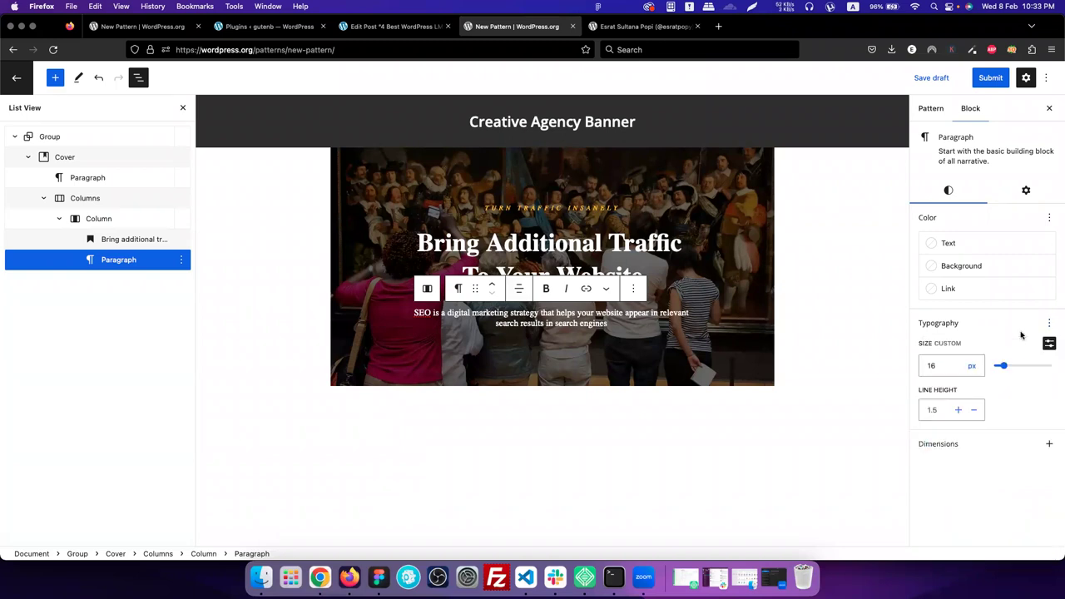
left_click(933, 409)
key("BackSpace")
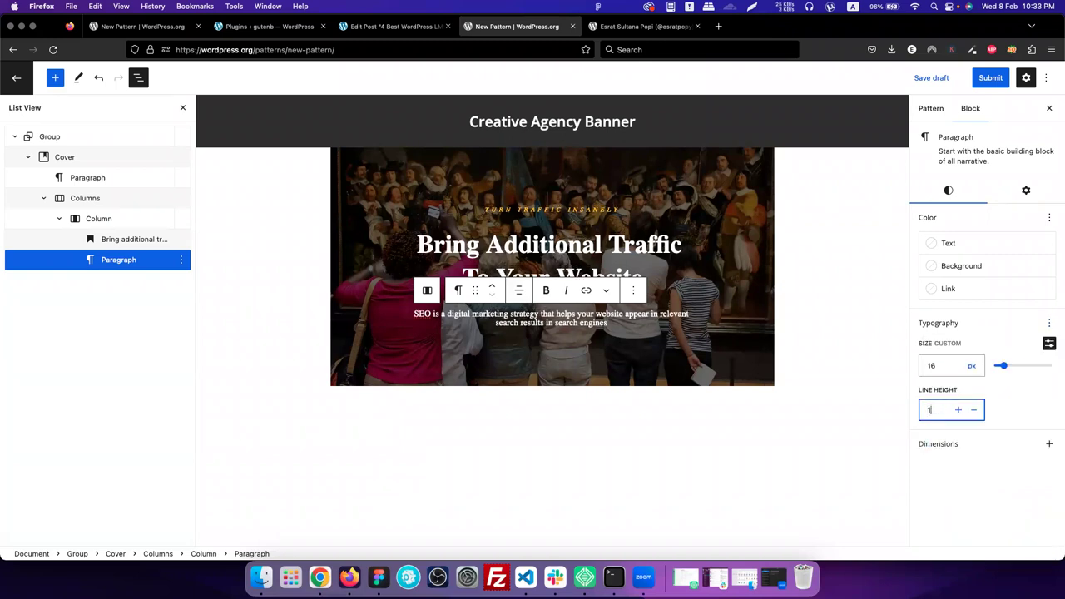
type(".6")
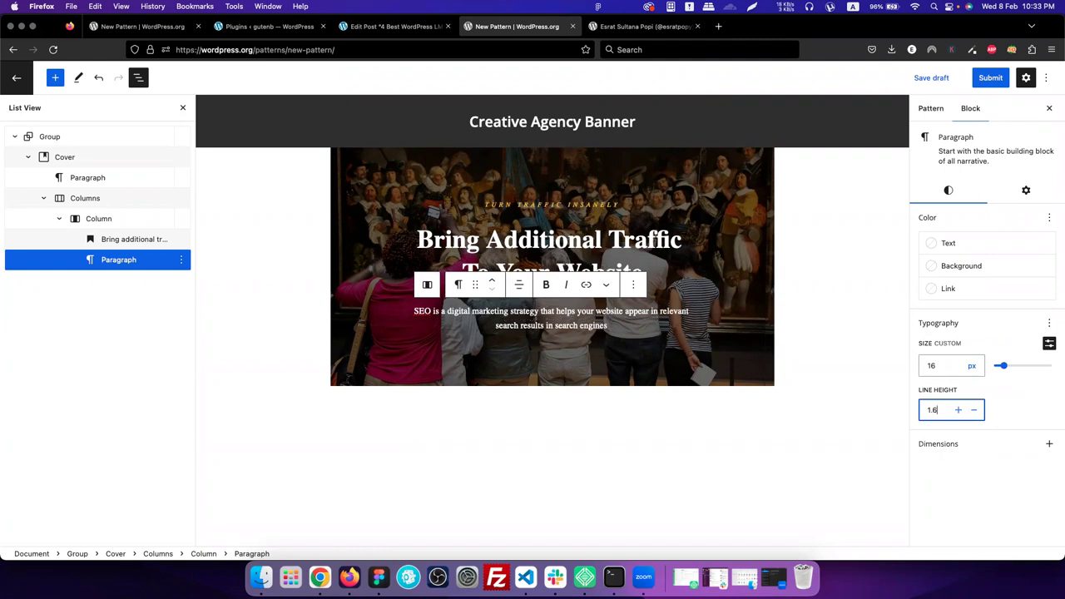
left_click(811, 330)
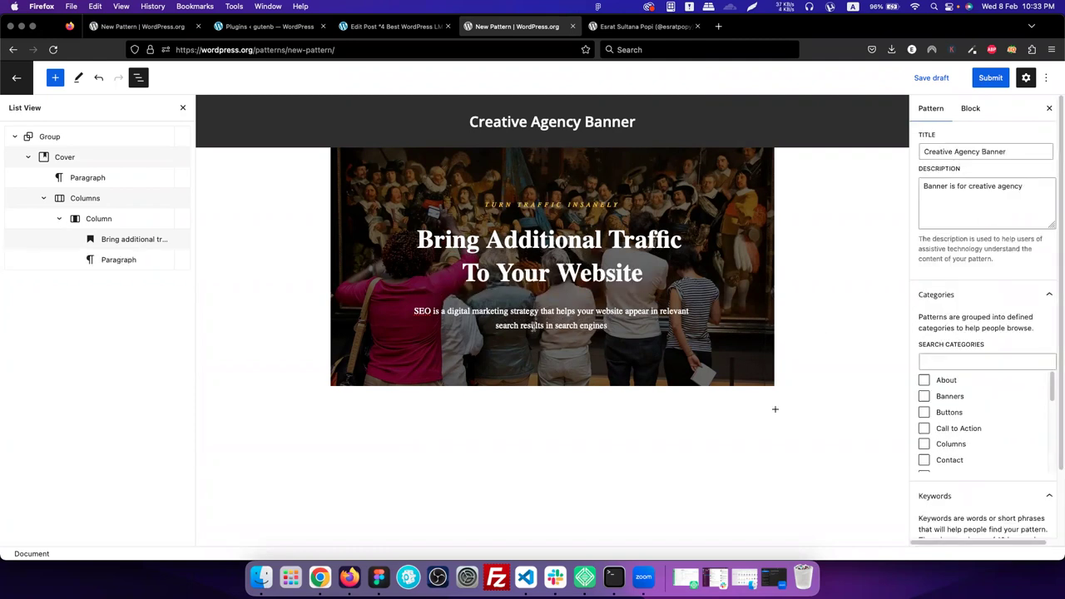
left_click(561, 284)
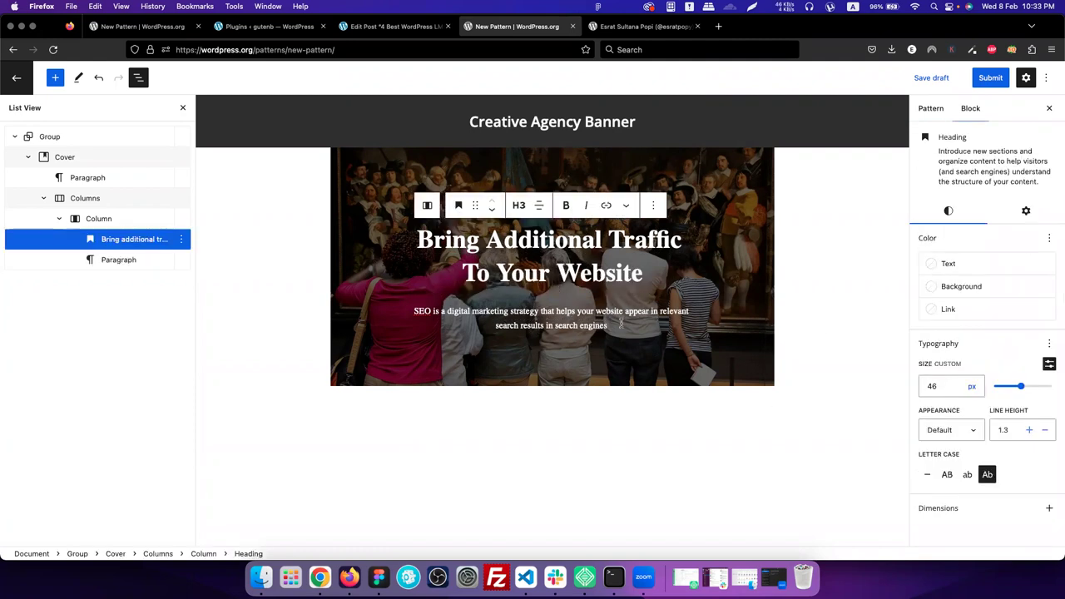
left_click(620, 325)
left_click(841, 304)
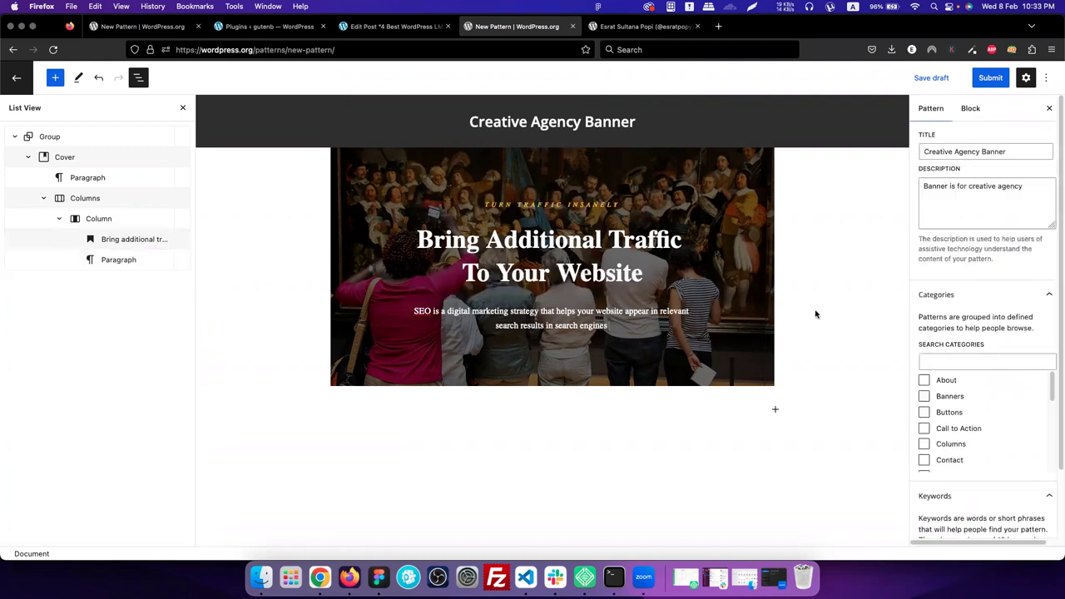
Check the finished banner, insert a Buttons block below the SEO paragraph and label its button "Services"
key("super+1")
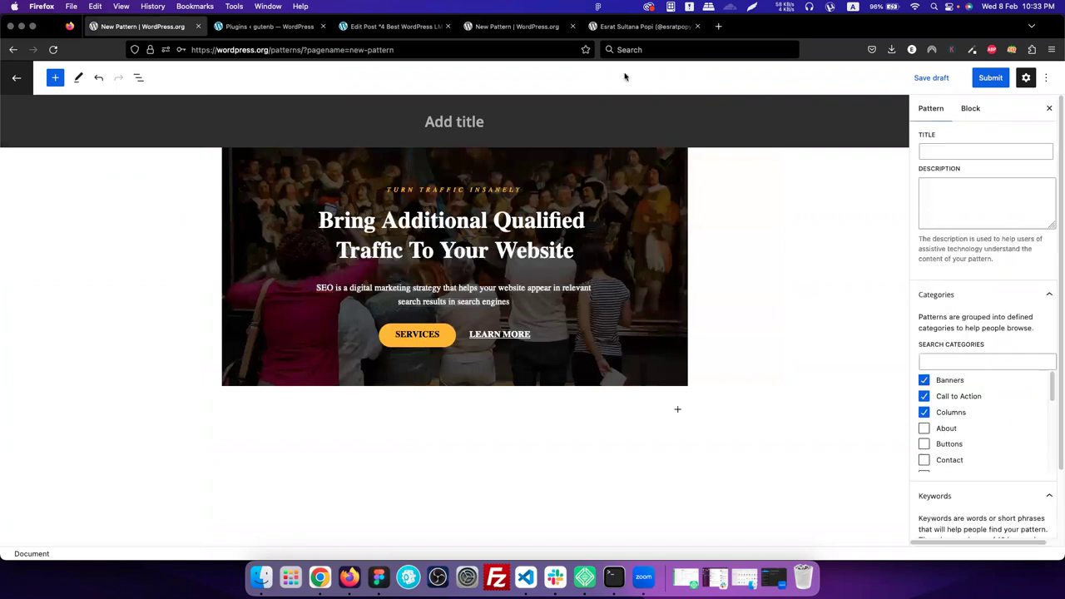
left_click(492, 26)
left_click(621, 329)
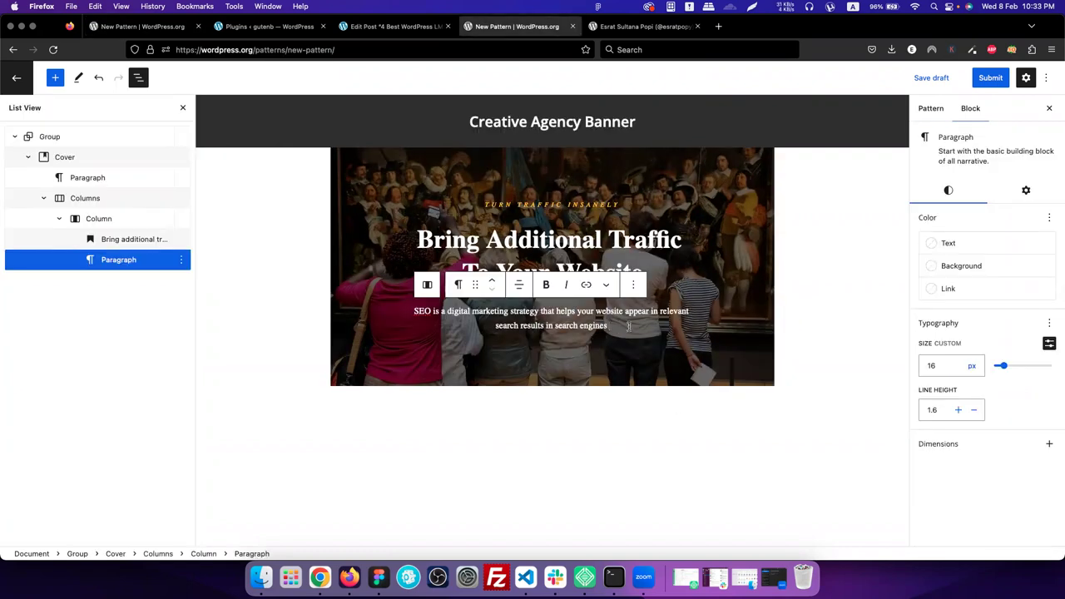
key("Return")
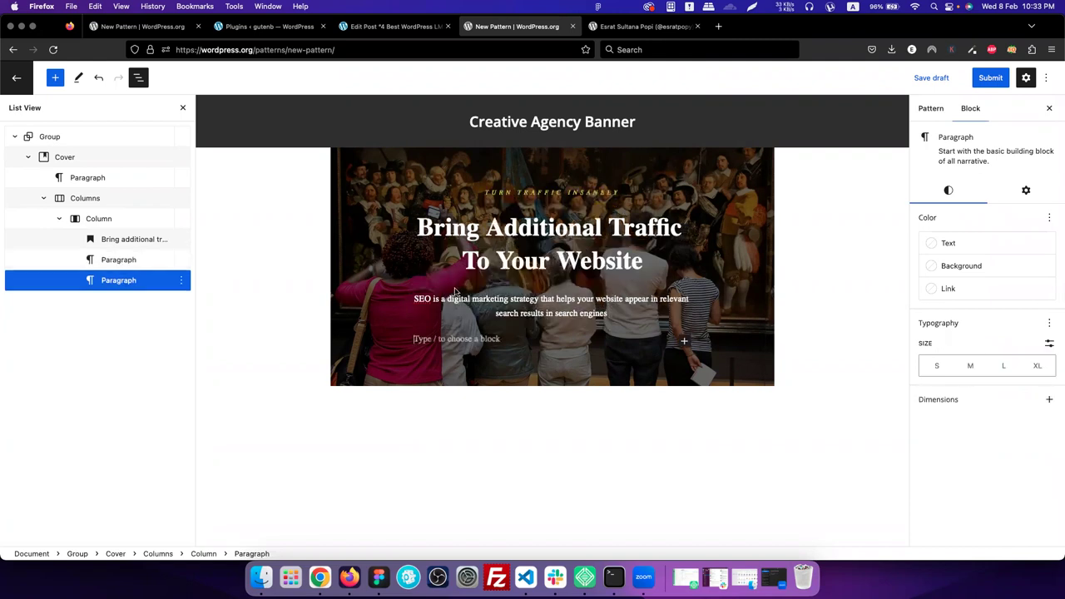
type("/butt")
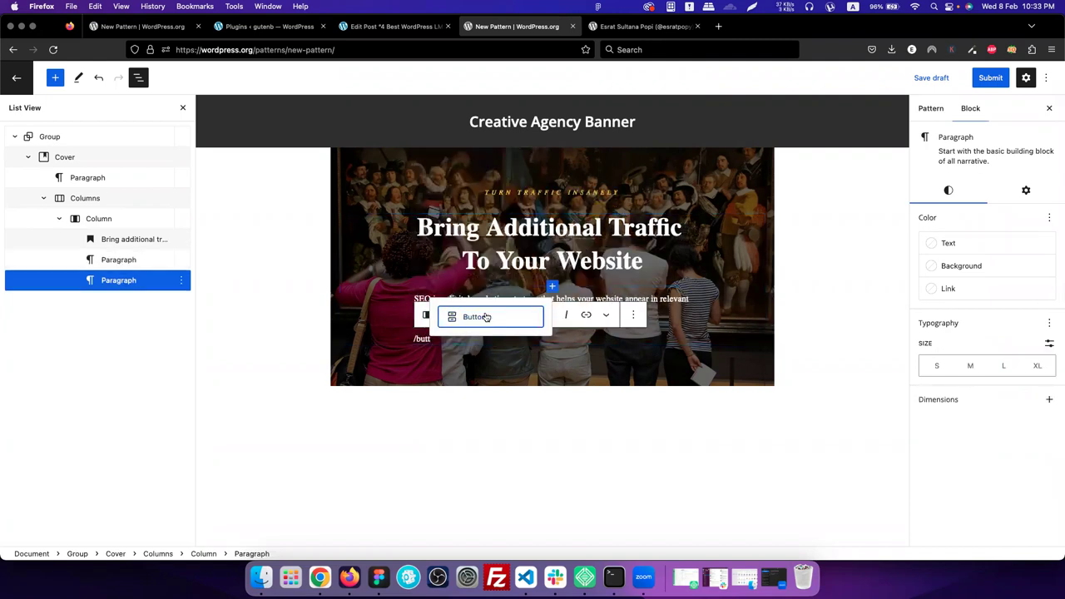
key("Return")
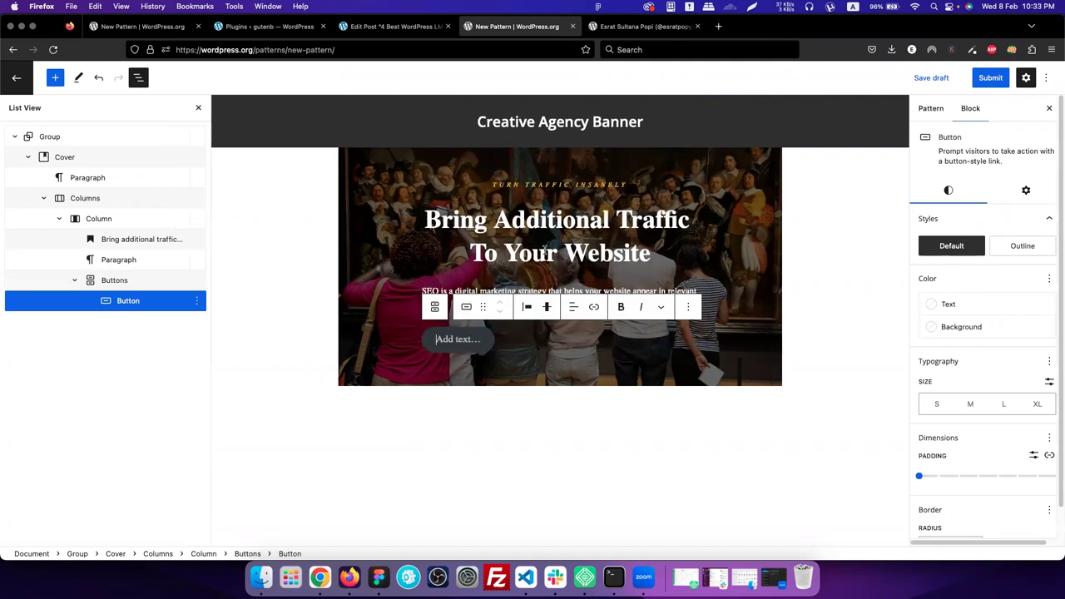
type("Services")
Set the Services button's background to luminous vivid amber (FCB900) and its text color to black
left_click(941, 326)
left_click(772, 441)
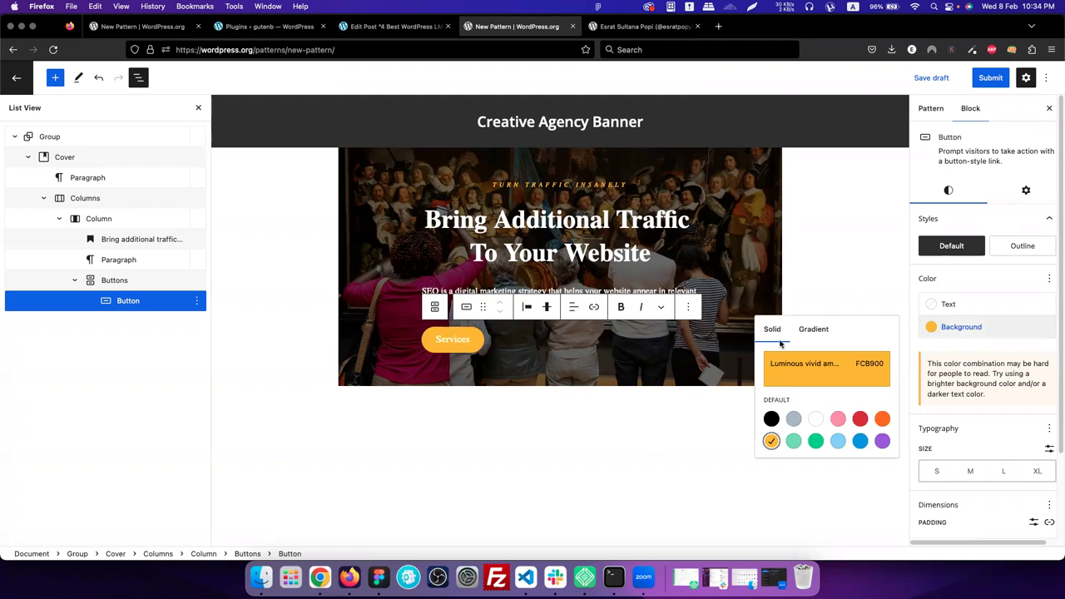
left_click(947, 305)
left_click(772, 370)
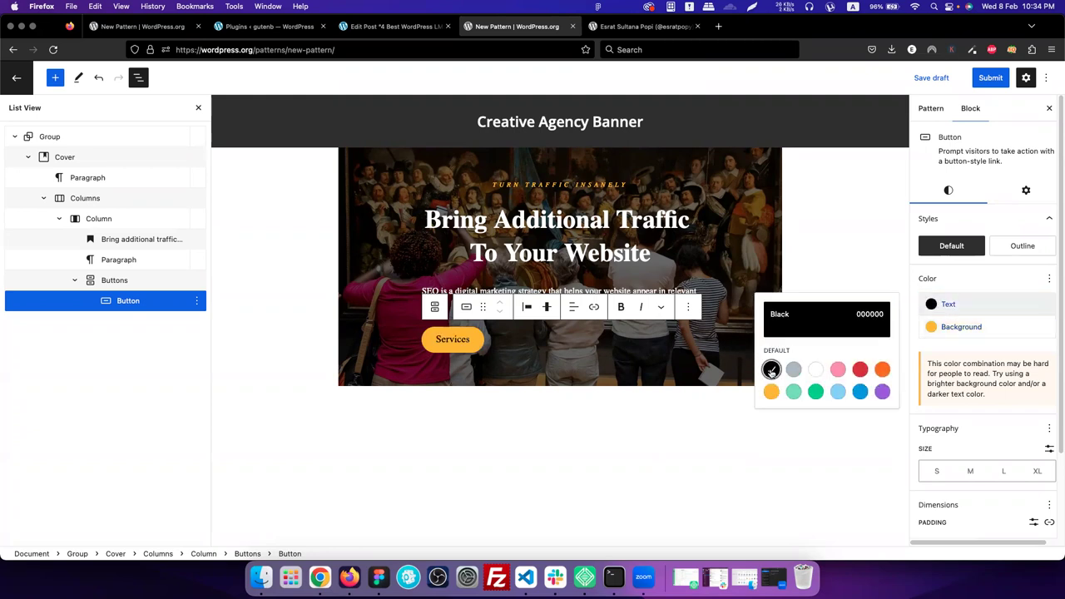
left_click(1009, 283)
Set the Services button's font size to a custom 16 px
scroll(987, 342, "down", 2)
scroll(984, 419, "up", 1)
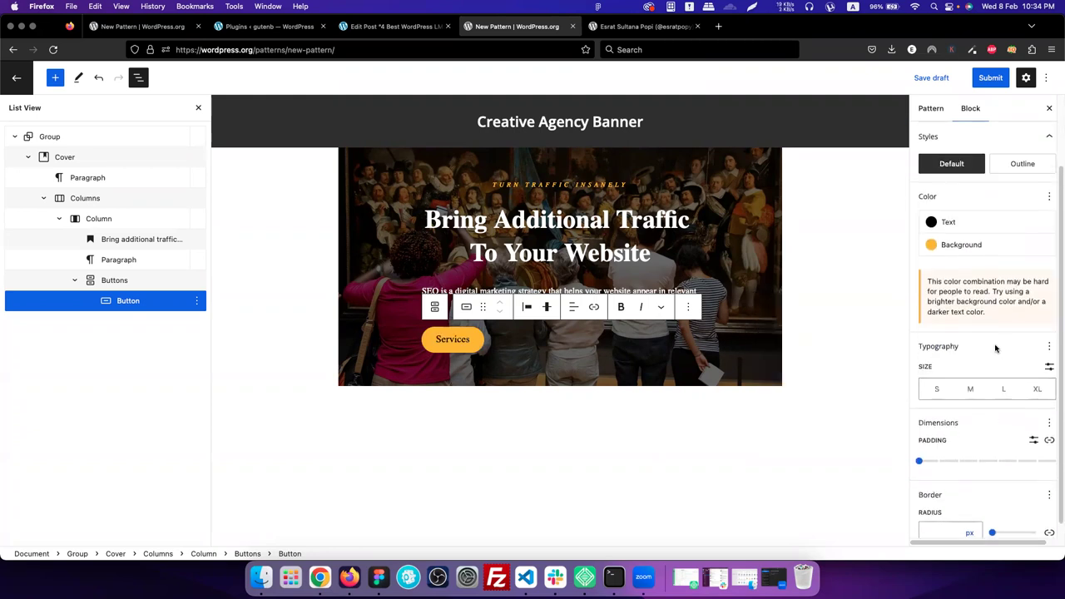
left_click(1050, 367)
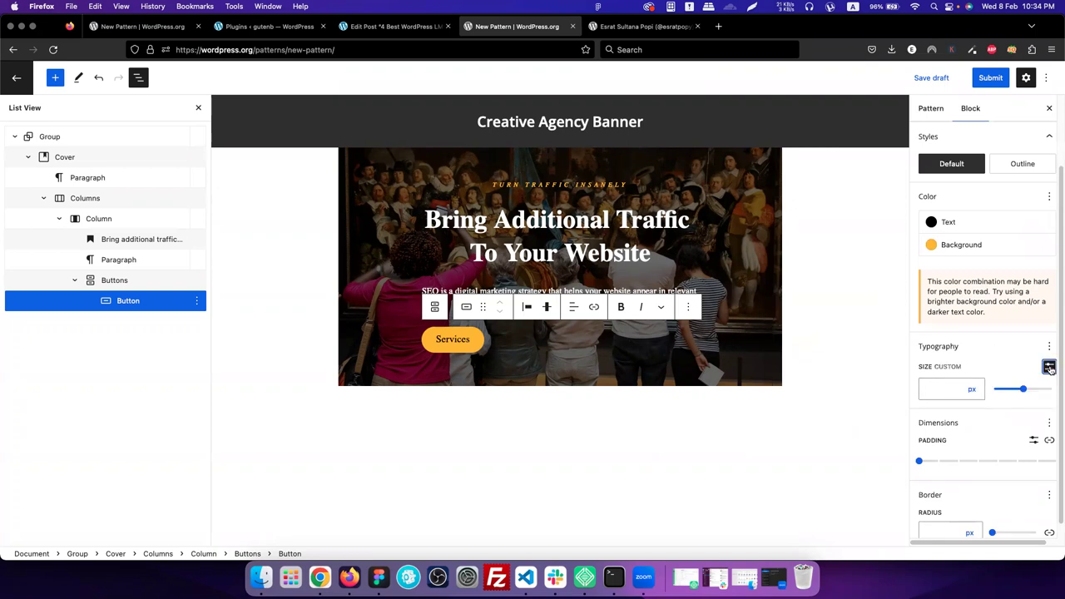
left_click(932, 392)
type("14")
key("BackSpace")
type("6")
left_click(1031, 354)
Enable the letter case option for the Services button and set its text to uppercase
left_click(1049, 347)
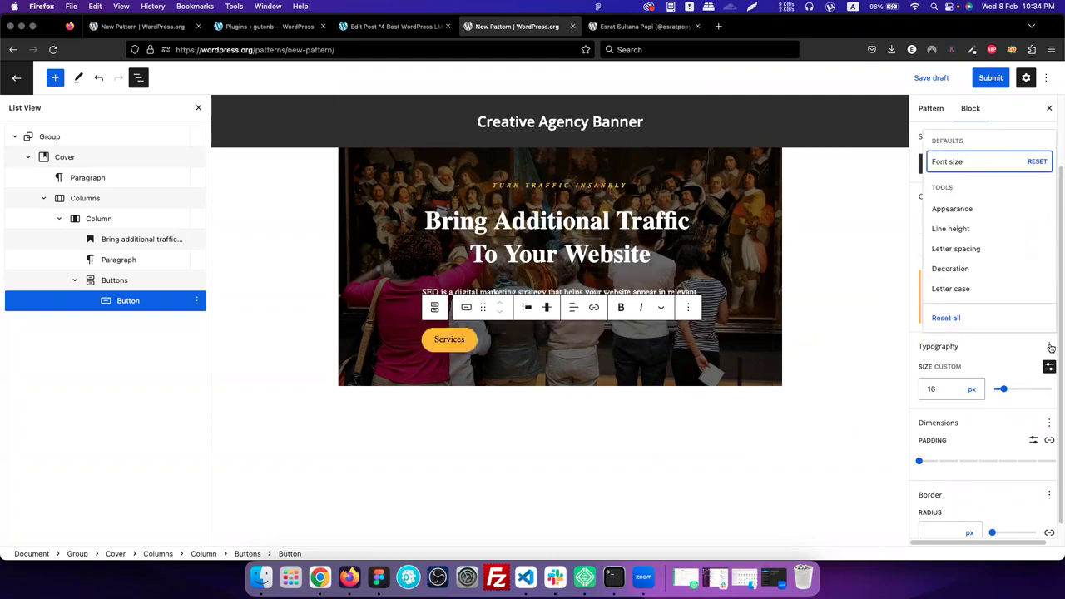
left_click(962, 289)
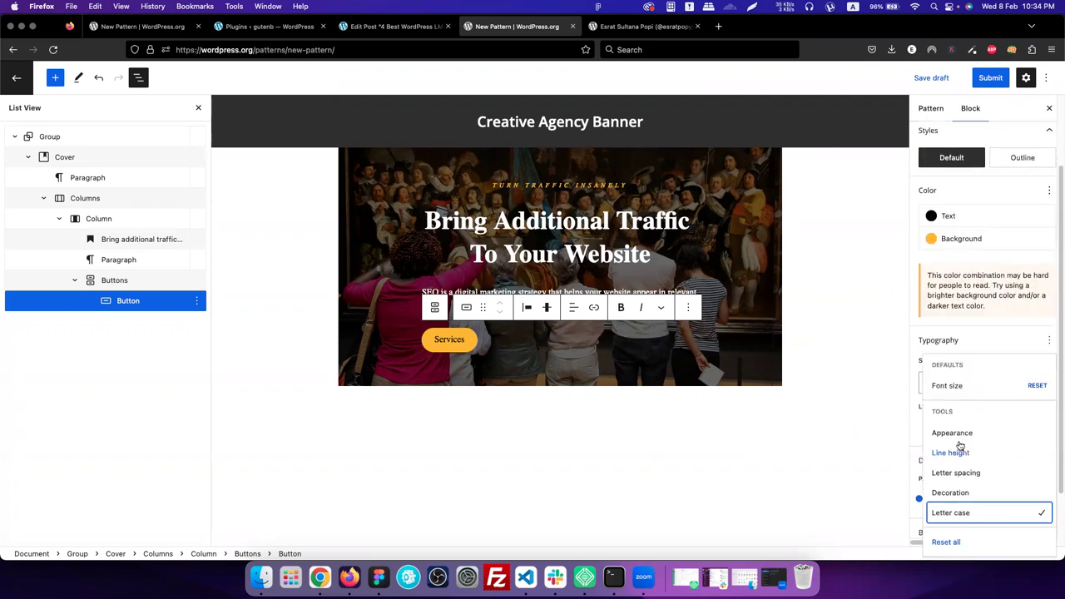
left_click(1008, 333)
left_click(947, 427)
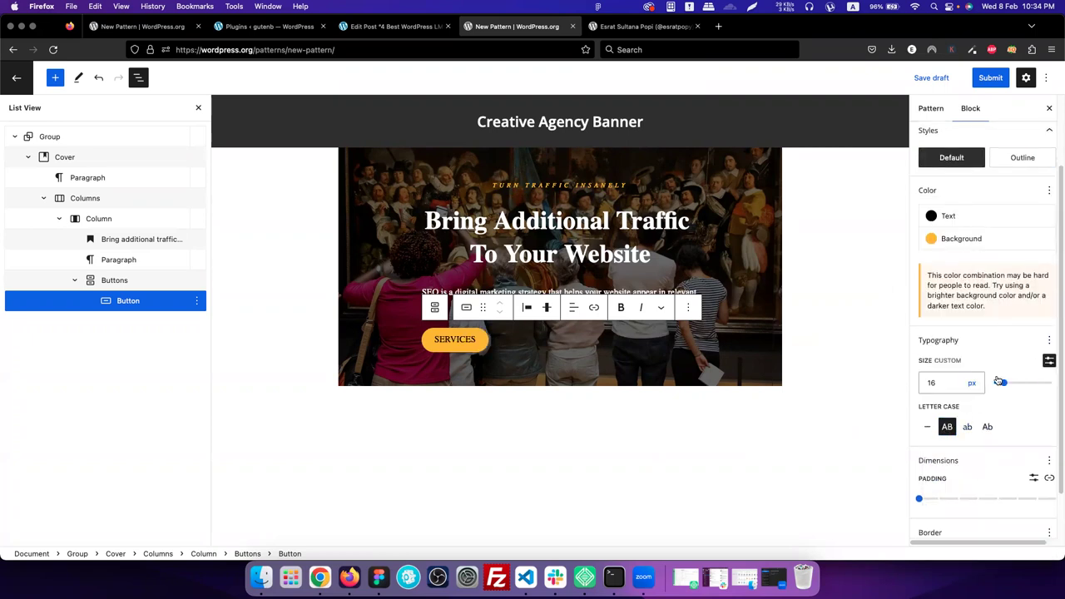
Set the Services button's border radius to 30 px
scroll(982, 503, "down", 2)
left_click(943, 518)
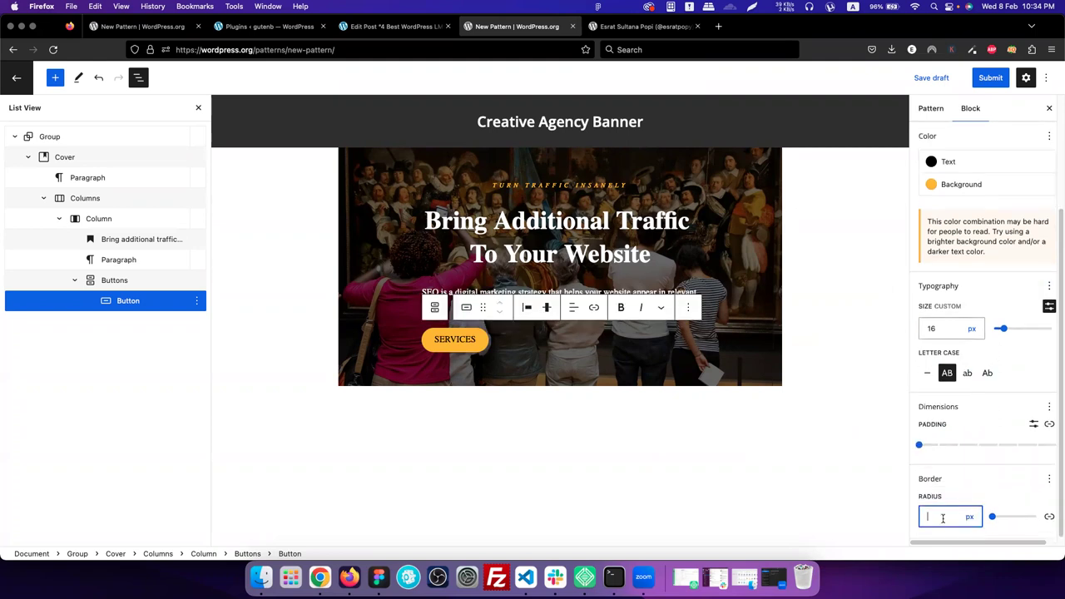
type("5")
key("BackSpace")
type("30")
left_click(1025, 465)
Unlink the Services button's padding sides and set the vertical padding to a custom 16 px
left_click(1034, 425)
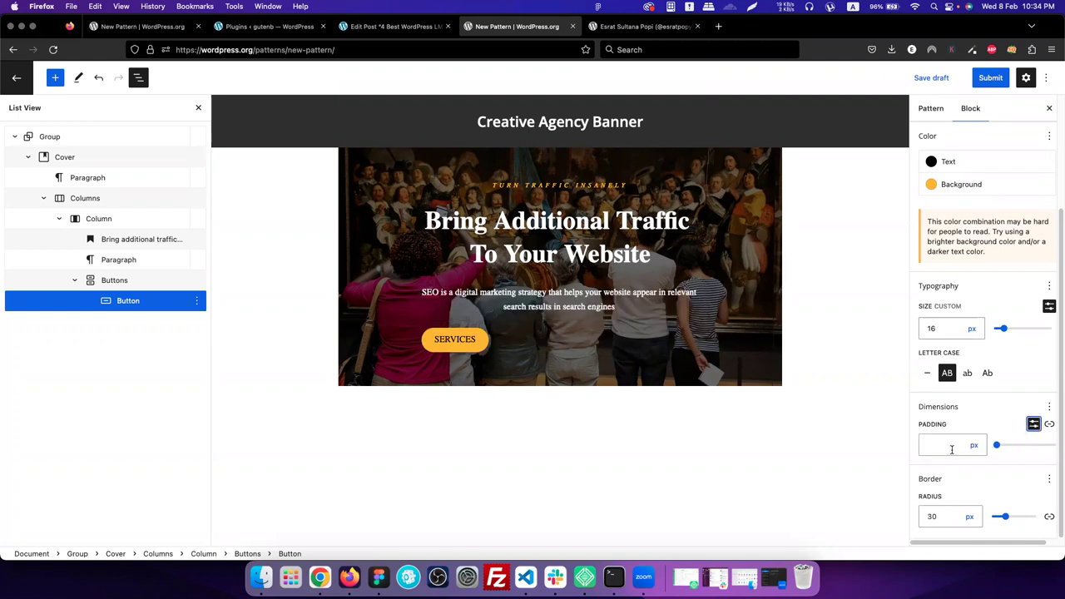
left_click(1049, 425)
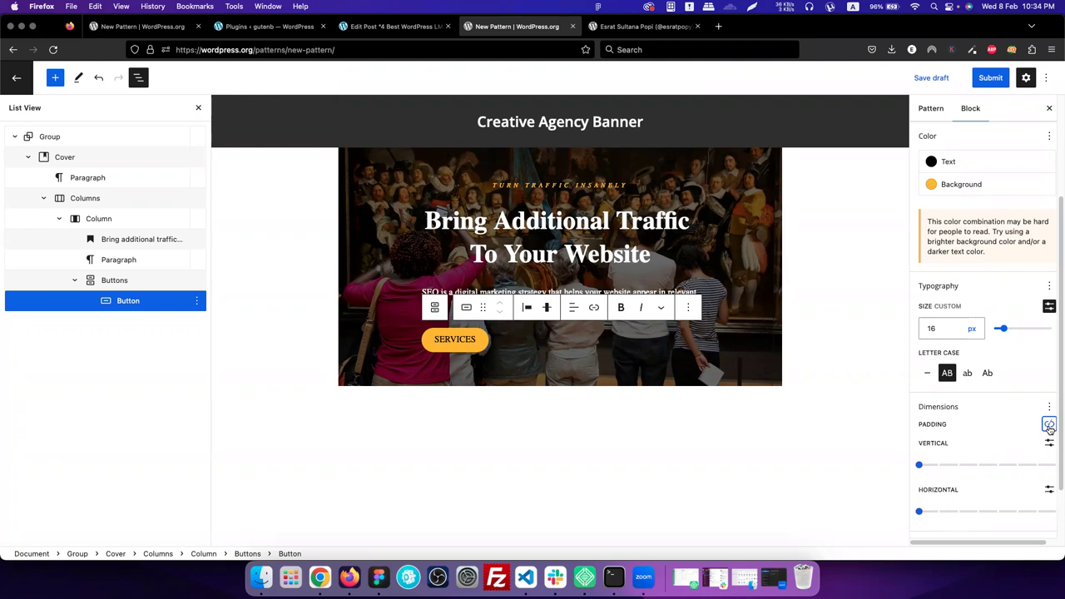
scroll(1013, 430, "down", 2)
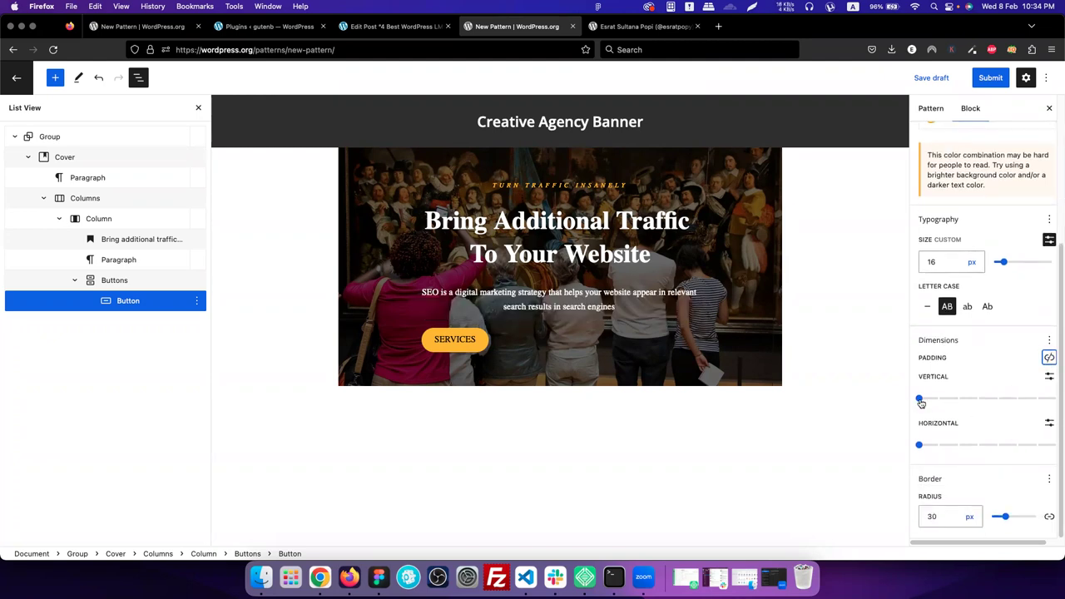
left_click(1050, 376)
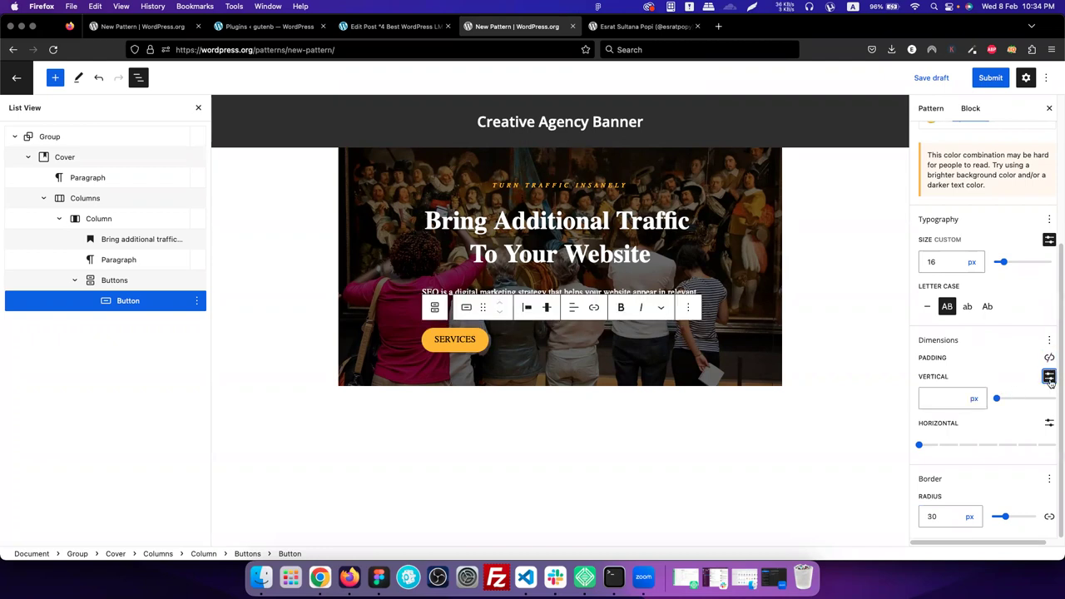
left_click(943, 398)
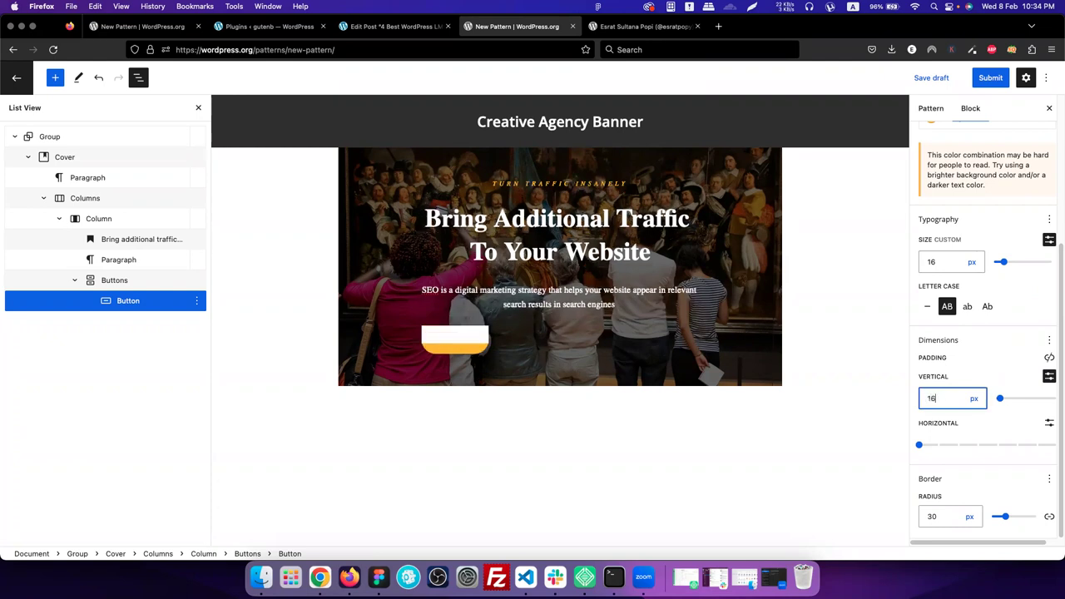
left_click(1031, 413)
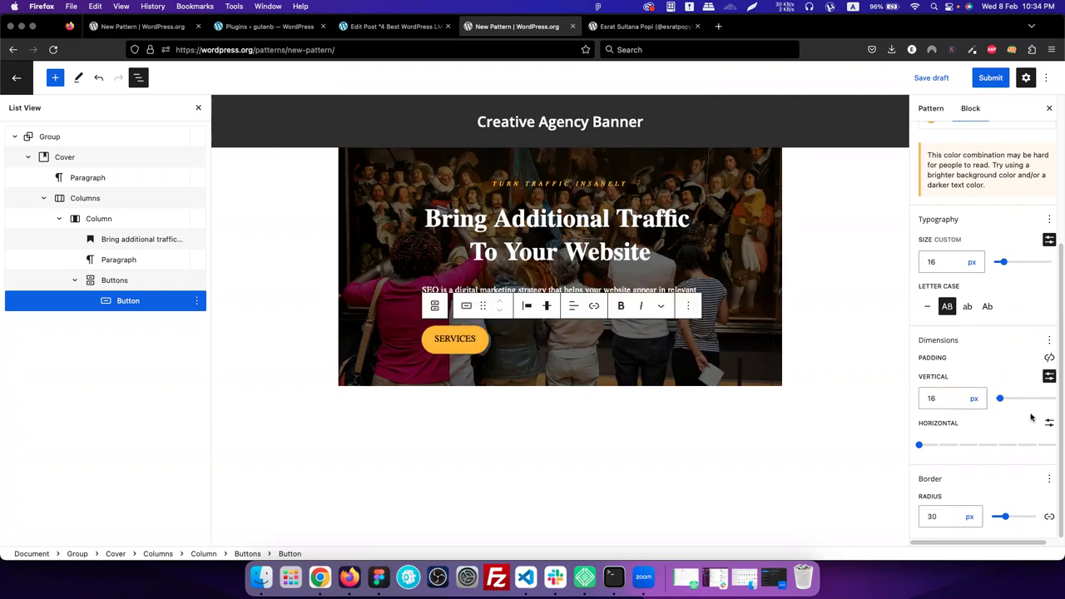
Set the Services button's horizontal padding to a custom 25 px
left_click(1050, 426)
left_click(939, 442)
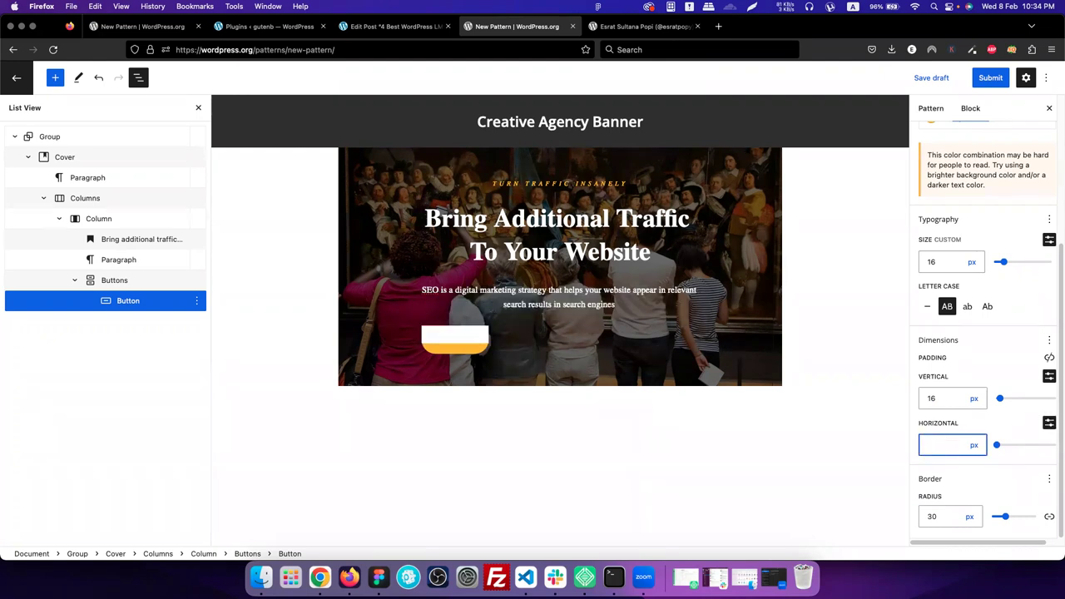
type("25")
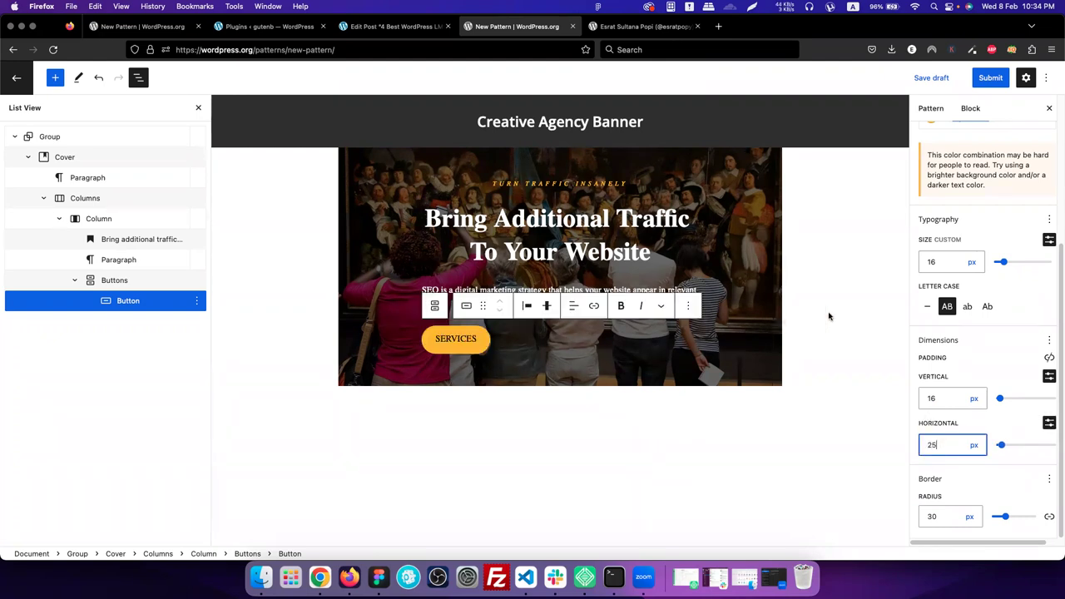
left_click(833, 316)
left_click(471, 337)
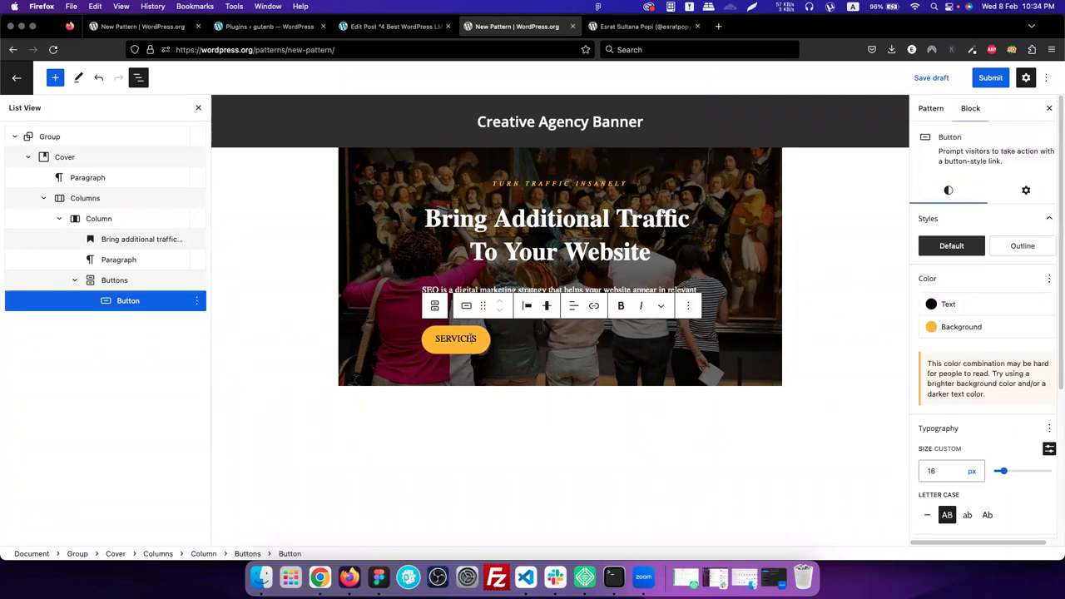
left_click(832, 345)
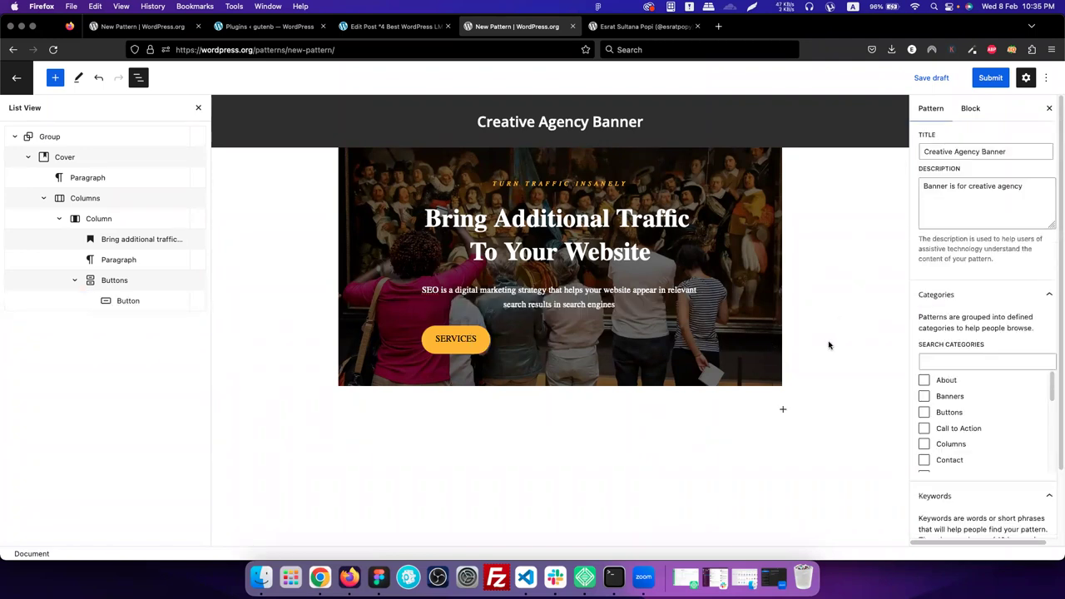
Justify the items of the Buttons block to the center
left_click(463, 343)
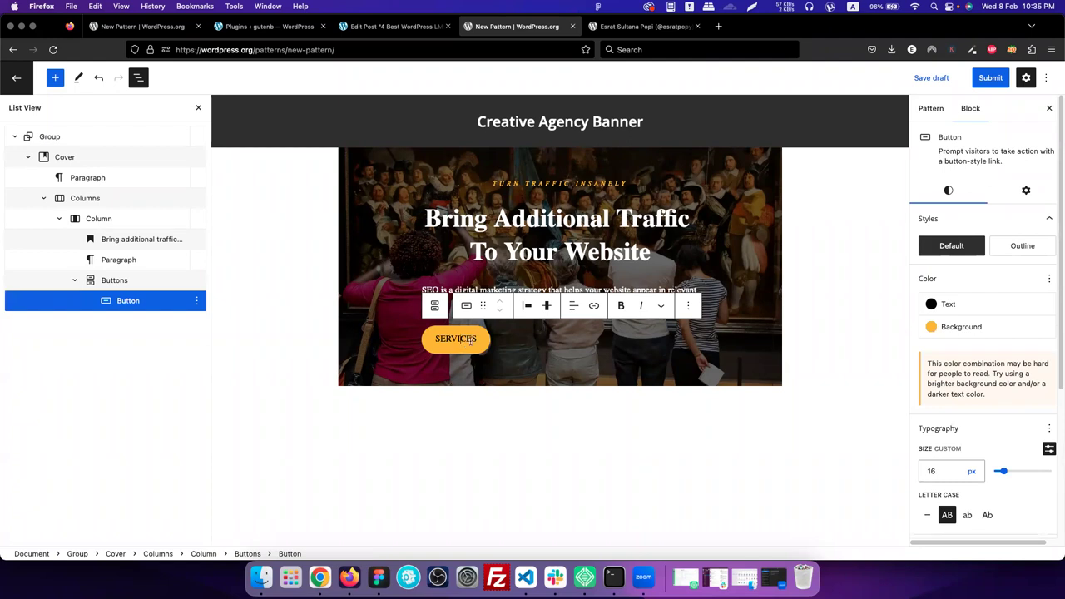
scroll(960, 399, "down", 2)
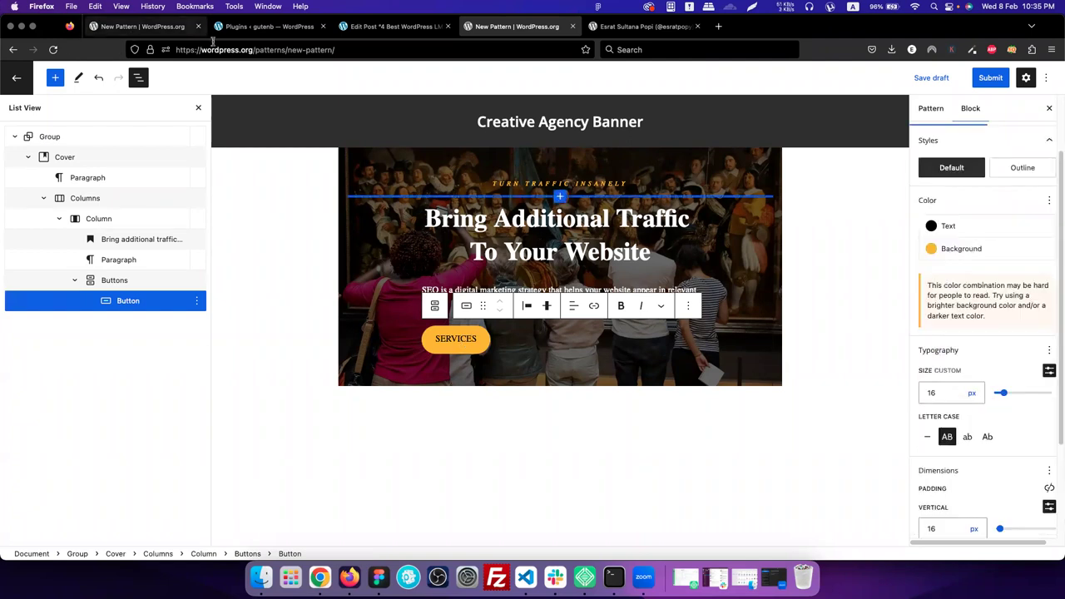
left_click(140, 26)
left_click(520, 26)
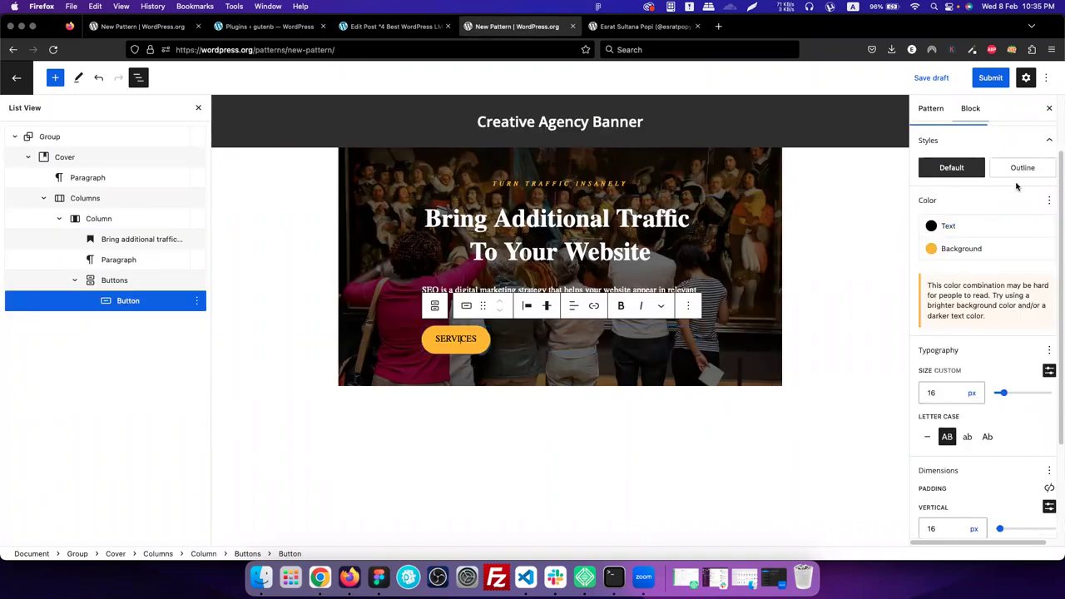
left_click(99, 283)
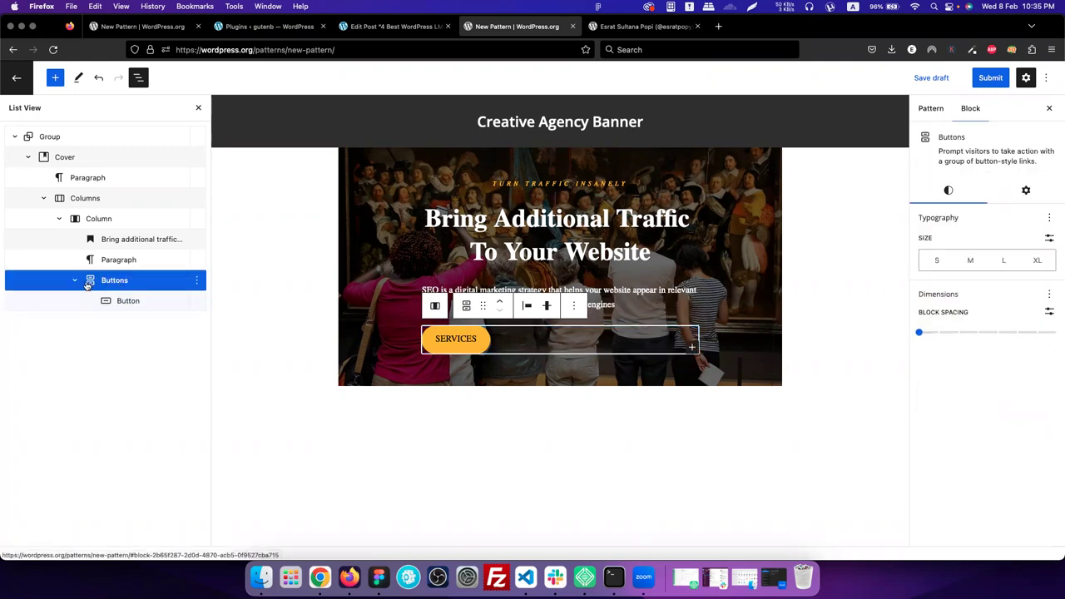
left_click(1028, 191)
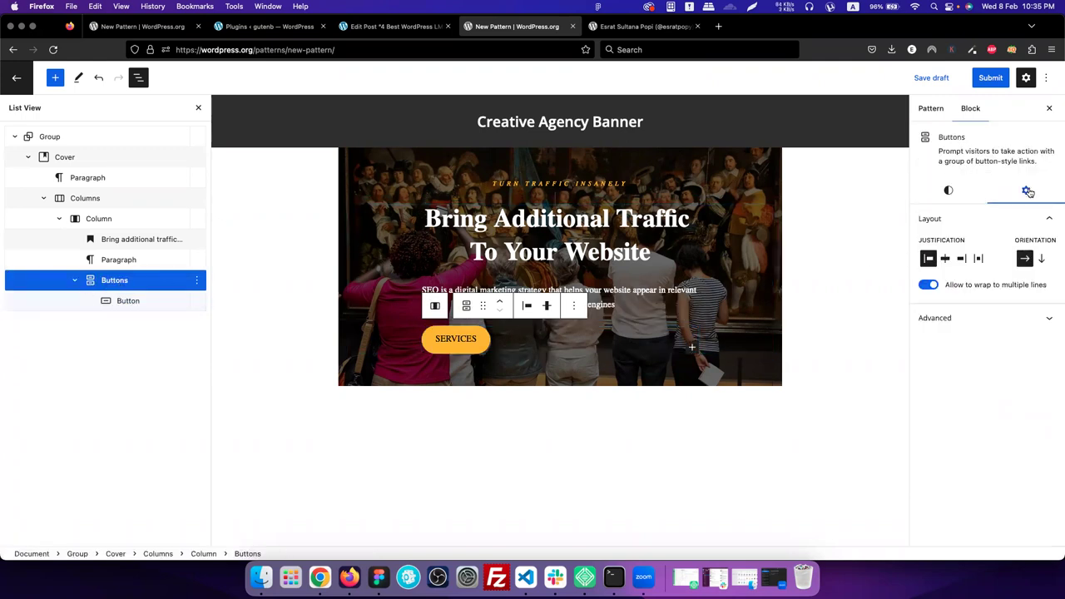
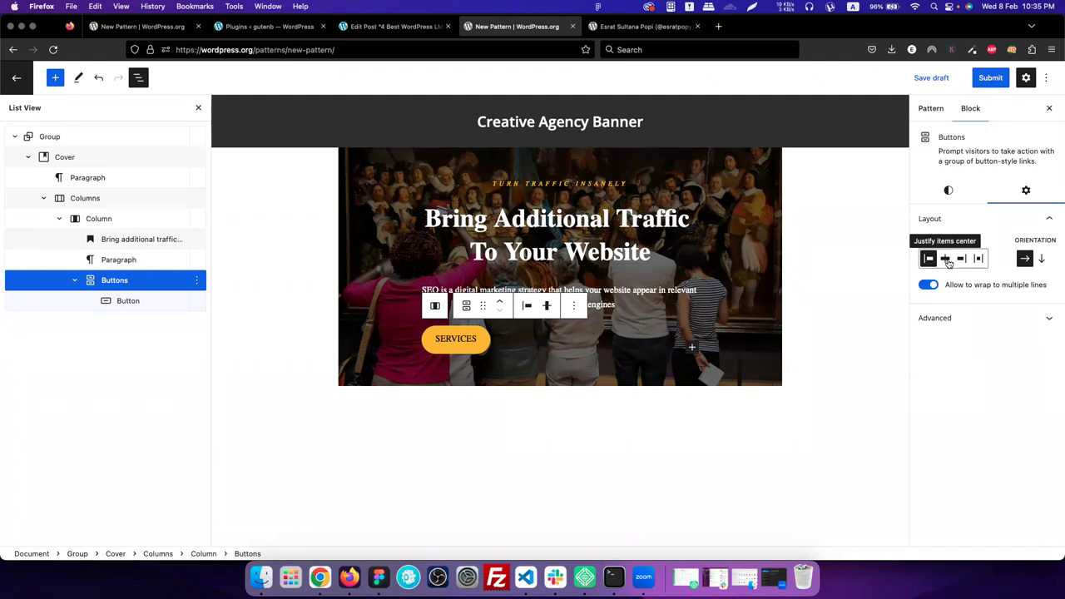
left_click(947, 259)
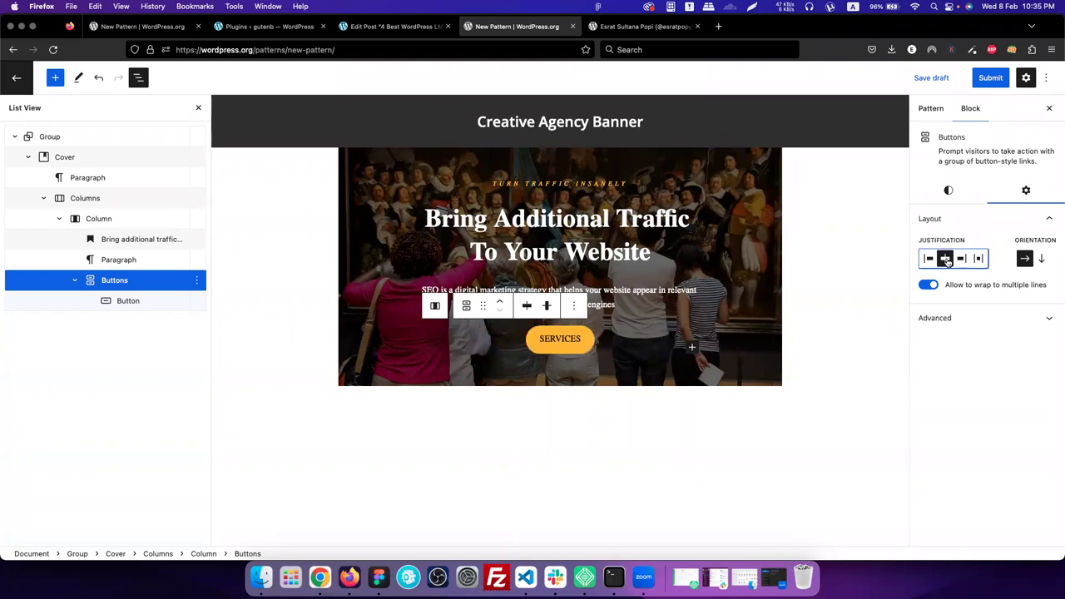
Add a second button beside the Services button and label it "LEARN MORE"
left_click(585, 342)
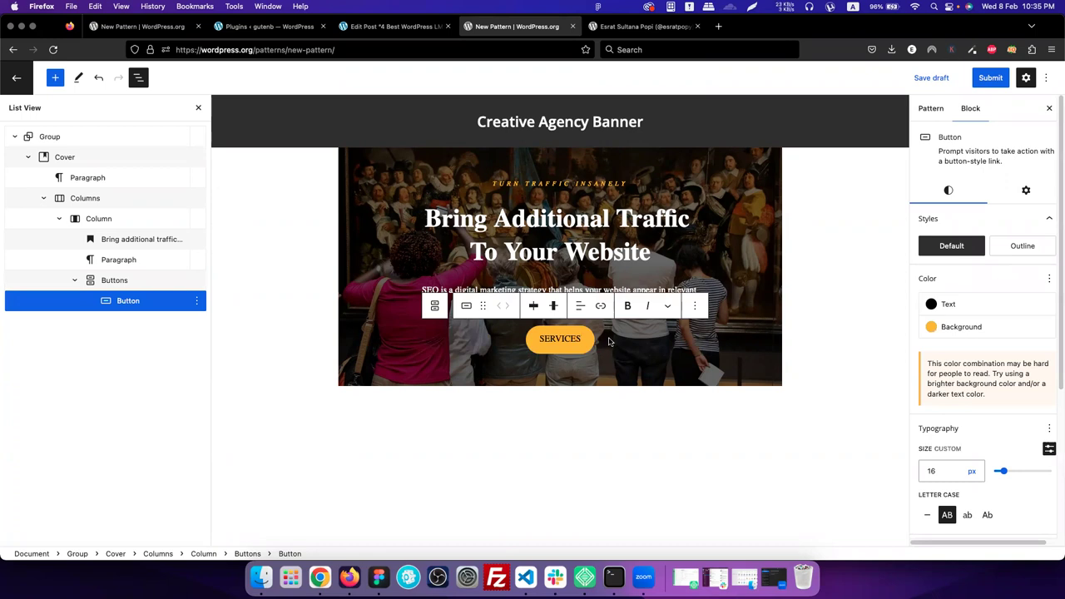
left_click(610, 344)
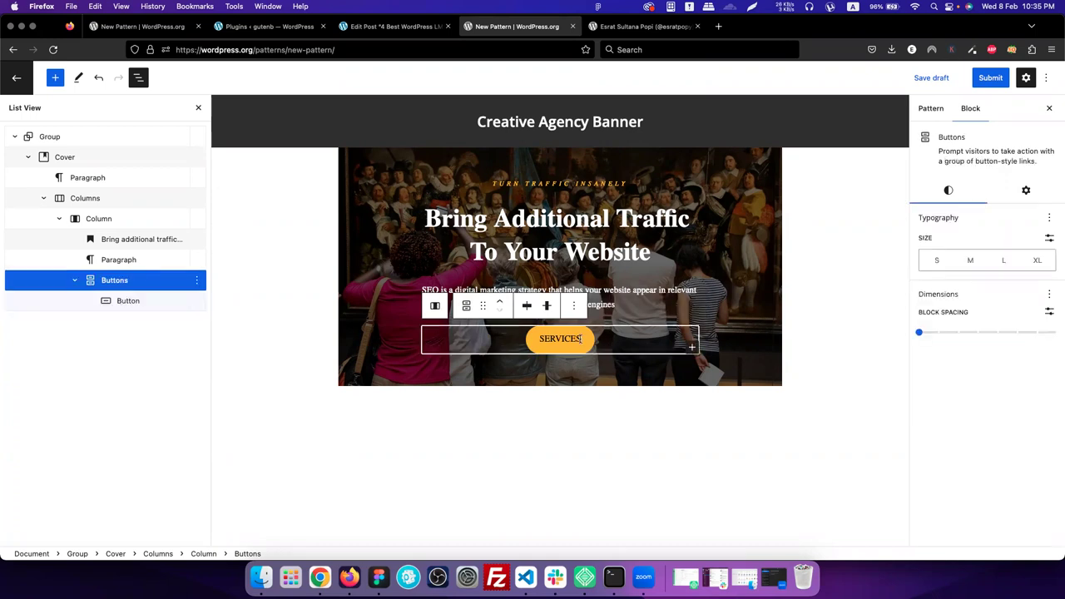
left_click(581, 339)
left_click(629, 305)
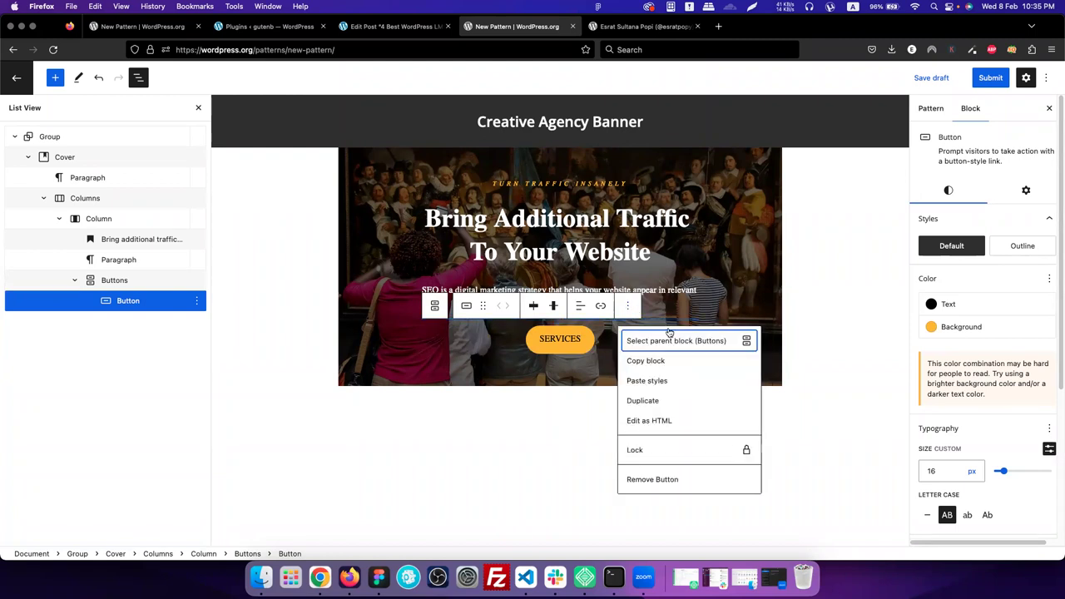
left_click(583, 340)
left_click(599, 343)
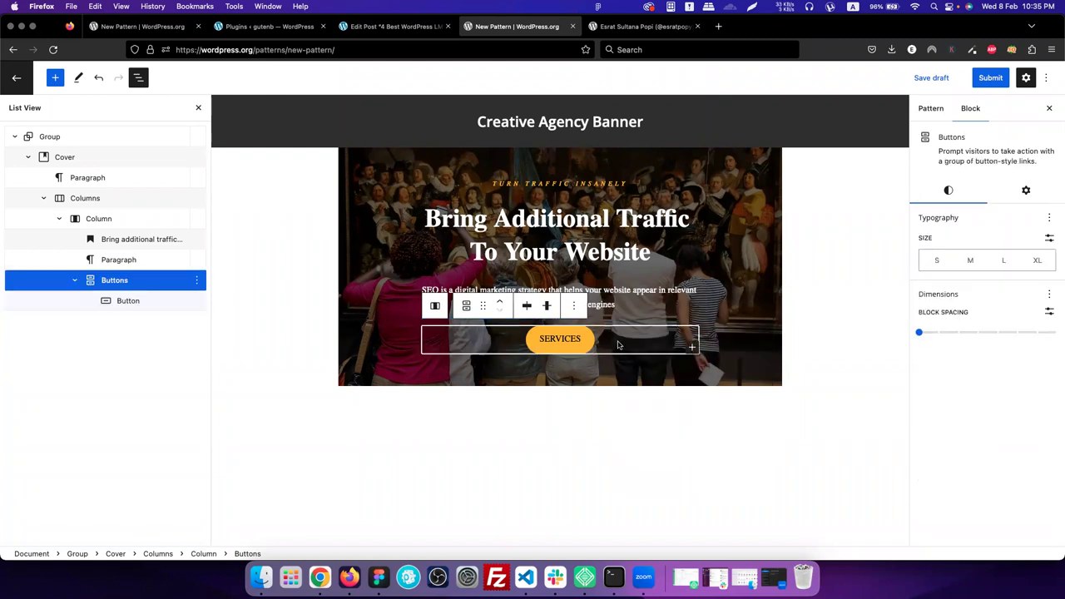
left_click(692, 347)
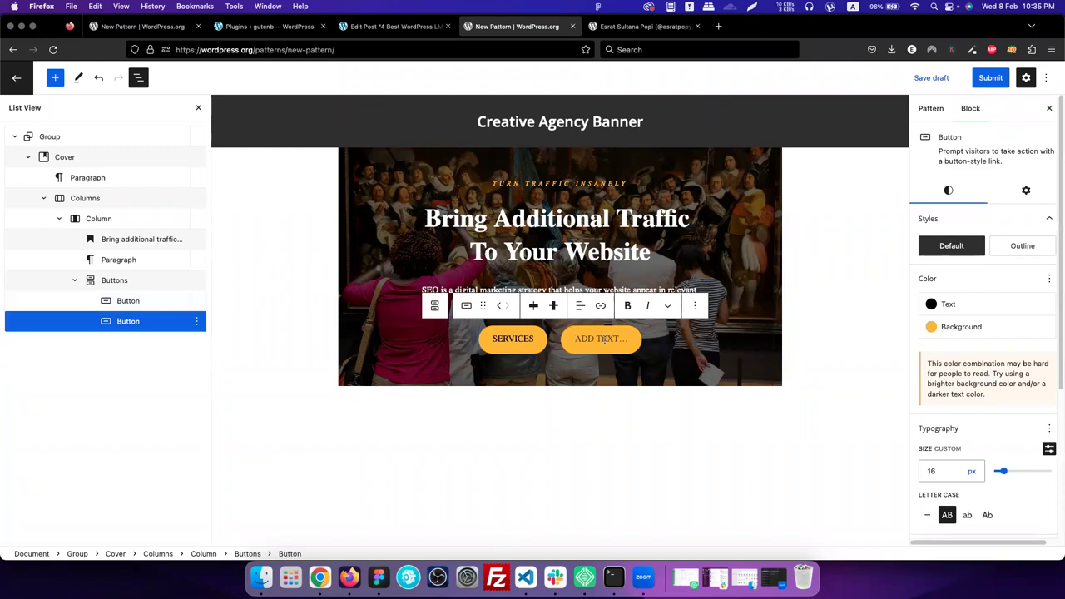
type("LEARN MORE")
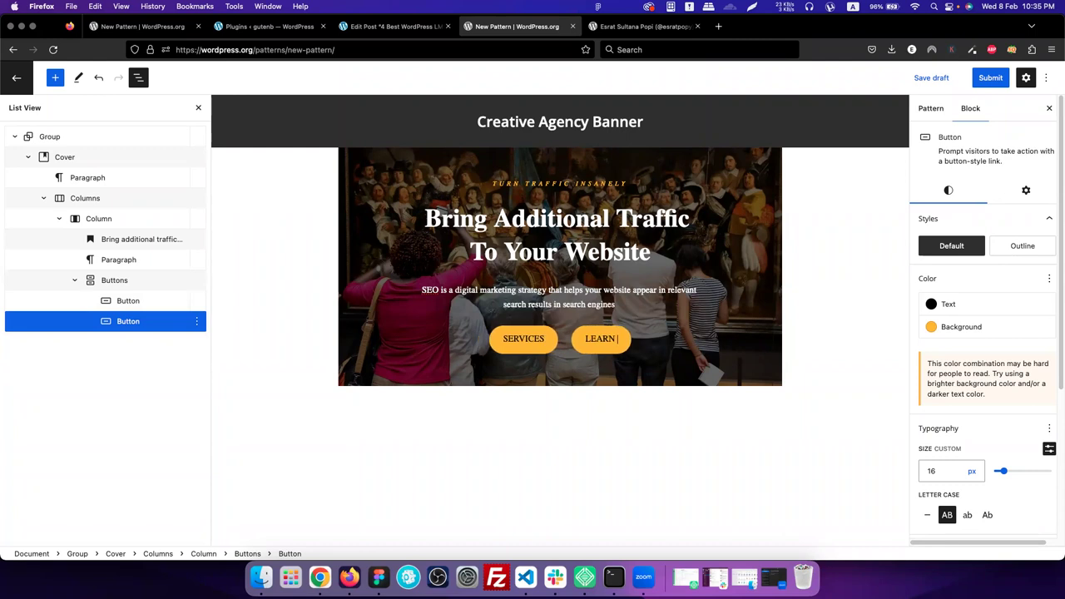
Compare with the finished banner and try custom transparent and darker amber backgrounds, including B68500, on the Learn More button
left_click(375, 200)
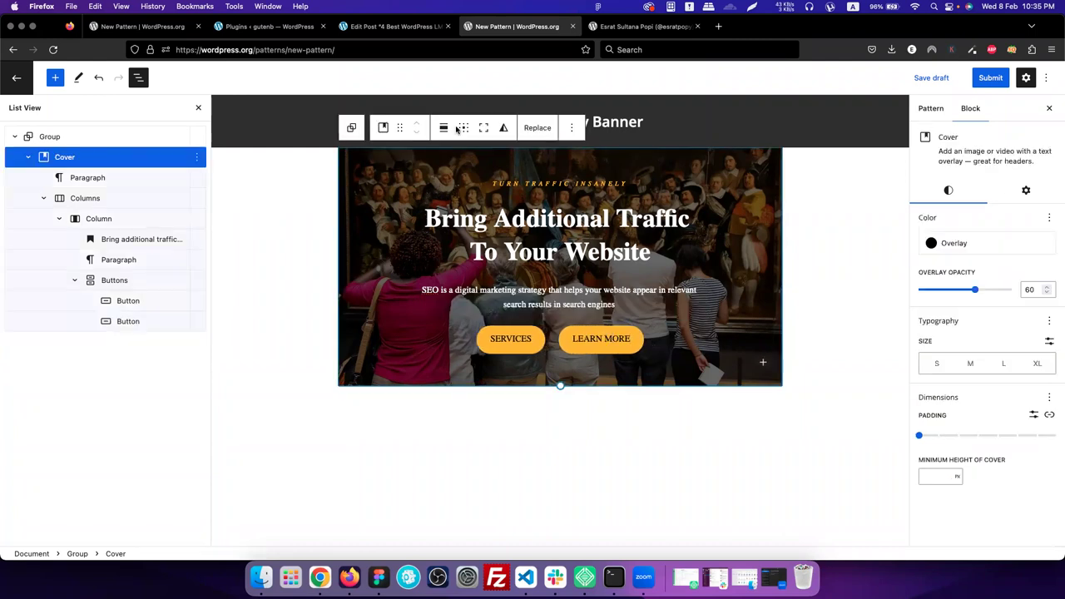
key("super+1")
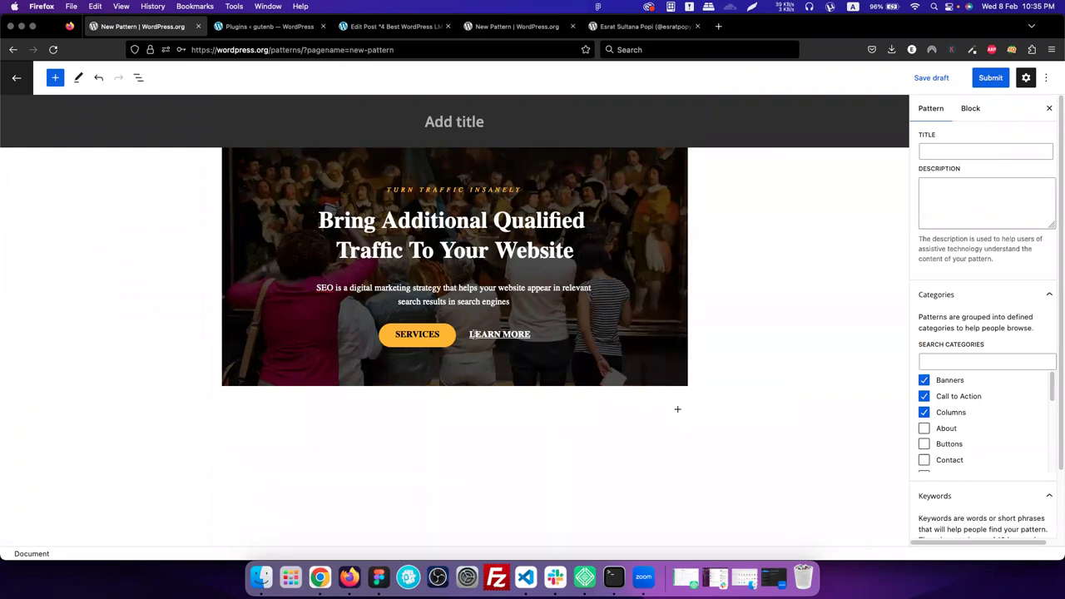
left_click(524, 26)
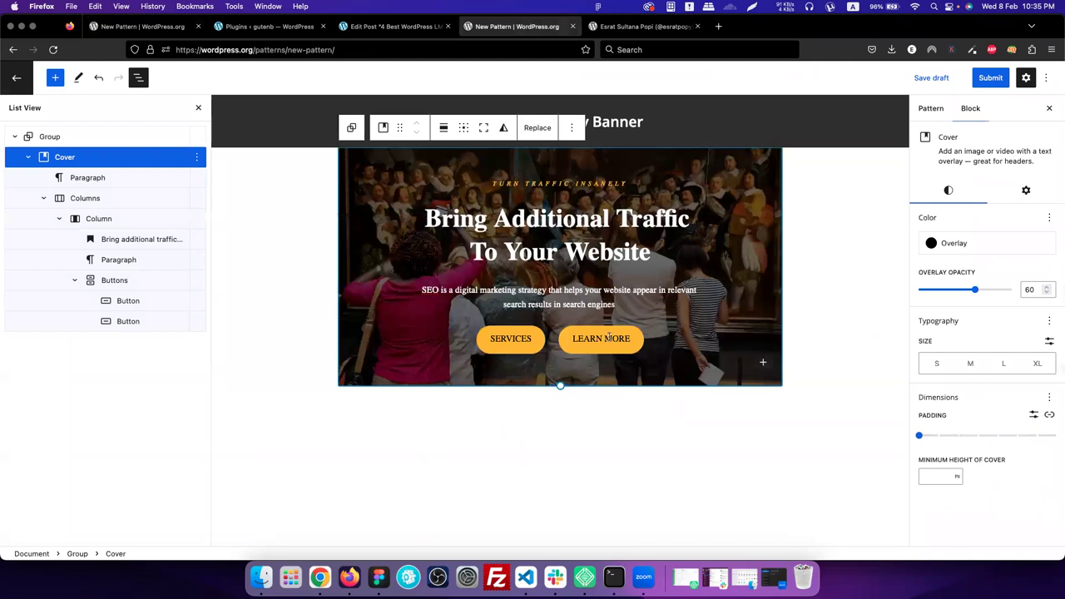
left_click(609, 338)
left_click(932, 331)
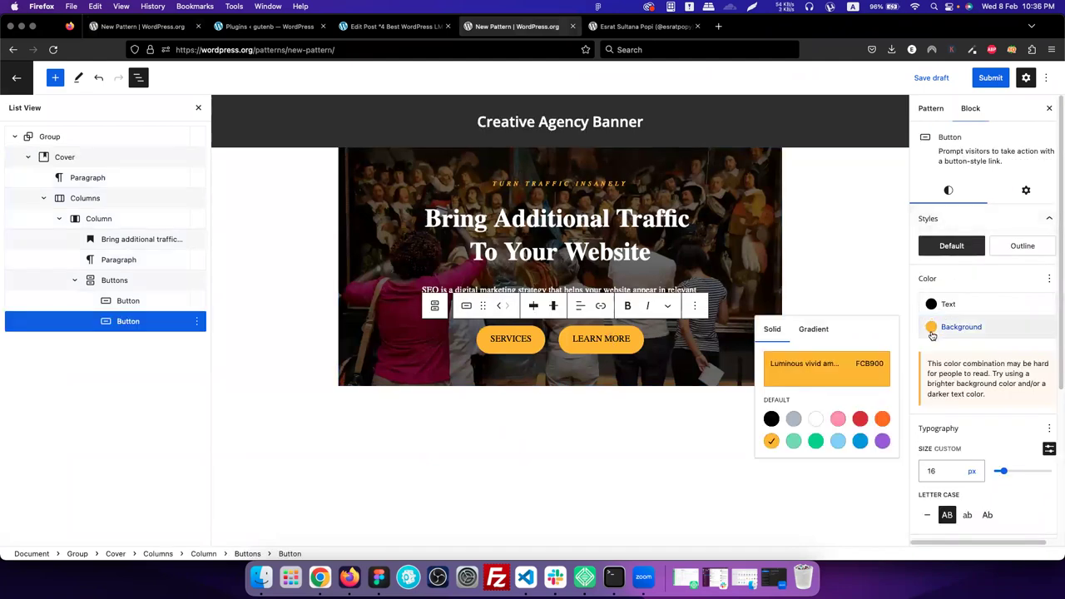
left_click(845, 373)
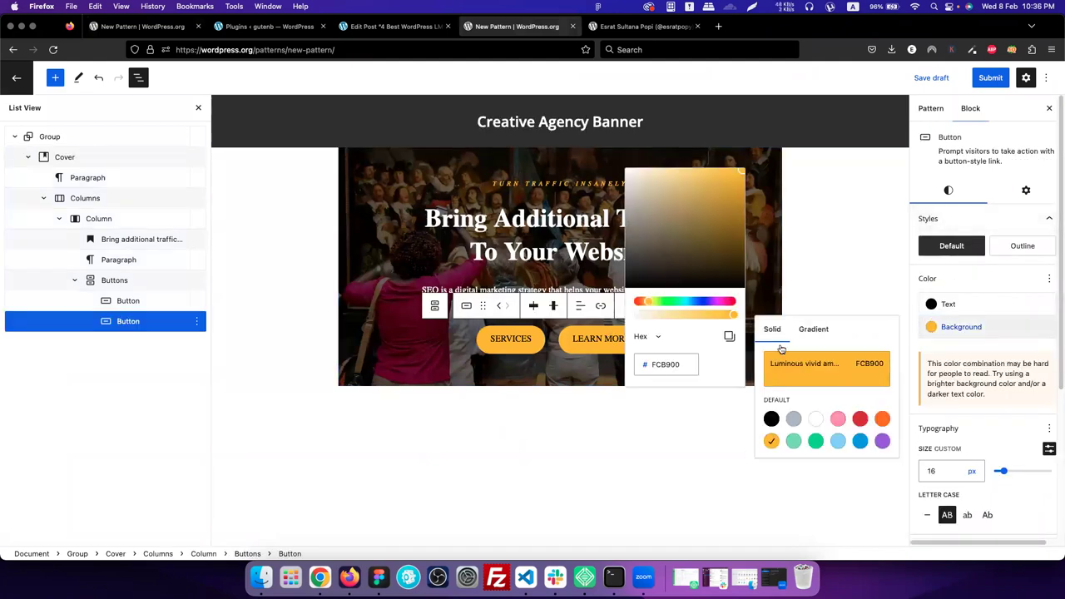
left_click_drag(734, 315, 640, 324)
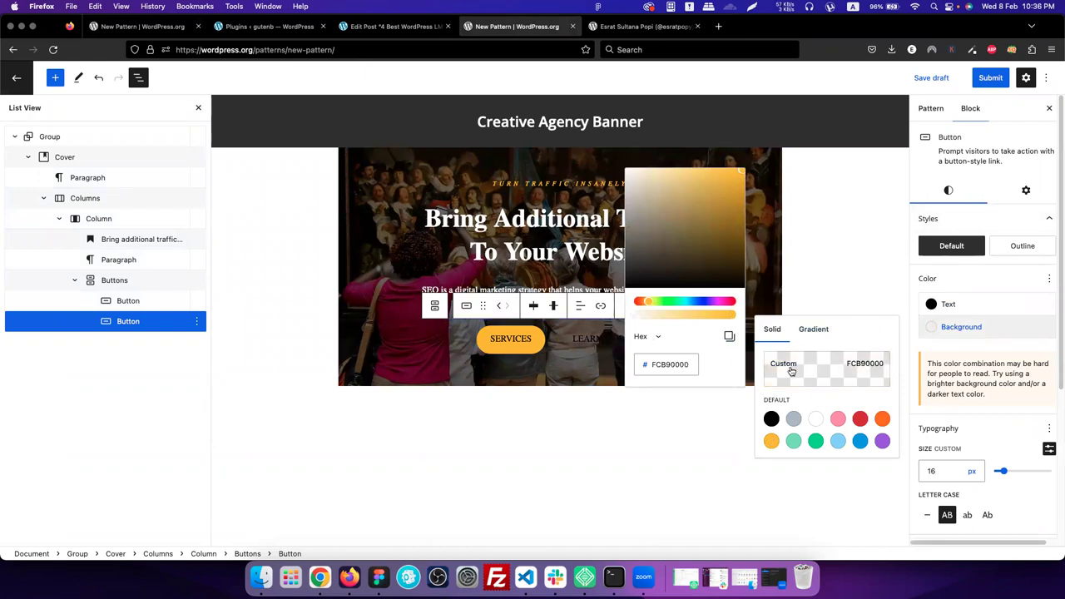
left_click_drag(666, 264, 765, 203)
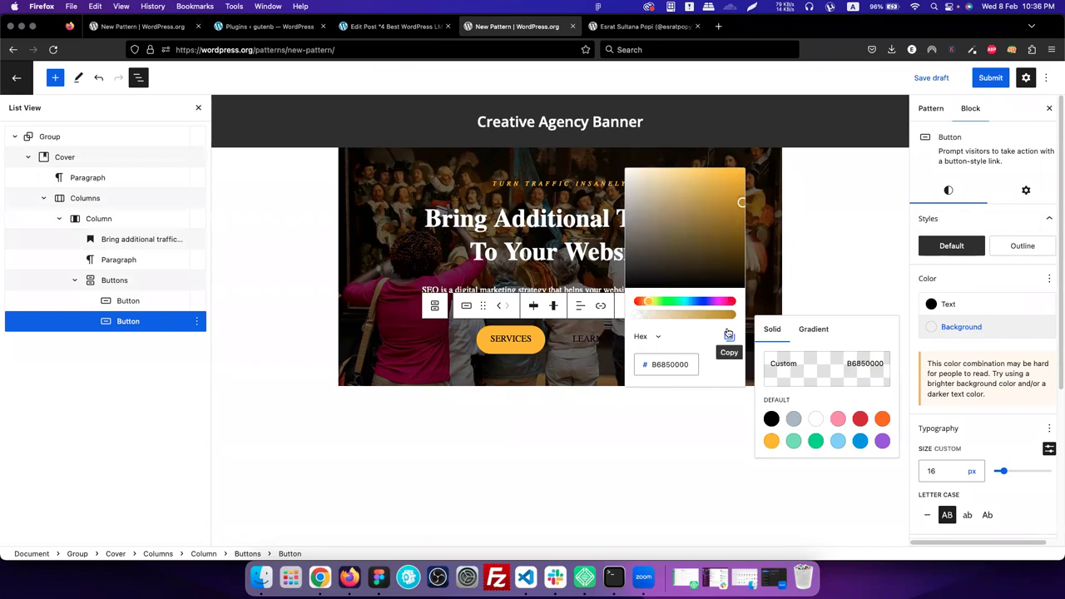
left_click_drag(641, 316, 762, 327)
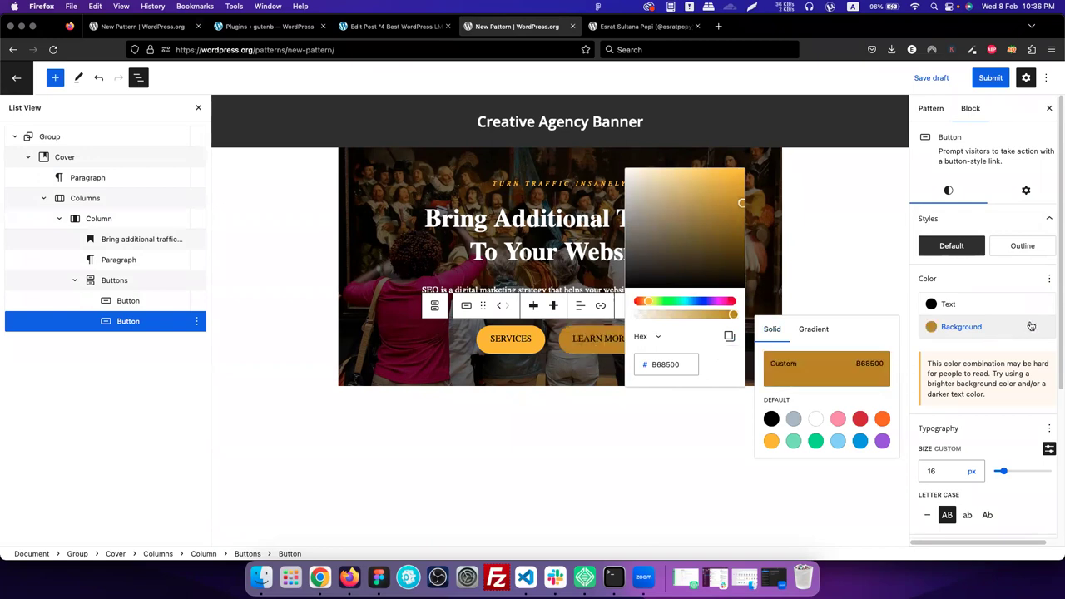
Reset the Learn More button's background and text colors to their defaults
left_click(1050, 279)
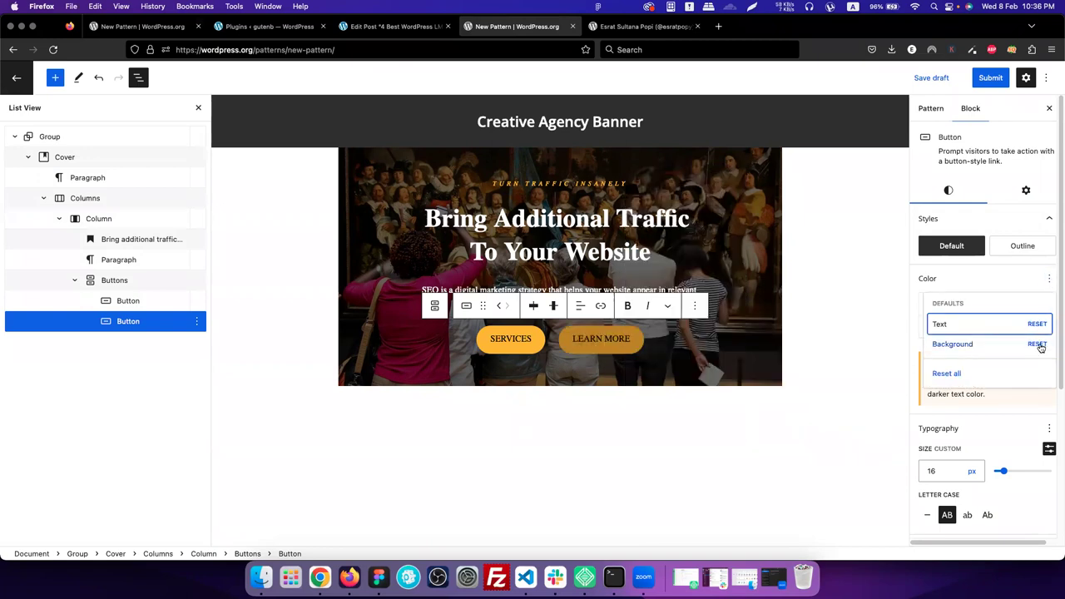
left_click(1038, 345)
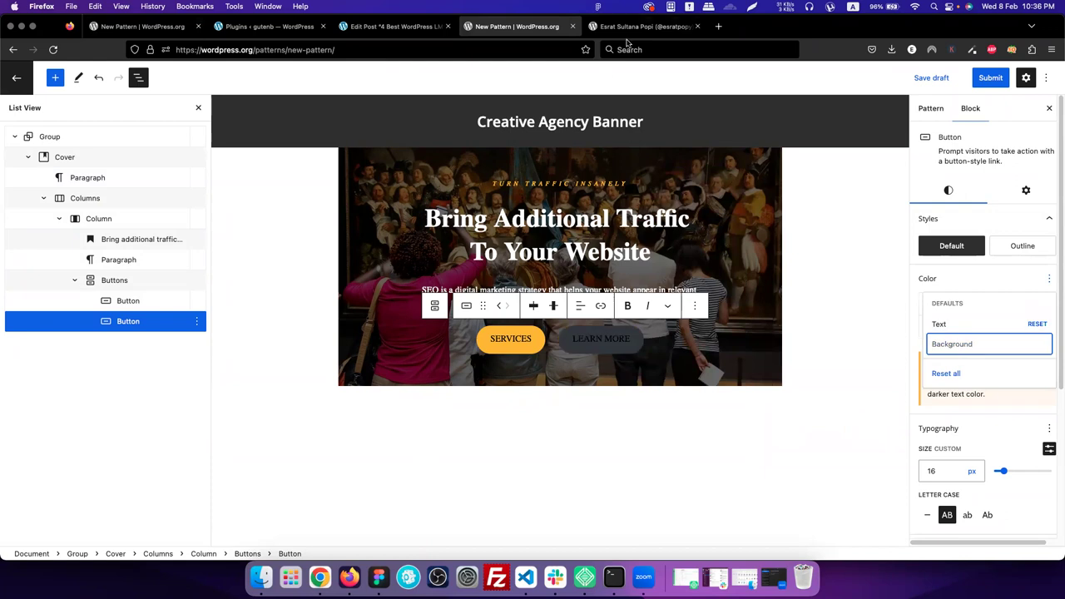
left_click(1037, 325)
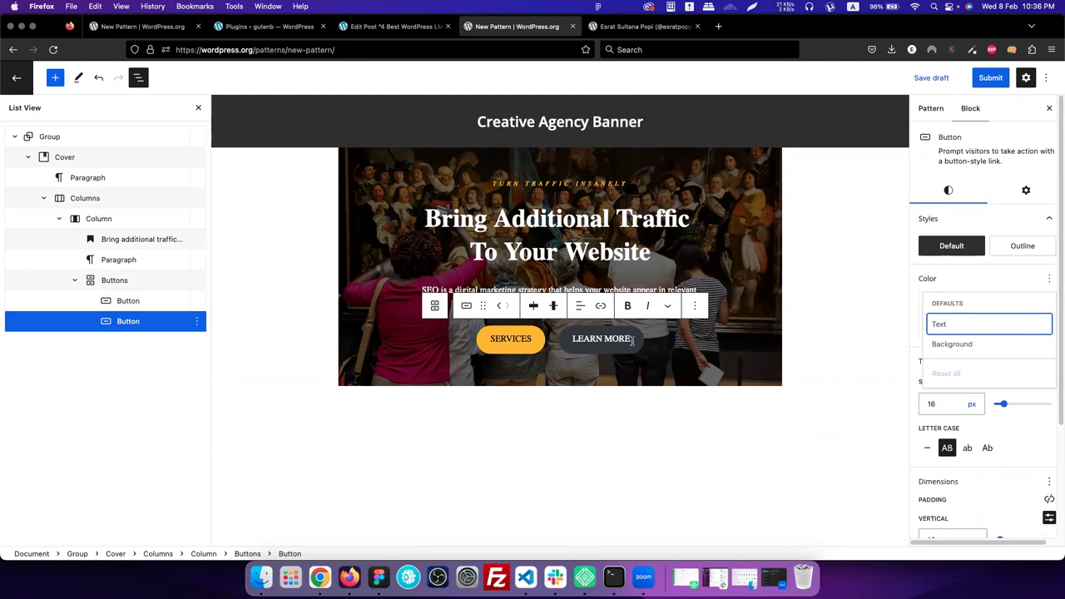
key("Escape")
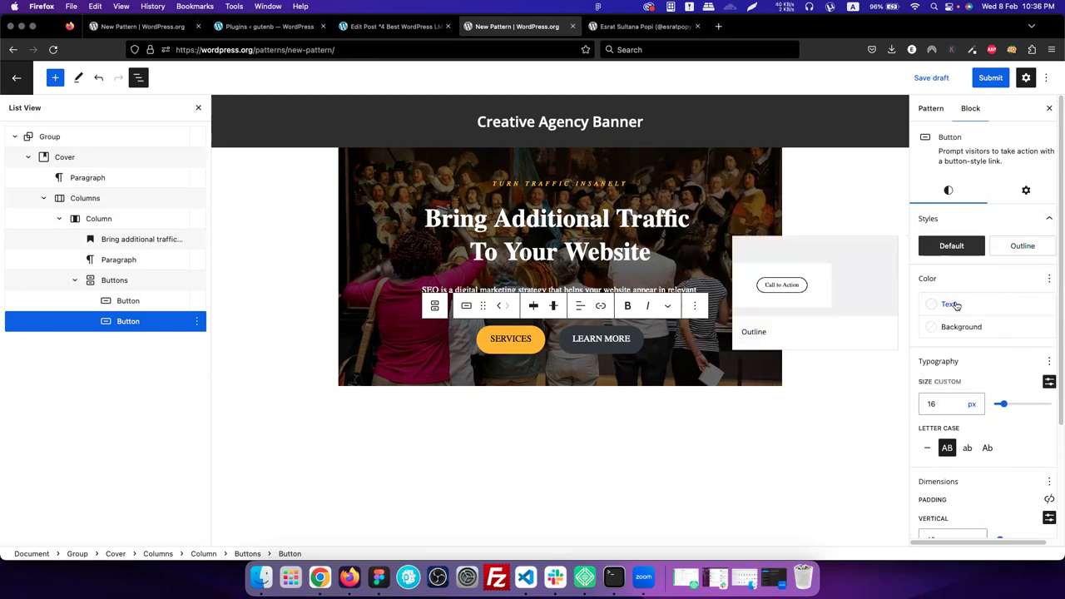
Keep the Learn More button in the Default style and give it the fully transparent custom background FFFFFF00
left_click(1024, 251)
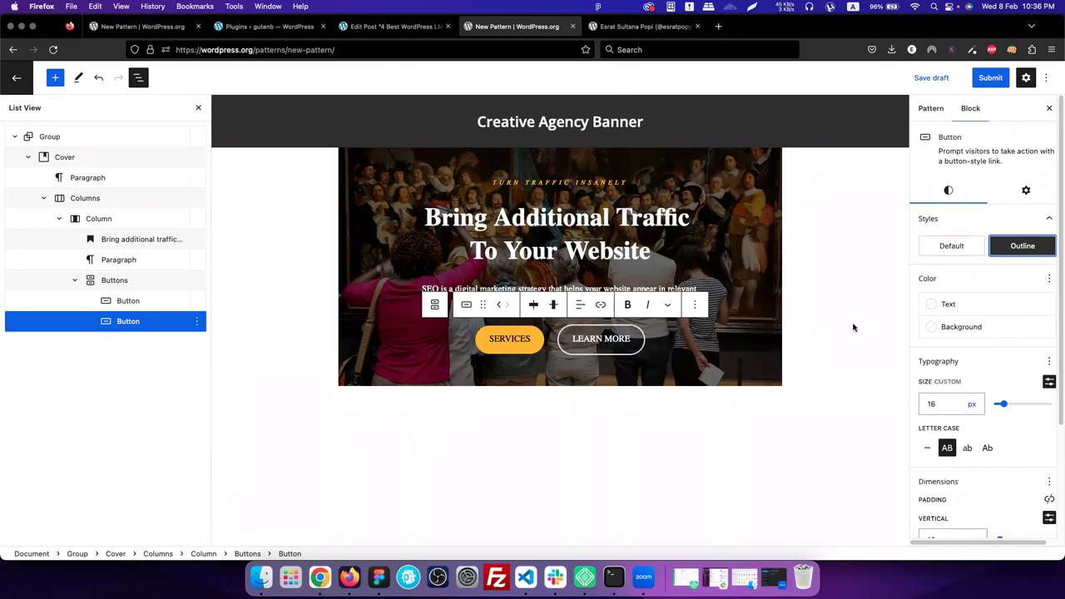
left_click(957, 254)
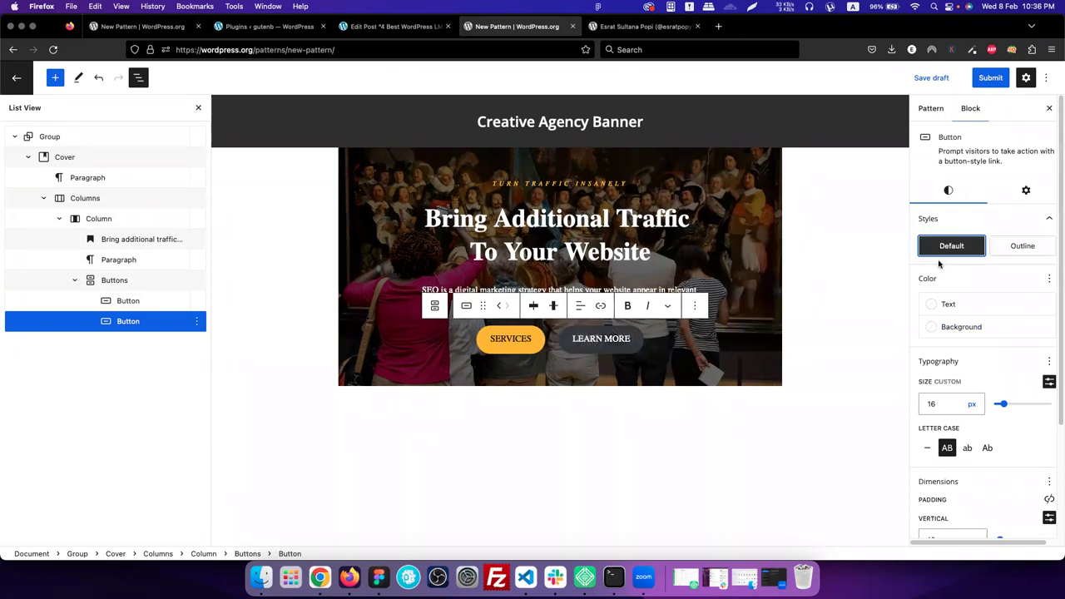
left_click(949, 327)
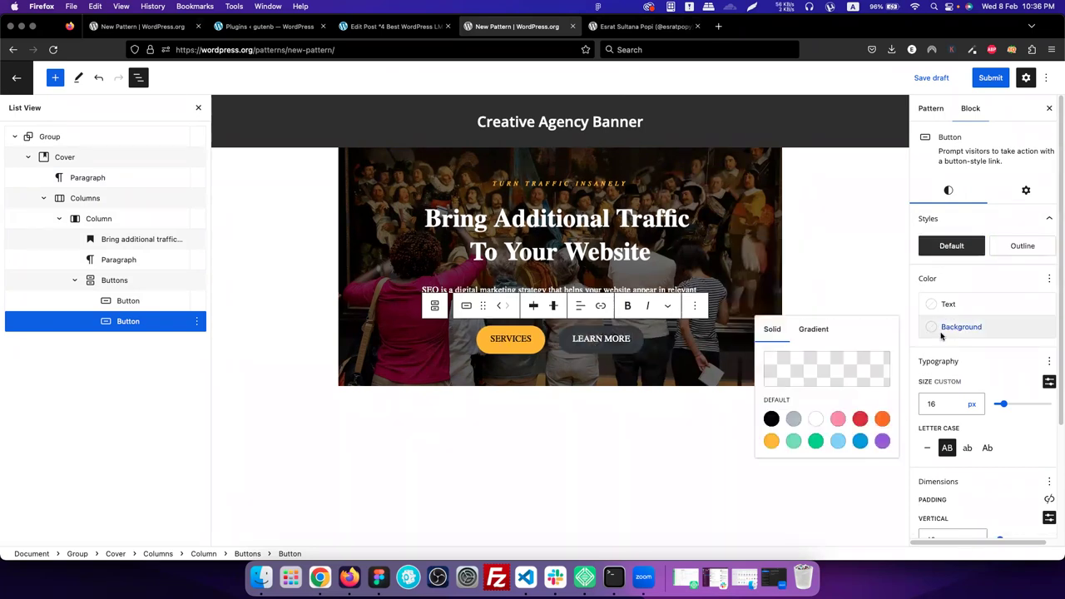
left_click(819, 379)
left_click_drag(732, 317, 626, 323)
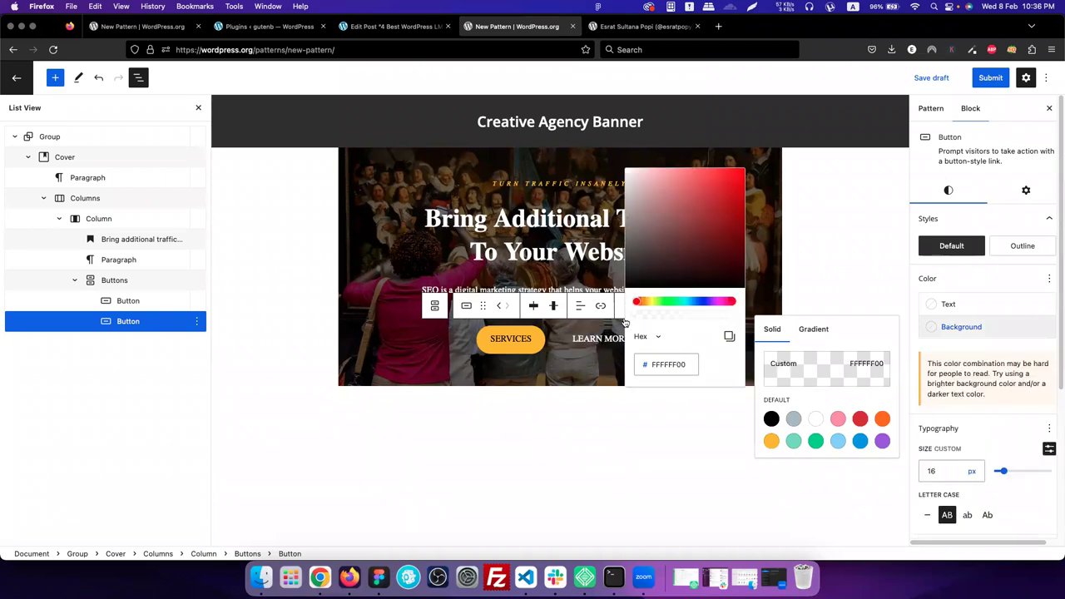
left_click(990, 276)
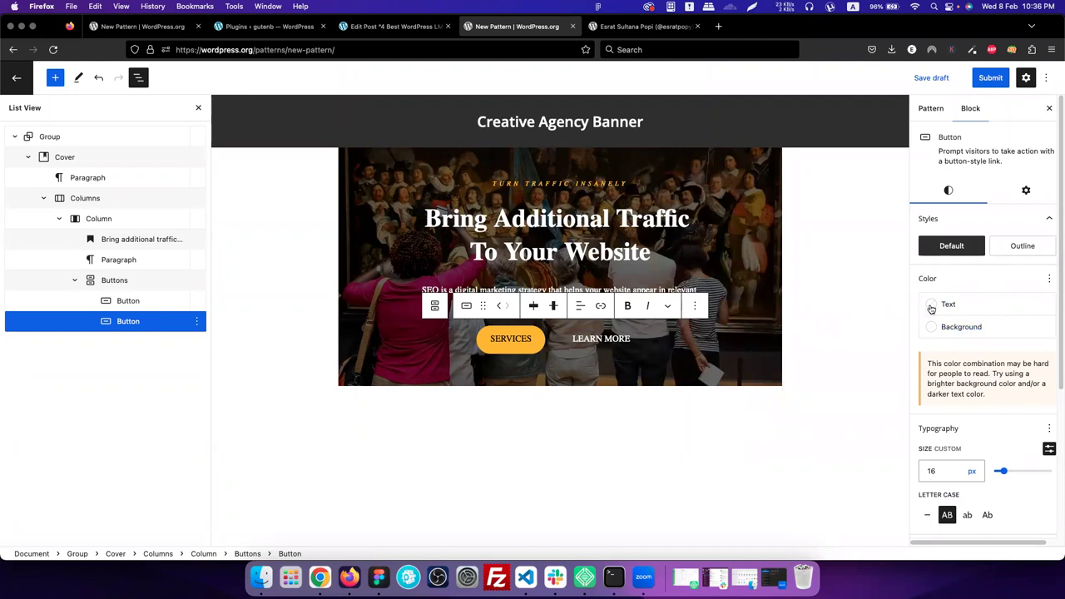
left_click(932, 309)
left_click(816, 369)
left_click(983, 288)
Set the Learn More button's horizontal padding to 0 px
scroll(983, 288, "down", 1)
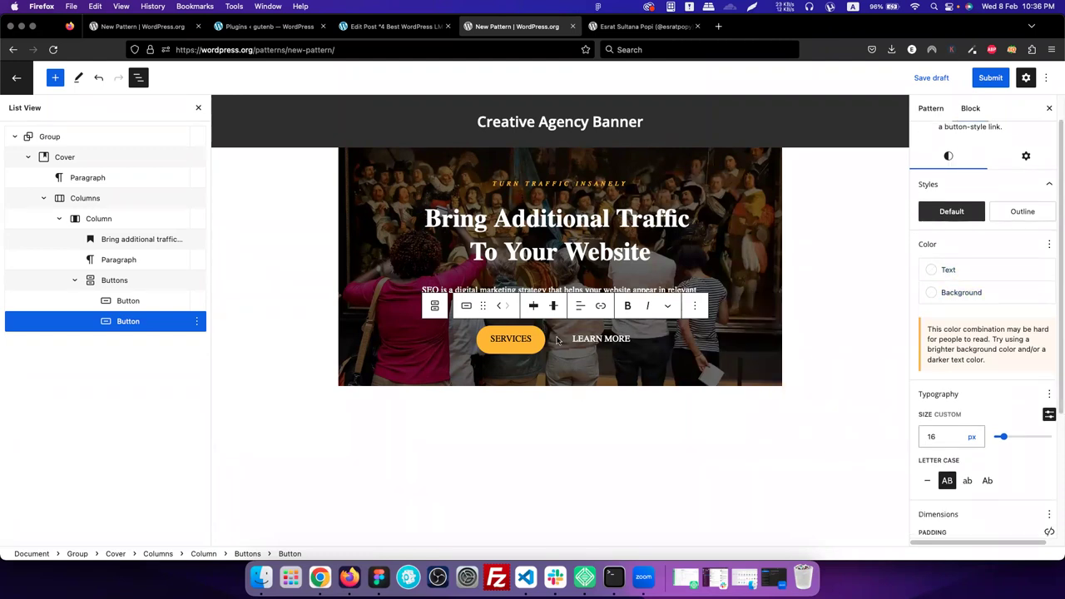
scroll(949, 453, "down", 5)
left_click(945, 446)
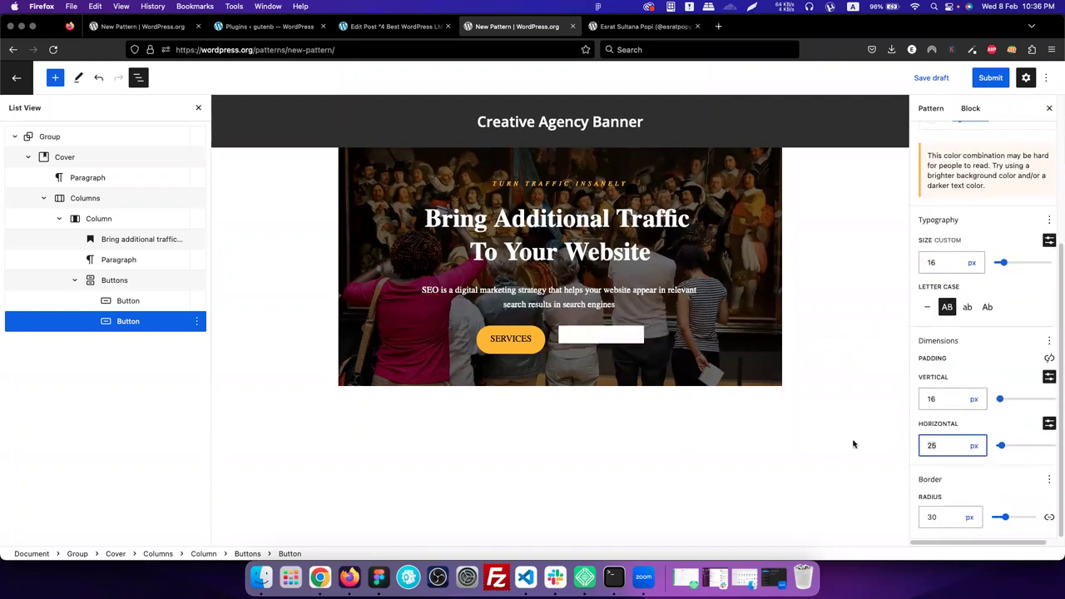
key("BackSpace")
key("BackSpace")
type("0")
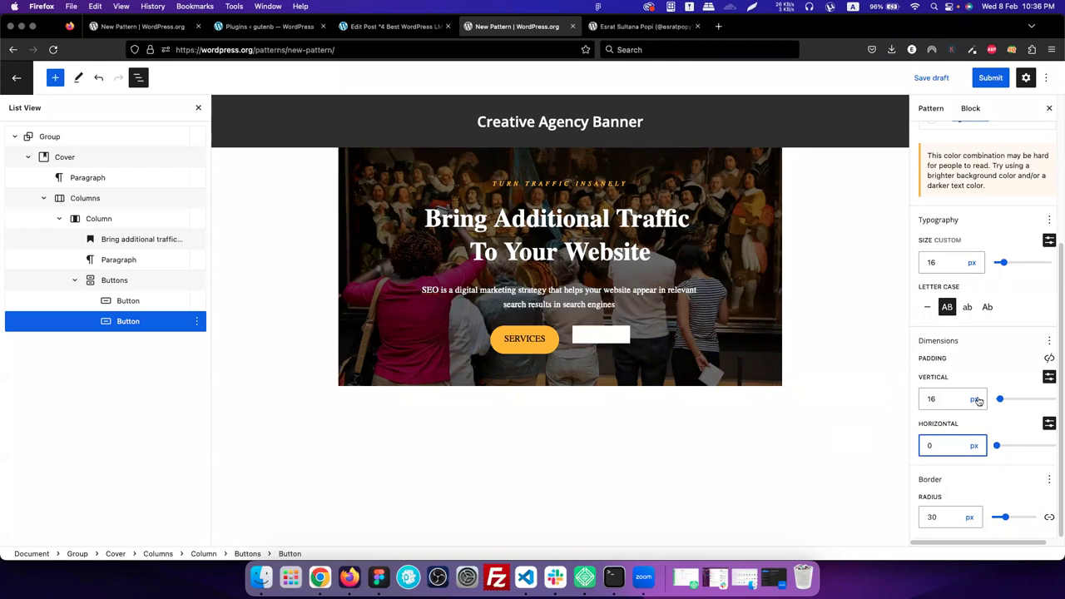
left_click(1000, 376)
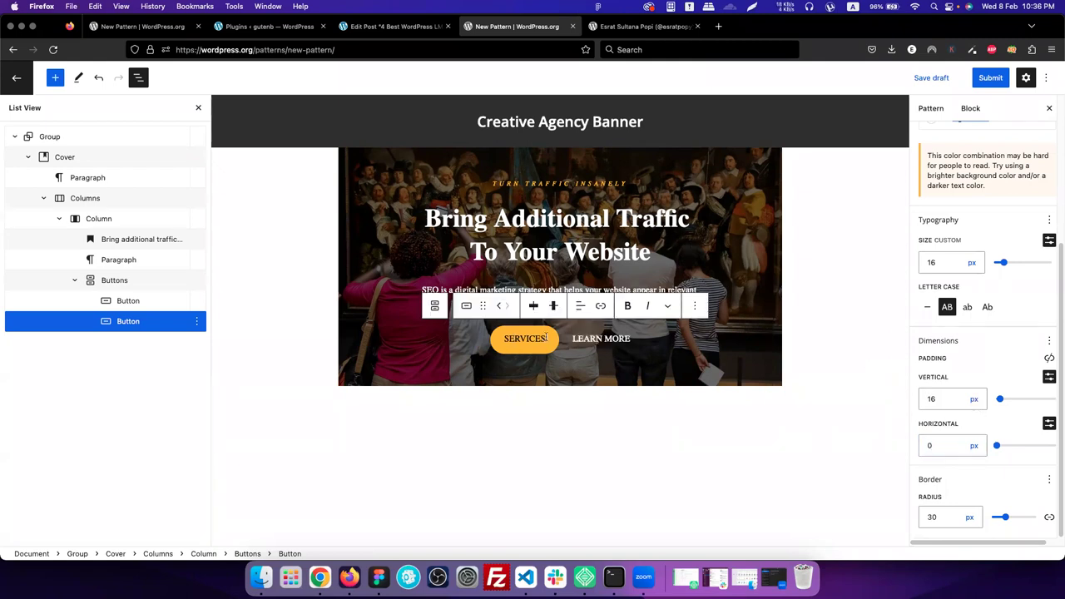
Set the Learn More button's vertical padding to 0 px
left_click(952, 400)
key("BackSpace")
key("BackSpace")
type("0")
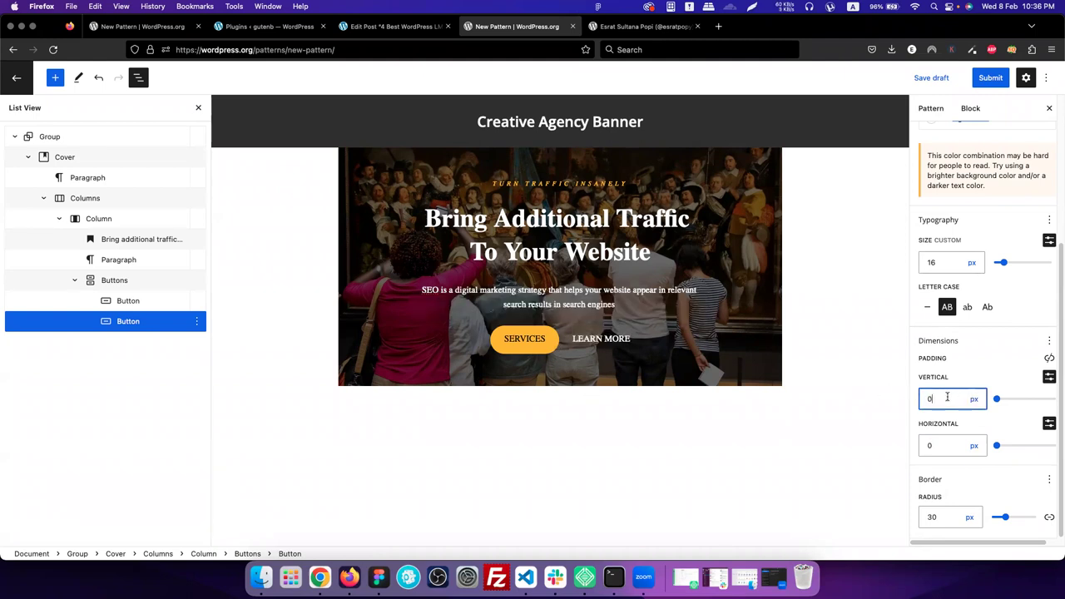
Set the Learn More button's vertical padding to 16 px
key("BackSpace")
type("16")
left_click(1018, 370)
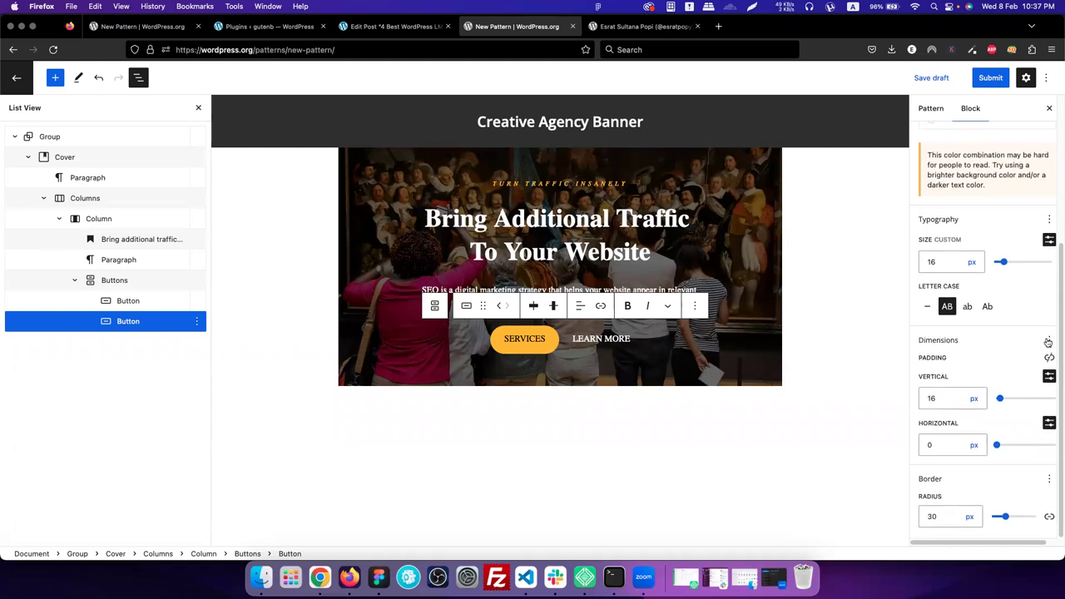
Enable the Decoration typography option for the Learn More button and underline its text
left_click(1050, 219)
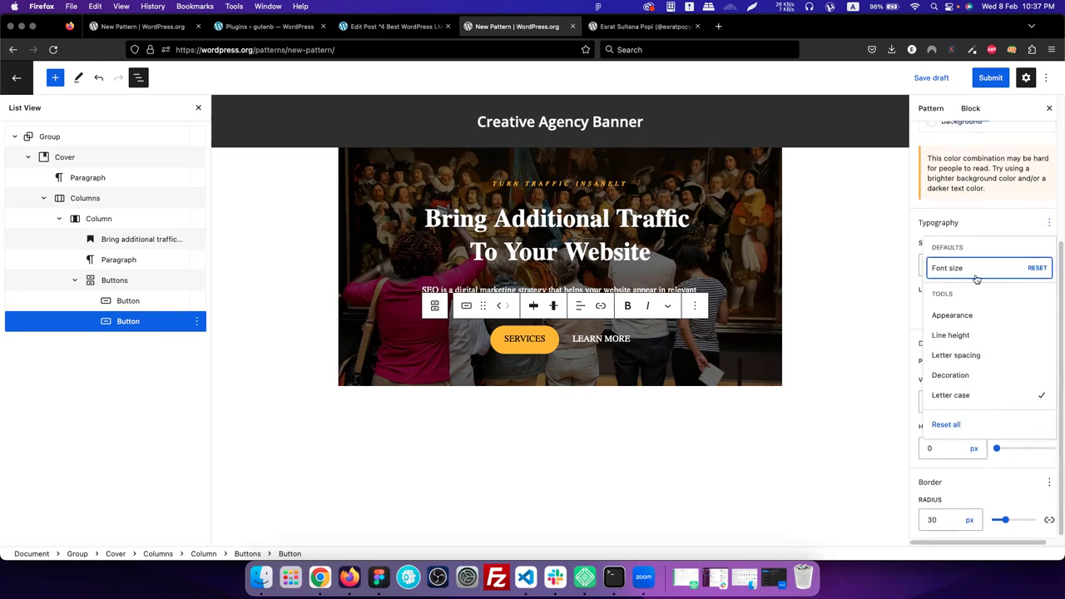
left_click(964, 378)
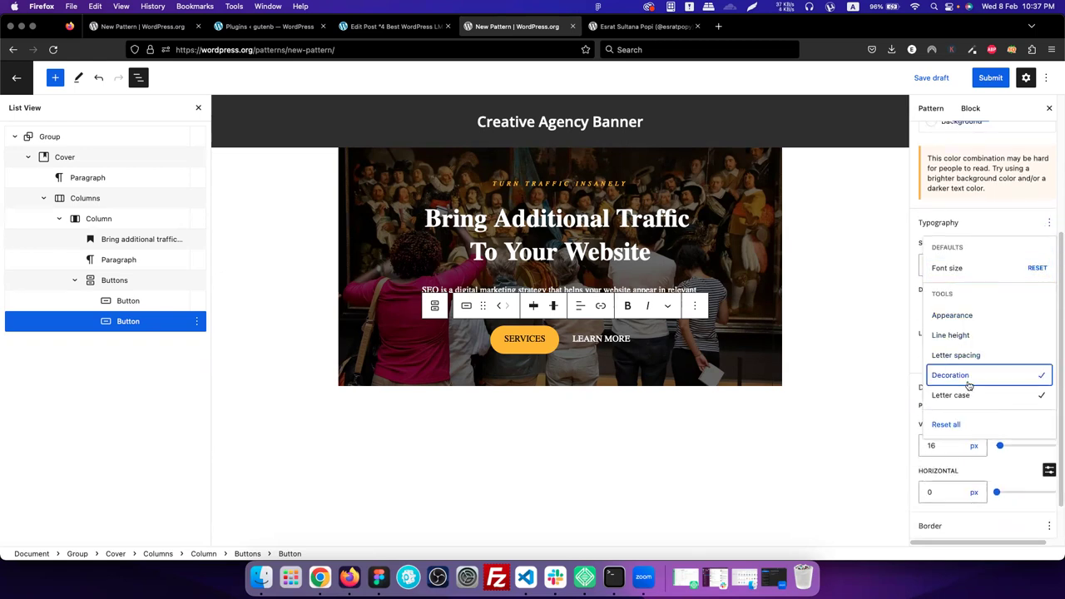
left_click(1022, 472)
left_click(947, 311)
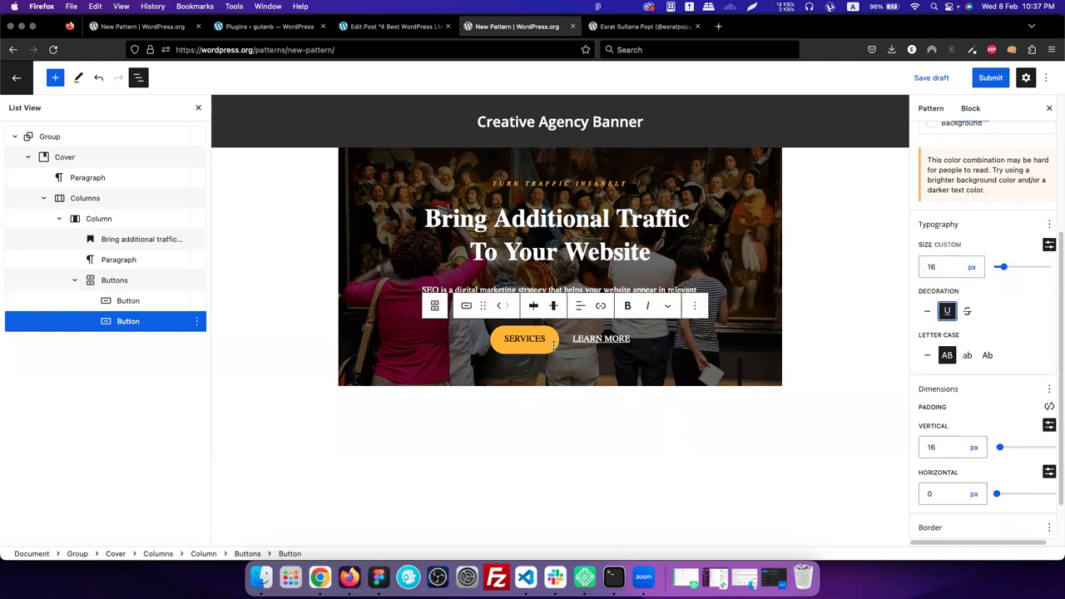
left_click(1031, 326)
Enable the Appearance typography option for the Learn More button and set it to Semi Bold
left_click(1049, 224)
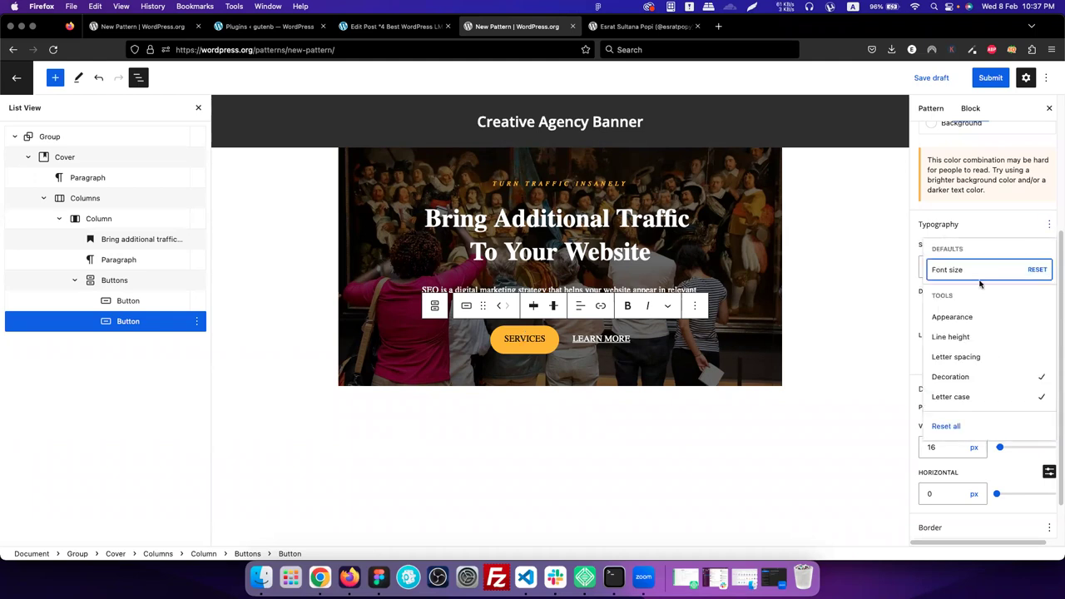
left_click(962, 322)
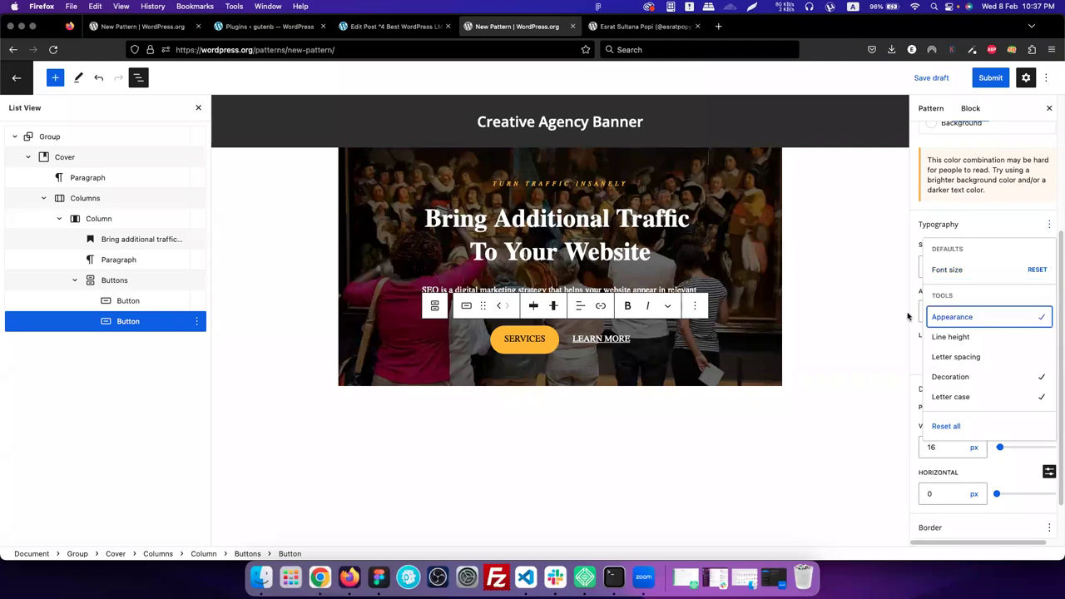
left_click(1014, 235)
left_click(951, 313)
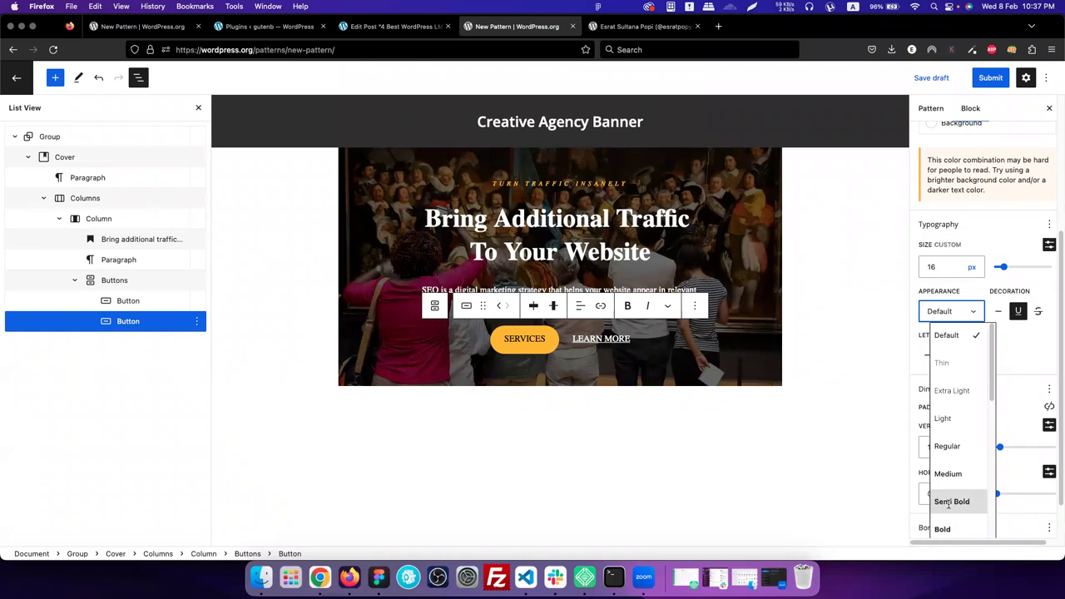
left_click(950, 503)
Enable the Appearance typography option for the Services button and set it to Semi Bold
left_click(529, 344)
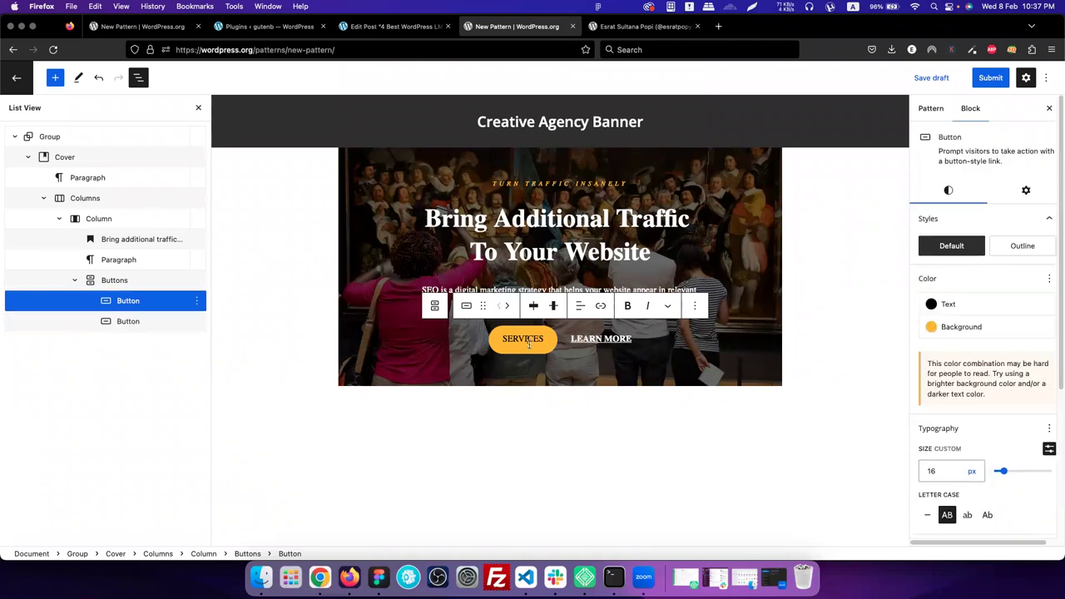
scroll(1007, 375, "down", 2)
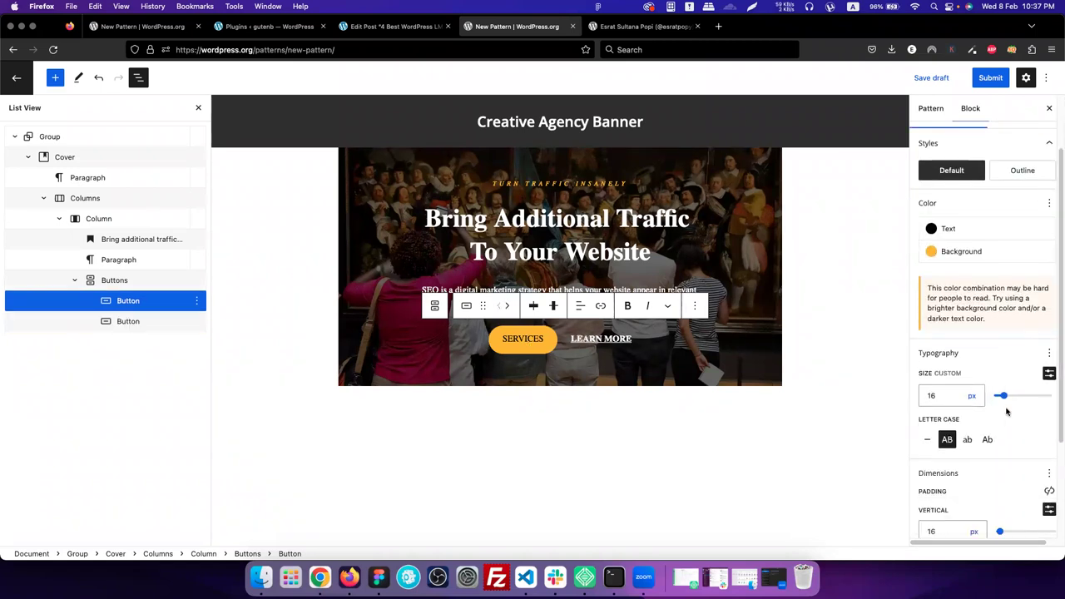
left_click(1049, 341)
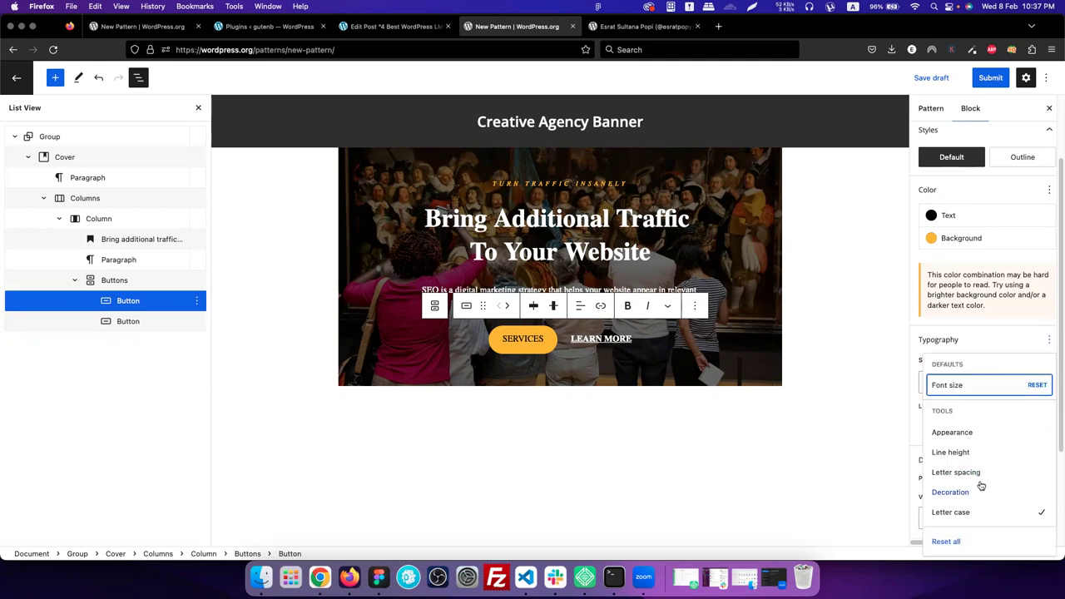
left_click(961, 434)
left_click(1017, 341)
scroll(1017, 341, "down", 3)
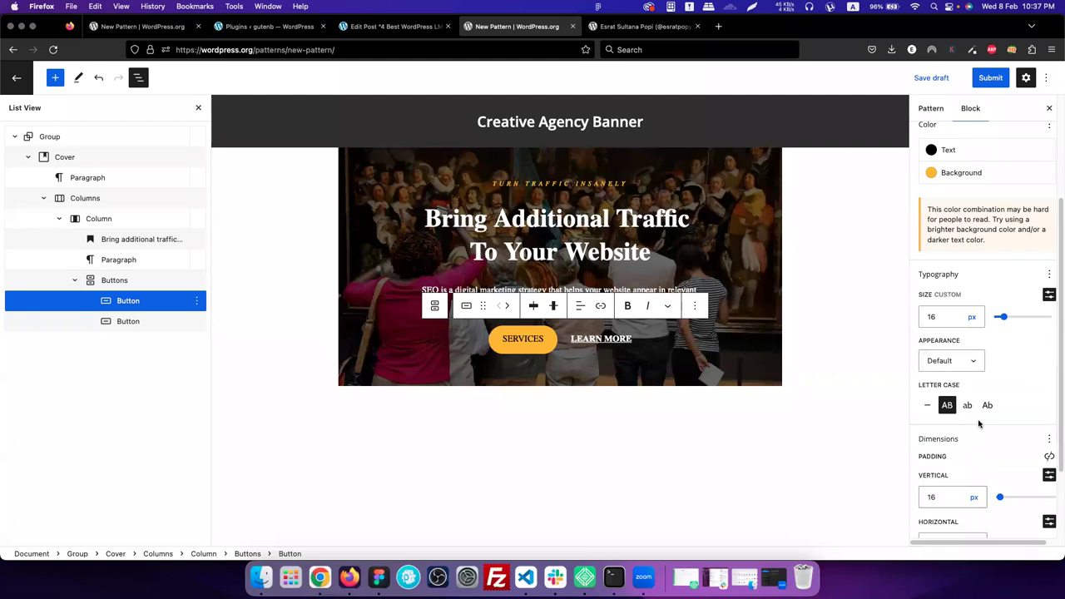
left_click(947, 303)
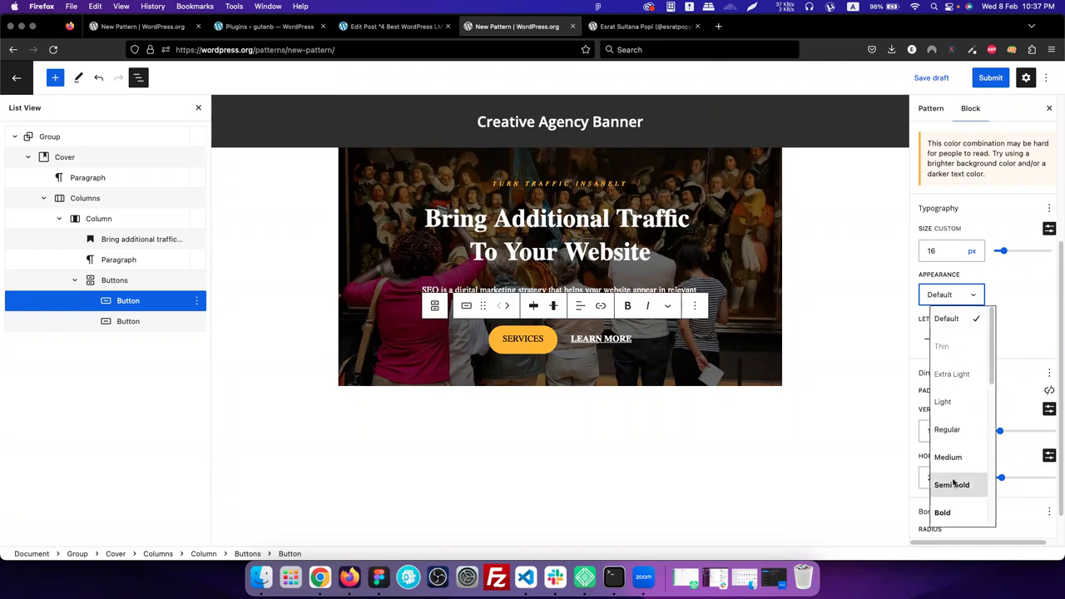
left_click(953, 482)
left_click(870, 306)
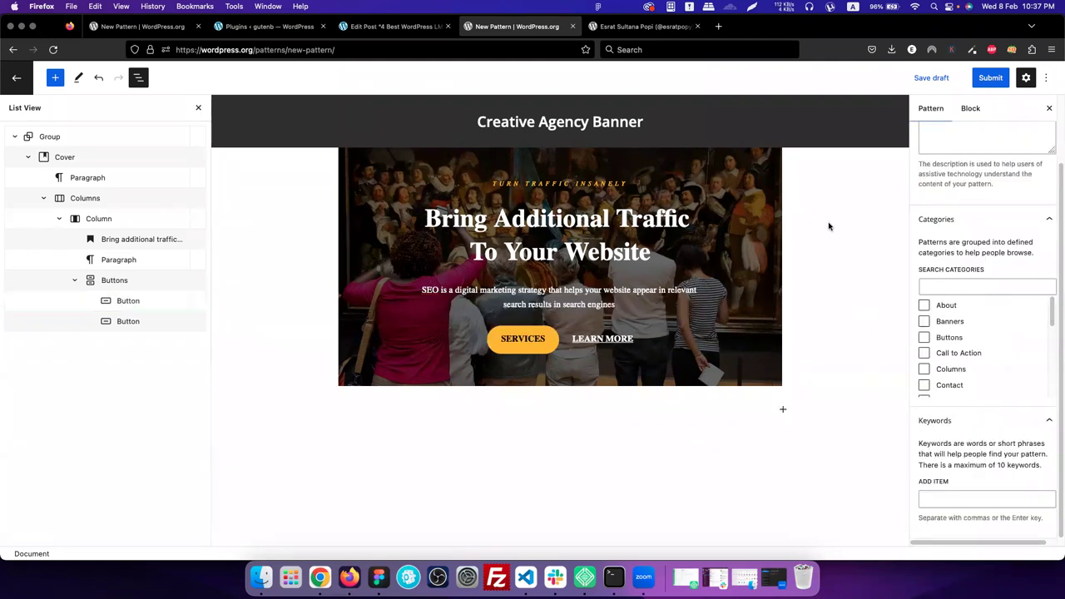
Hide the block list and compare the rebuilt banner with the finished reference banner
left_click(138, 78)
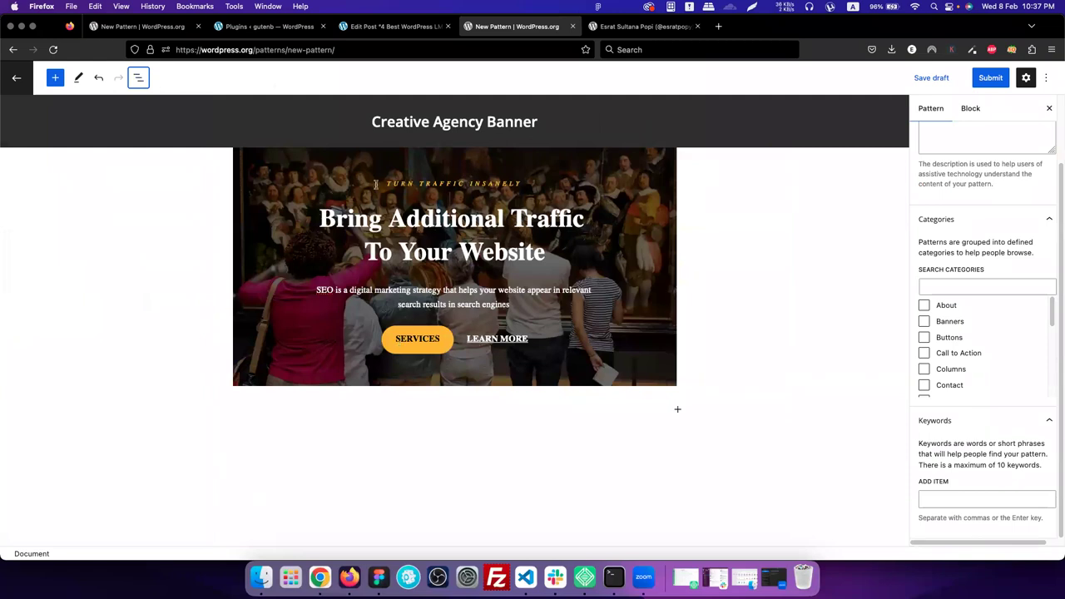
left_click(142, 25)
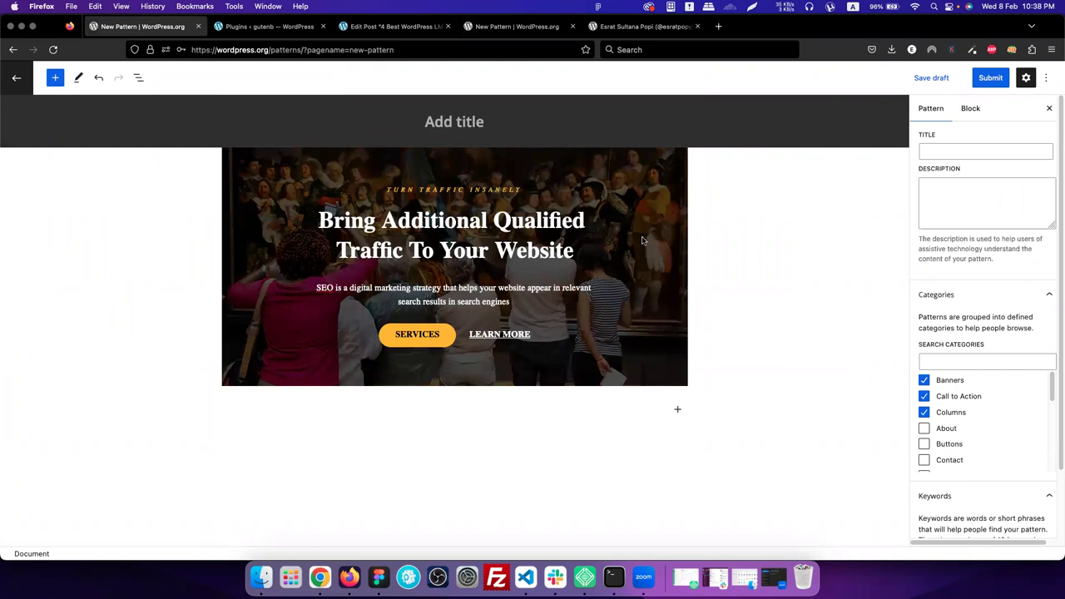
left_click(502, 27)
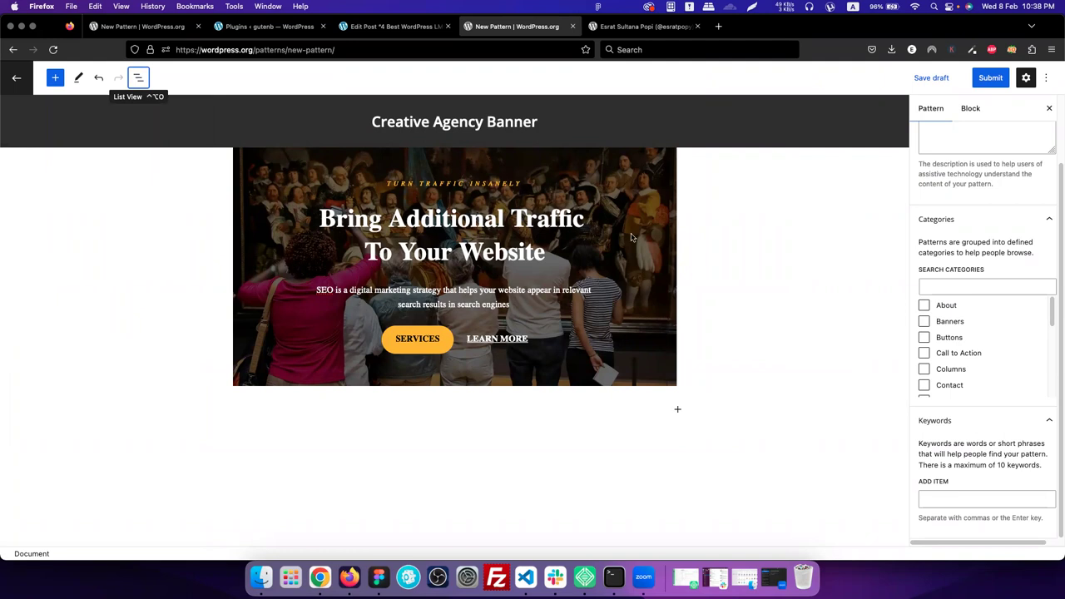
Set the cover block's overlay opacity to 70
left_click(610, 166)
left_click_drag(971, 293, 983, 293)
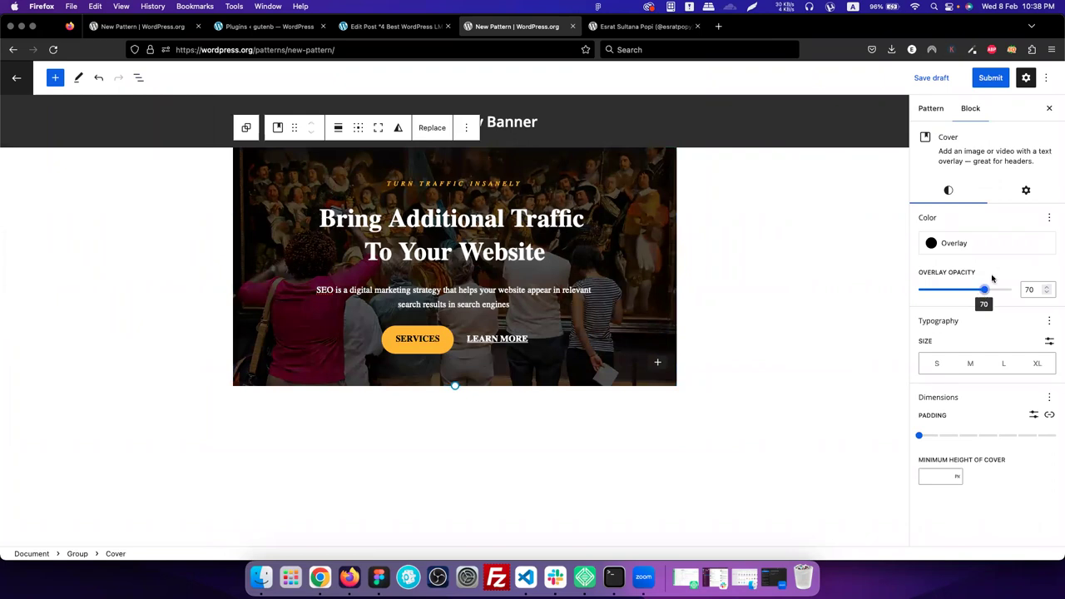
left_click(616, 287)
left_click(613, 190)
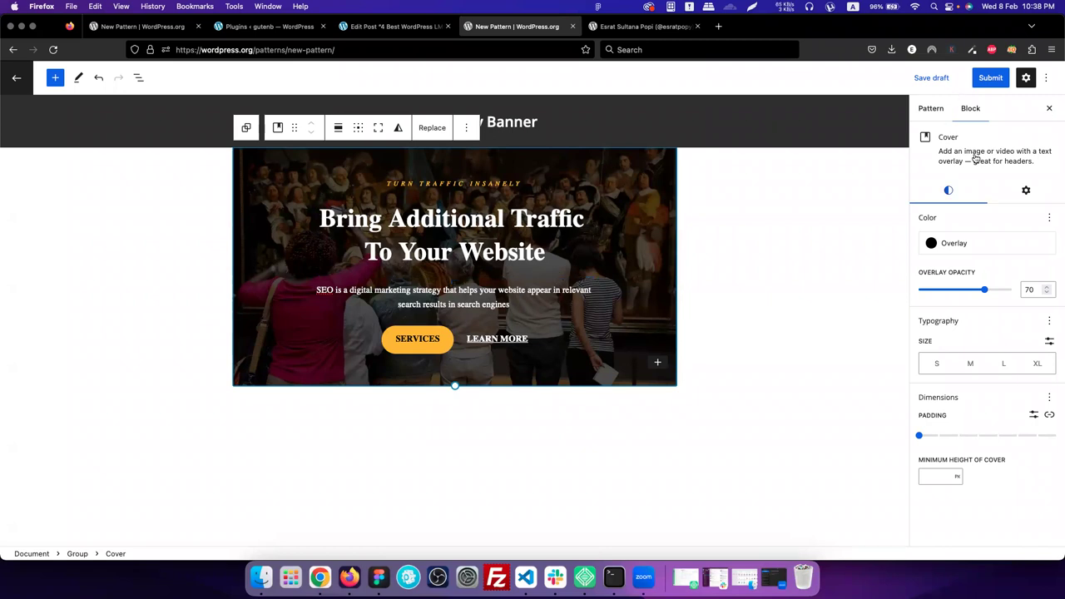
Add a full stop to the end of the pattern's description
left_click(925, 109)
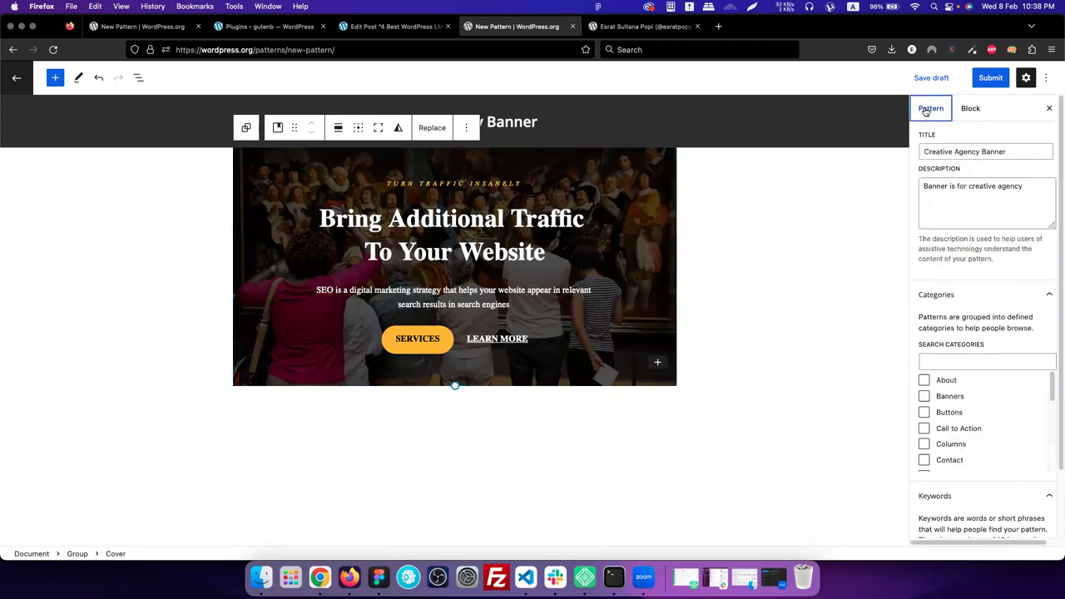
scroll(974, 271, "down", 1)
left_click(1032, 184)
type(".")
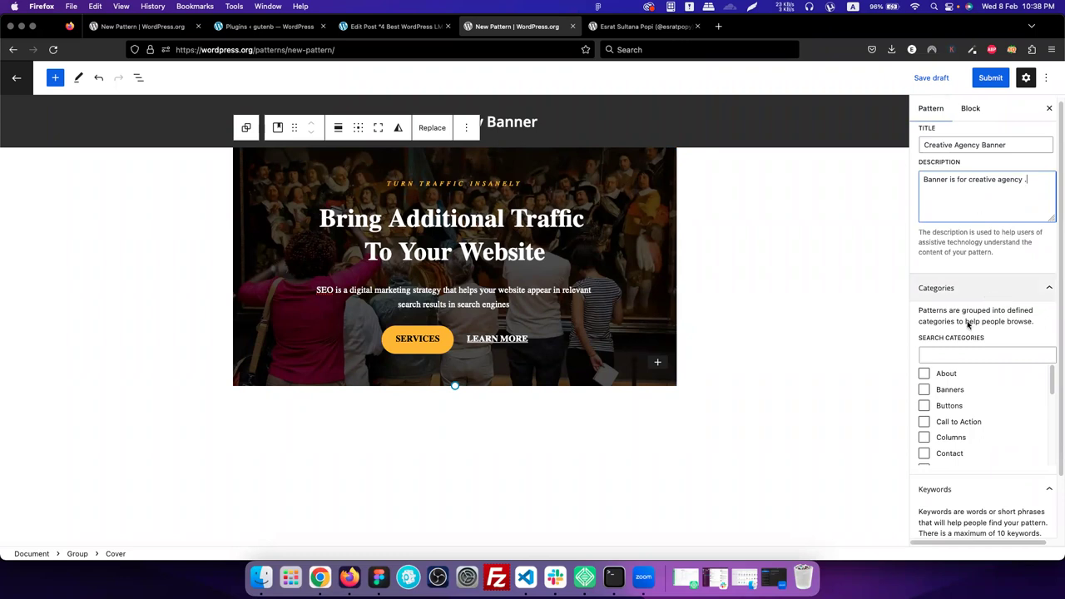
Assign the pattern to the Banners, Call to Action, Columns and Media categories
scroll(966, 379, "down", 3)
scroll(966, 376, "up", 4)
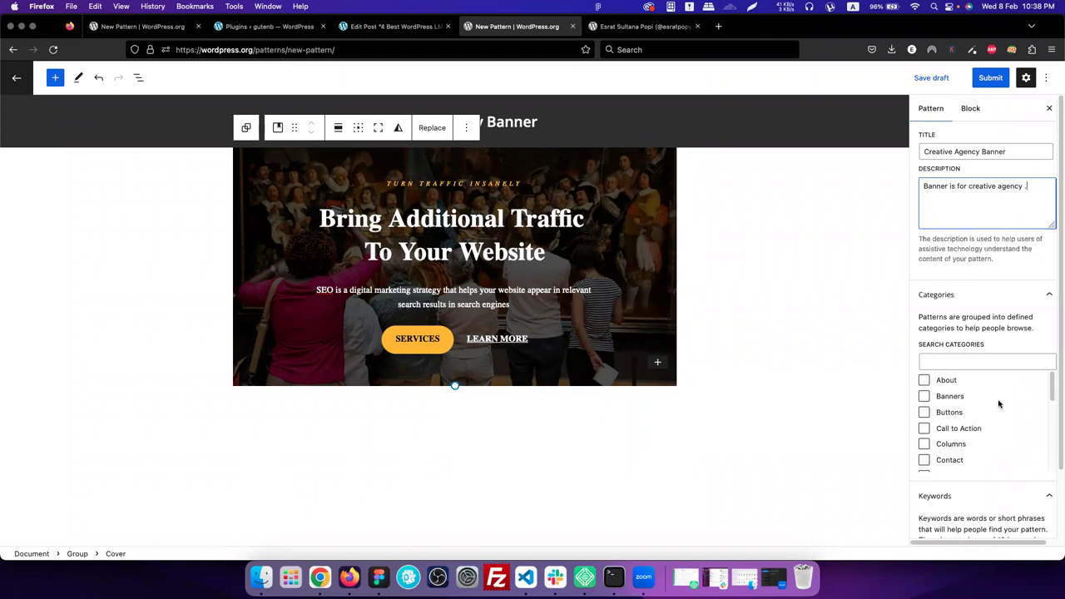
left_click(925, 396)
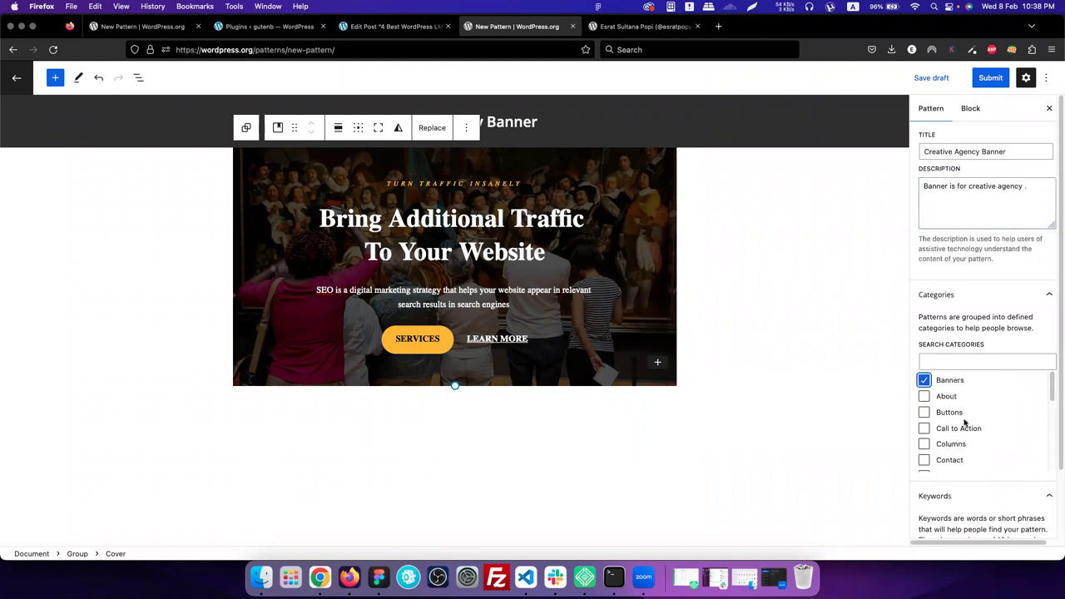
left_click(924, 428)
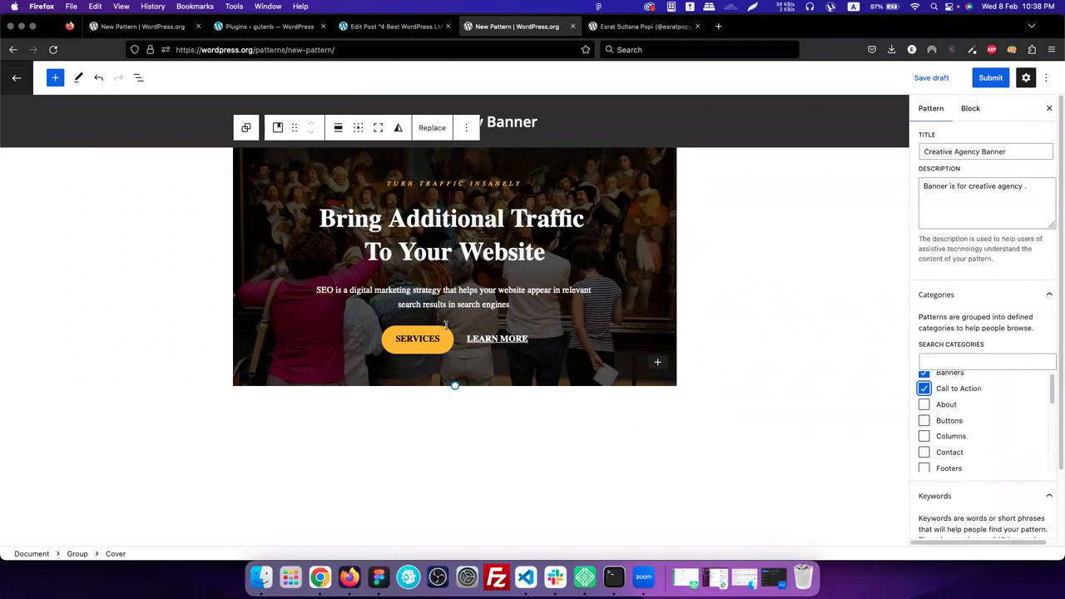
scroll(1004, 424, "up", 1)
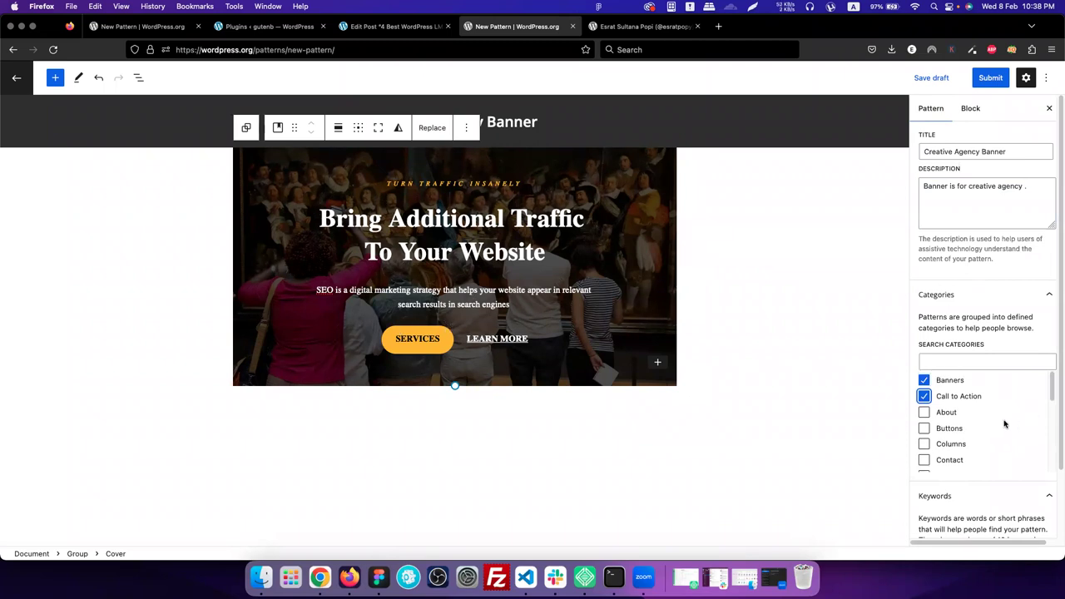
left_click(925, 445)
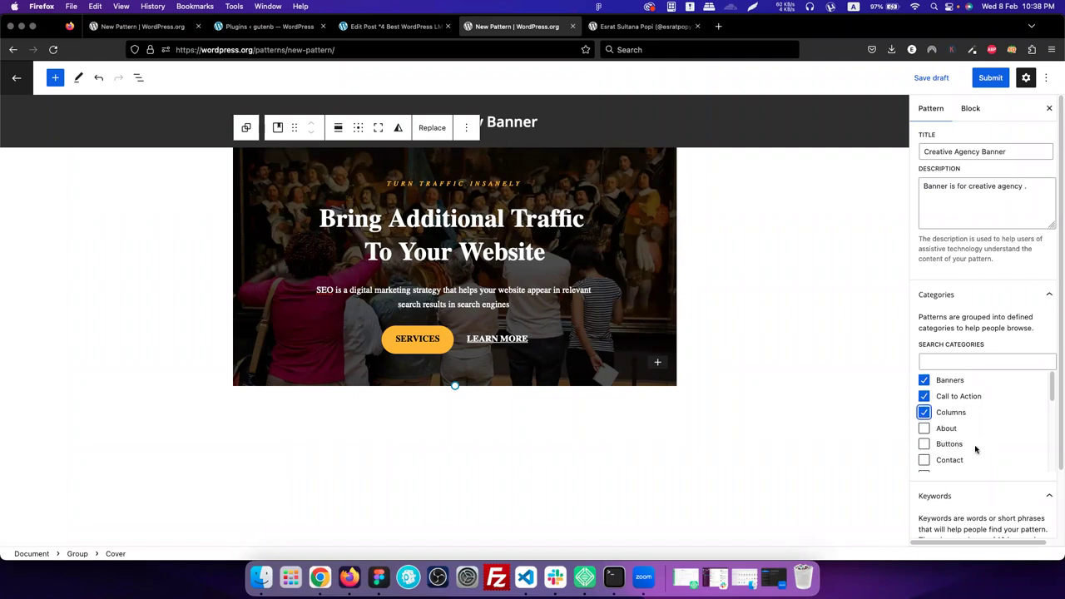
scroll(975, 449, "down", 5)
scroll(974, 452, "down", 5)
scroll(975, 452, "up", 10)
scroll(967, 433, "down", 5)
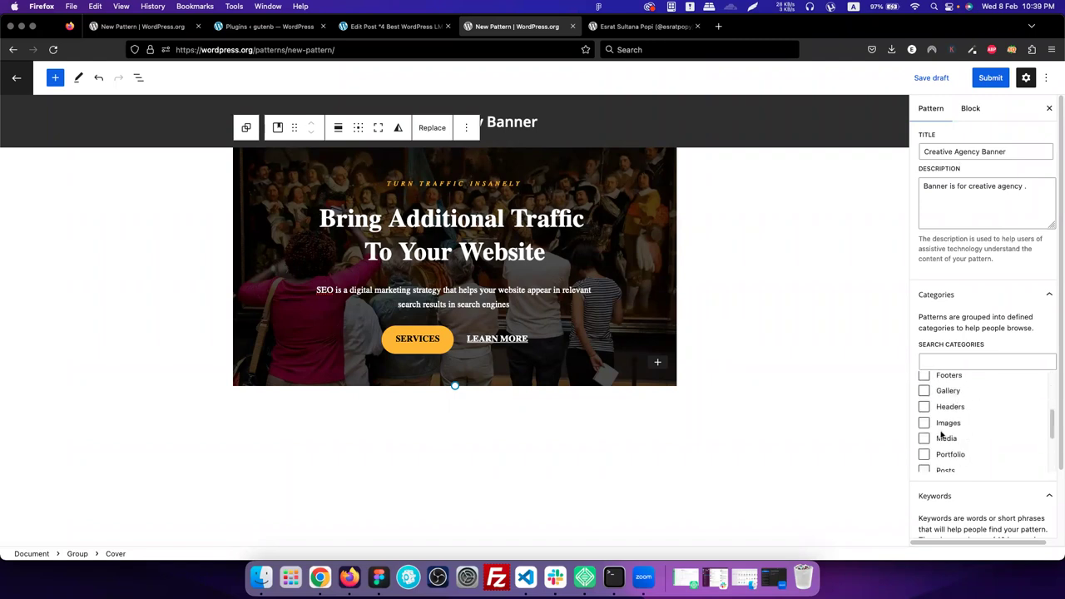
left_click(924, 438)
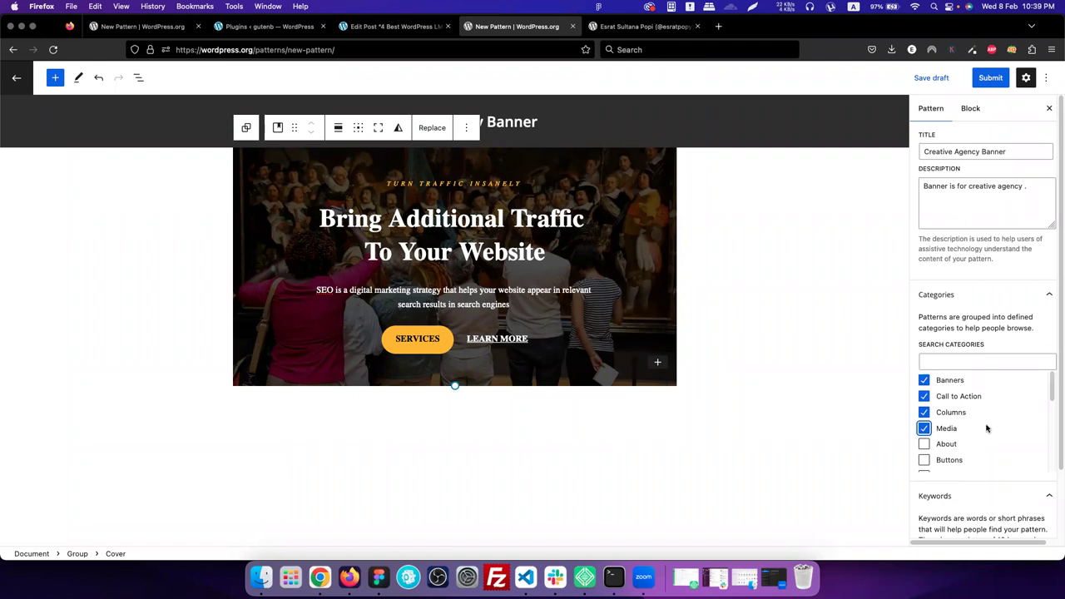
scroll(987, 428, "down", 2)
scroll(987, 400, "down", 2)
scroll(980, 400, "up", 4)
scroll(970, 450, "down", 5)
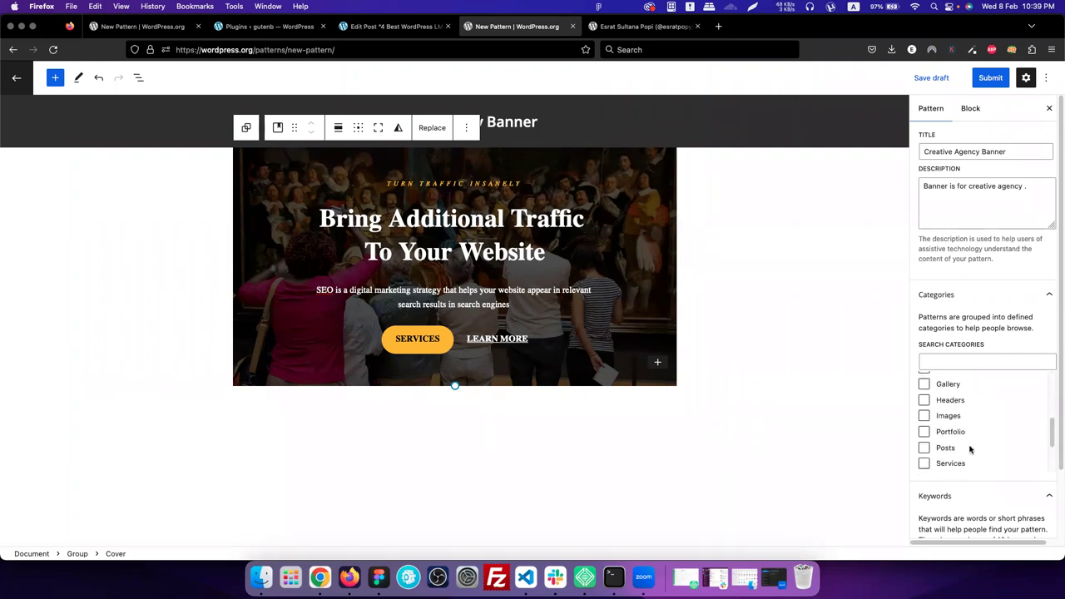
Add the keywords banner, agency and creative to the pattern
scroll(978, 491, "down", 2)
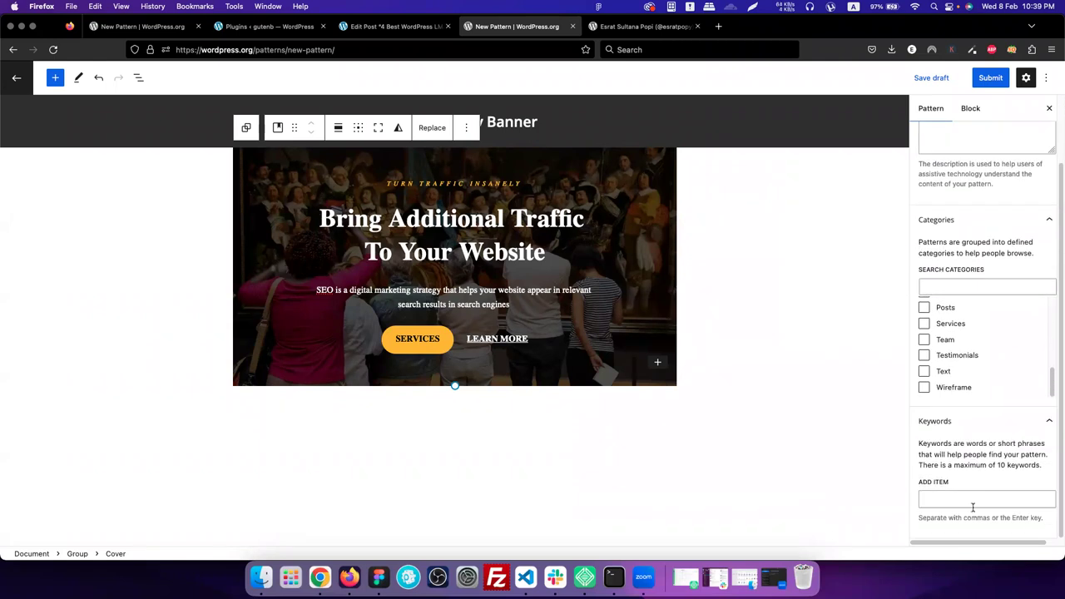
left_click(973, 500)
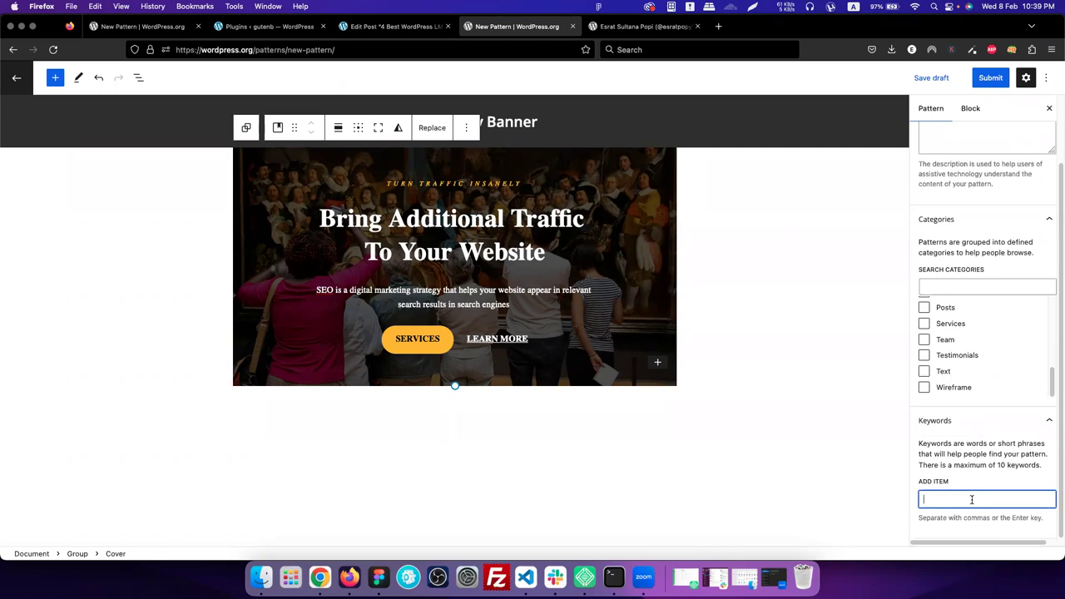
type("banner")
left_click(1003, 533)
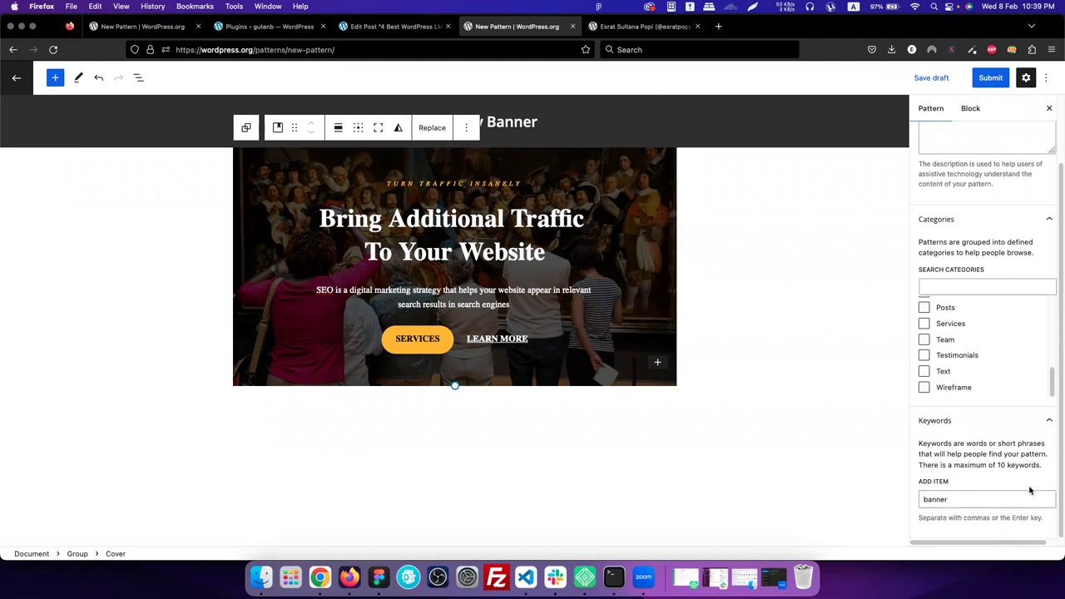
left_click(1000, 500)
key("Return")
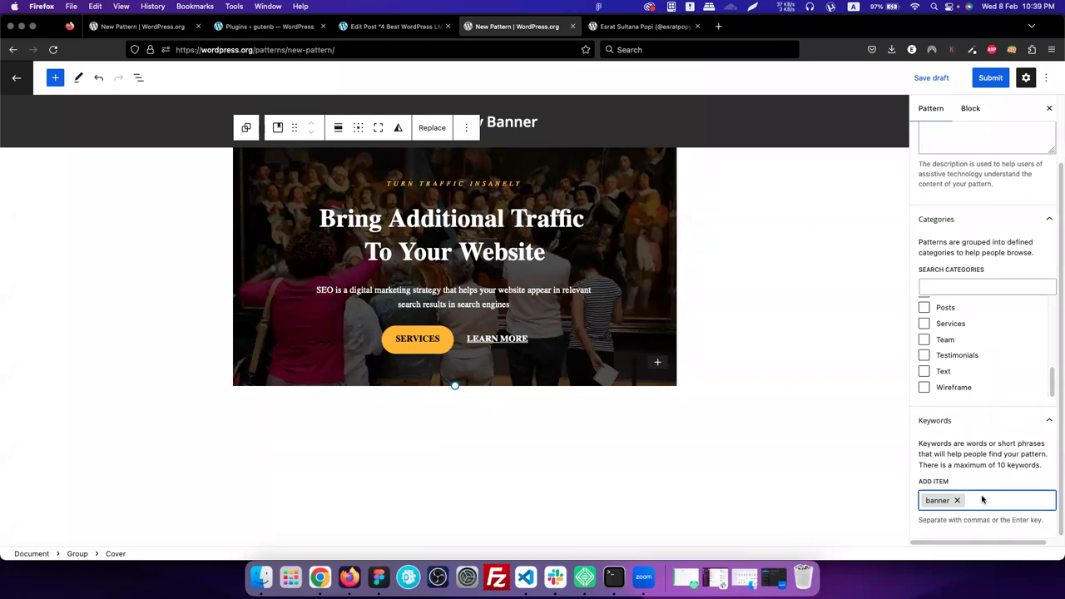
type("agency")
key("Return")
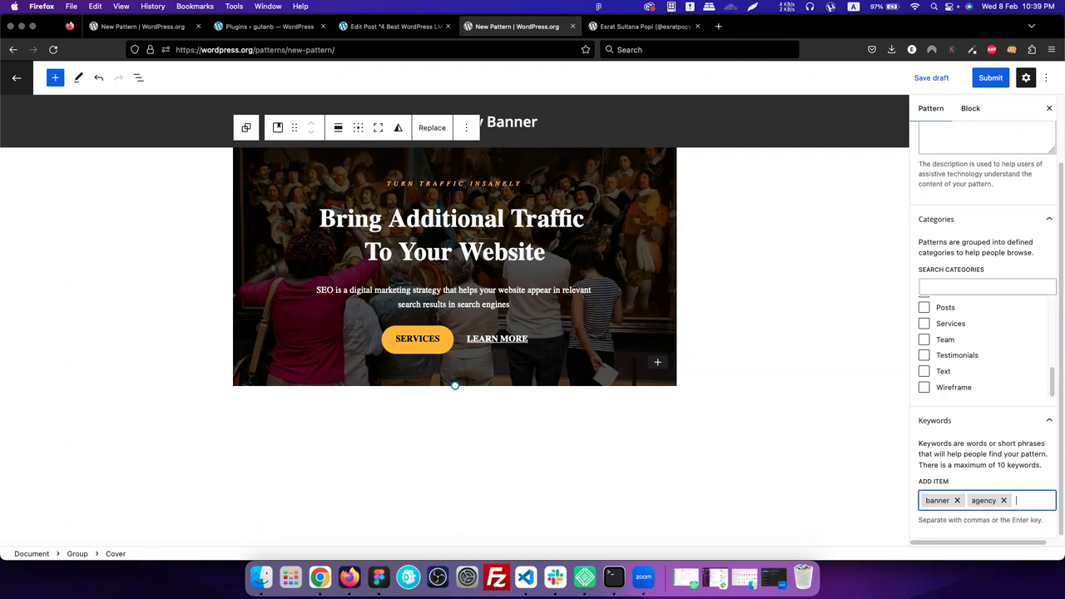
type("creative")
key("Return")
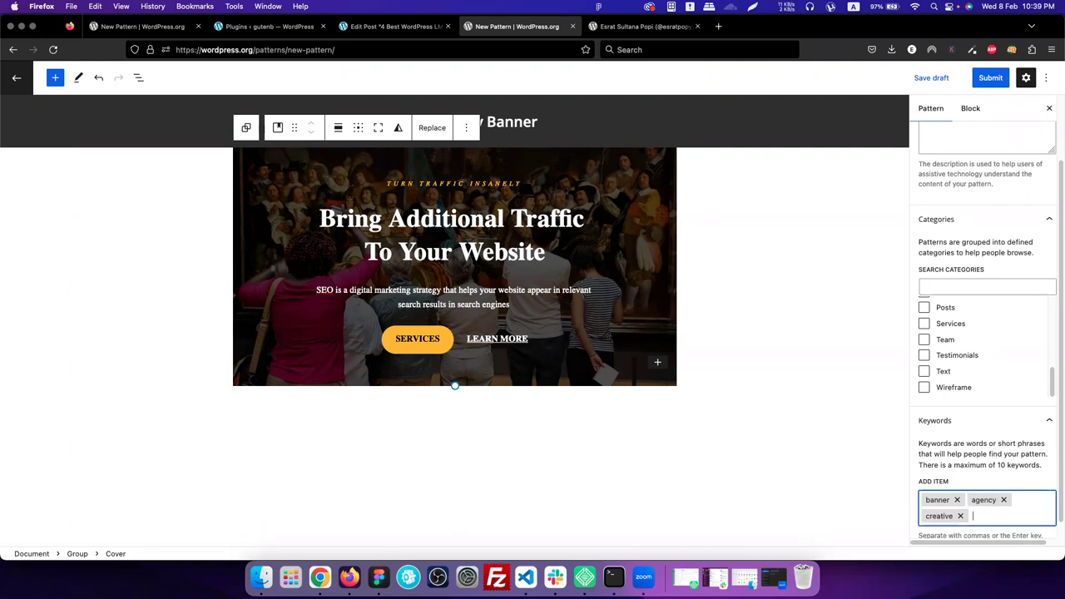
Add the keywords pattern, seo and marketing to the pattern
type("pattern")
type(".seo")
key("BackSpace")
key("BackSpace")
key("BackSpace")
key("BackSpace")
key("Return")
type("seo")
key("Return")
type("marketing")
key("Return")
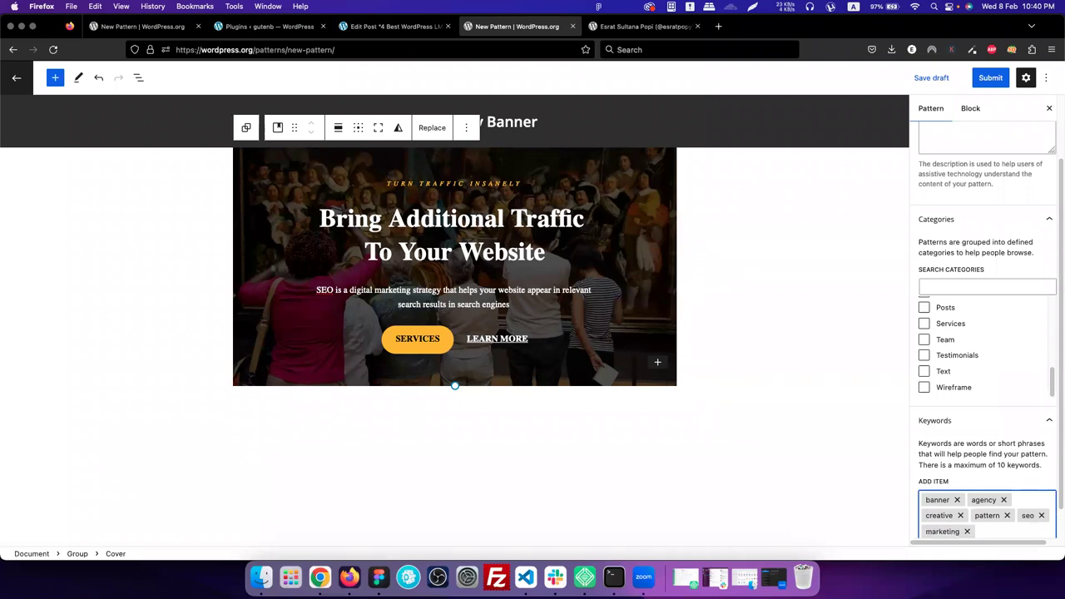
Add the keyword hero to the pattern and review its title, description and categories
scroll(1010, 491, "down", 1)
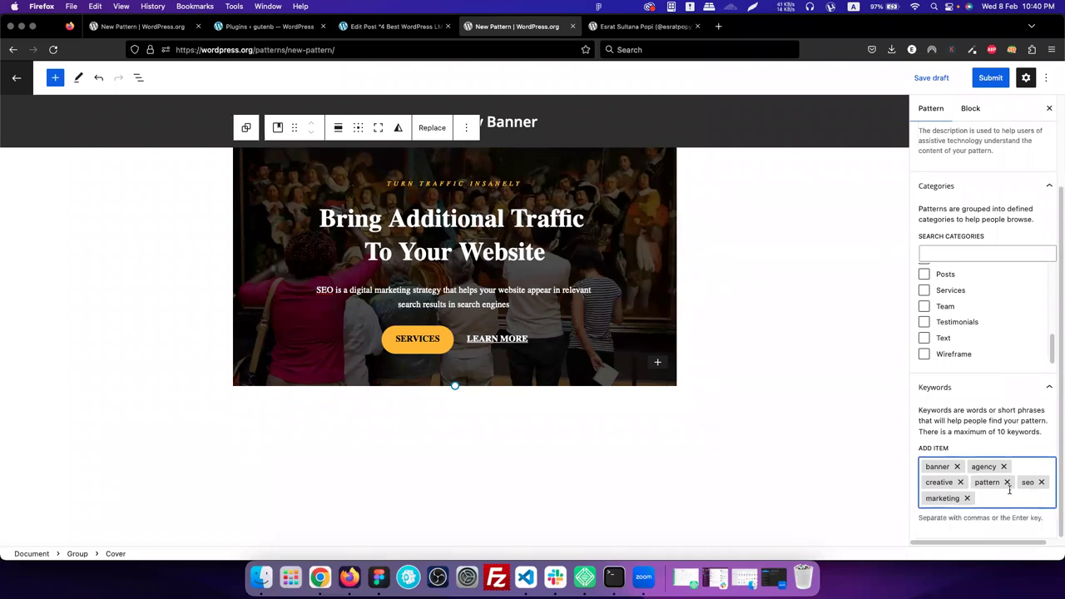
type("hero")
scroll(1032, 400, "up", 3)
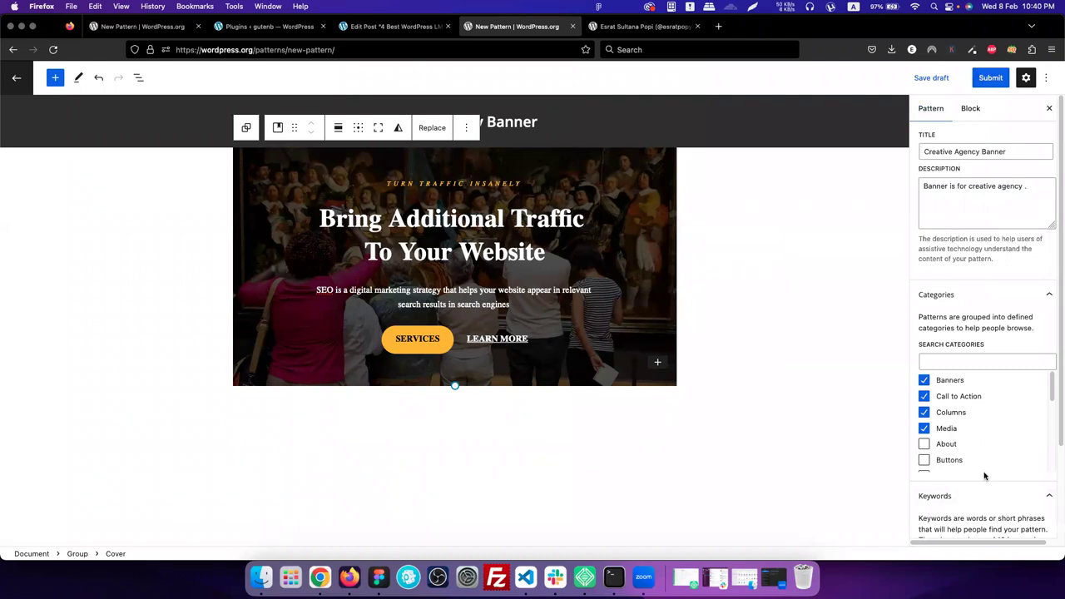
scroll(985, 471, "down", 3)
scroll(983, 469, "up", 3)
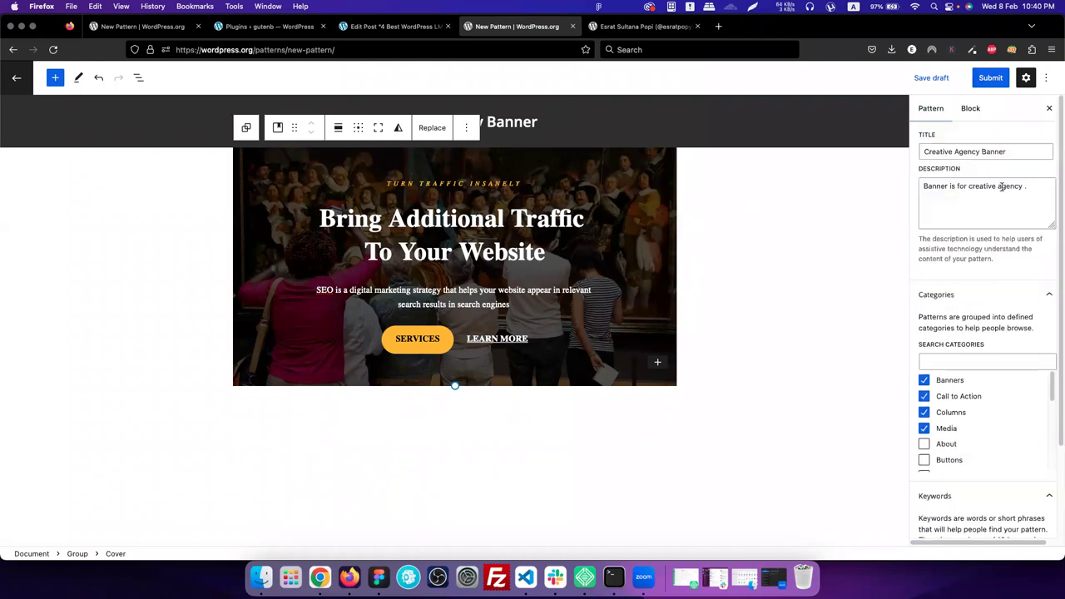
Submit the Creative Agency Banner pattern for review, keeping its title, description and chosen categories
left_click(992, 78)
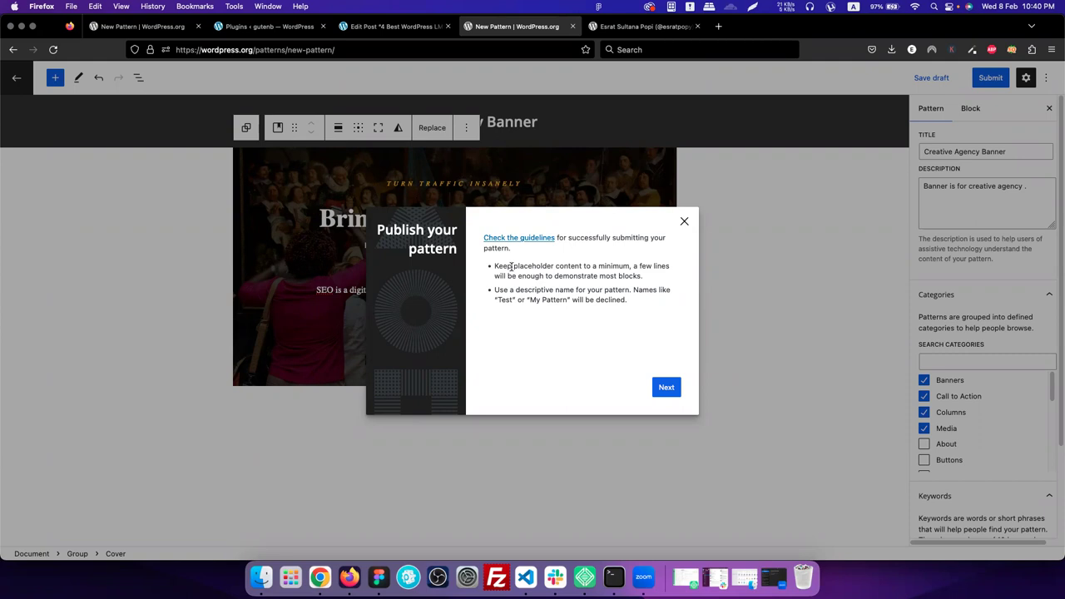
left_click(684, 221)
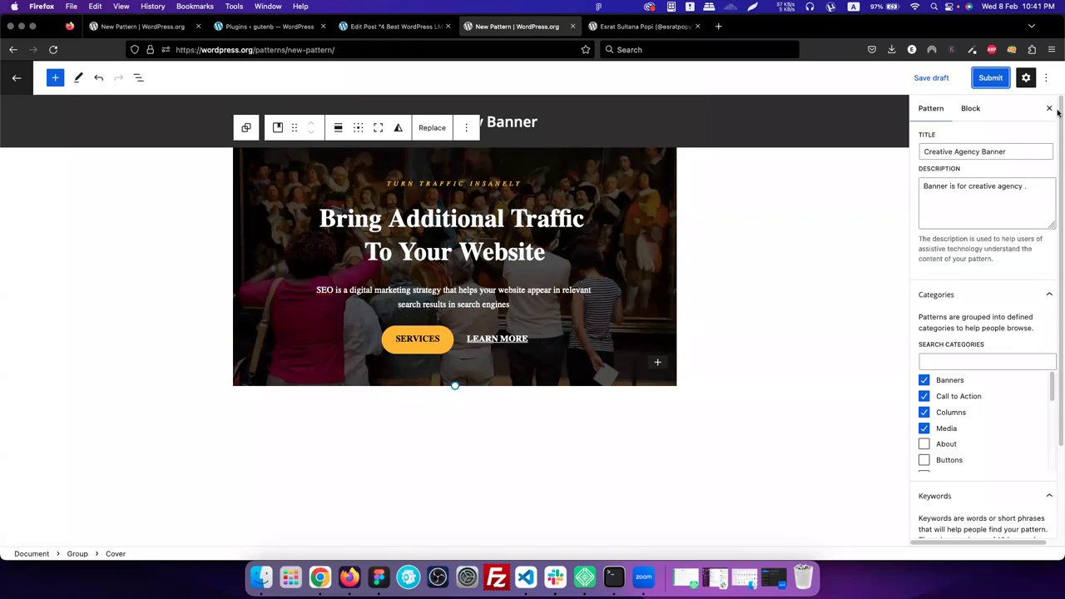
left_click(992, 79)
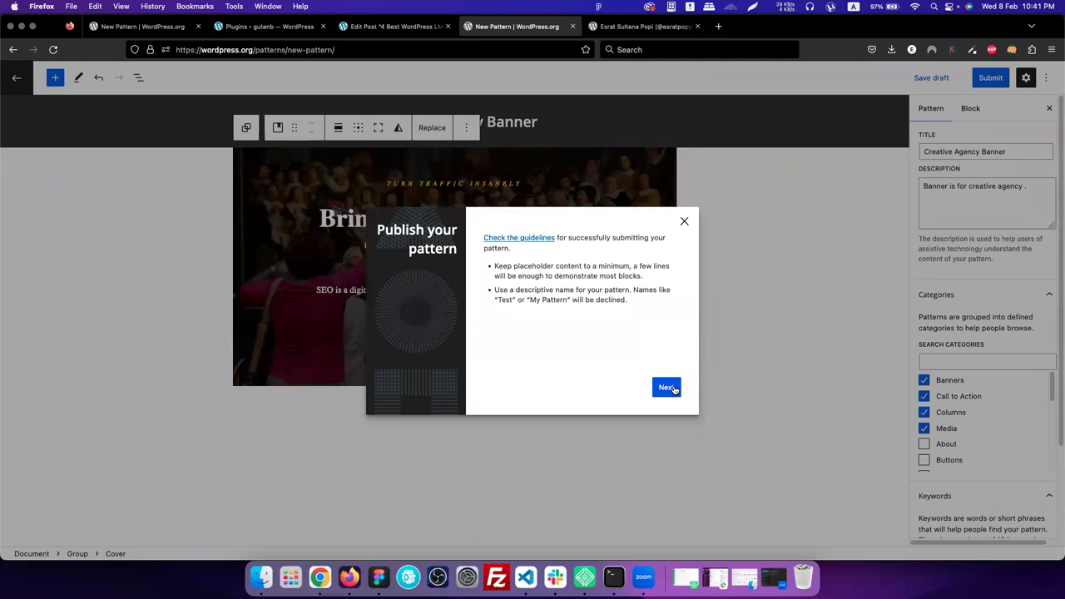
left_click(666, 387)
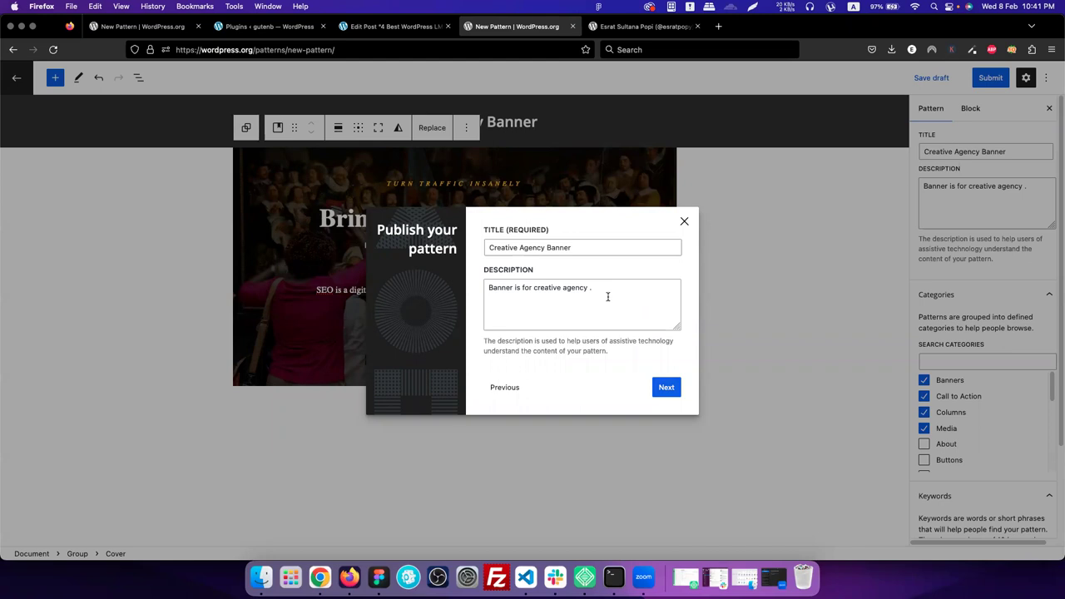
left_click(667, 389)
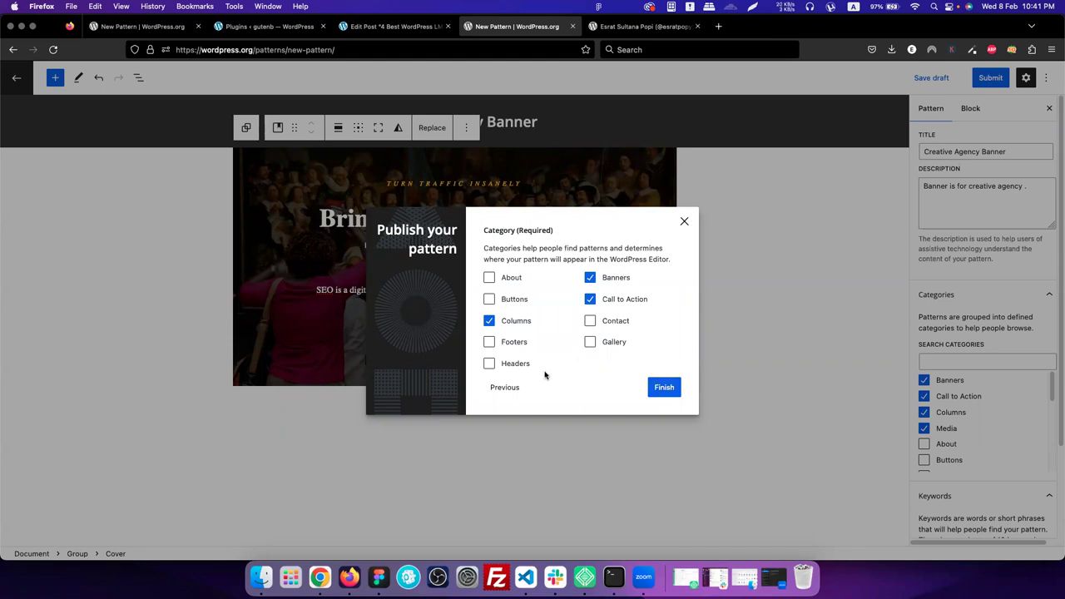
left_click(667, 390)
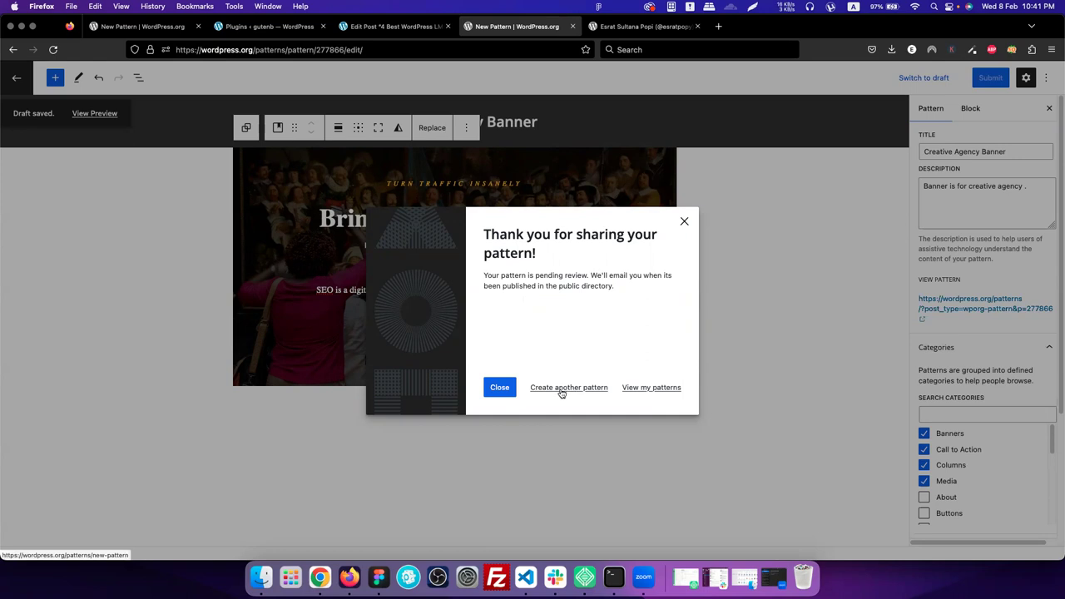
Open the list of own patterns in a new tab, dismiss the submission message, and check the Creative Agency Banner's status
right_click(648, 389)
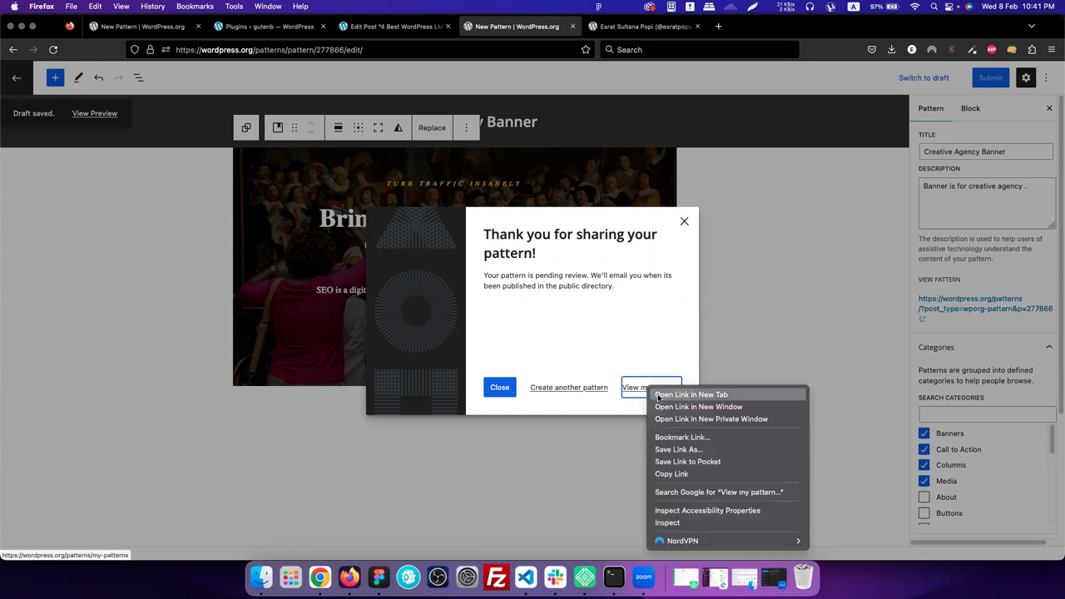
left_click(691, 394)
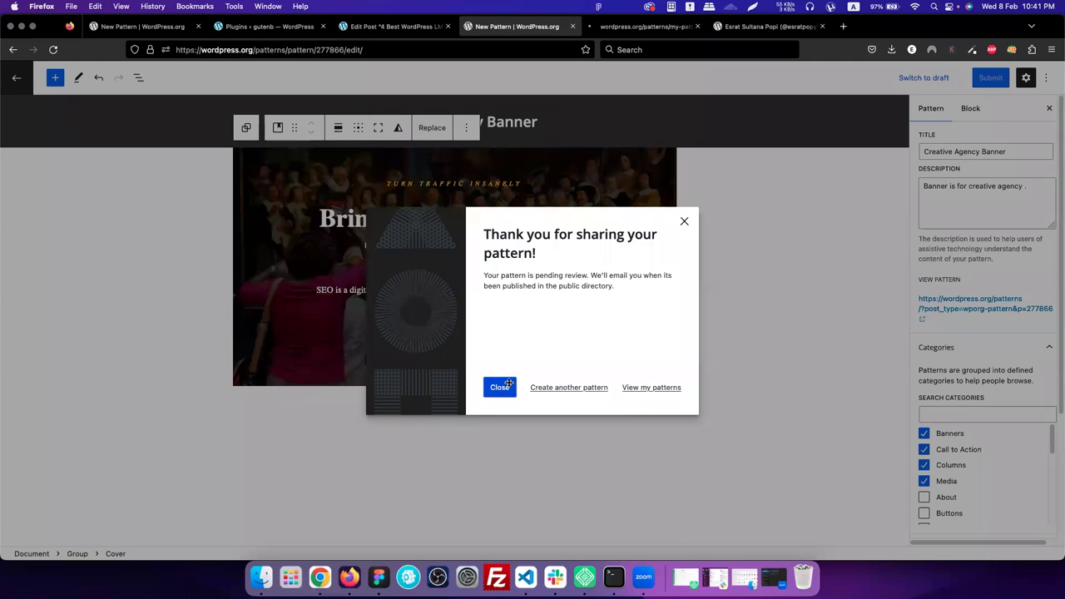
left_click(502, 387)
left_click(641, 25)
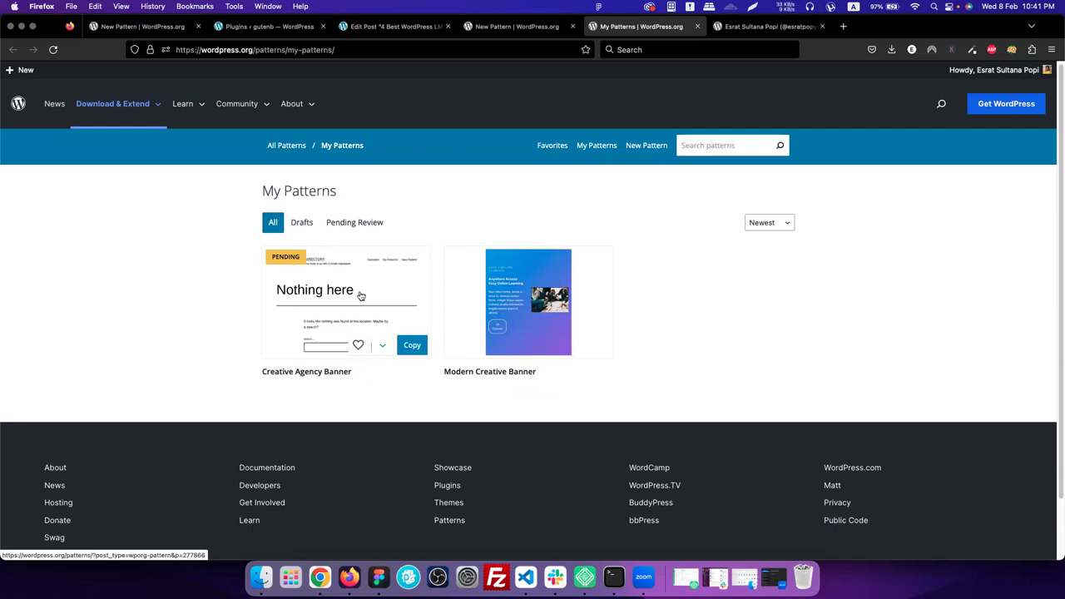
scroll(364, 306, "down", 2)
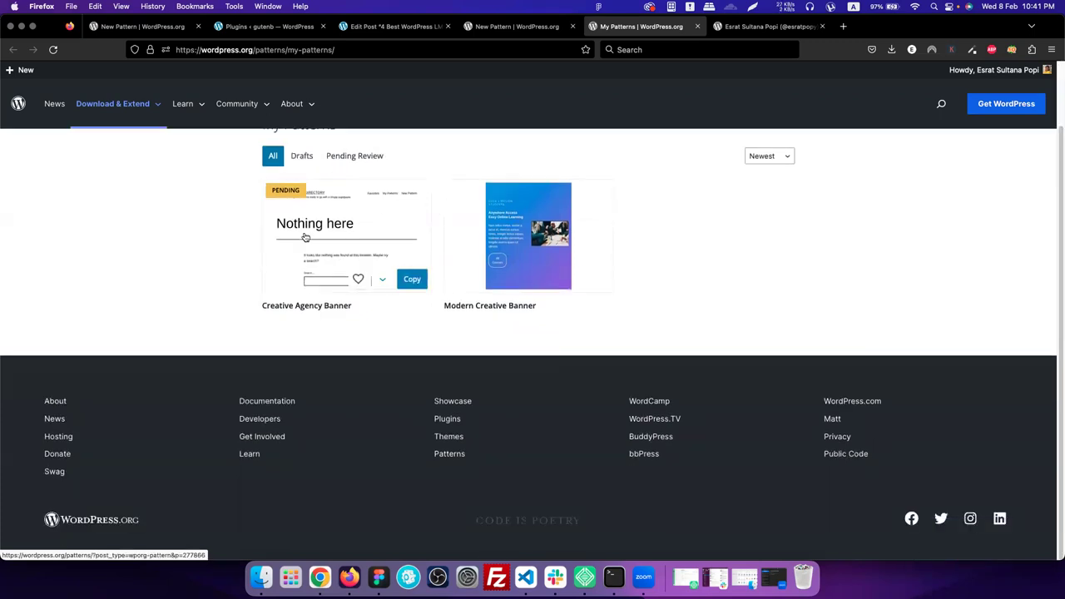
scroll(305, 237, "up", 2)
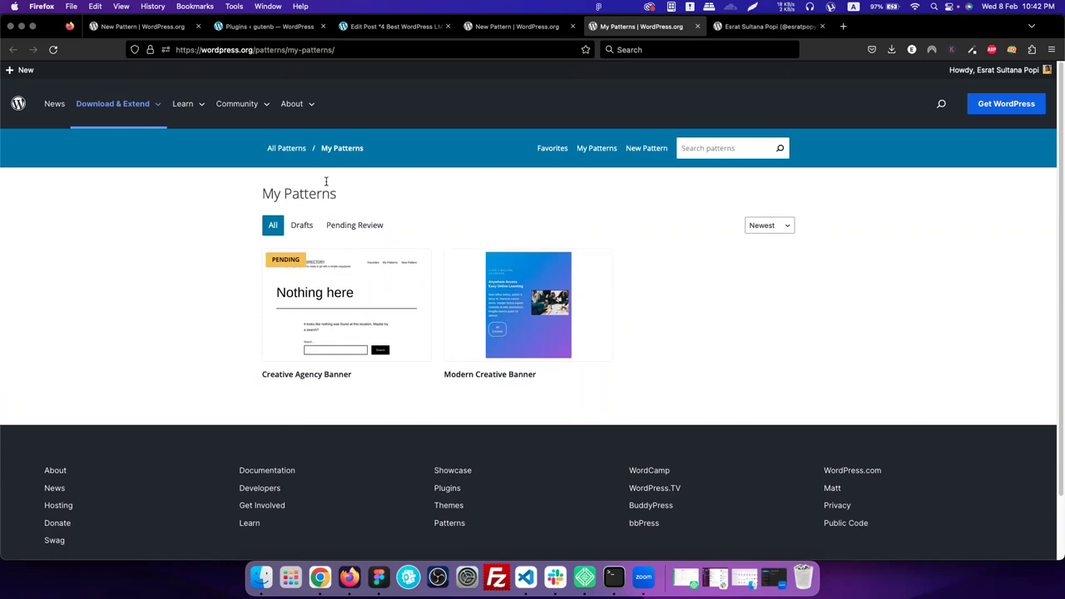
Browse all patterns in the public WordPress.org pattern directory to examine the designs shared by other contributors
left_click(299, 148)
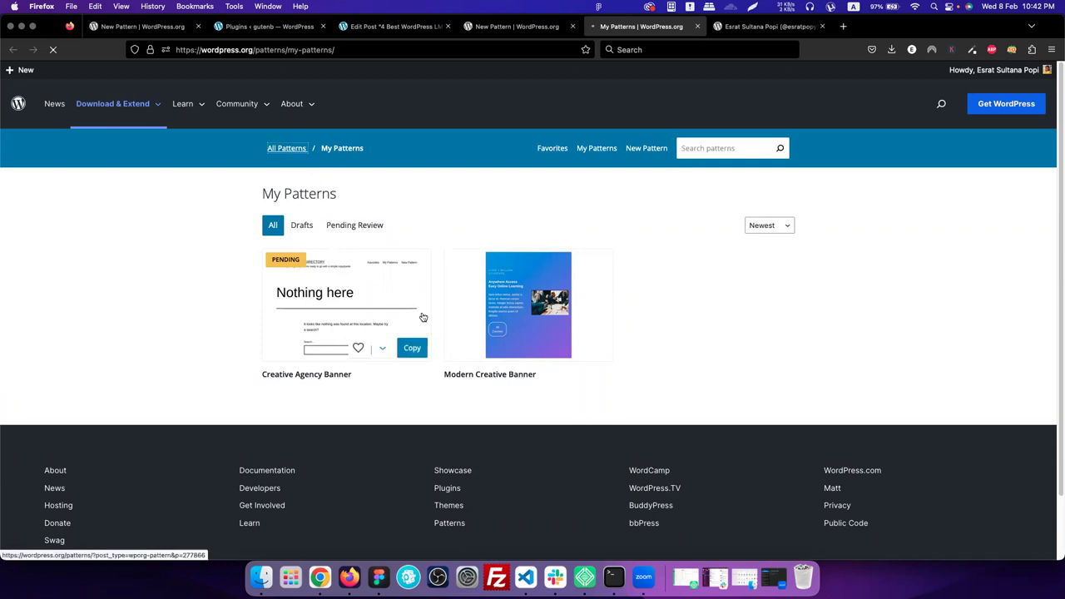
scroll(512, 389, "down", 2)
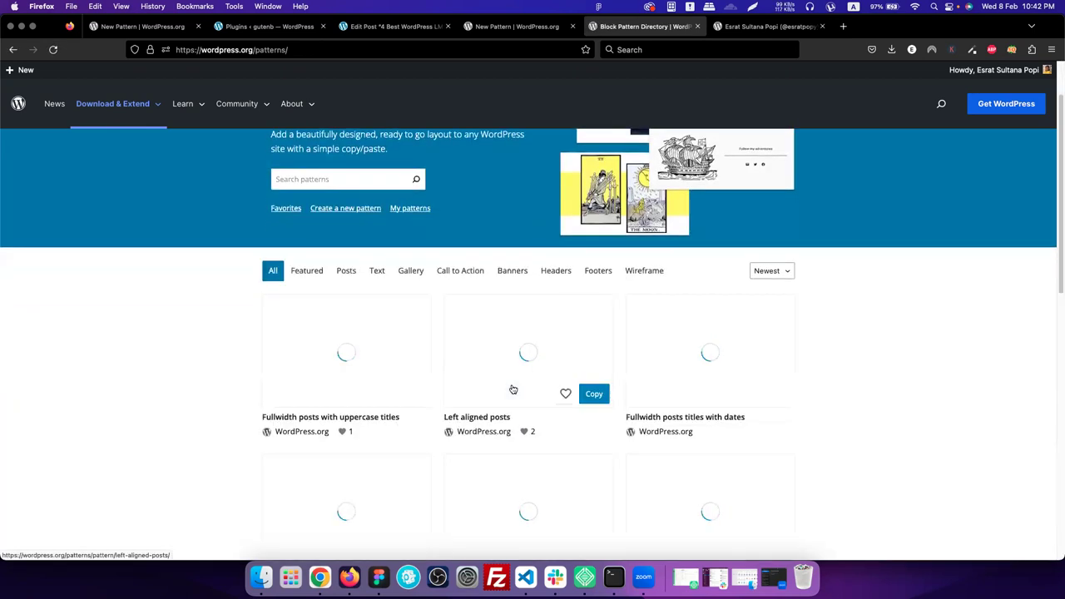
scroll(513, 389, "down", 1)
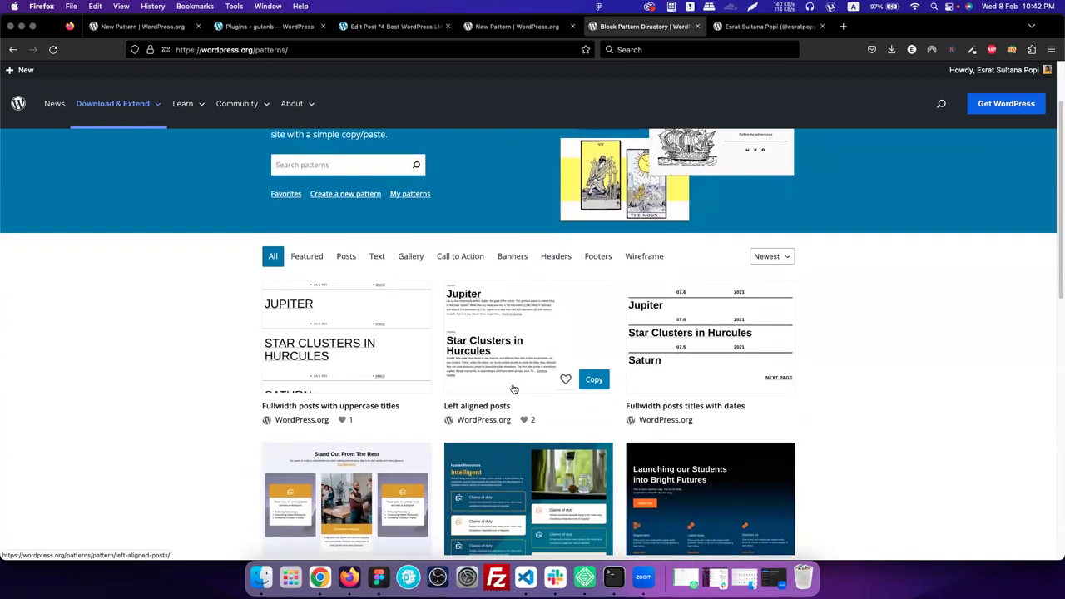
scroll(513, 389, "down", 5)
scroll(514, 389, "down", 1)
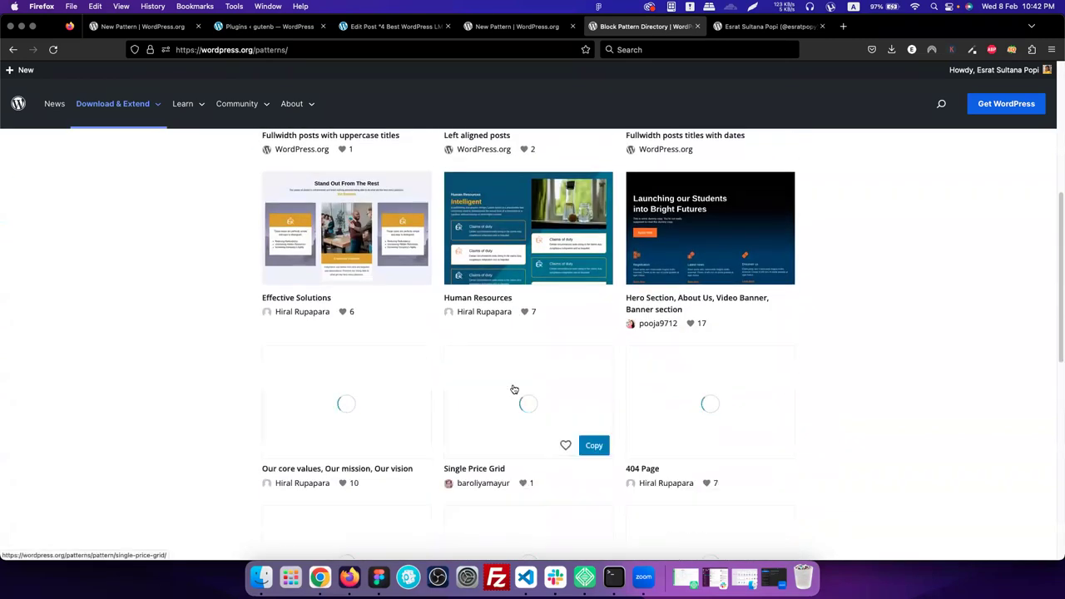
scroll(513, 388, "down", 3)
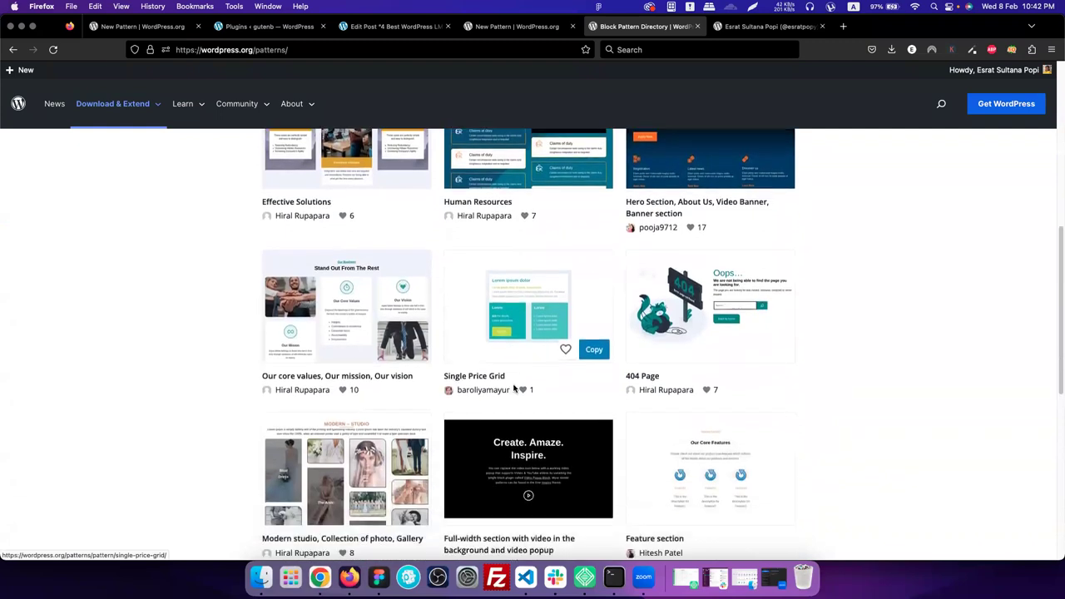
scroll(513, 389, "down", 2)
mouse_move(592, 420)
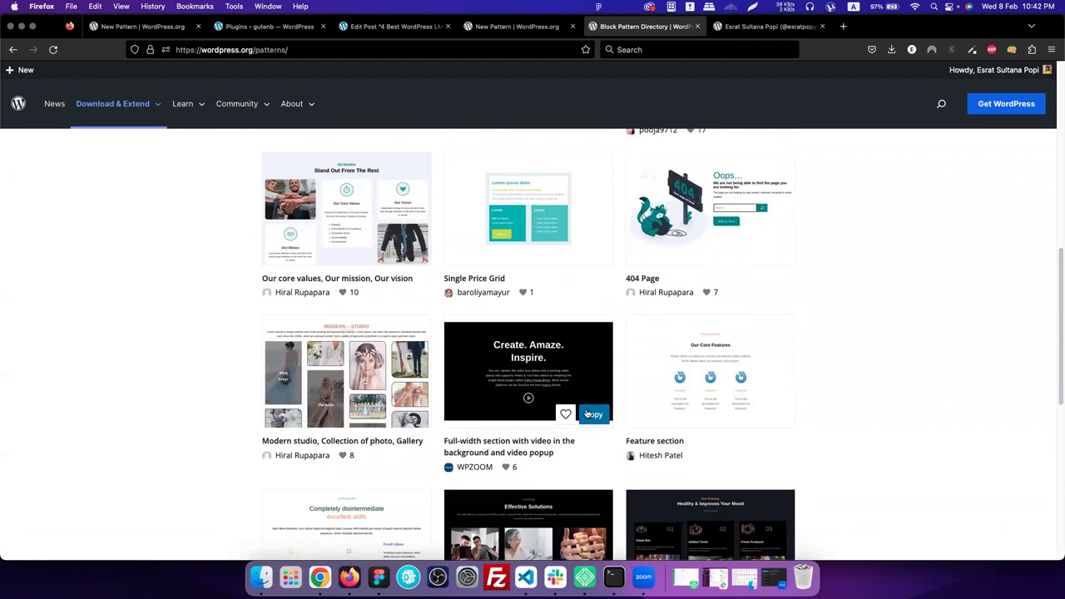
scroll(534, 337, "down", 5)
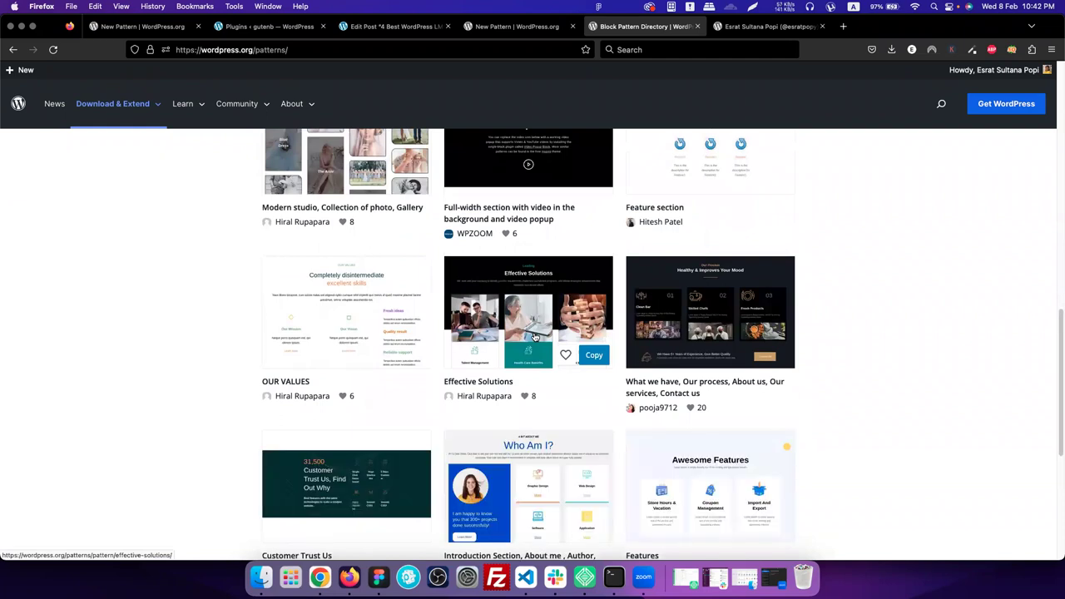
scroll(535, 336, "down", 7)
scroll(534, 336, "up", 6)
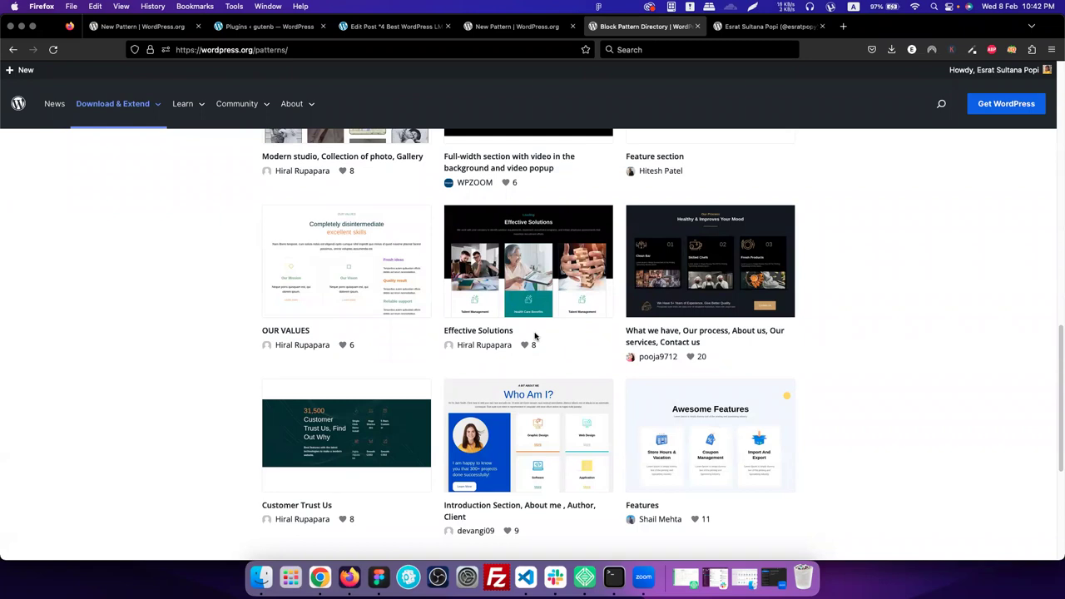
scroll(535, 336, "up", 1)
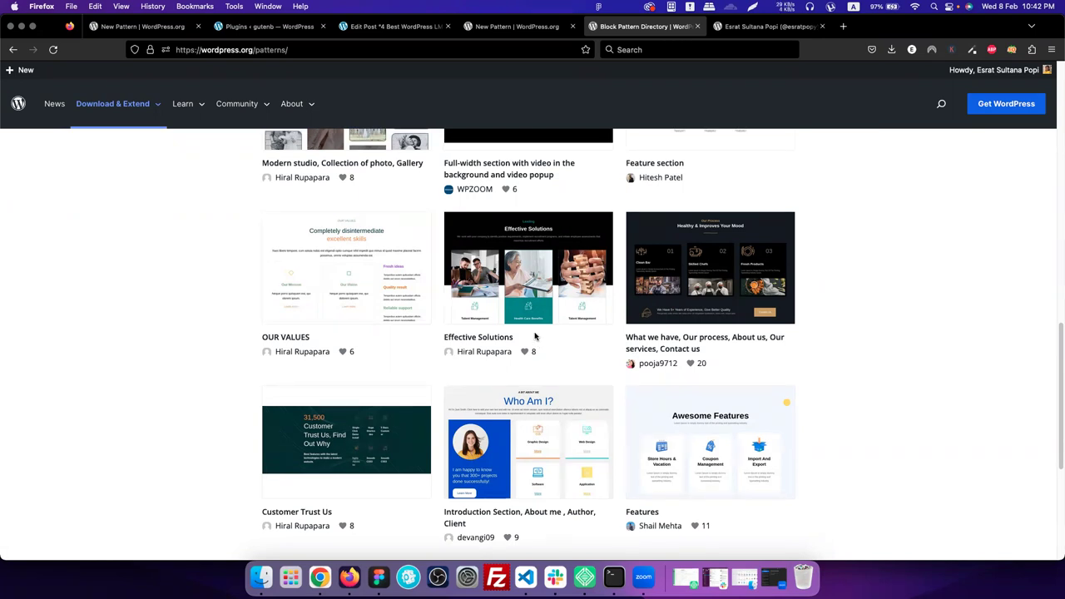
scroll(535, 336, "up", 15)
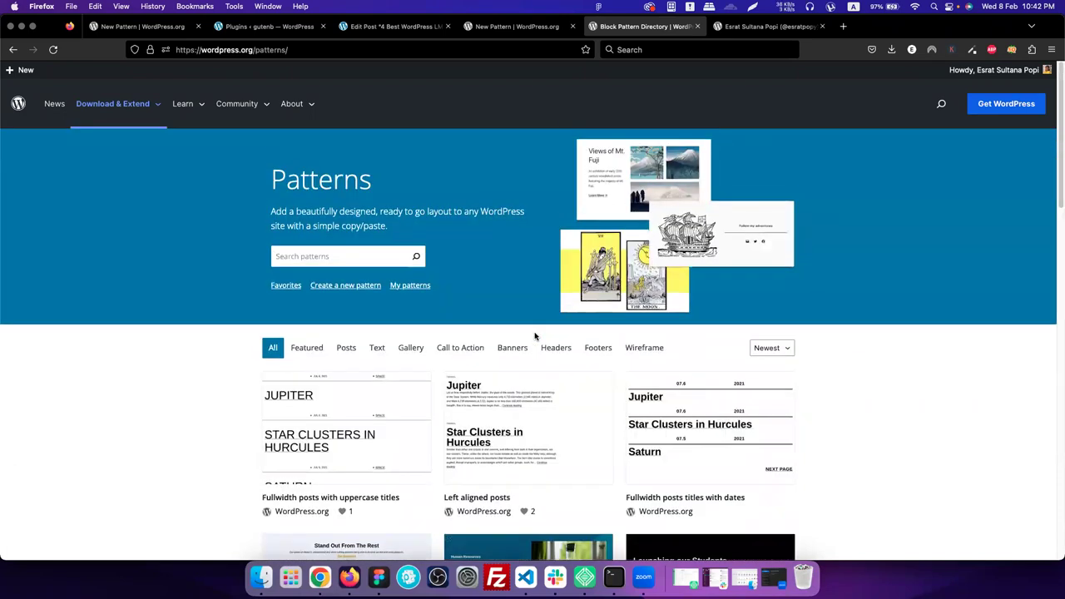
mouse_move(662, 414)
Switch to the editor for the post "4 Best WordPress LMS plugins to Create Course Online"
left_click(387, 26)
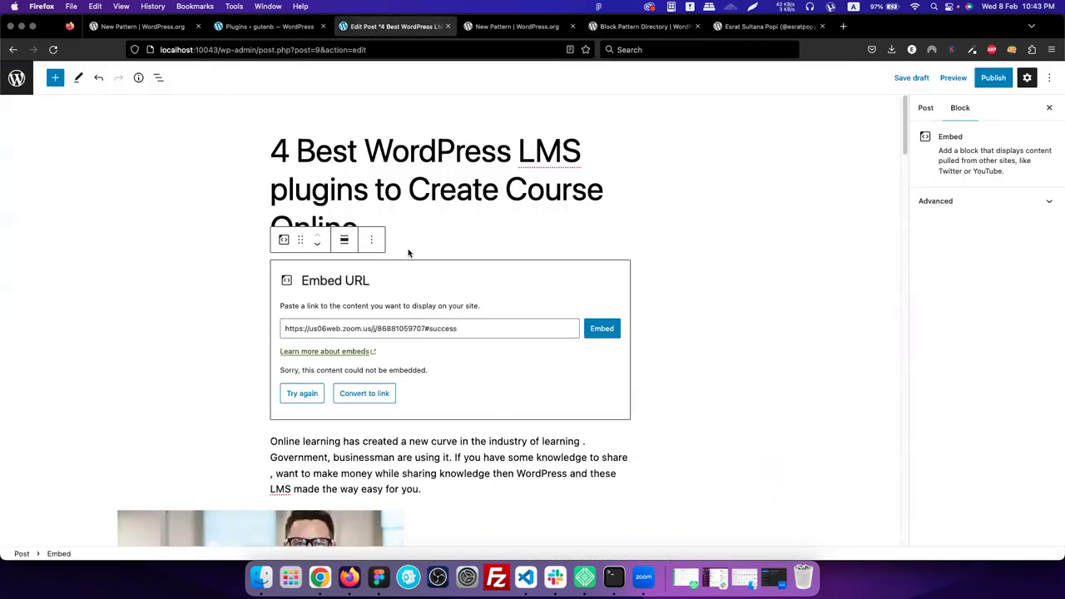